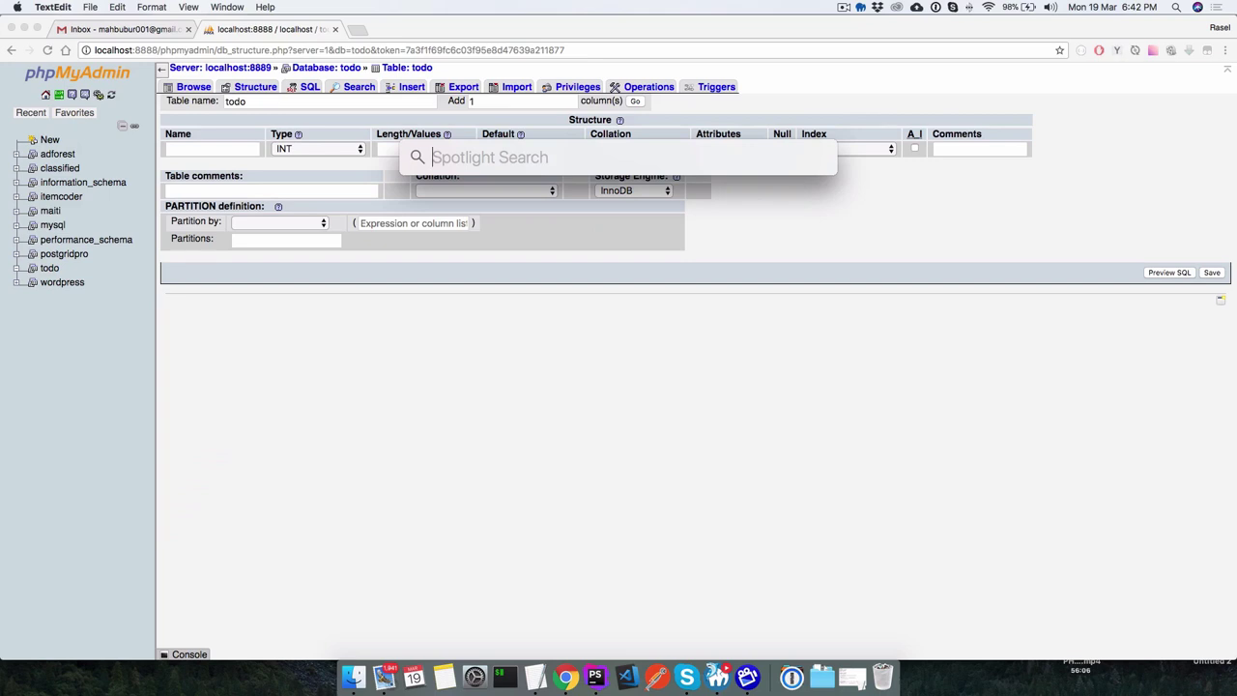
Launch Microsoft Word from Spotlight, then search 'ex' to find Excel.
{"action": "type", "text": "word"}
{"action": "key", "text": "Return"}
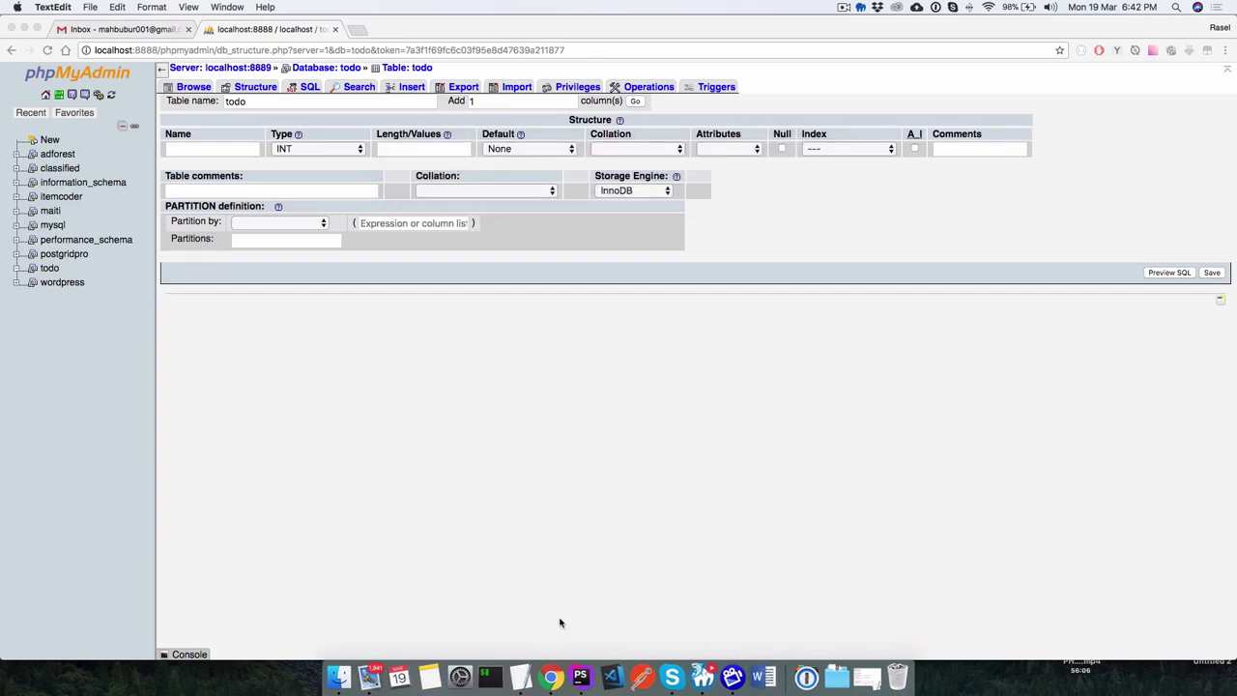
{"action": "key", "text": "super+space"}
{"action": "type", "text": "xcode"}
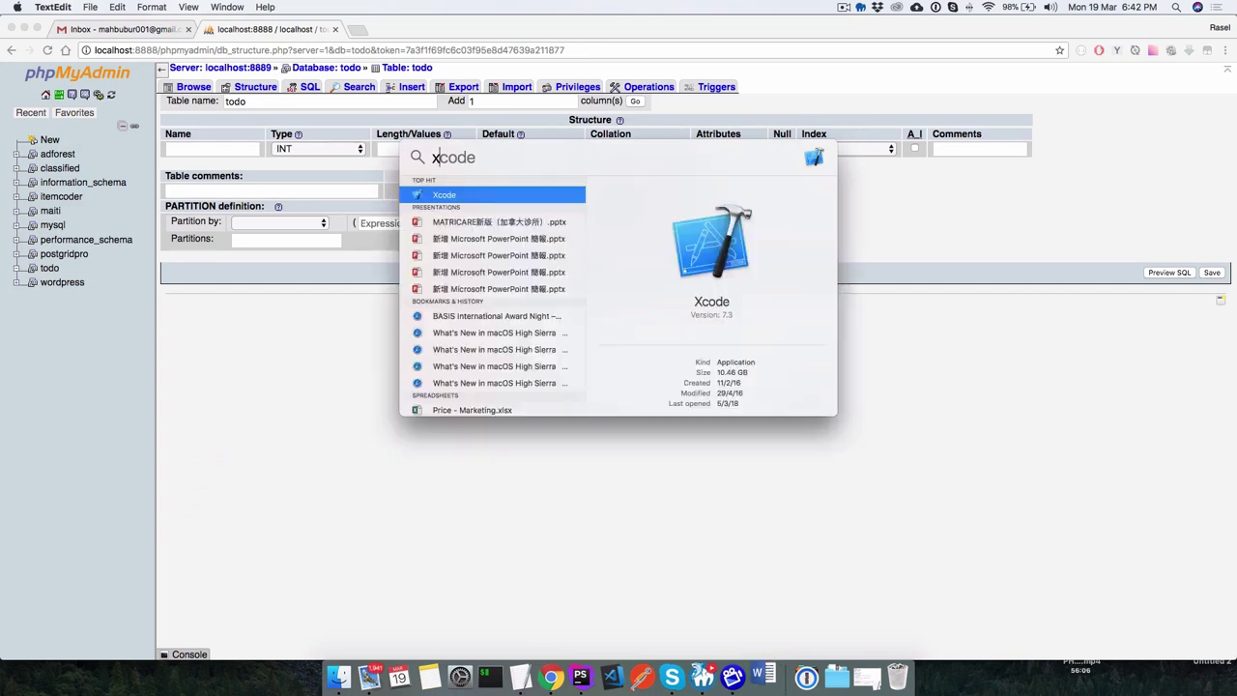
{"action": "key", "text": "BackSpace"}
{"action": "key", "text": "BackSpace"}
{"action": "key", "text": "BackSpace"}
{"action": "key", "text": "BackSpace"}
{"action": "key", "text": "BackSpace"}
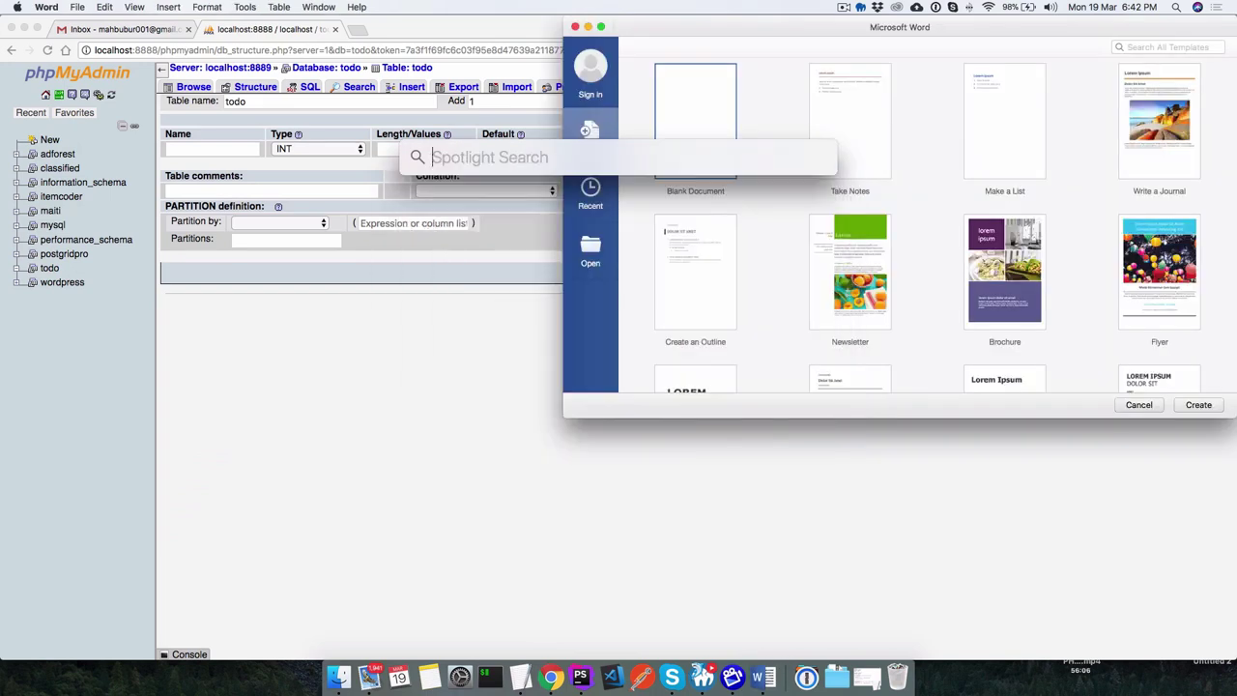
{"action": "type", "text": "ex"}
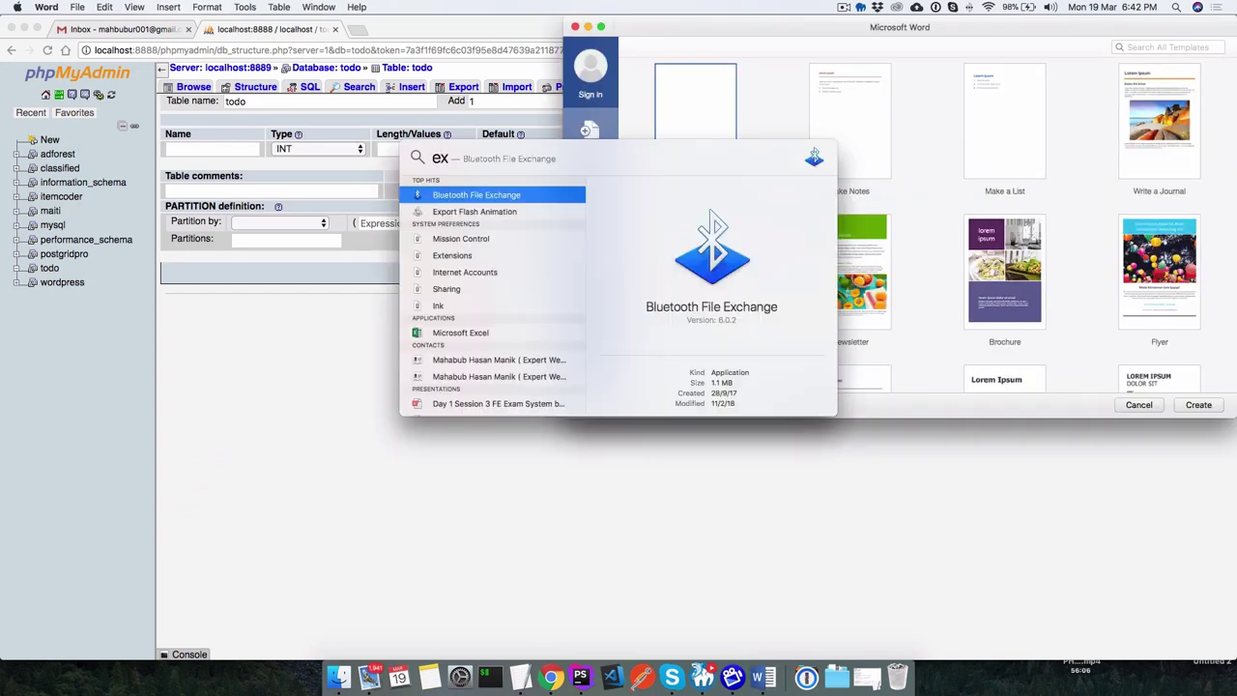
{"action": "key", "text": "BackSpace"}
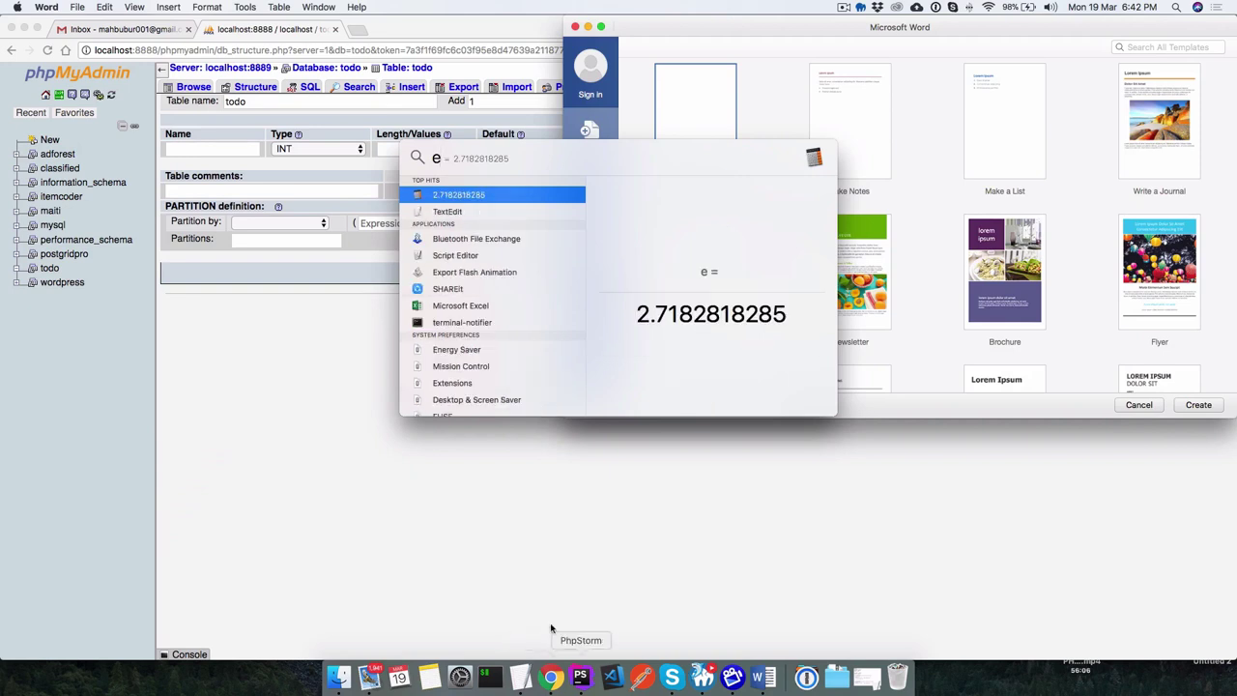
Close the search, dismiss Word's template gallery and reopen Excel's recovered workbooks.
{"action": "key", "text": "Escape"}
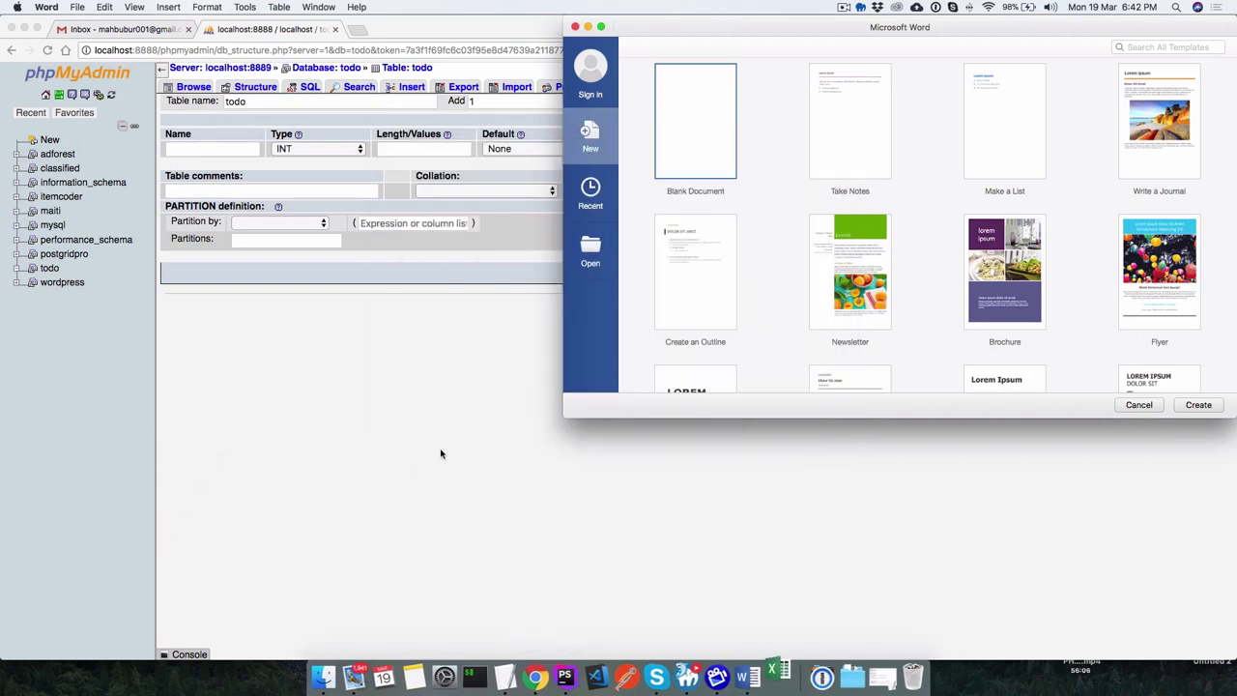
{"action": "left_click", "coordinate": [577, 28]}
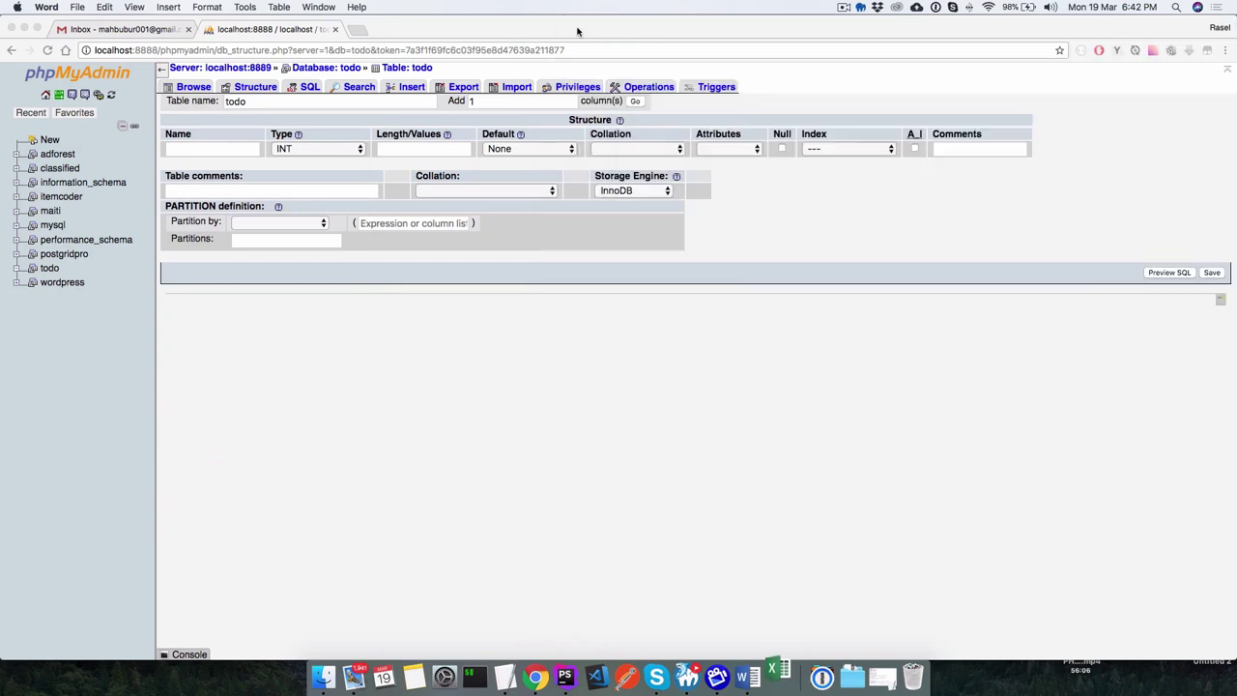
{"action": "left_click", "coordinate": [712, 234]}
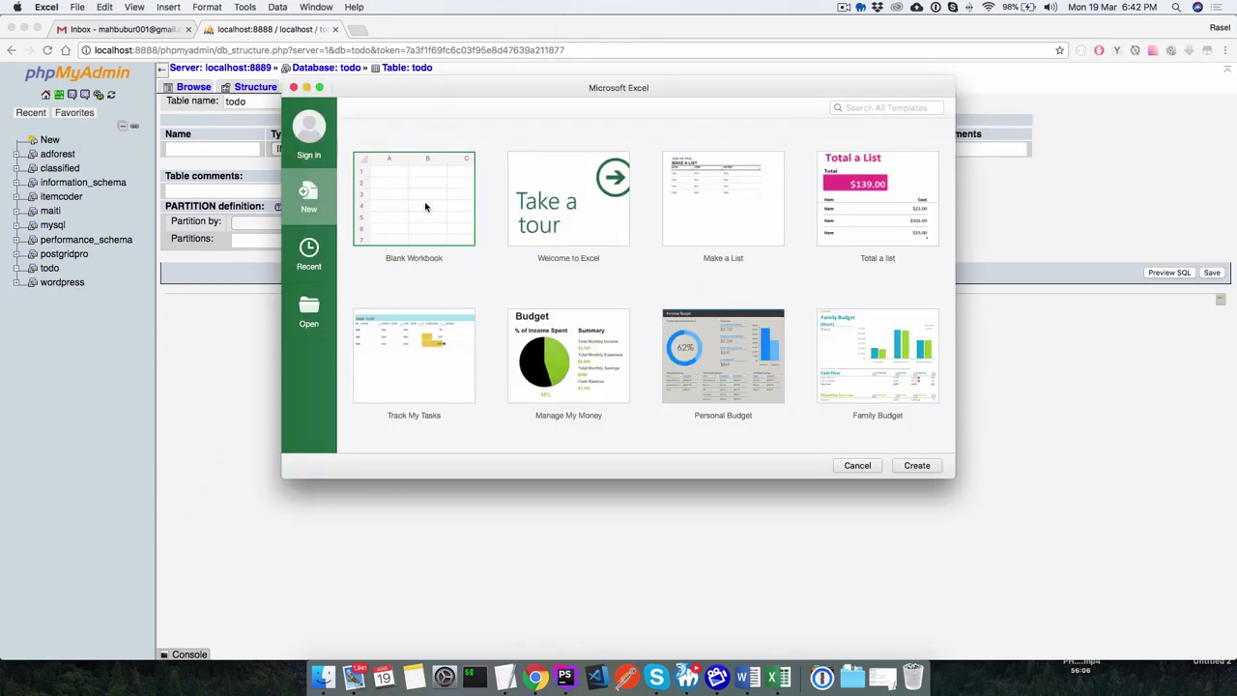
Create a new blank Excel workbook and select cells A1 through B8.
{"action": "key", "text": "super+Tab"}
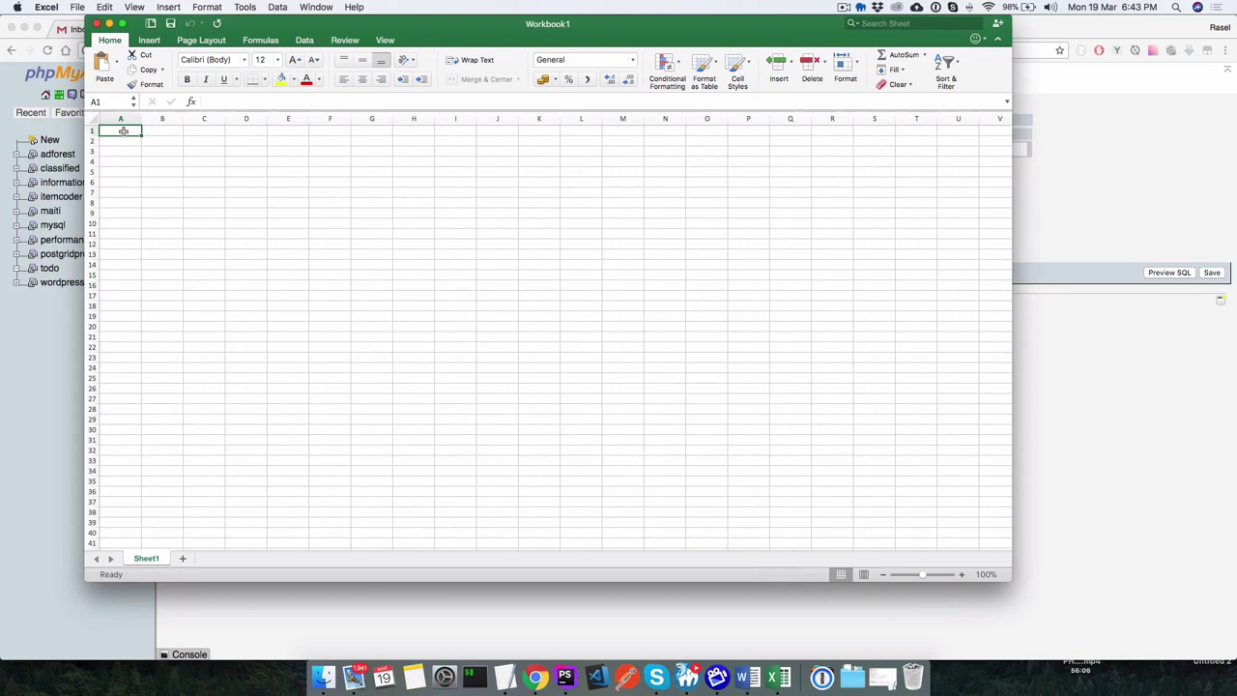
{"action": "left_click", "coordinate": [202, 192]}
{"action": "left_click", "coordinate": [125, 133]}
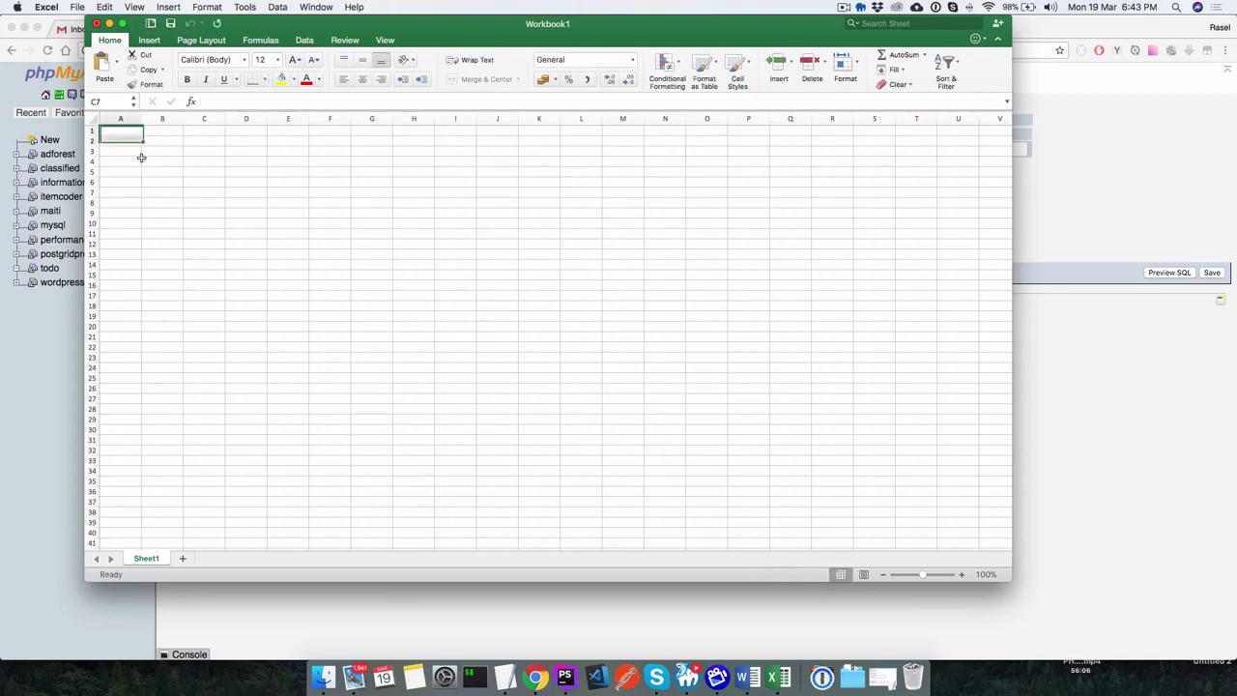
{"action": "left_click_drag", "start_coordinate": [141, 157], "coordinate": [173, 203]}
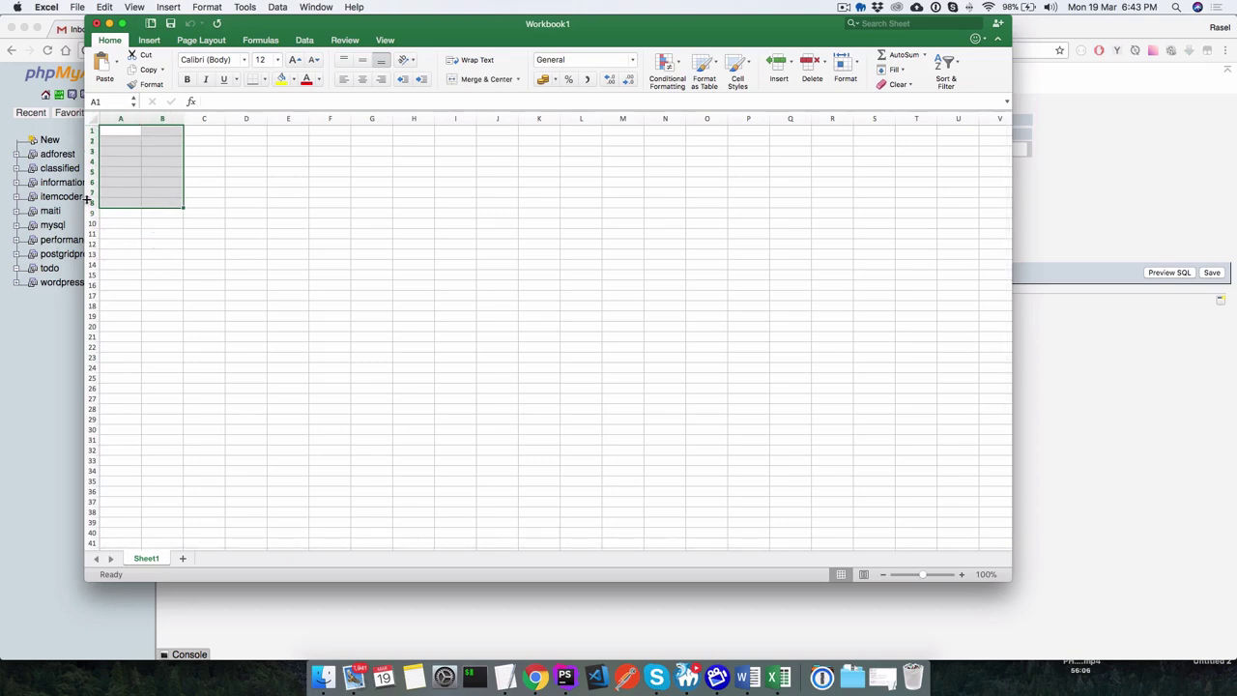
Enter the headers Task in A1 and status in B1.
{"action": "double_click", "coordinate": [120, 130]}
{"action": "type", "text": "Ta"}
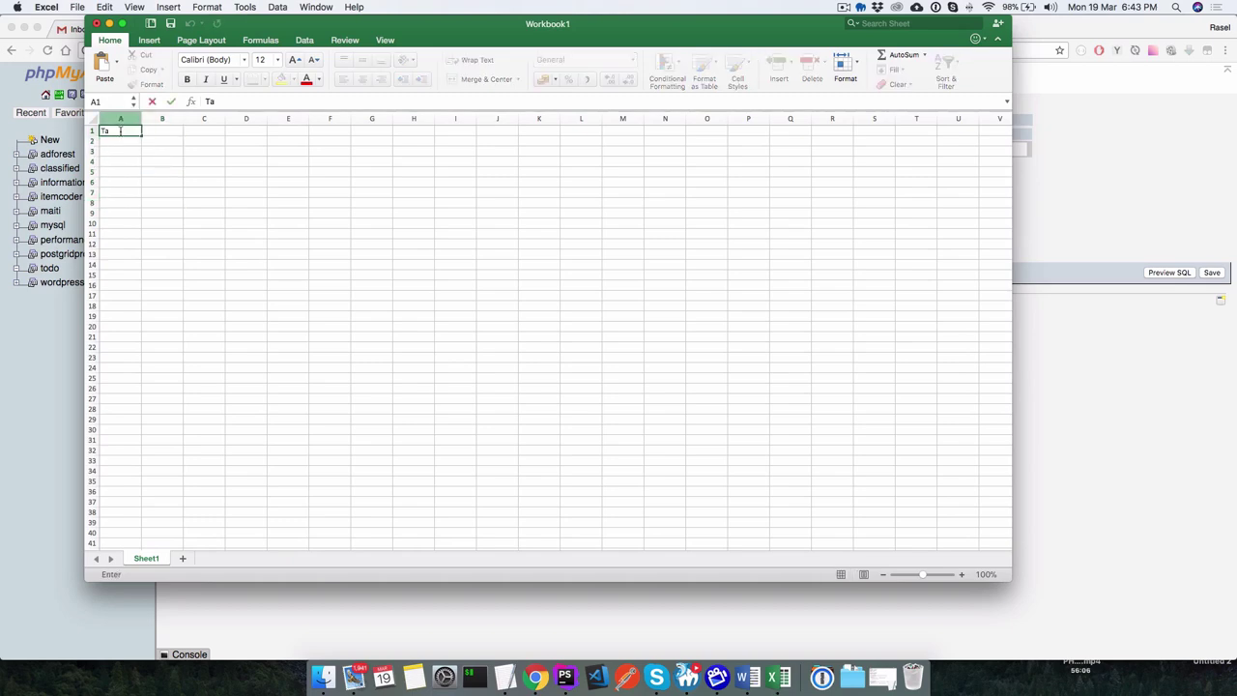
{"action": "type", "text": "sk"}
{"action": "double_click", "coordinate": [158, 129]}
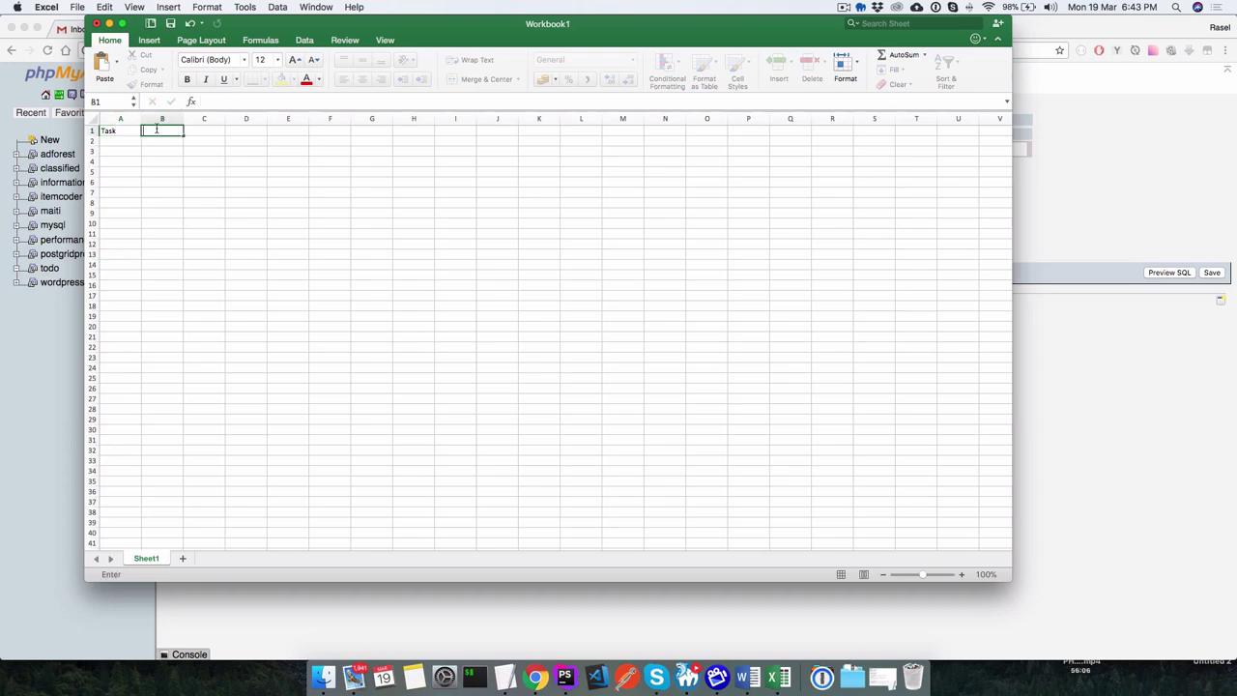
{"action": "type", "text": "Complete"}
{"action": "key", "text": "BackSpace"}
{"action": "key", "text": "BackSpace"}
{"action": "key", "text": "BackSpace"}
{"action": "key", "text": "BackSpace"}
{"action": "key", "text": "BackSpace"}
{"action": "key", "text": "BackSpace"}
{"action": "key", "text": "BackSpace"}
{"action": "key", "text": "BackSpace"}
{"action": "type", "text": "status"}
{"action": "left_click", "coordinate": [159, 173]}
Fill row 2 with Walking and FALSE.
{"action": "left_click", "coordinate": [121, 142]}
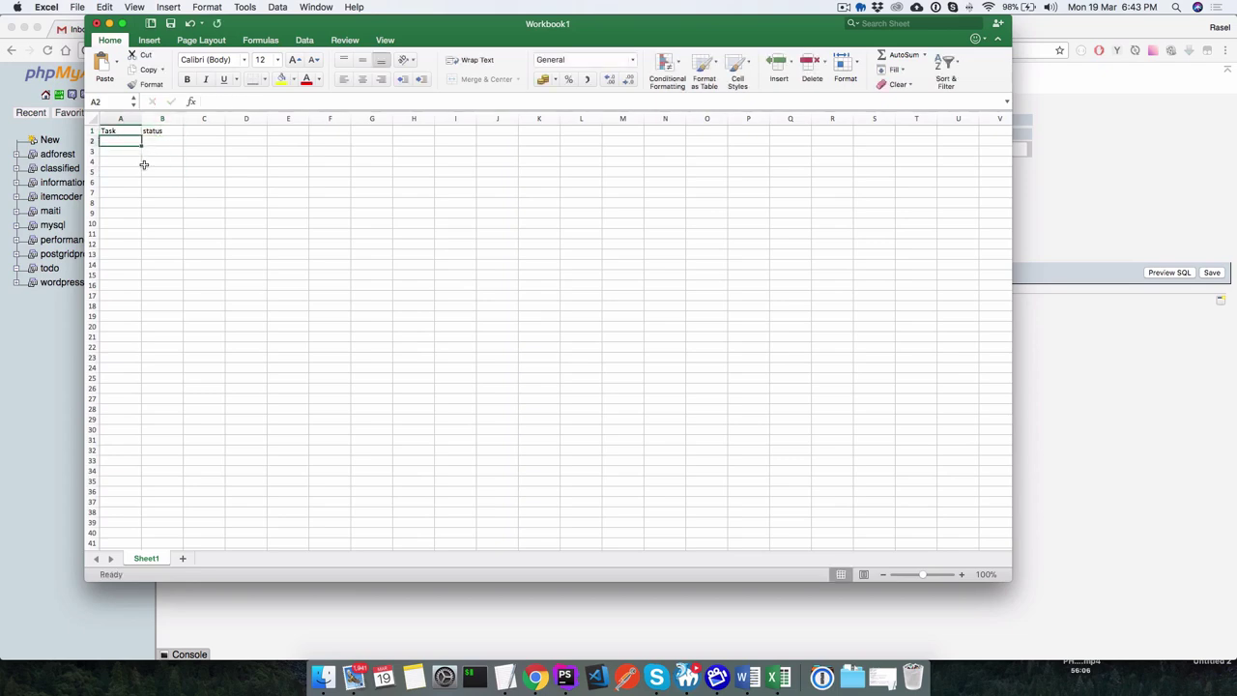
{"action": "left_click", "coordinate": [121, 120]}
{"action": "left_click", "coordinate": [162, 120]}
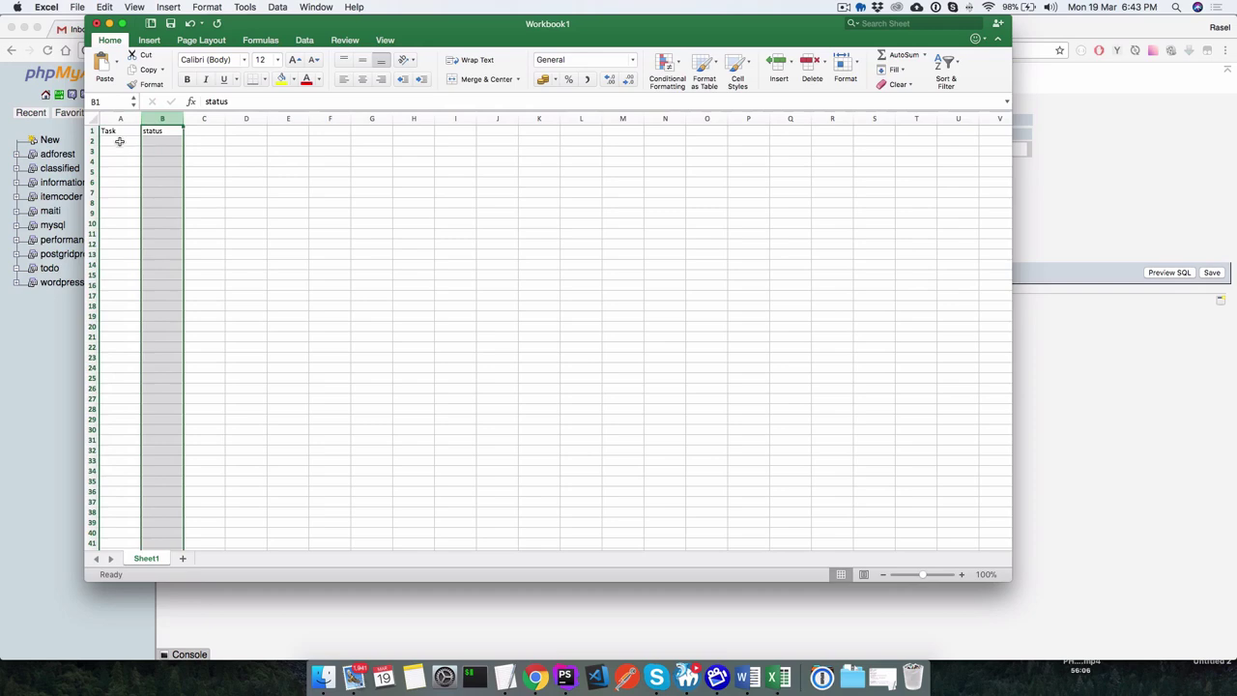
{"action": "double_click", "coordinate": [118, 141]}
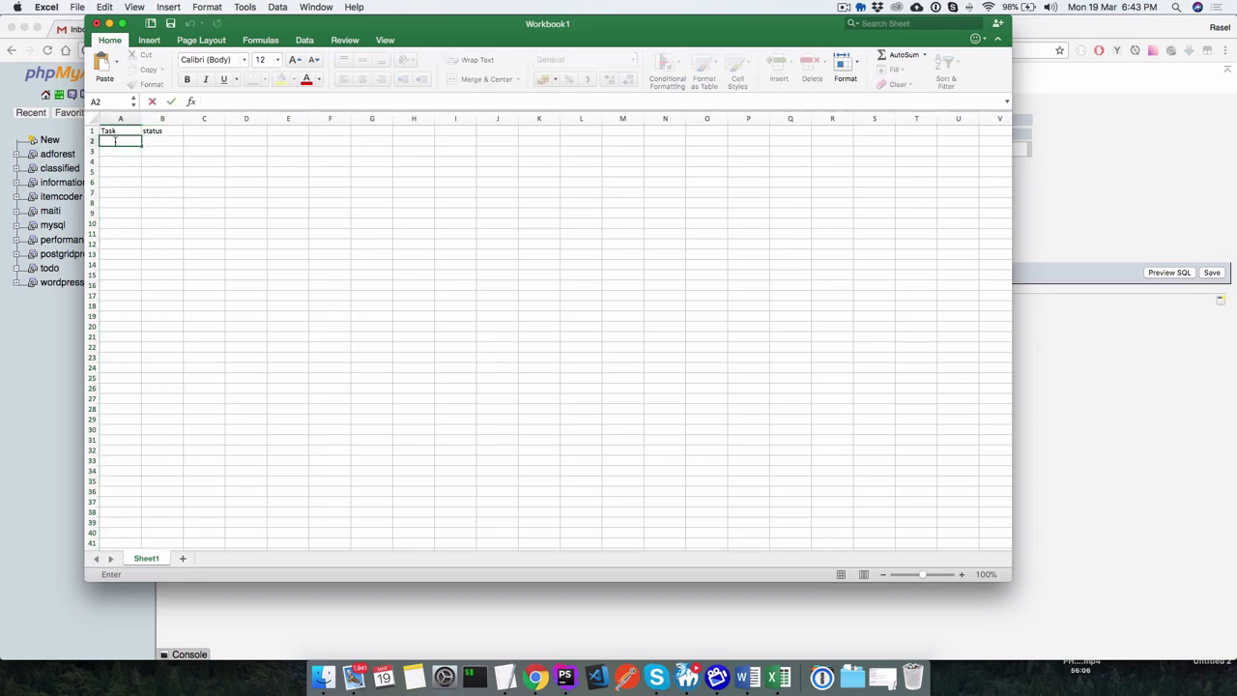
{"action": "type", "text": "w"}
{"action": "key", "text": "BackSpace"}
{"action": "type", "text": "Walking"}
{"action": "left_click", "coordinate": [156, 141]}
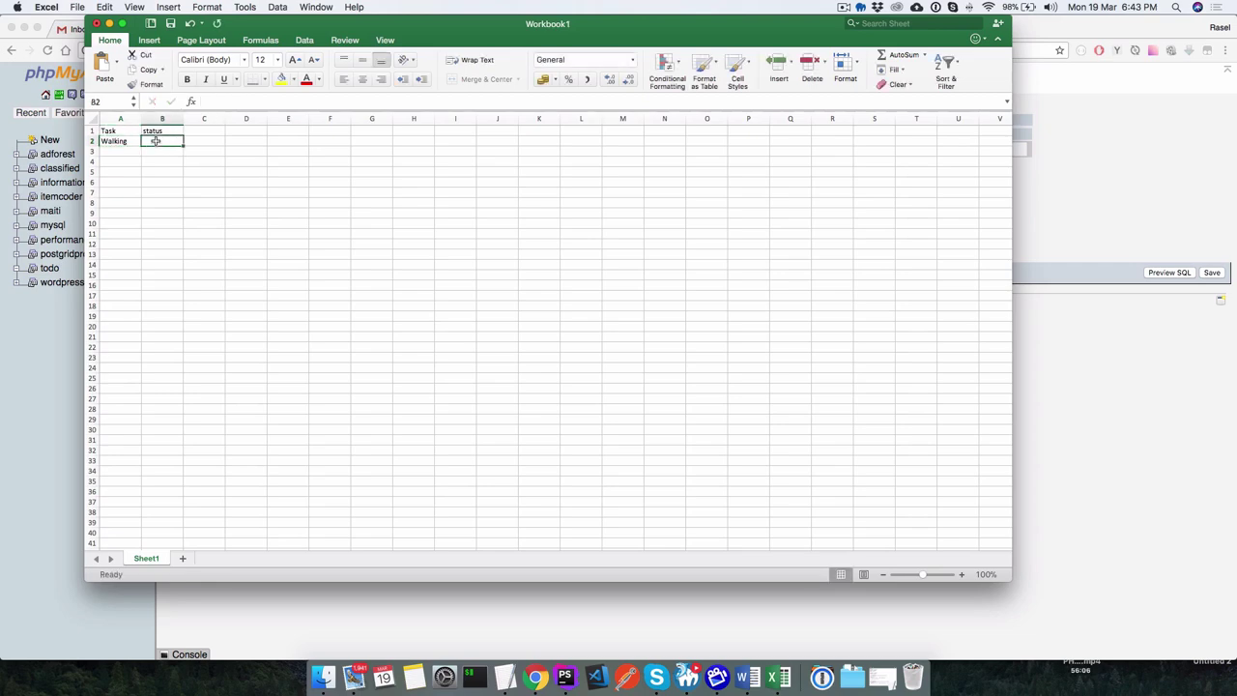
{"action": "double_click", "coordinate": [155, 141]}
{"action": "type", "text": "false"}
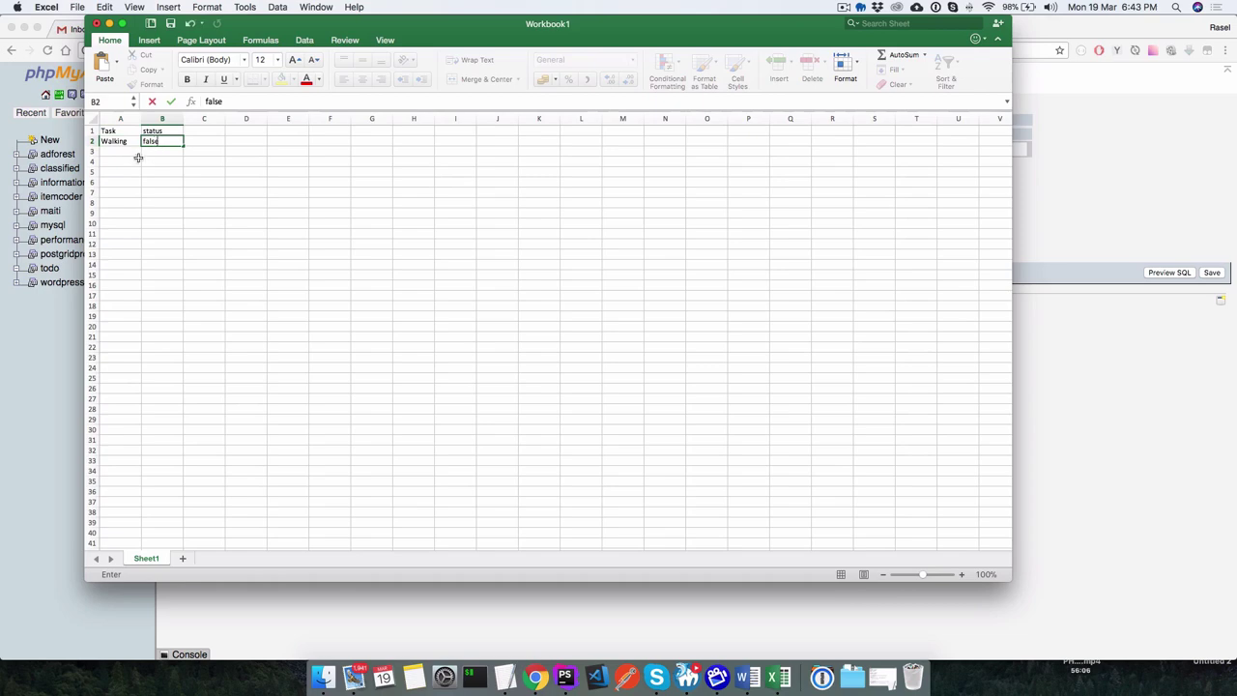
{"action": "left_click", "coordinate": [124, 150]}
Fill row 3 with Eating and FALSE, then switch back to the phpMyAdmin browser.
{"action": "double_click", "coordinate": [124, 150]}
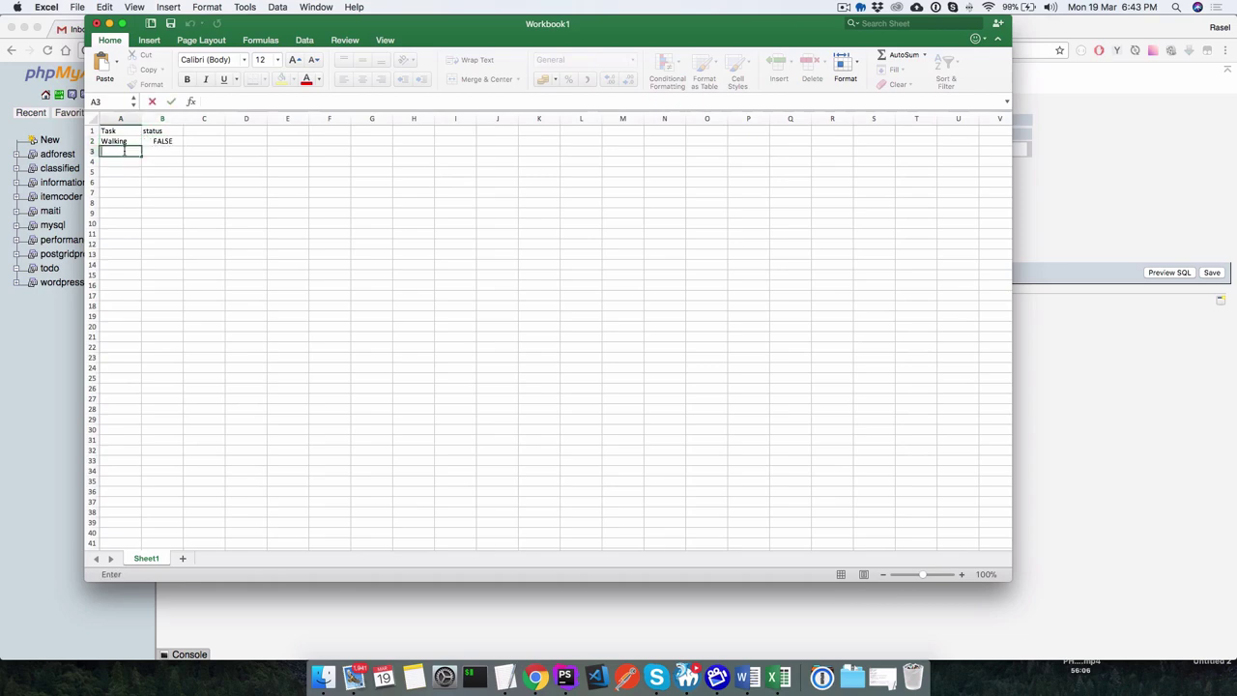
{"action": "type", "text": "Eating"}
{"action": "left_click", "coordinate": [151, 152]}
{"action": "type", "text": "fal"}
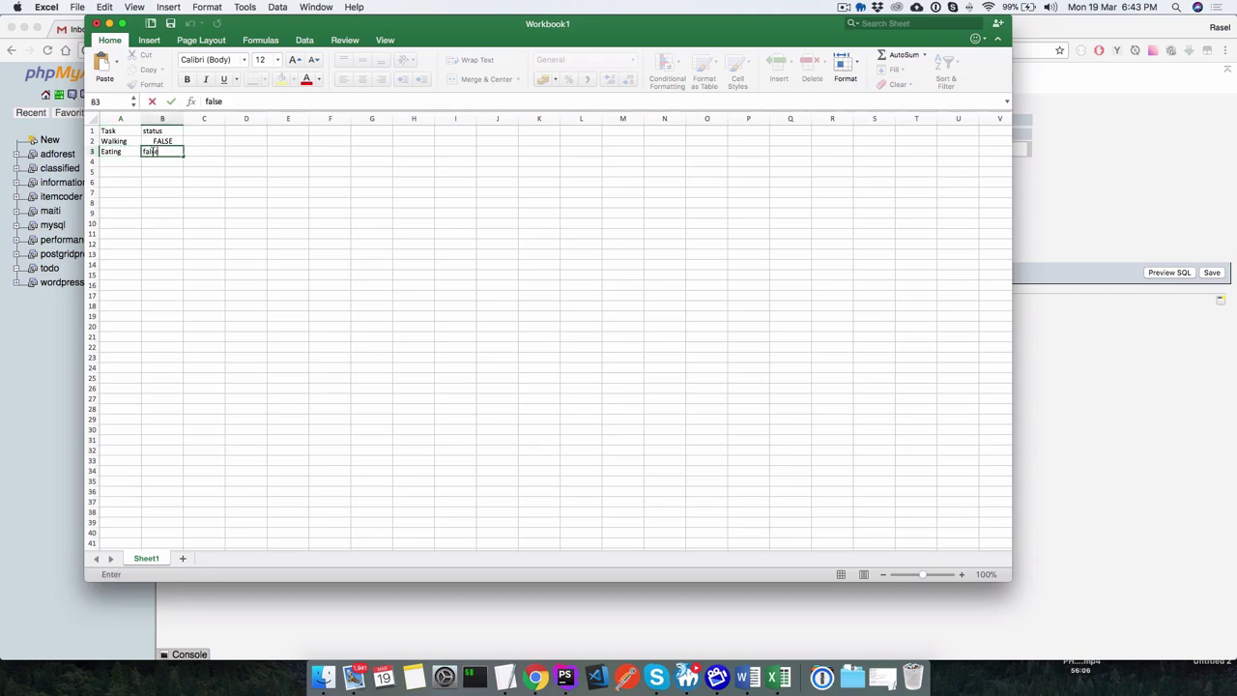
{"action": "type", "text": "se"}
{"action": "left_click", "coordinate": [194, 172]}
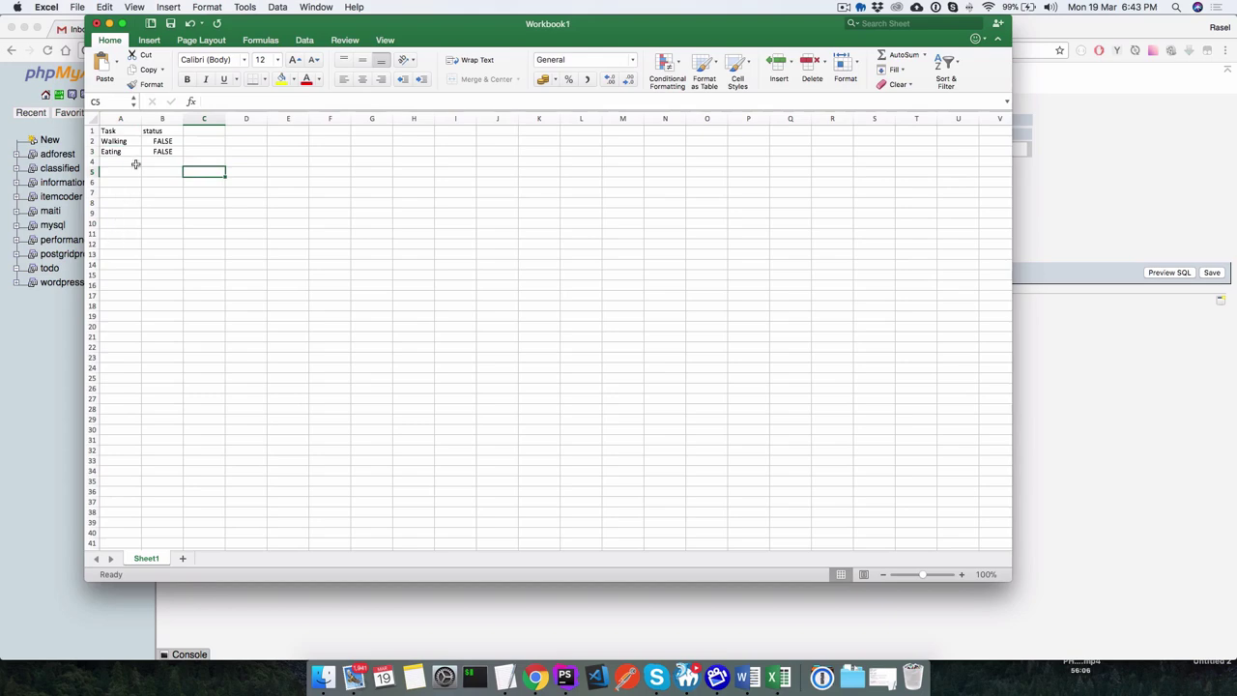
{"action": "left_click_drag", "start_coordinate": [113, 132], "coordinate": [156, 194]}
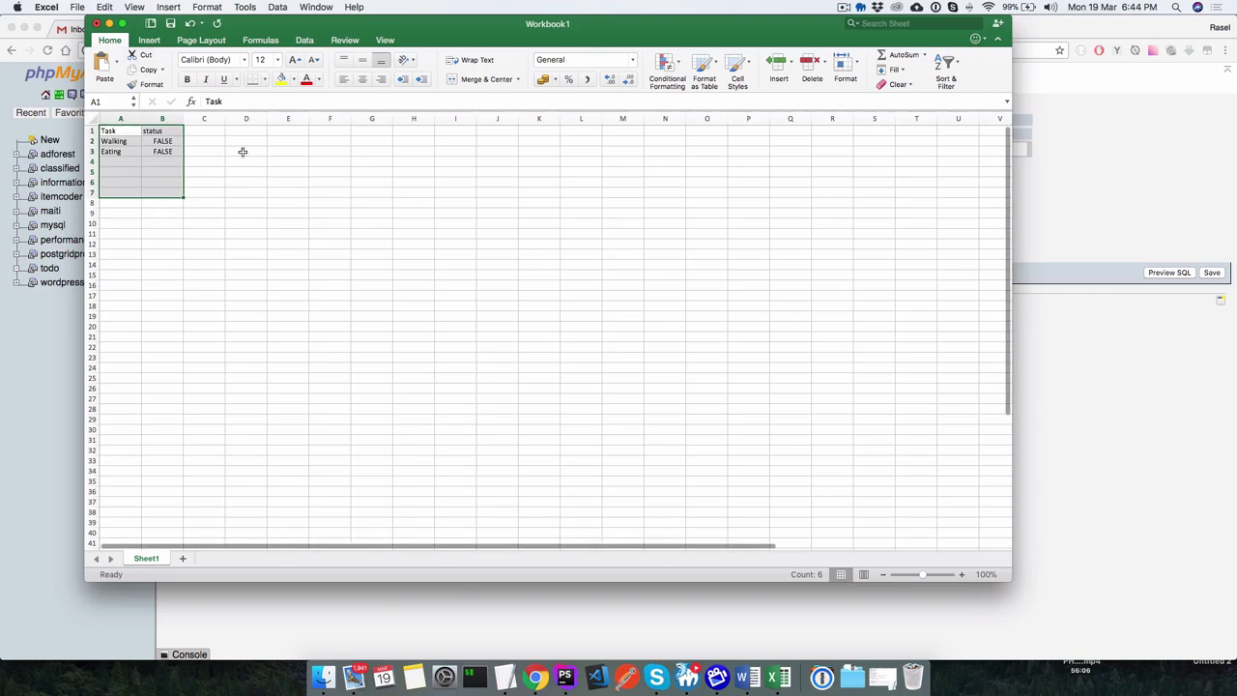
{"action": "left_click", "coordinate": [502, 620]}
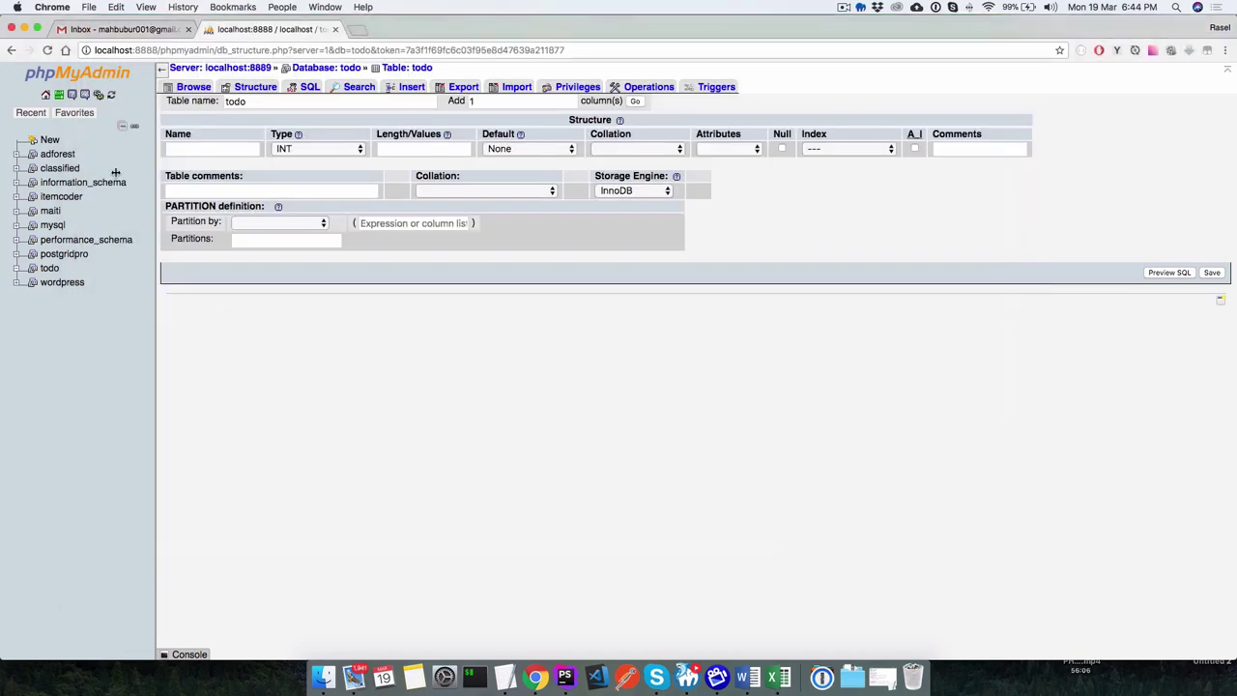
In the todo database, start a new table named task with 3 columns.
{"action": "left_click", "coordinate": [49, 267]}
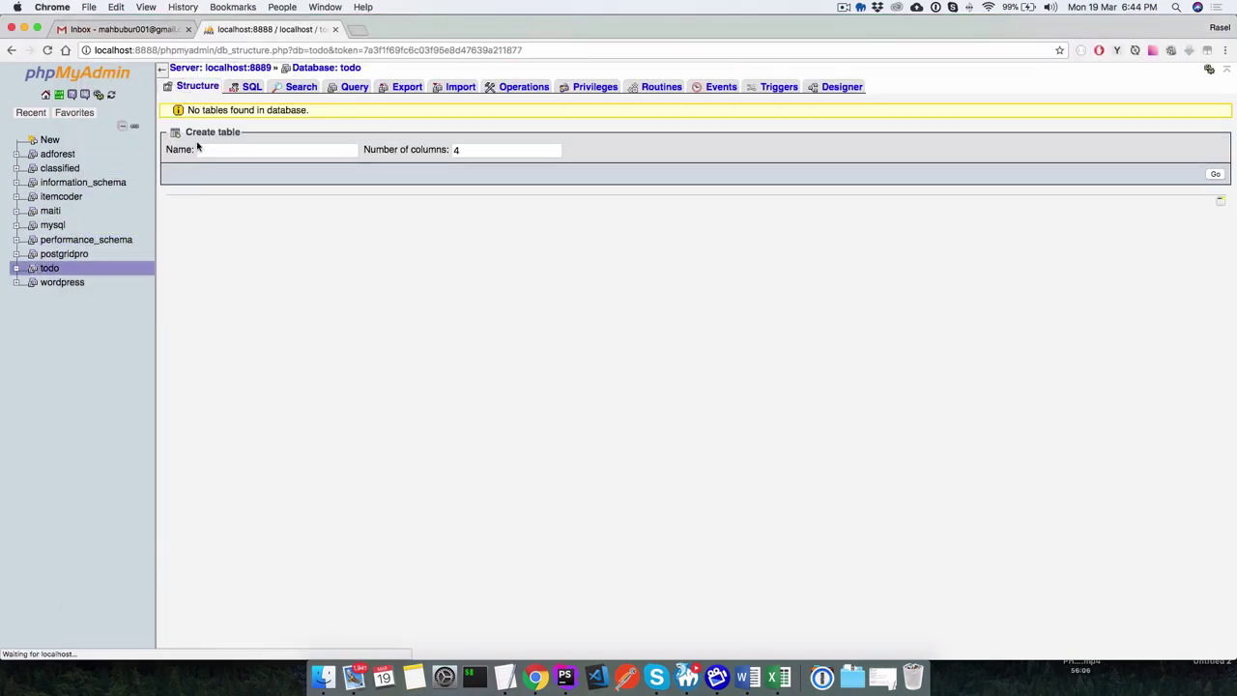
{"action": "left_click", "coordinate": [229, 148]}
{"action": "type", "text": "task"}
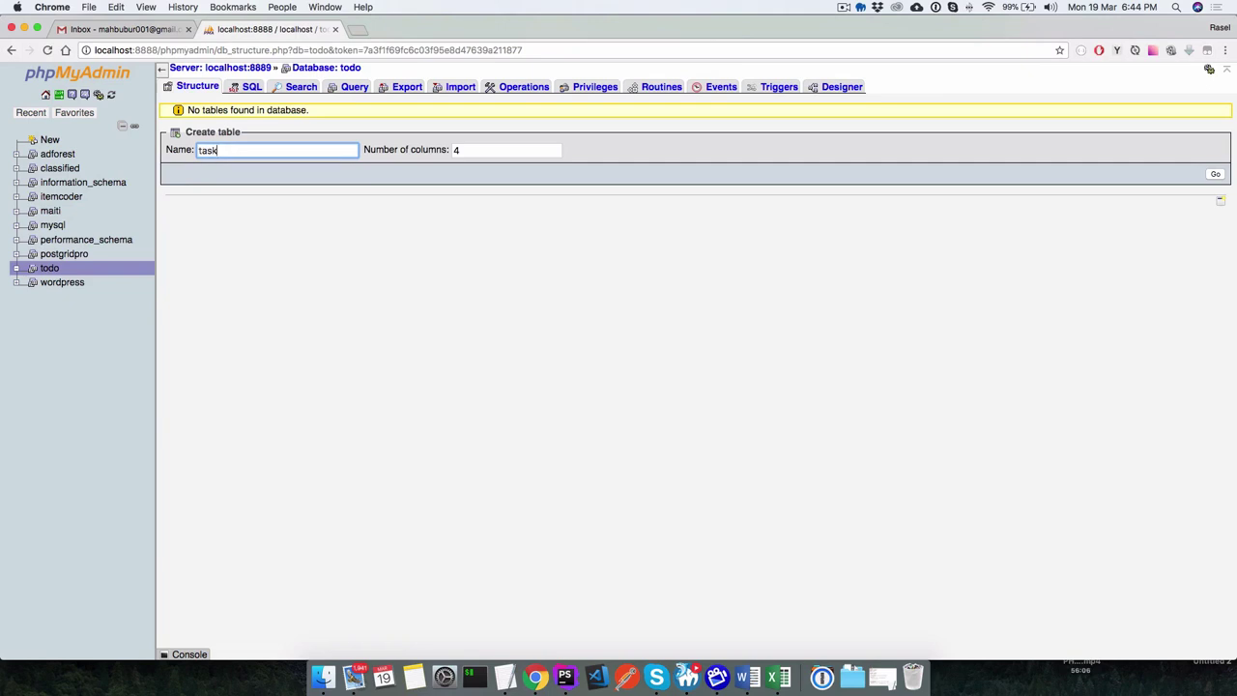
{"action": "left_click", "coordinate": [488, 148]}
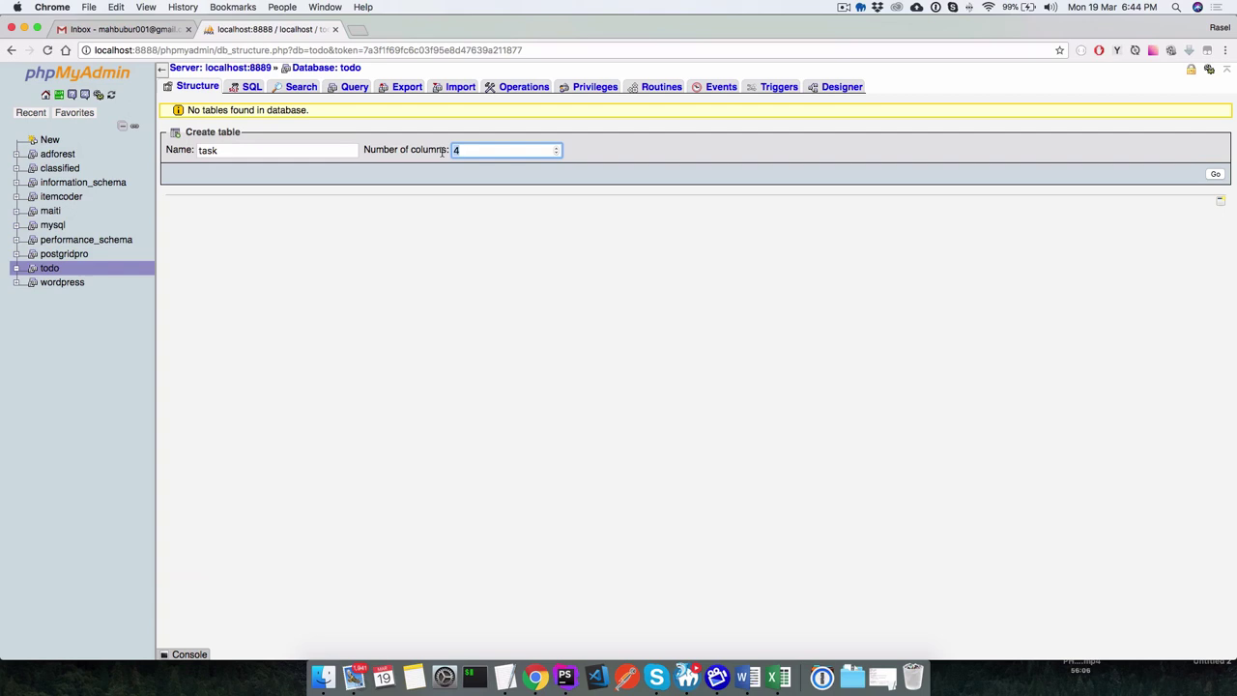
{"action": "type", "text": "3"}
Create the task table form and name its columns id, task and status.
{"action": "left_click", "coordinate": [1216, 174]}
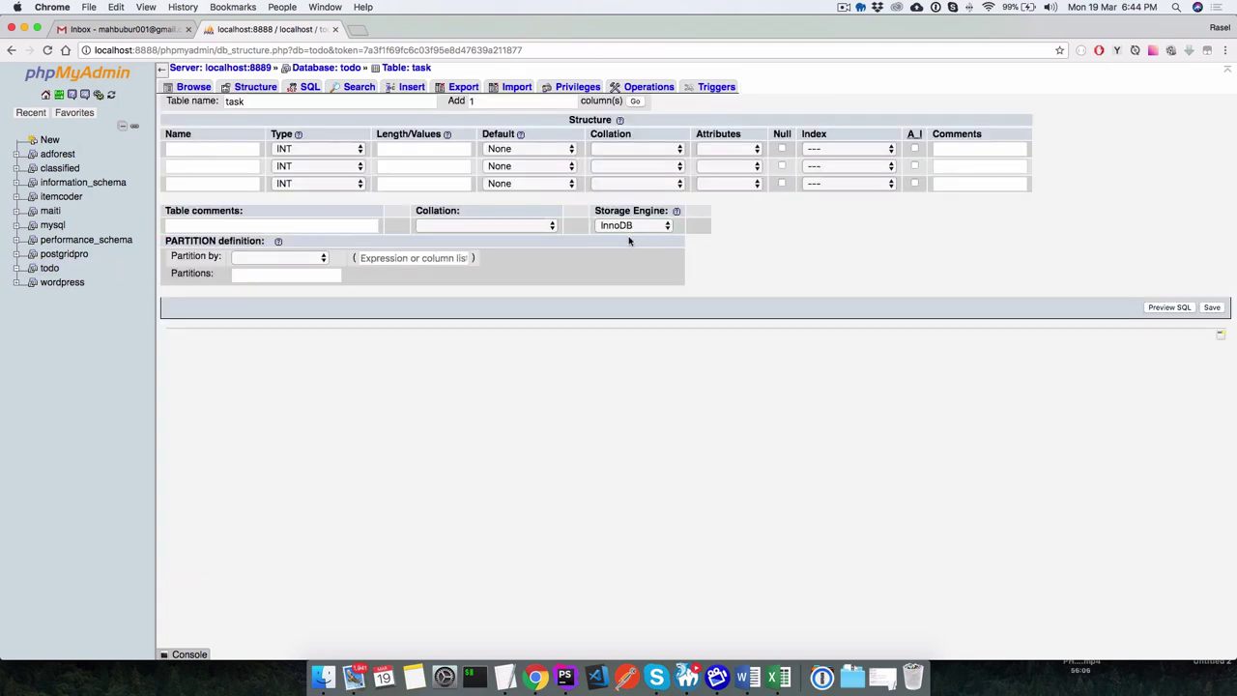
{"action": "left_click", "coordinate": [193, 150]}
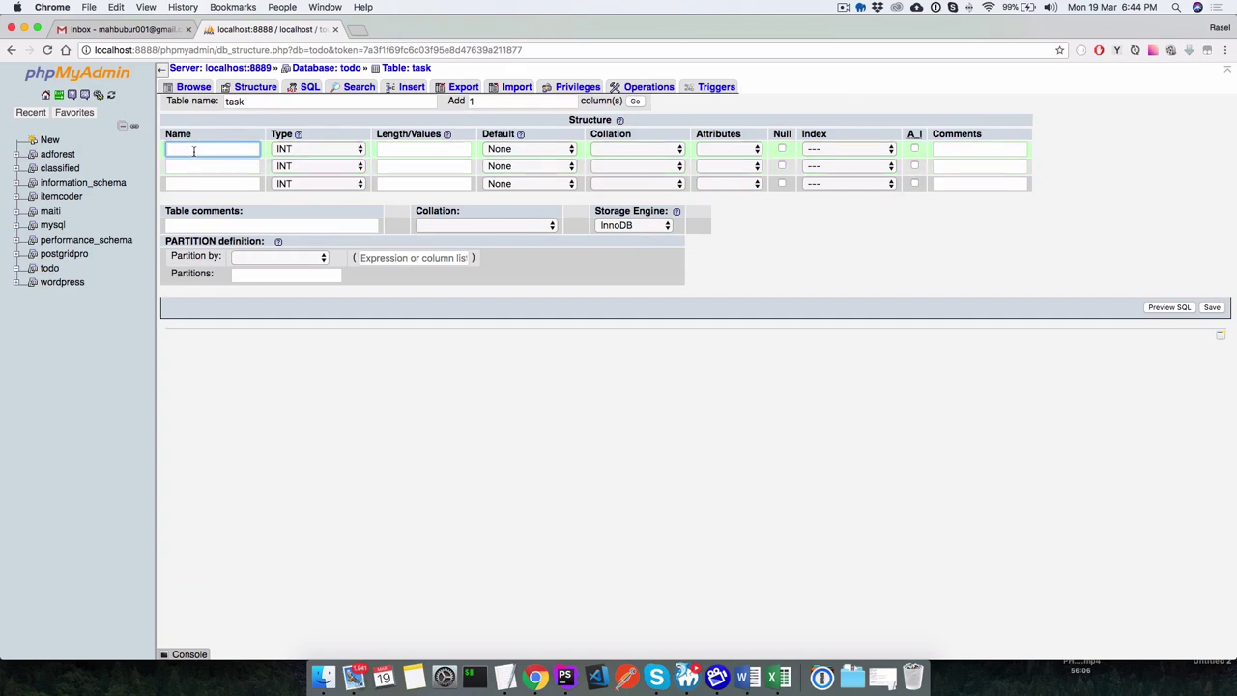
{"action": "type", "text": "id"}
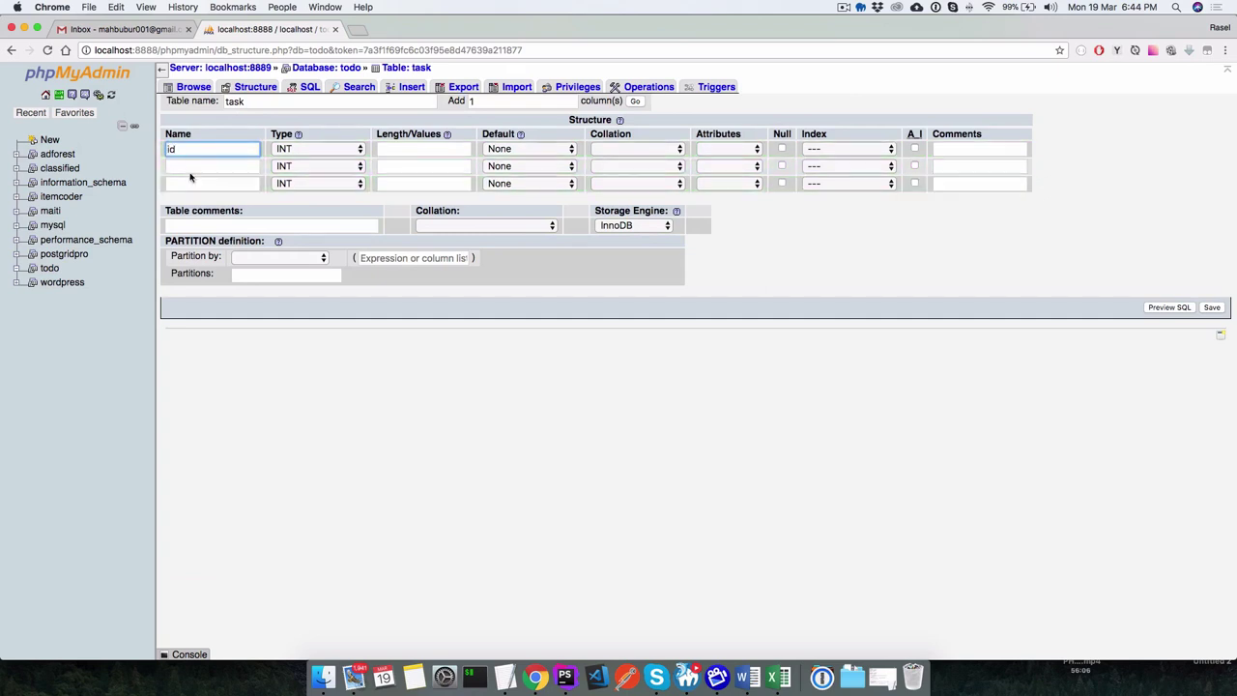
{"action": "left_click", "coordinate": [189, 167]}
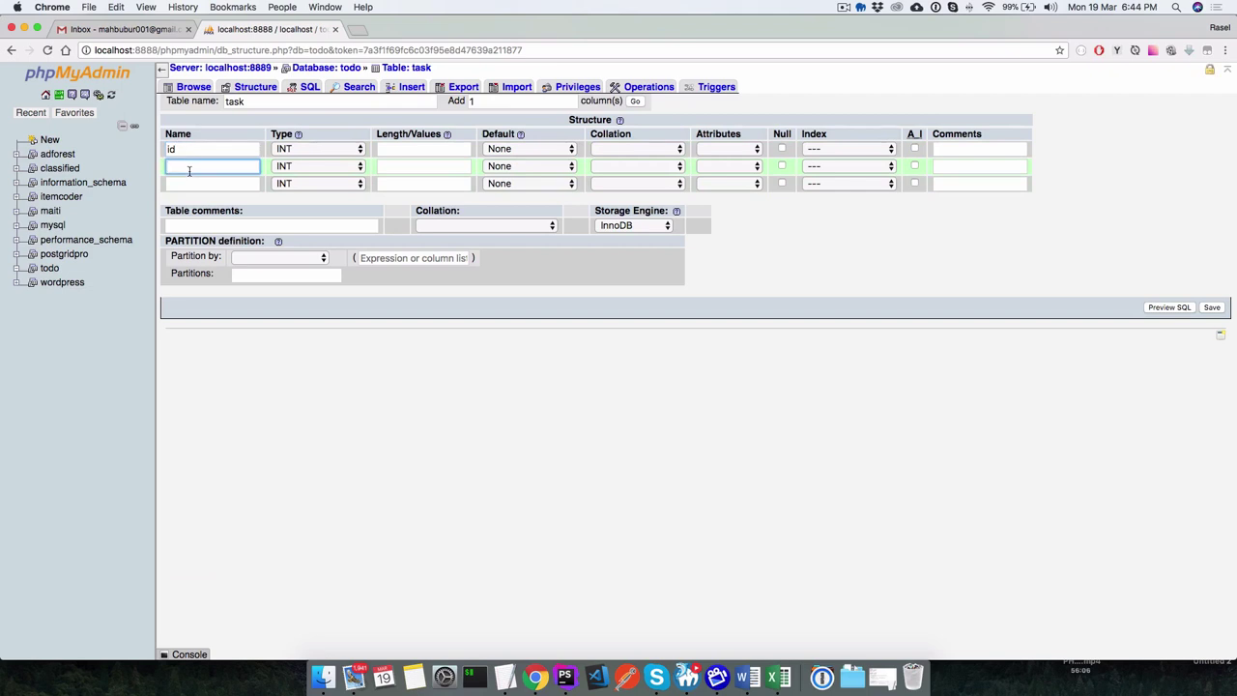
{"action": "type", "text": "task"}
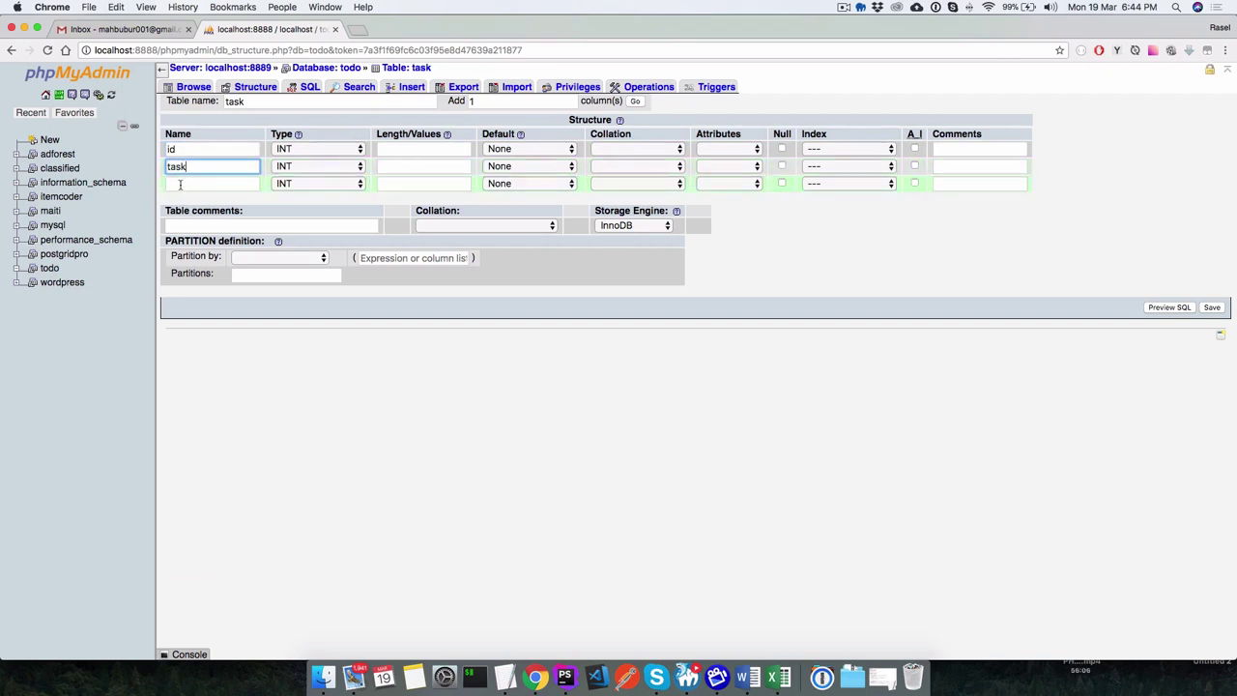
{"action": "left_click", "coordinate": [180, 183]}
{"action": "type", "text": "status"}
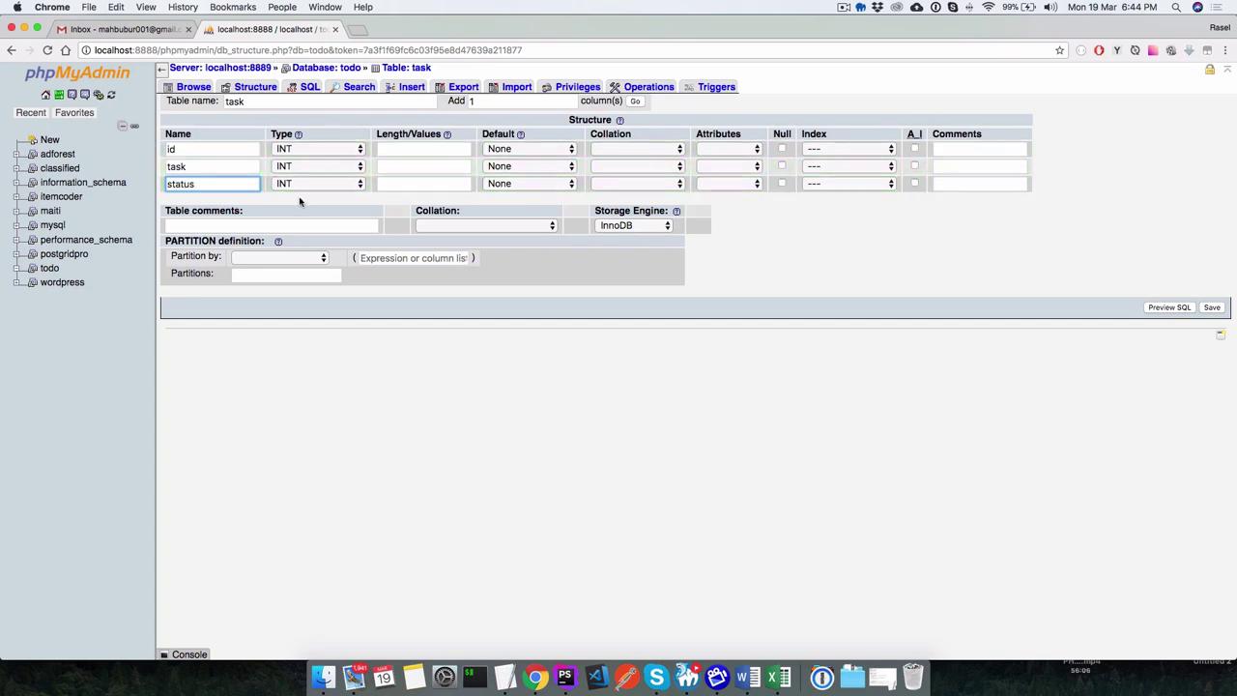
{"action": "left_click", "coordinate": [479, 416]}
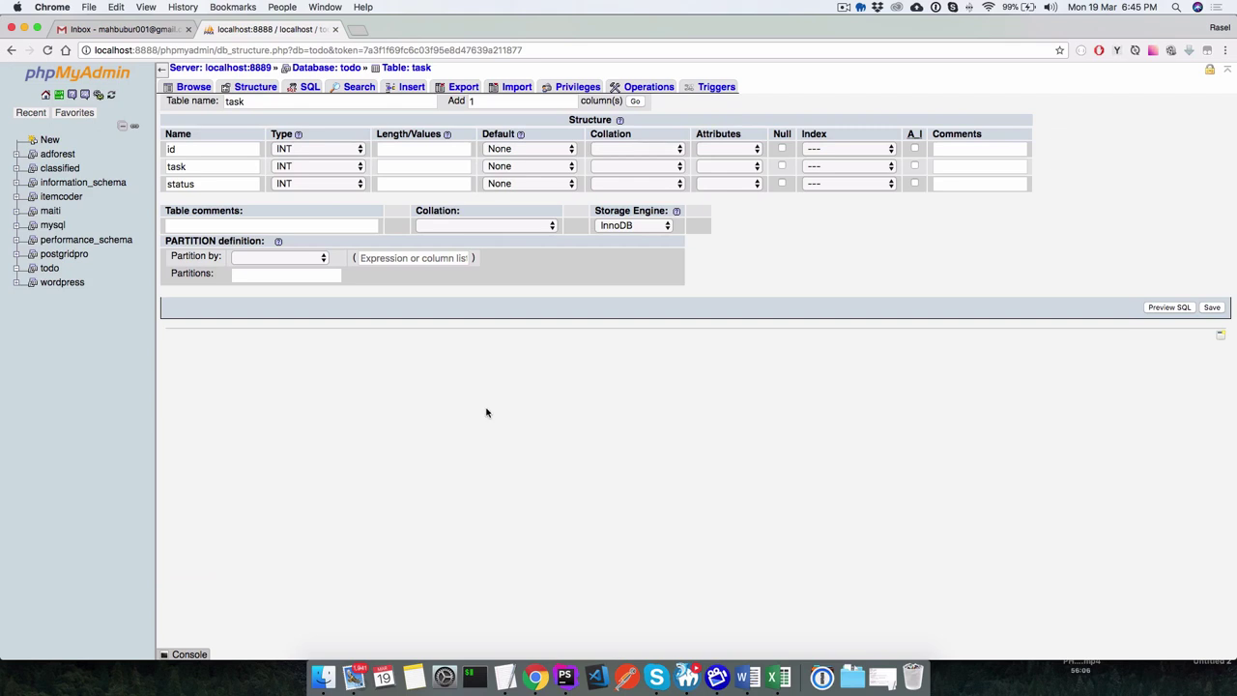
Use the browser's top menu, then return to the id column's name field.
{"action": "left_click", "coordinate": [844, 6]}
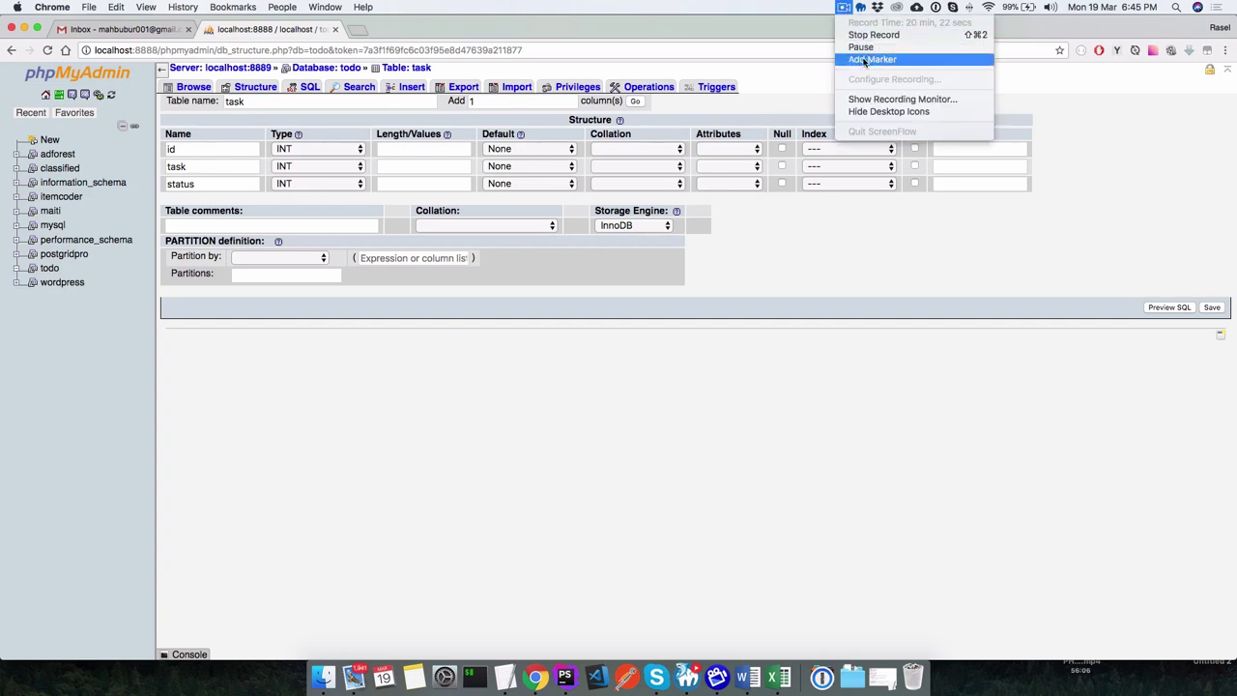
{"action": "left_click", "coordinate": [860, 47]}
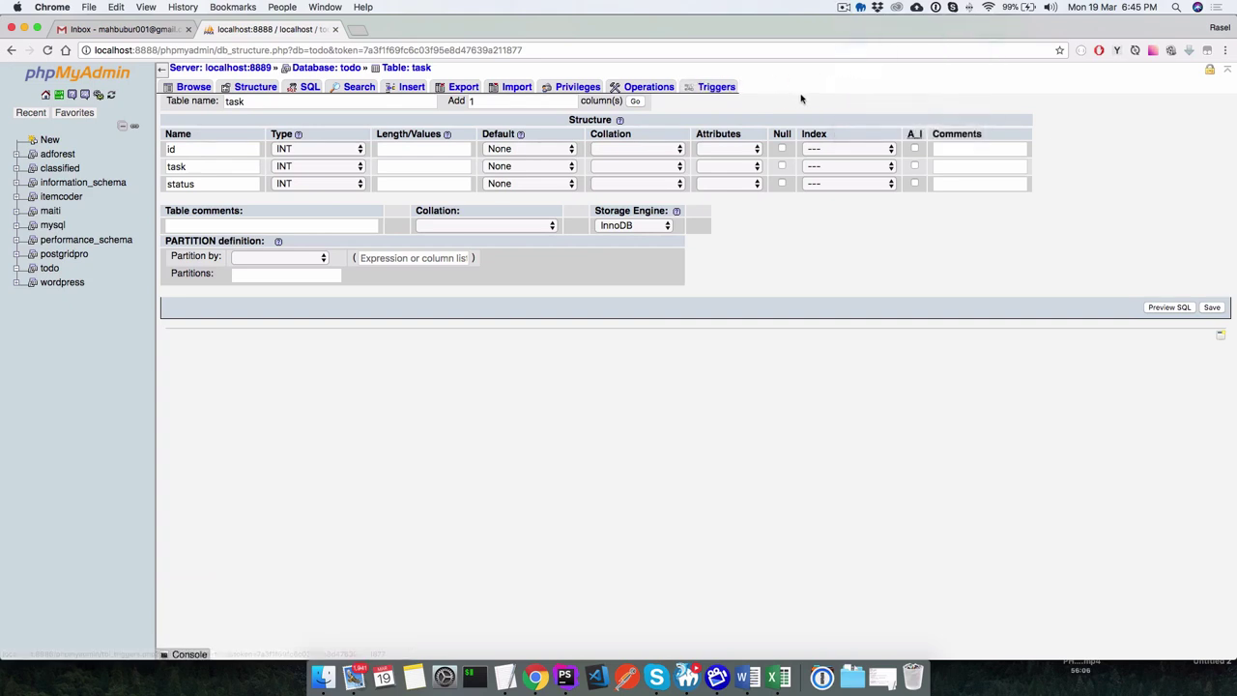
{"action": "left_click", "coordinate": [838, 6]}
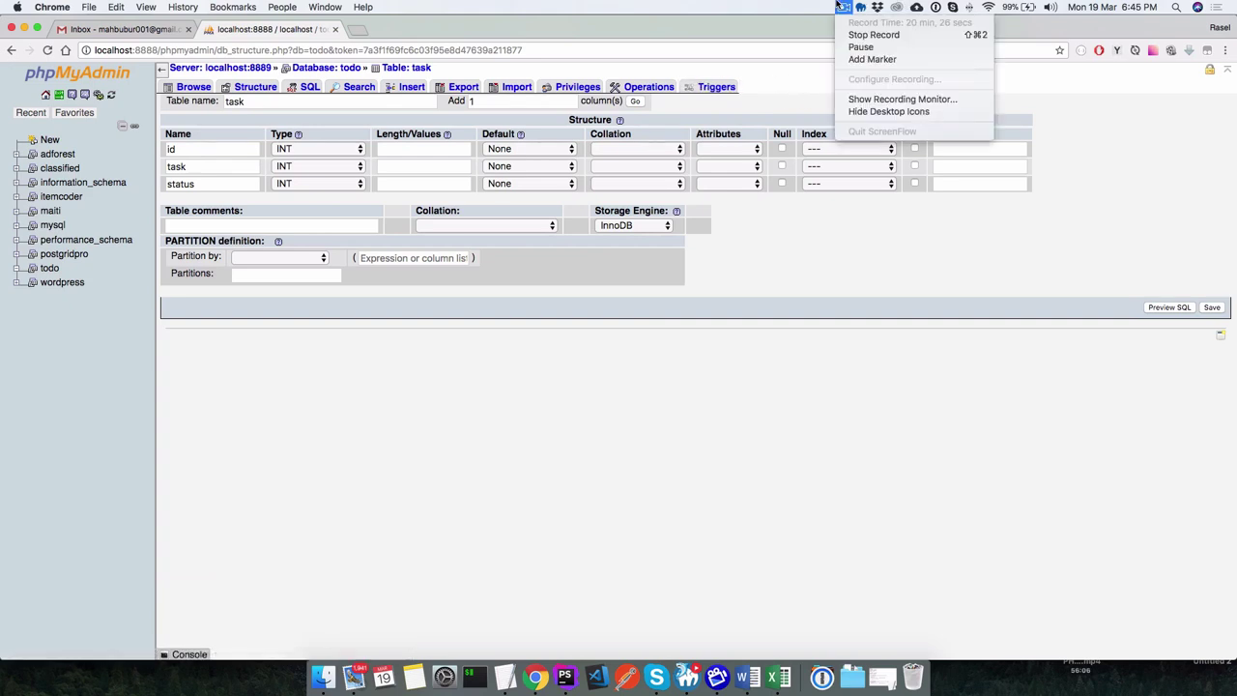
{"action": "left_click", "coordinate": [814, 70]}
{"action": "left_click", "coordinate": [178, 151]}
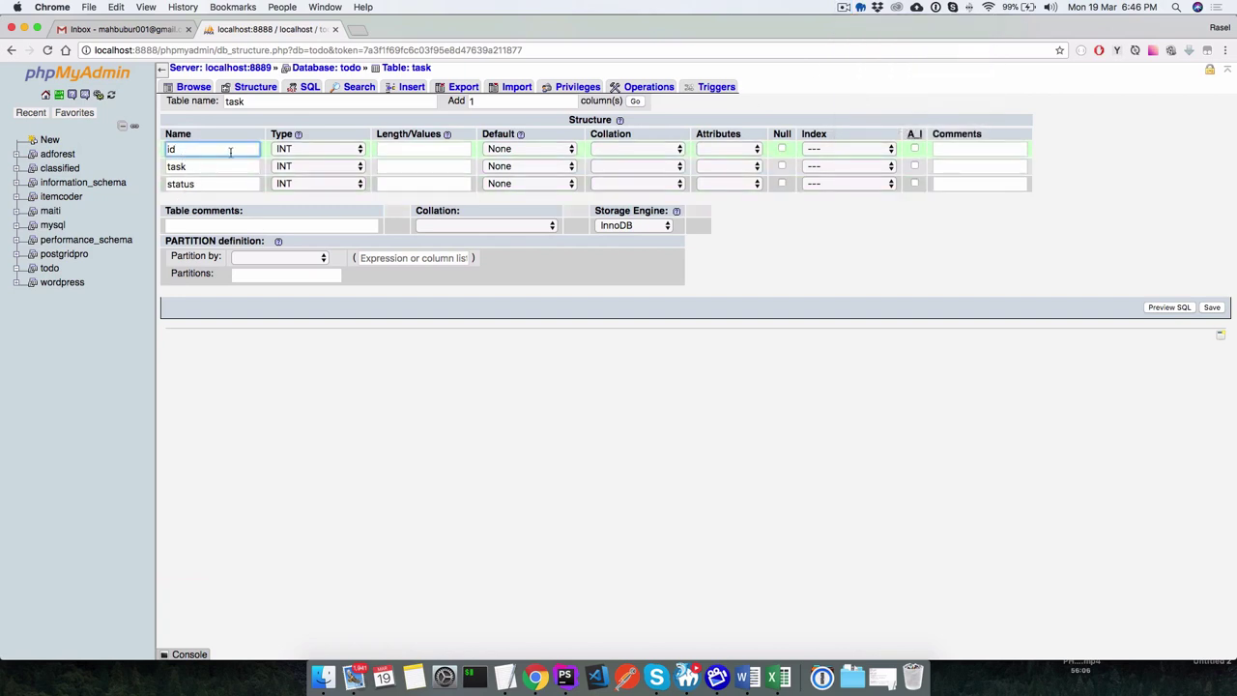
{"action": "left_click", "coordinate": [288, 153]}
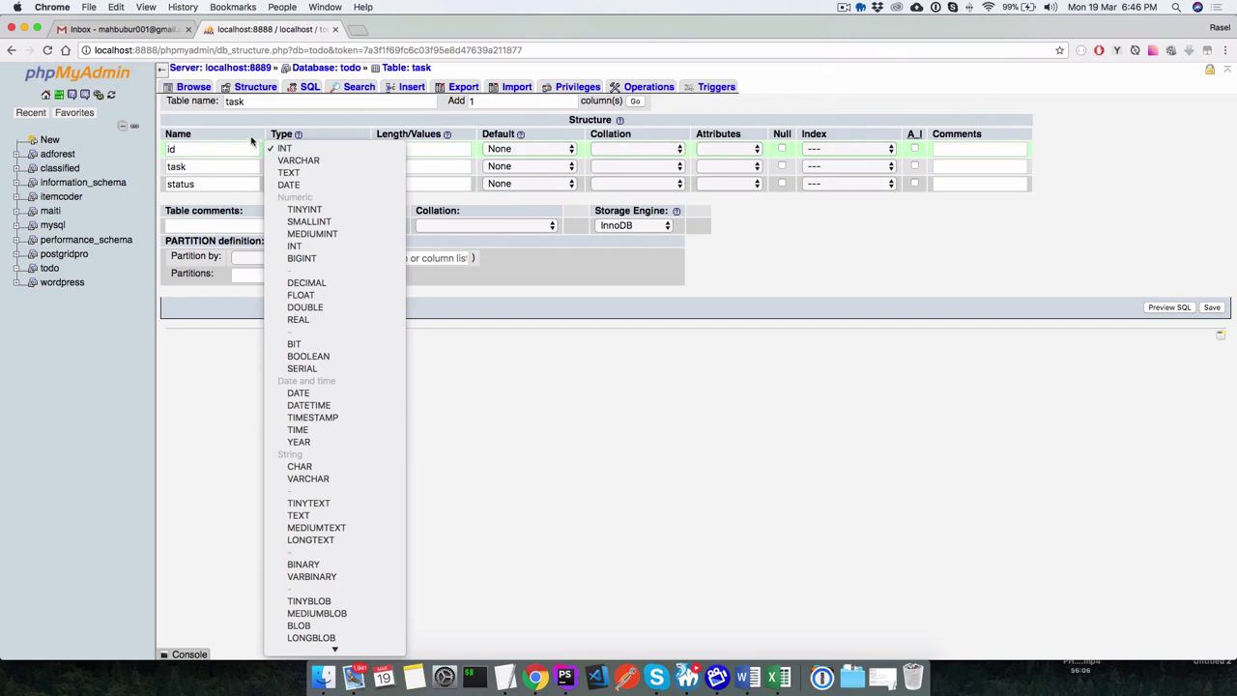
{"action": "left_click", "coordinate": [251, 141]}
{"action": "left_click", "coordinate": [287, 150]}
{"action": "scroll", "coordinate": [338, 350], "scroll_direction": "down", "scroll_amount": 5}
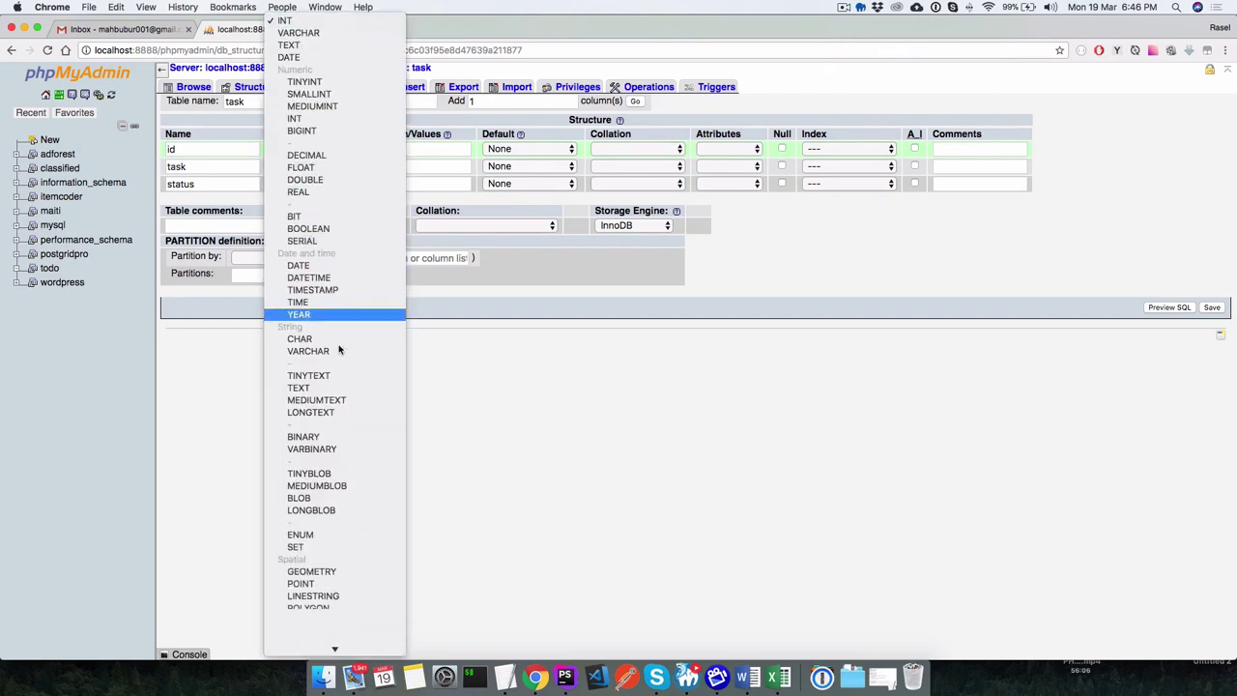
{"action": "scroll", "coordinate": [338, 350], "scroll_direction": "down", "scroll_amount": 1}
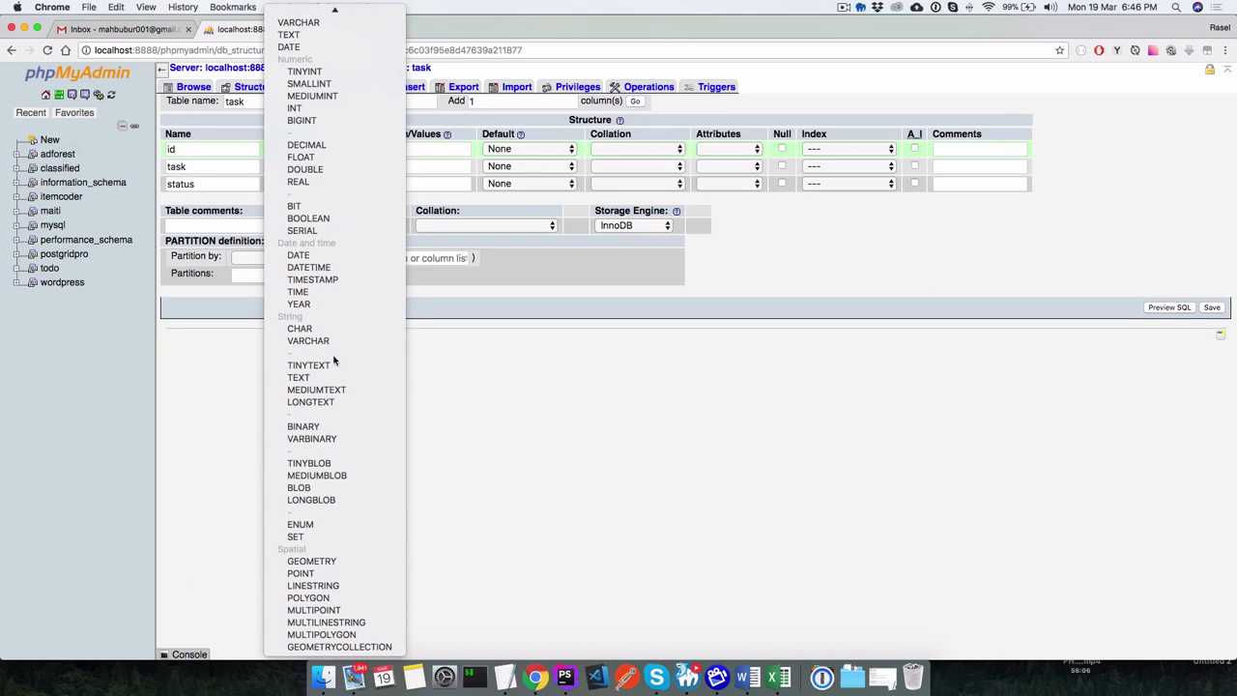
{"action": "scroll", "coordinate": [333, 361], "scroll_direction": "up", "scroll_amount": 1}
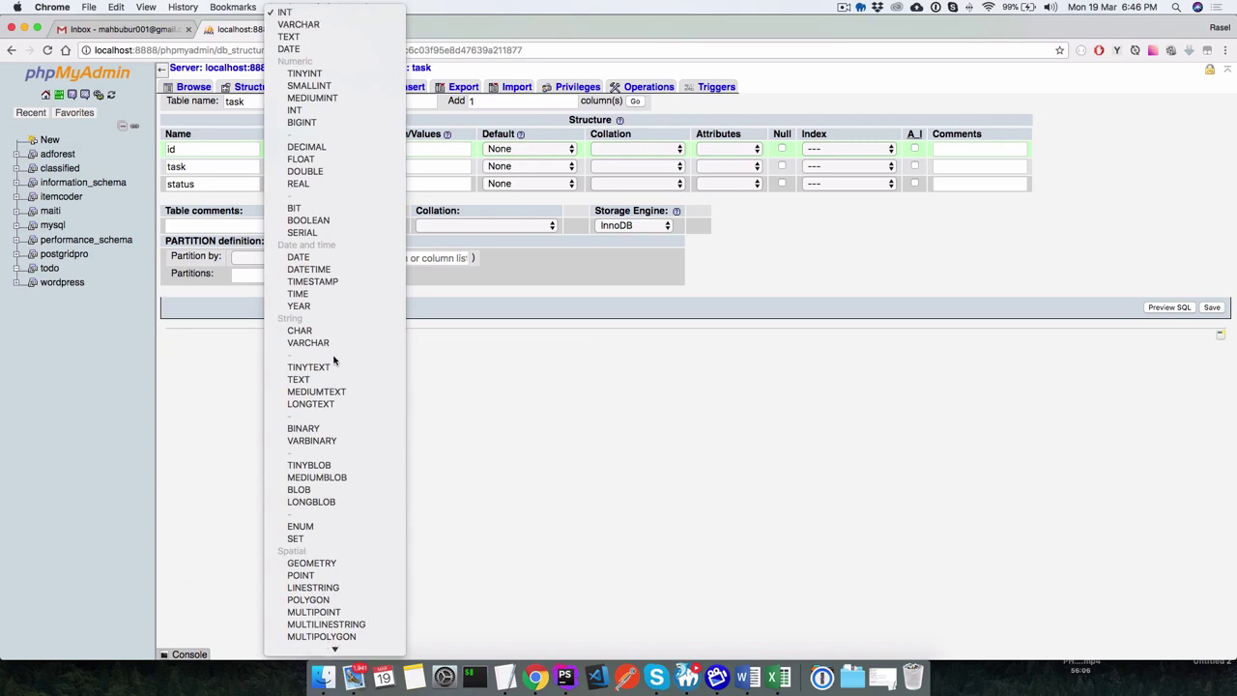
{"action": "key", "text": "Escape"}
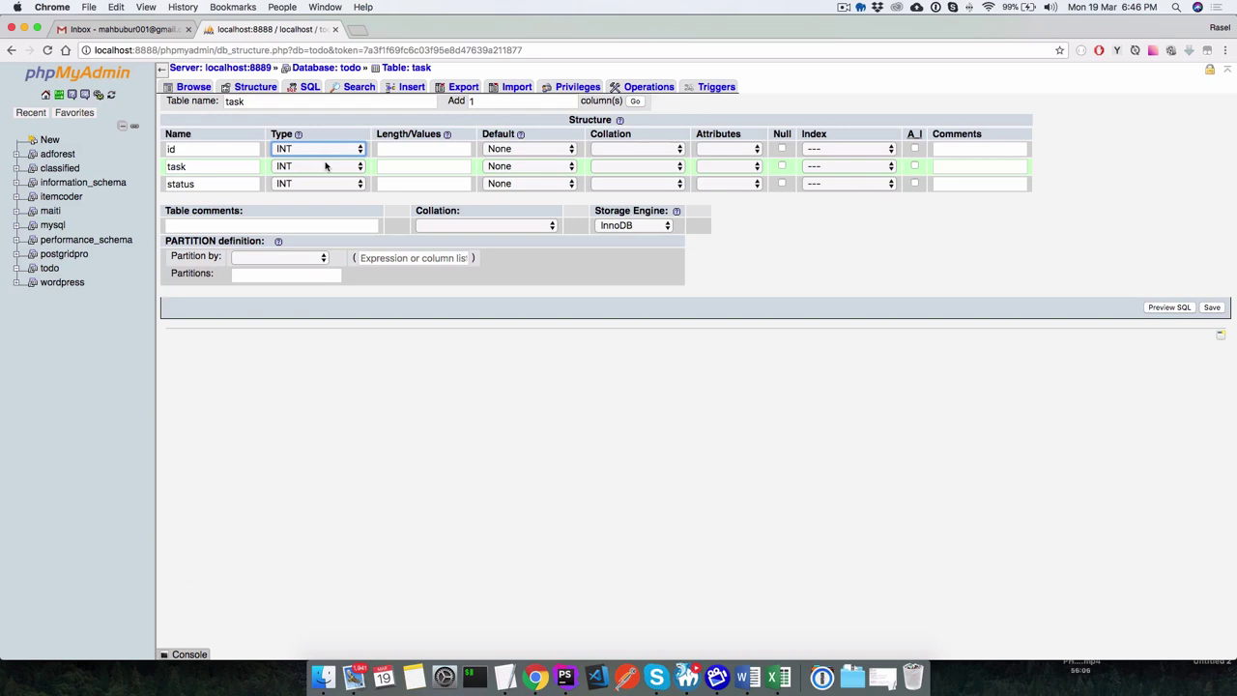
{"action": "left_click", "coordinate": [393, 150]}
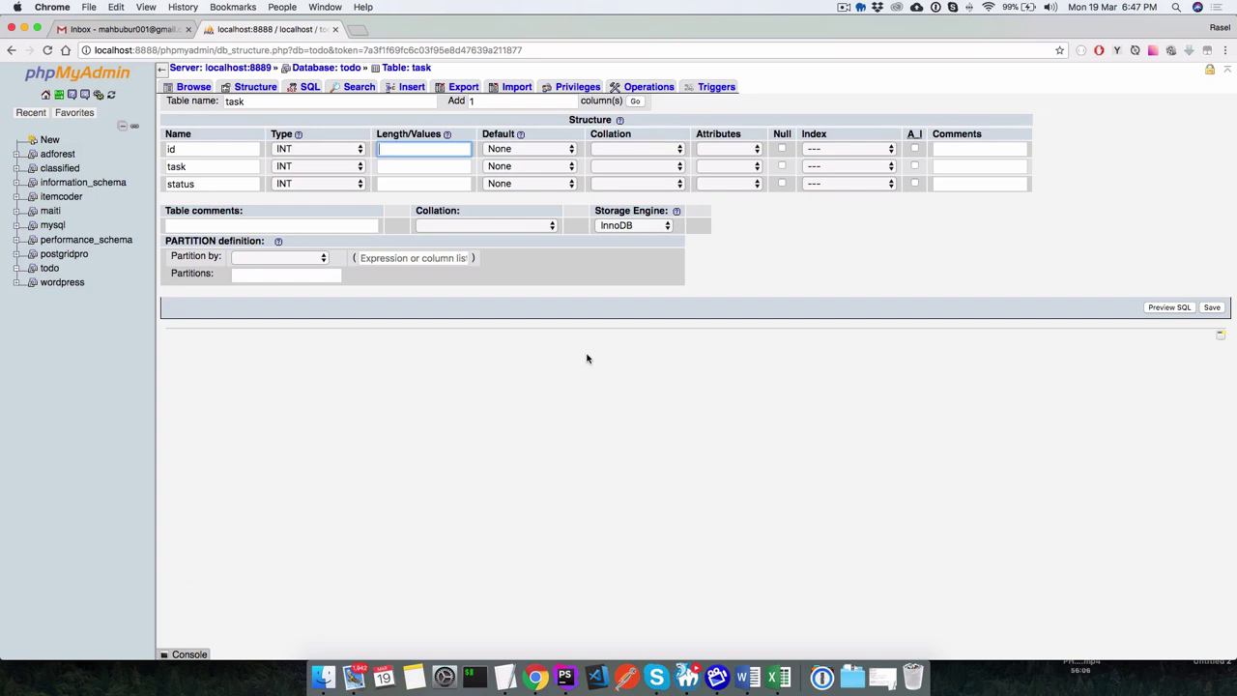
Set the id column's Length/Values to 11, replacing the initial 20.
{"action": "type", "text": "20"}
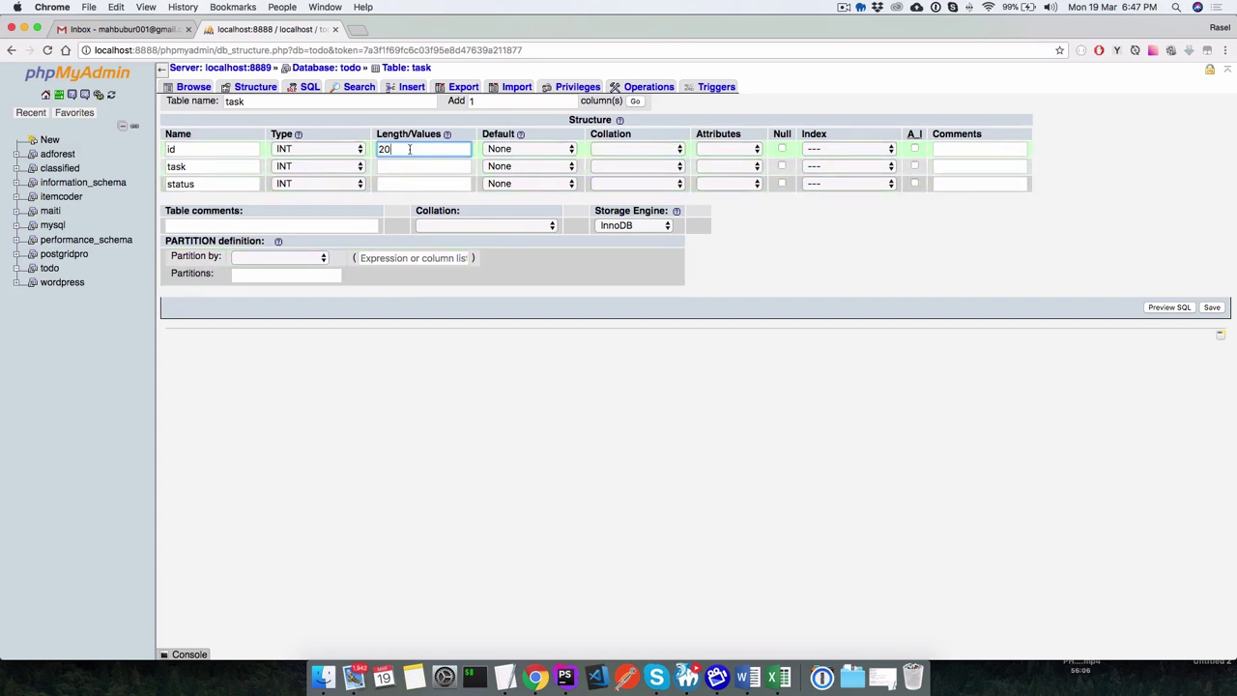
{"action": "left_click_drag", "start_coordinate": [412, 149], "coordinate": [383, 149]}
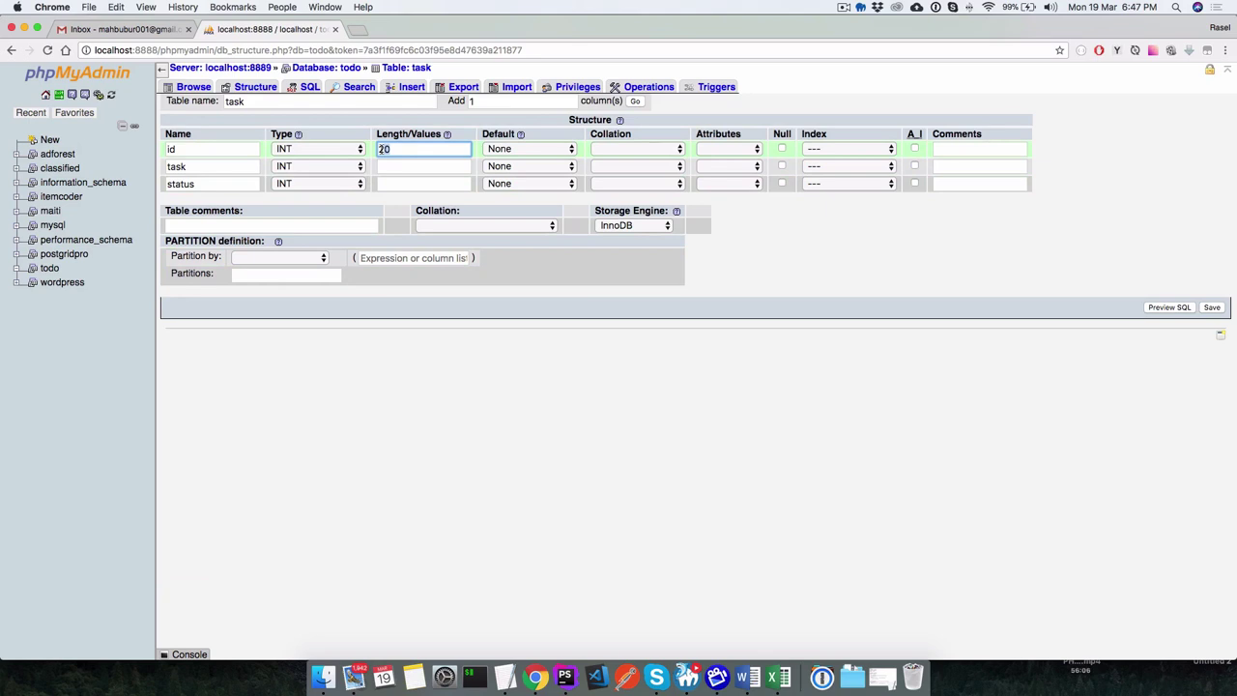
{"action": "left_click", "coordinate": [445, 147]}
{"action": "type", "text": "11"}
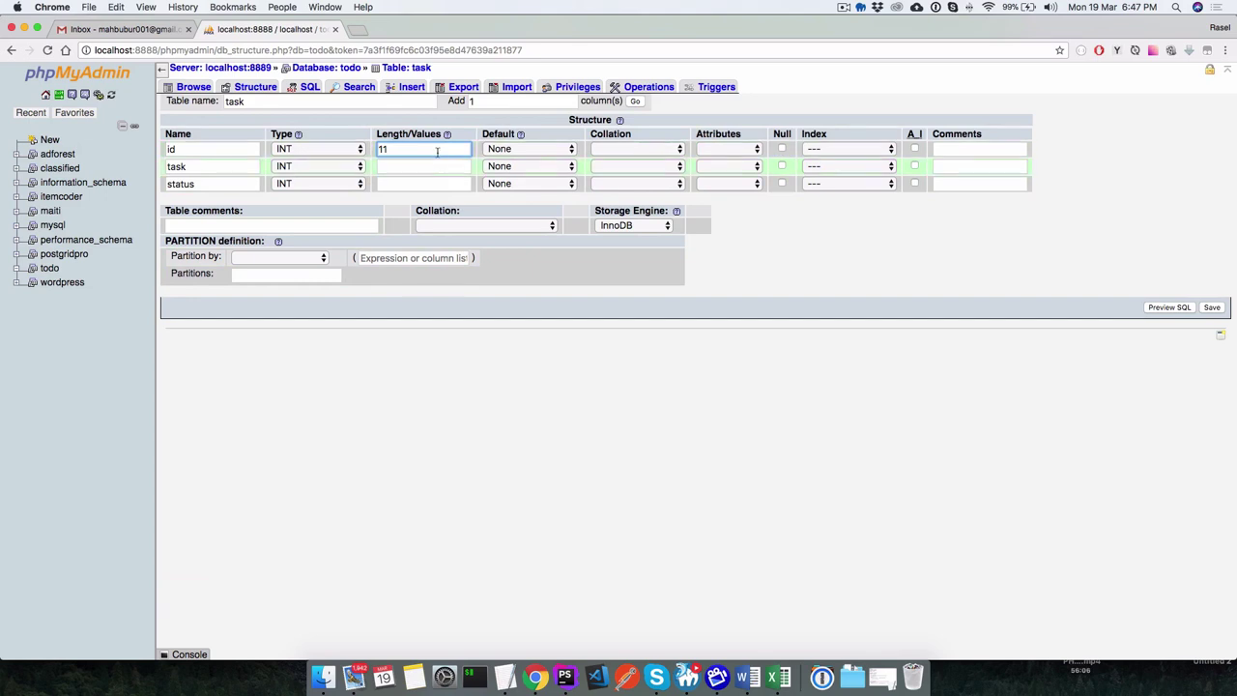
{"action": "mouse_move", "coordinate": [519, 136]}
Leave the id column's Attributes blank and show its Index options.
{"action": "left_click", "coordinate": [753, 149]}
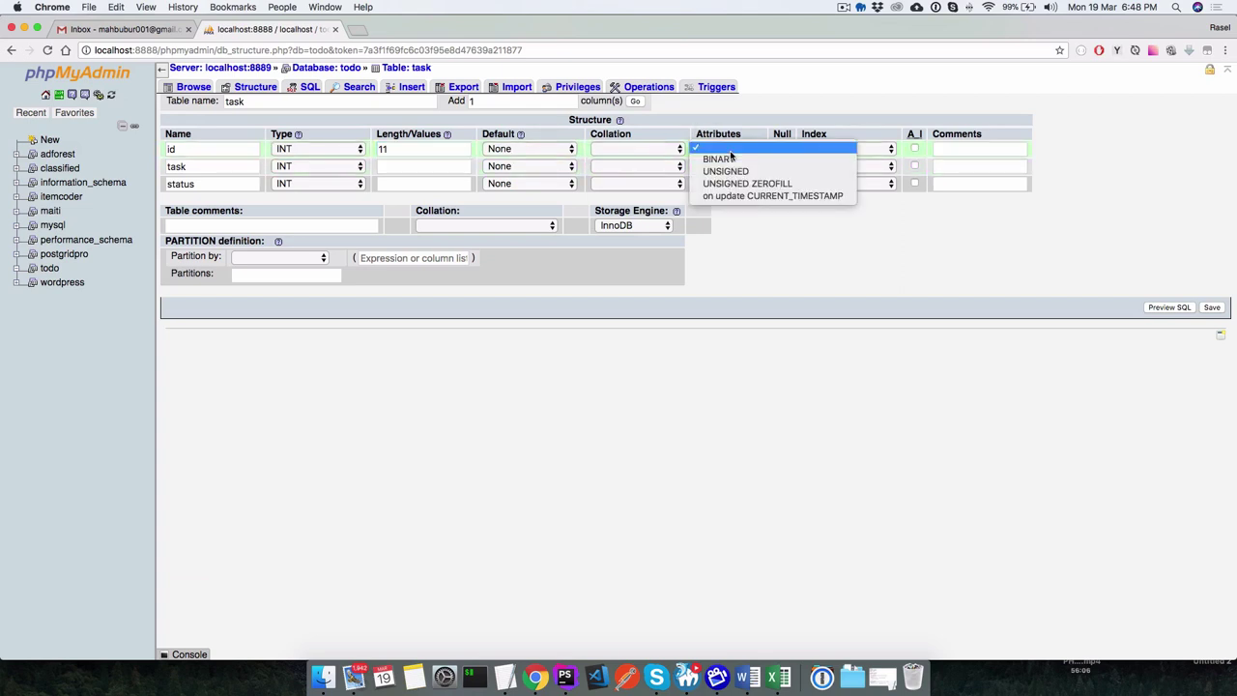
{"action": "left_click", "coordinate": [775, 120]}
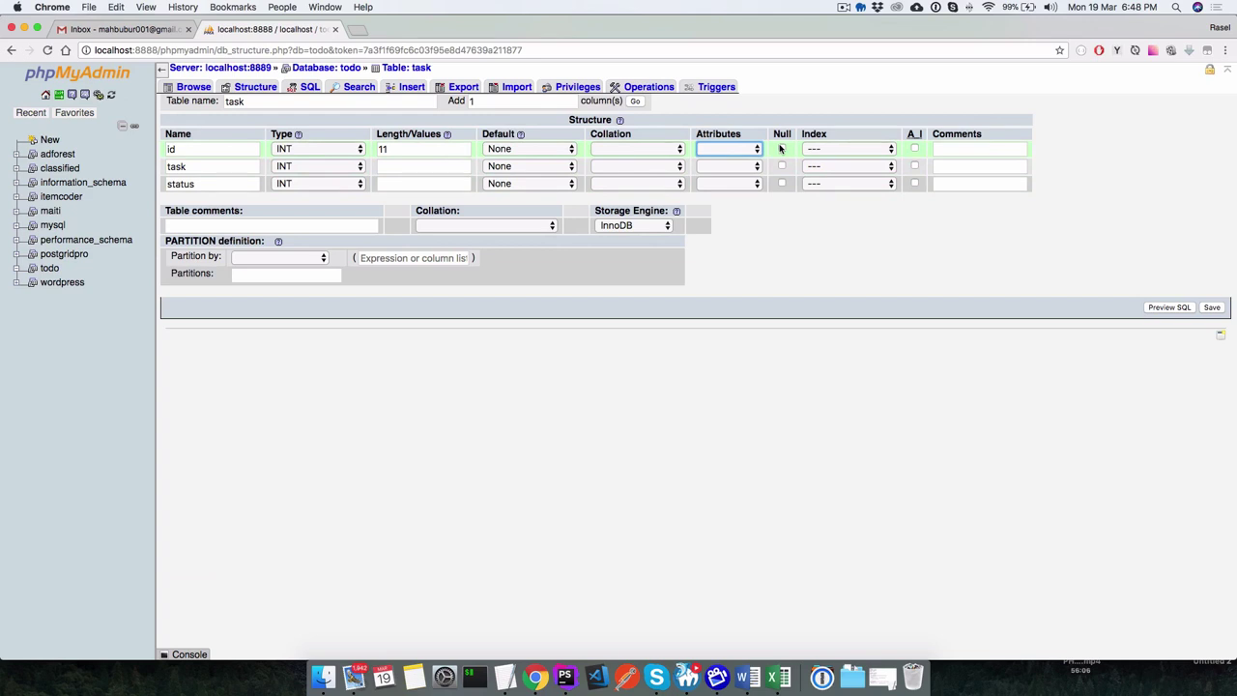
{"action": "left_click", "coordinate": [859, 152]}
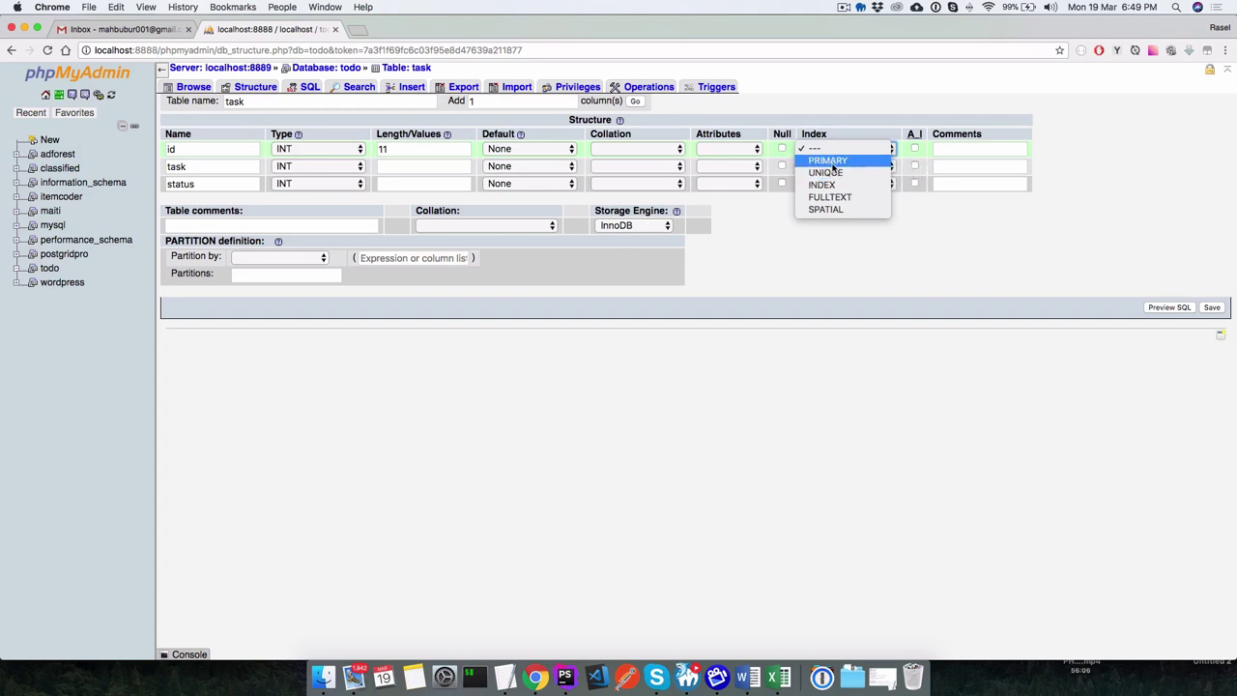
Make id the PRIMARY index, dismissing the index details dialog.
{"action": "left_click", "coordinate": [831, 161]}
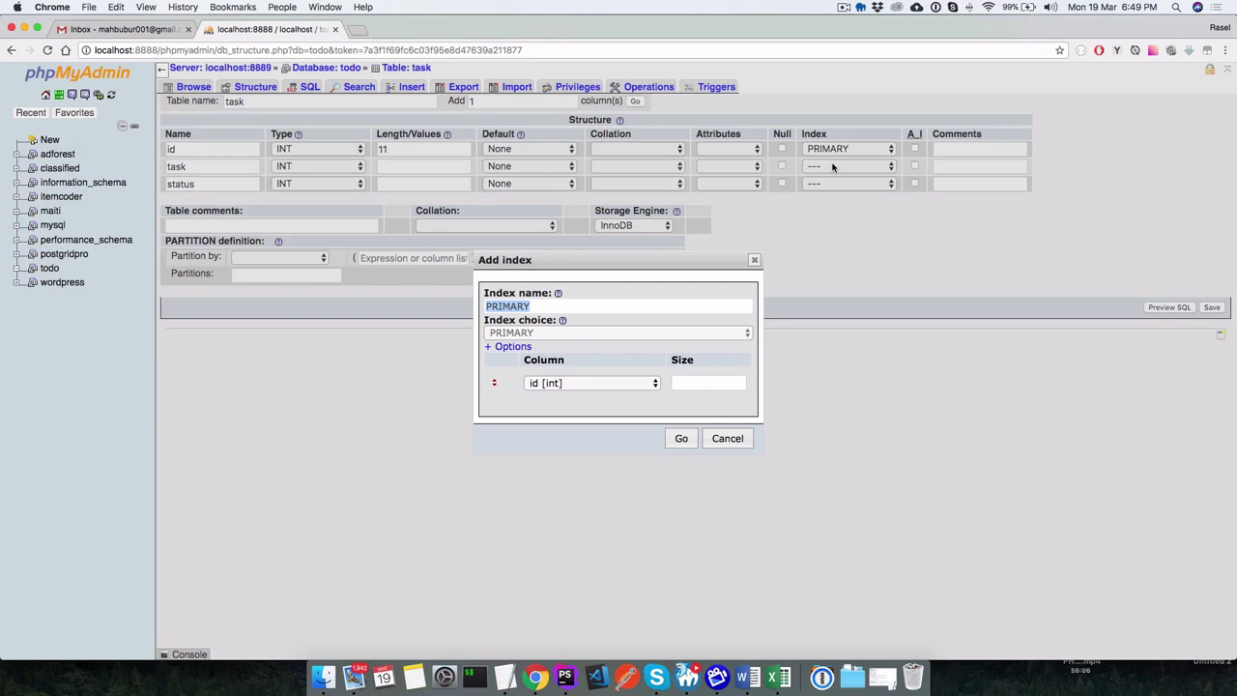
{"action": "left_click", "coordinate": [755, 261]}
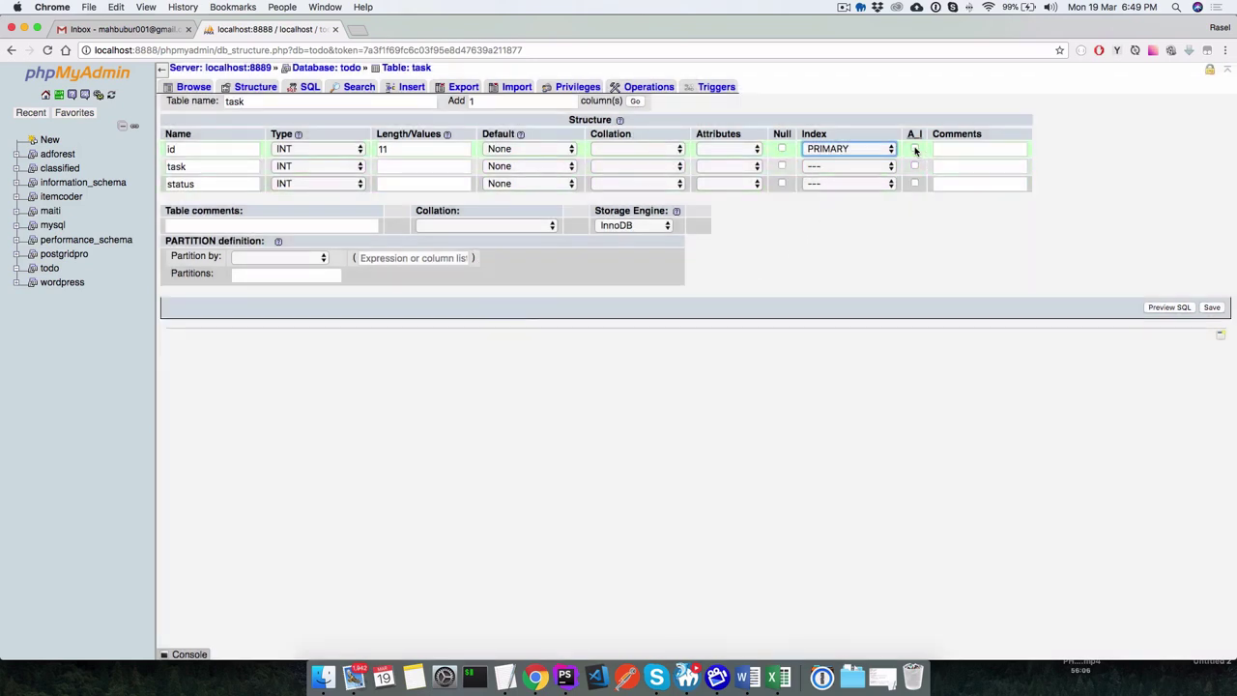
{"action": "left_click", "coordinate": [845, 152]}
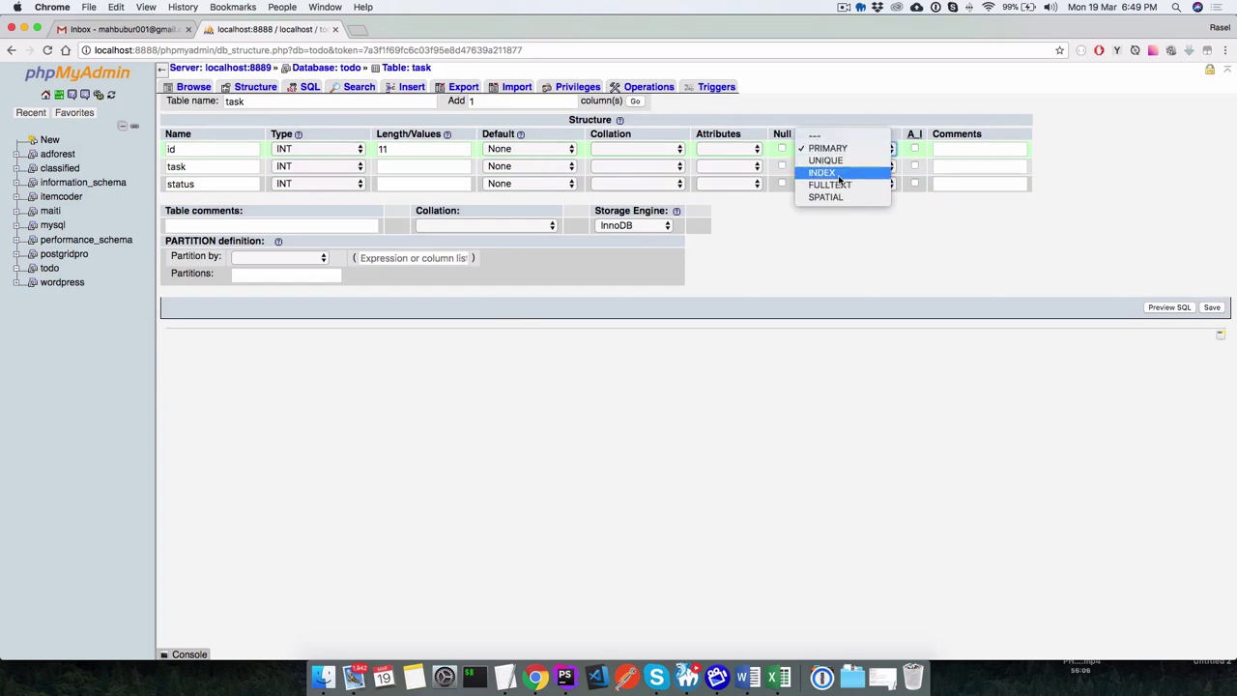
{"action": "left_click", "coordinate": [837, 150]}
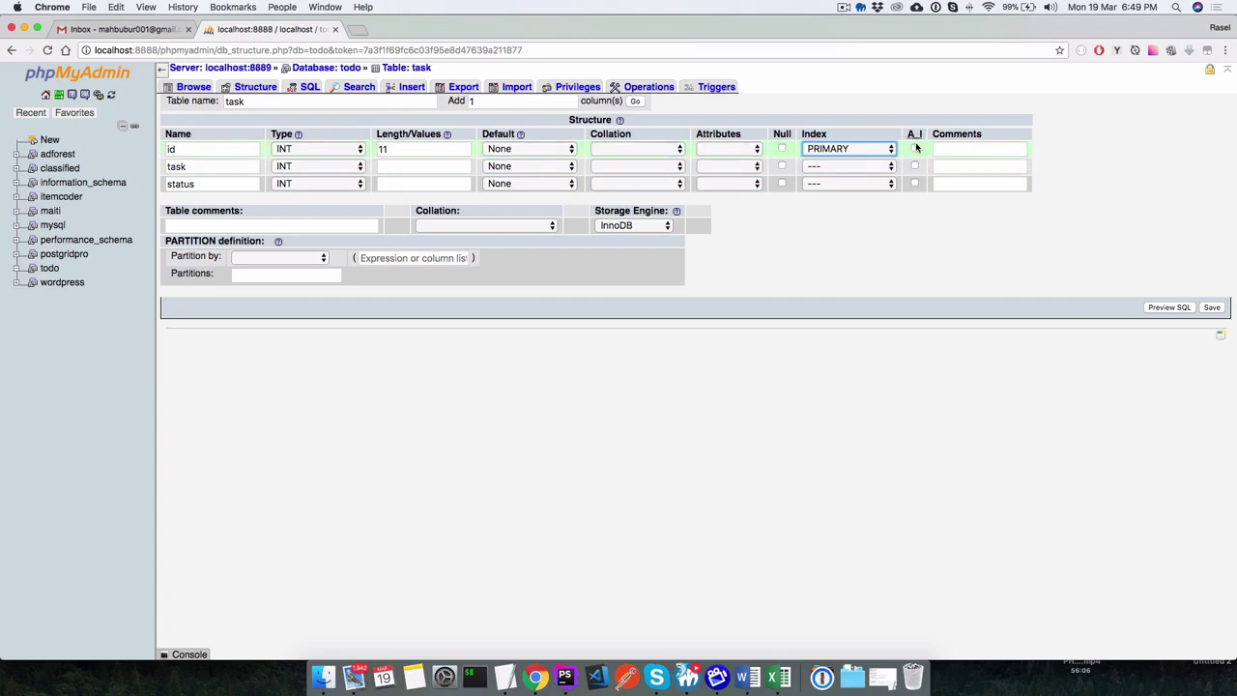
Mark the id column as auto-increment with the A_I checkbox.
{"action": "double_click", "coordinate": [170, 148]}
{"action": "left_click", "coordinate": [170, 149]}
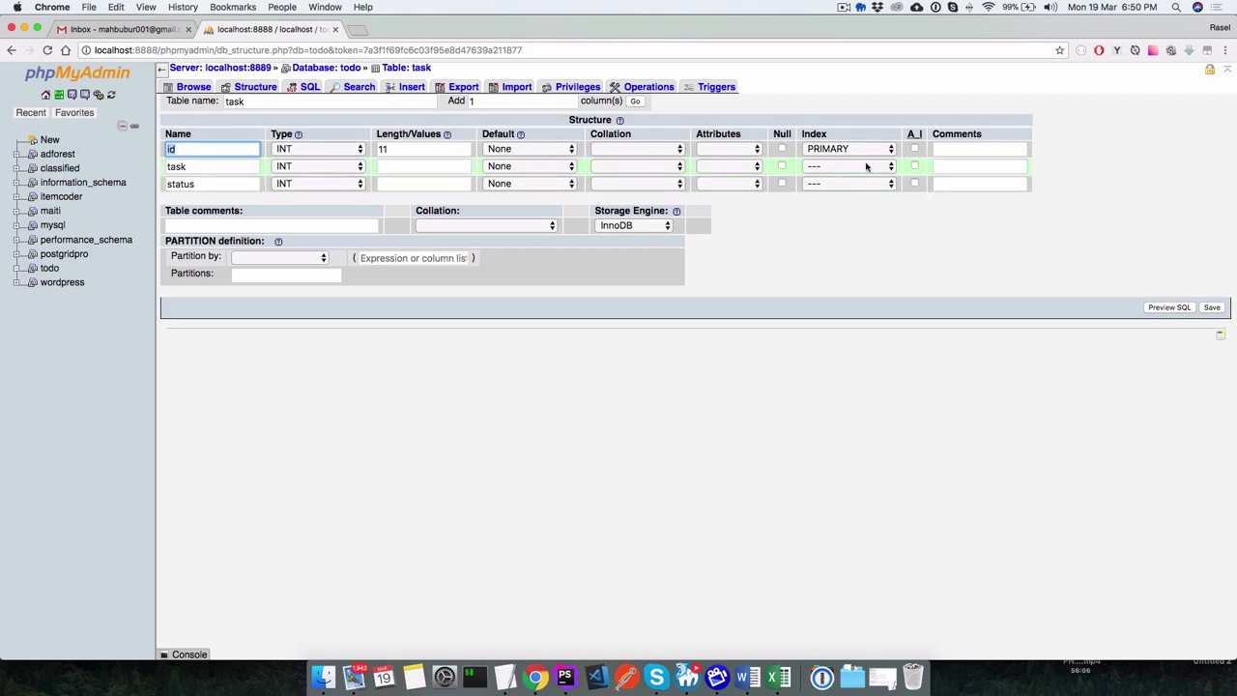
{"action": "left_click", "coordinate": [914, 148]}
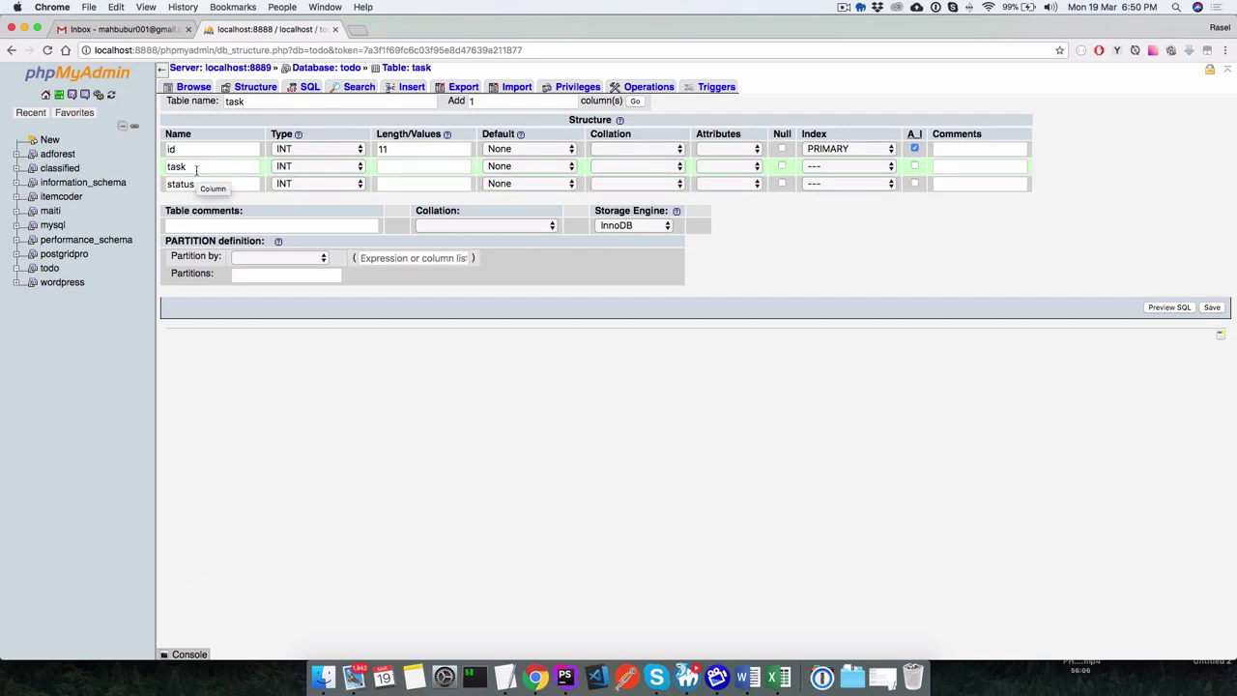
{"action": "left_click", "coordinate": [197, 168]}
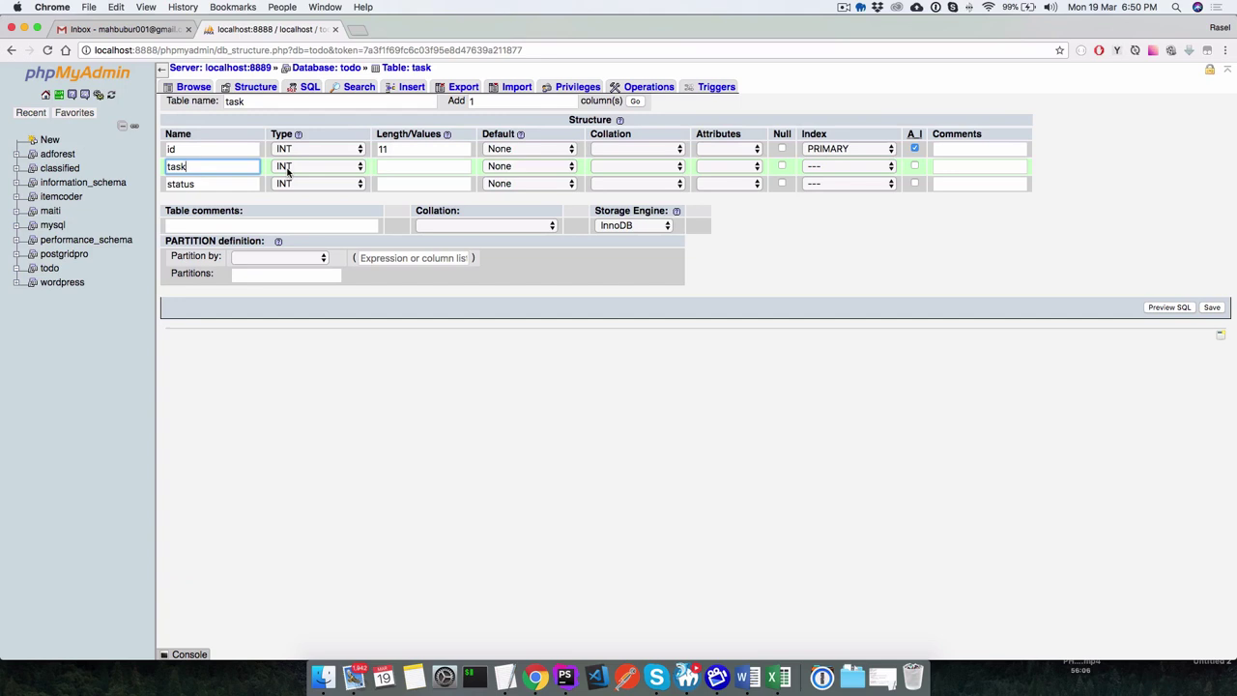
Display the list of data types for the task row's Type field.
{"action": "left_click", "coordinate": [287, 168]}
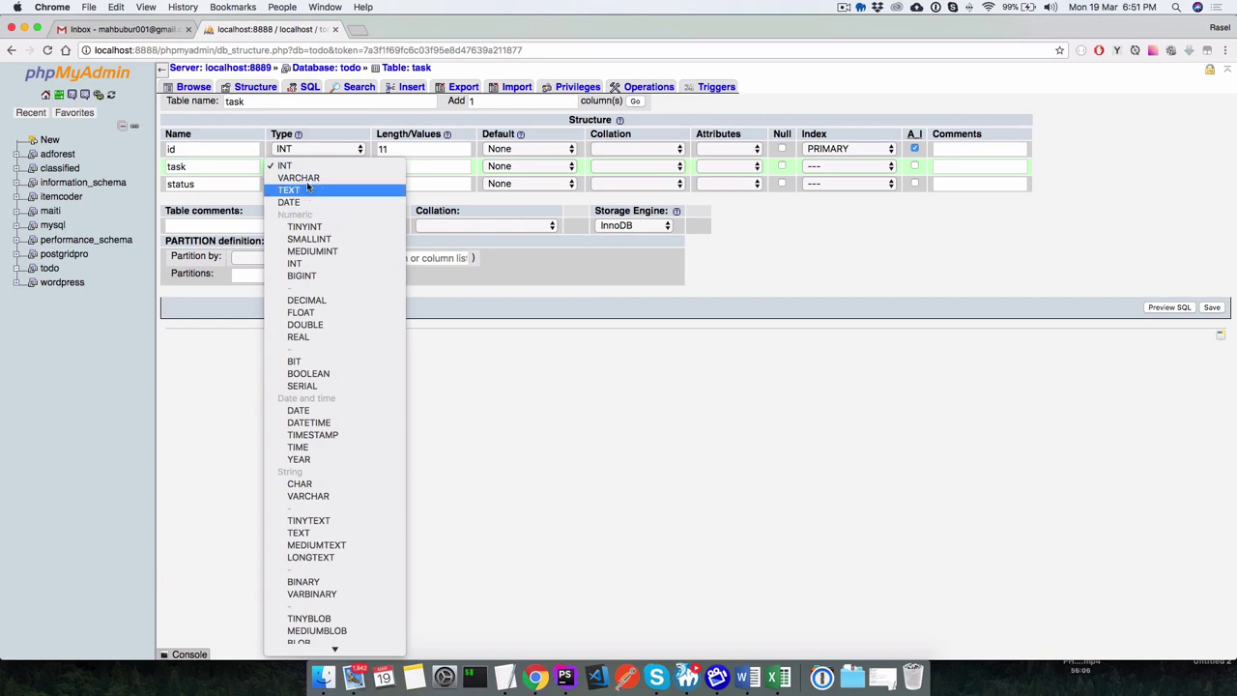
Make the task column VARCHAR with length 25 and no index.
{"action": "left_click", "coordinate": [338, 178]}
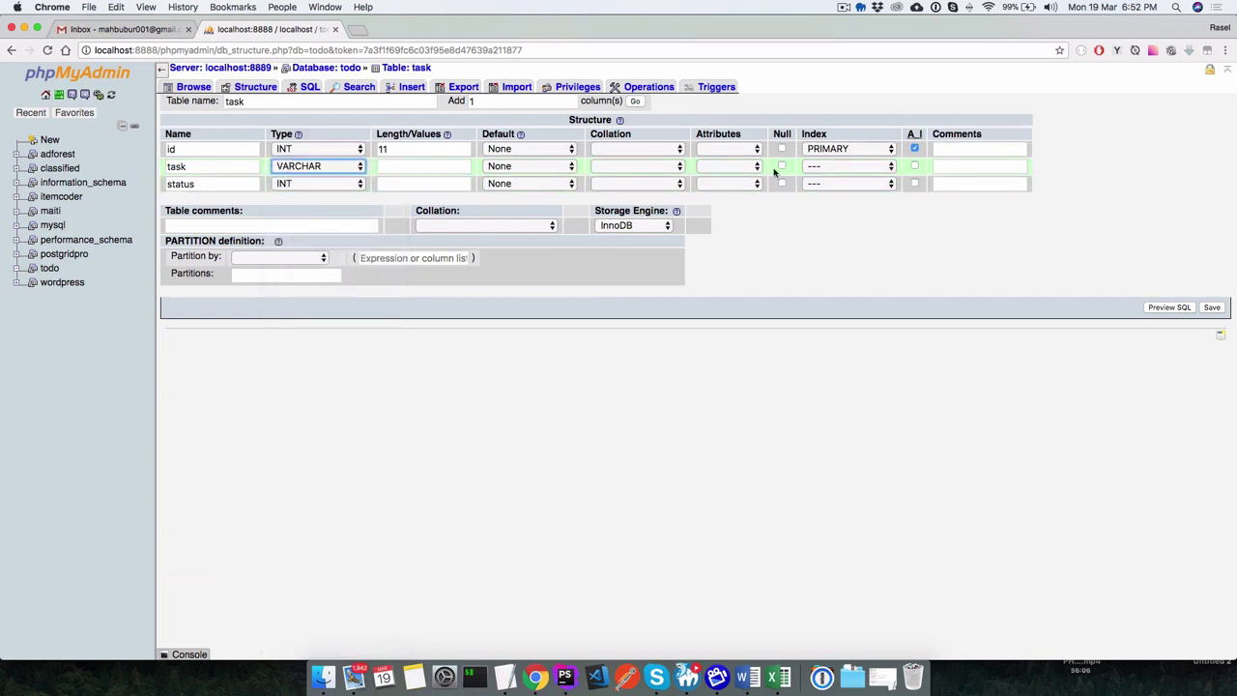
{"action": "left_click", "coordinate": [416, 168]}
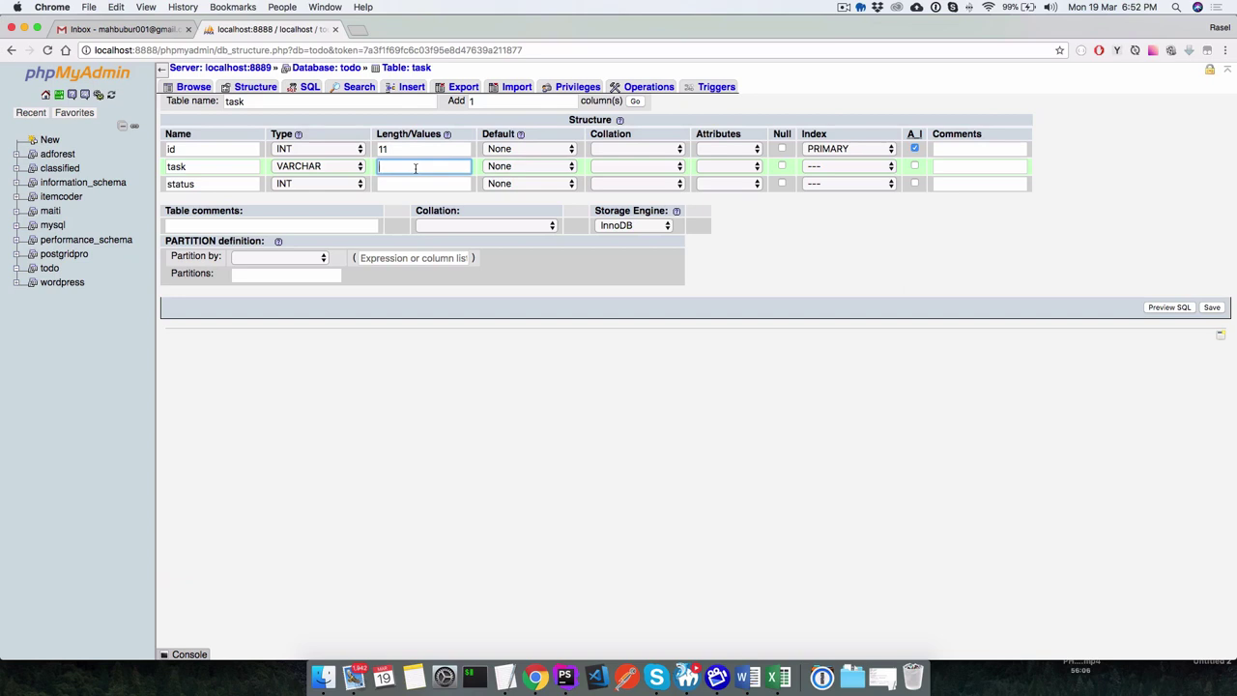
{"action": "type", "text": "25"}
{"action": "left_click", "coordinate": [814, 169]}
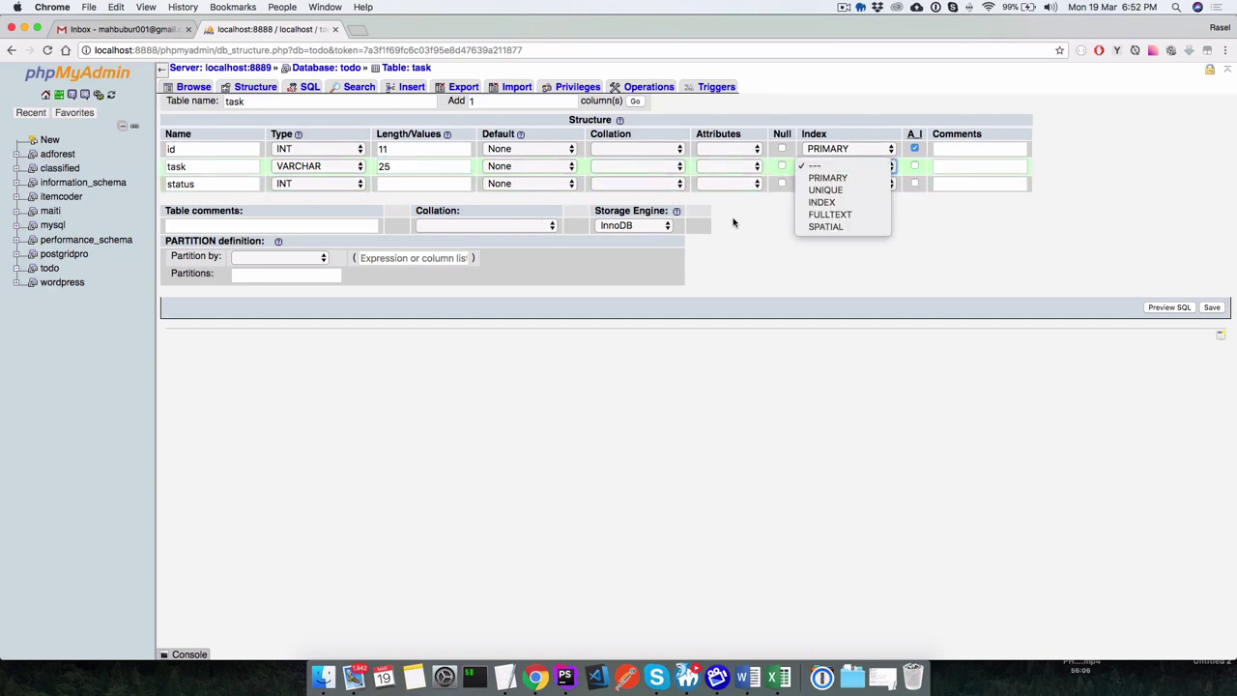
{"action": "left_click", "coordinate": [734, 224]}
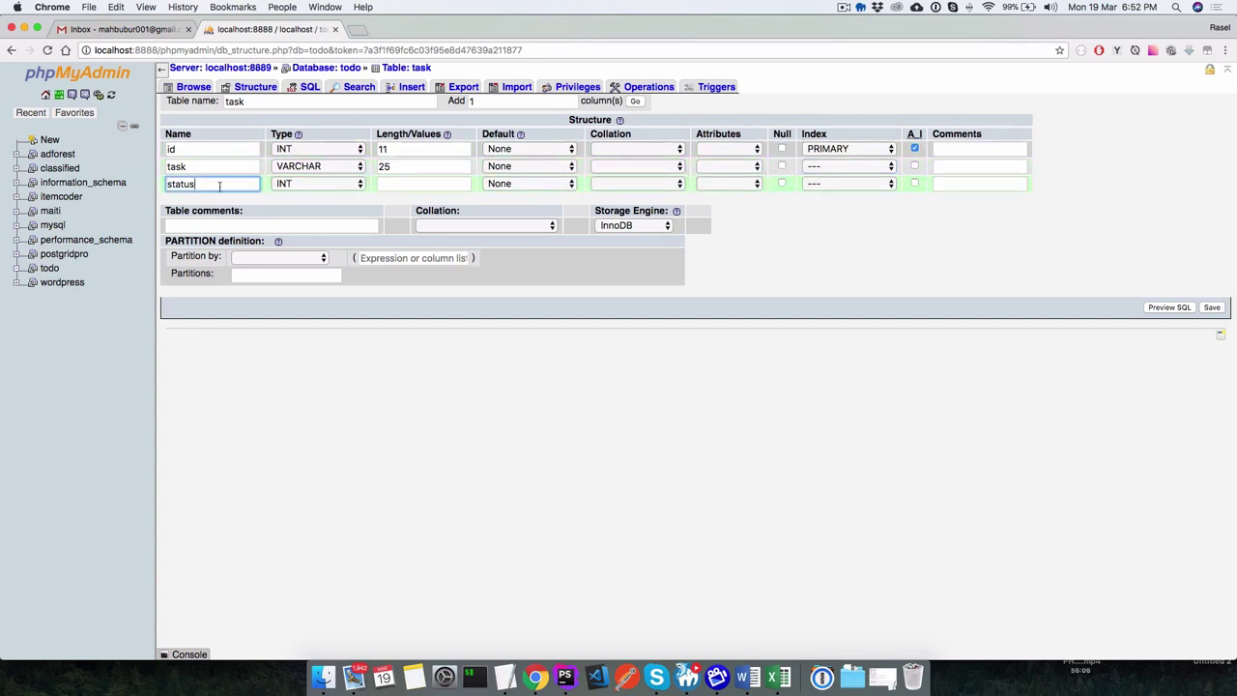
Change the status column's type to BOOLEAN.
{"action": "left_click", "coordinate": [304, 183]}
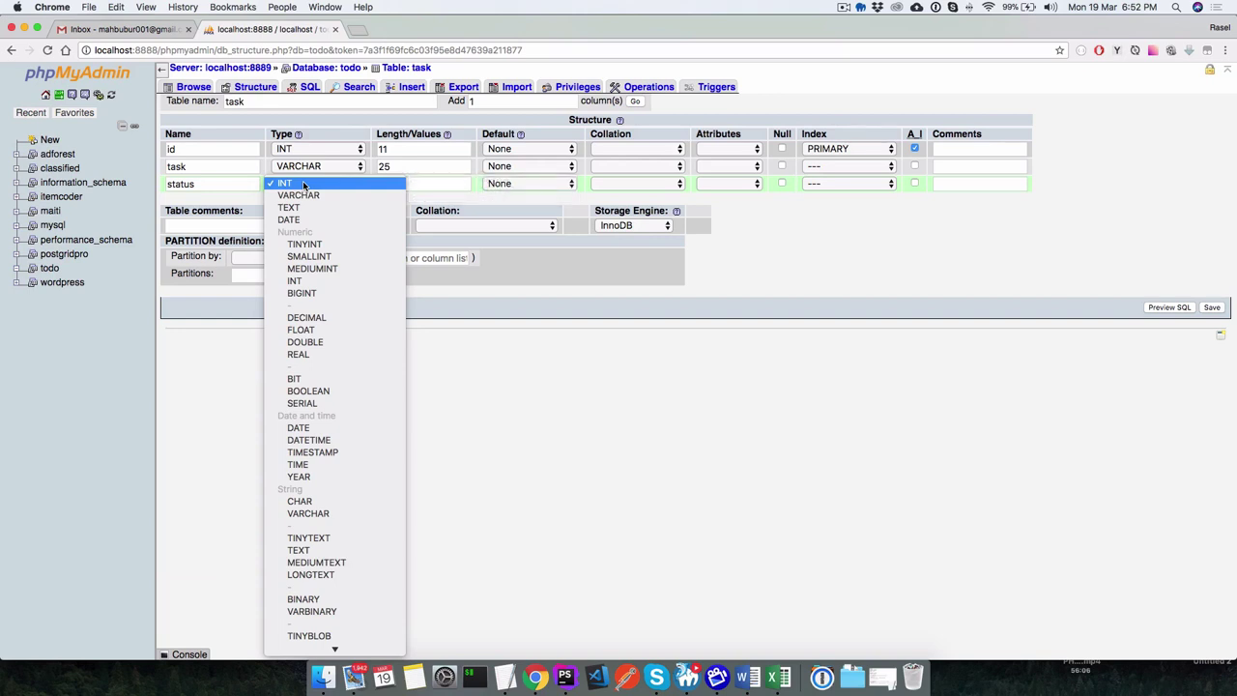
{"action": "key", "text": "b"}
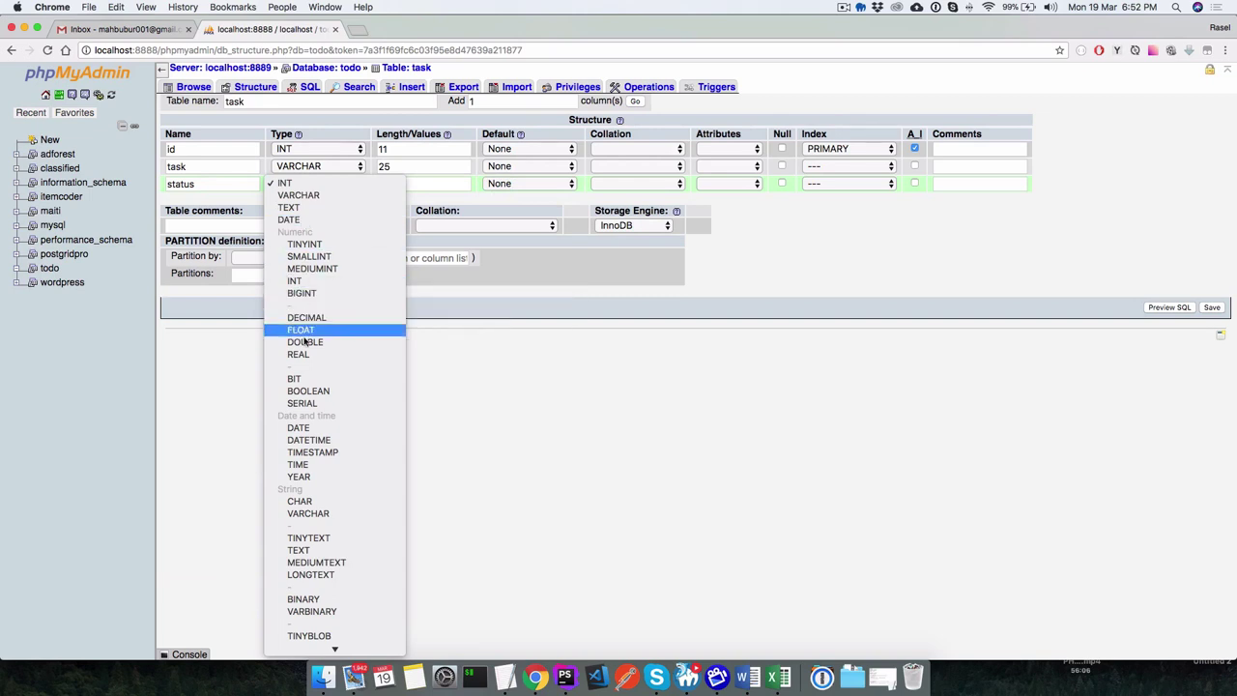
{"action": "scroll", "coordinate": [307, 353], "scroll_direction": "down", "scroll_amount": 3}
{"action": "scroll", "coordinate": [307, 354], "scroll_direction": "down", "scroll_amount": 1}
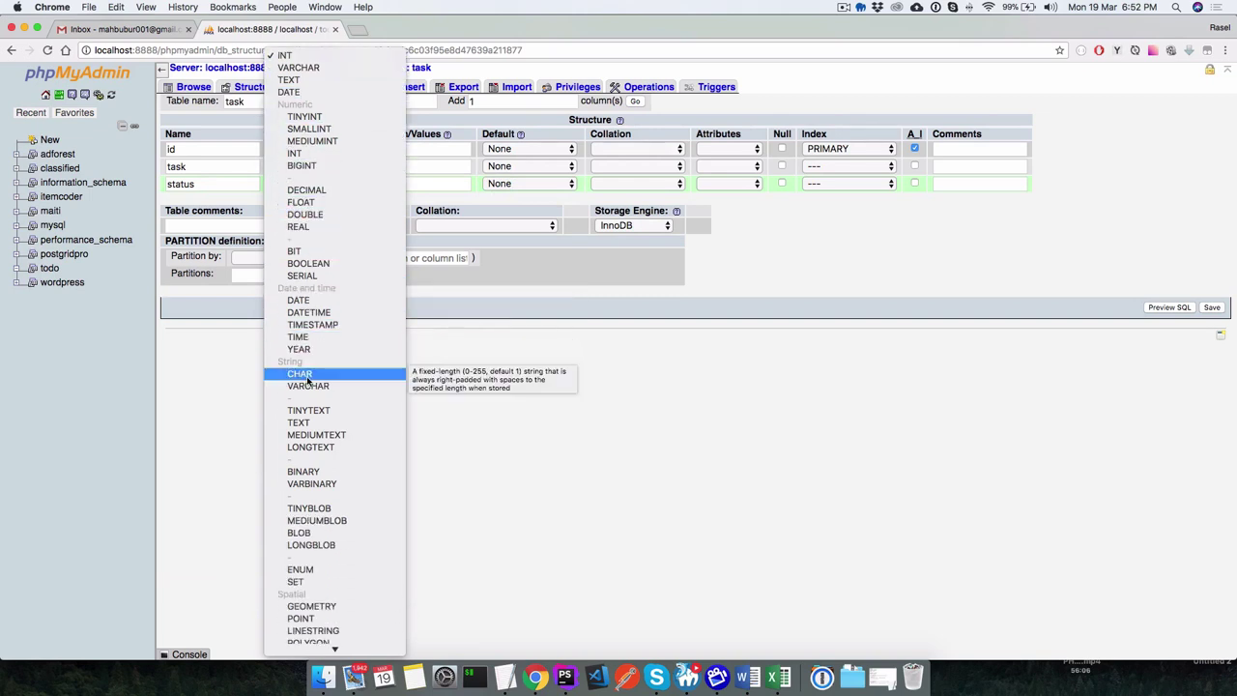
{"action": "left_click", "coordinate": [318, 264]}
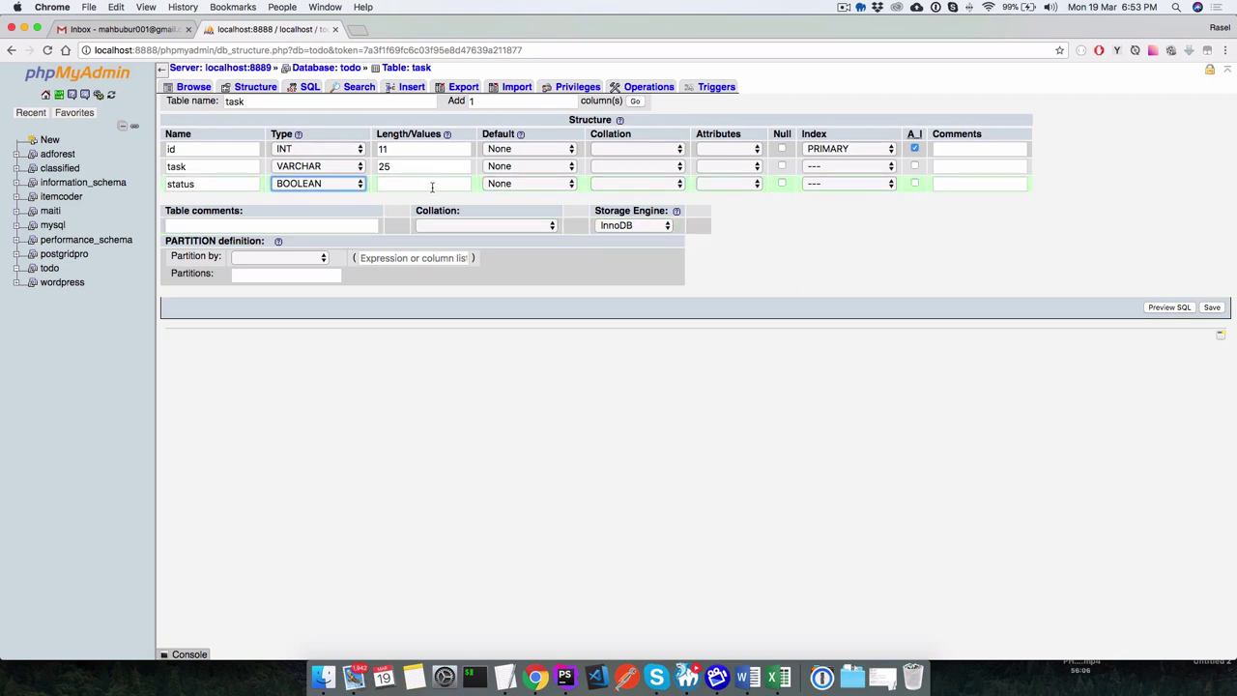
Give status an 'As defined:' default value.
{"action": "left_click", "coordinate": [497, 185]}
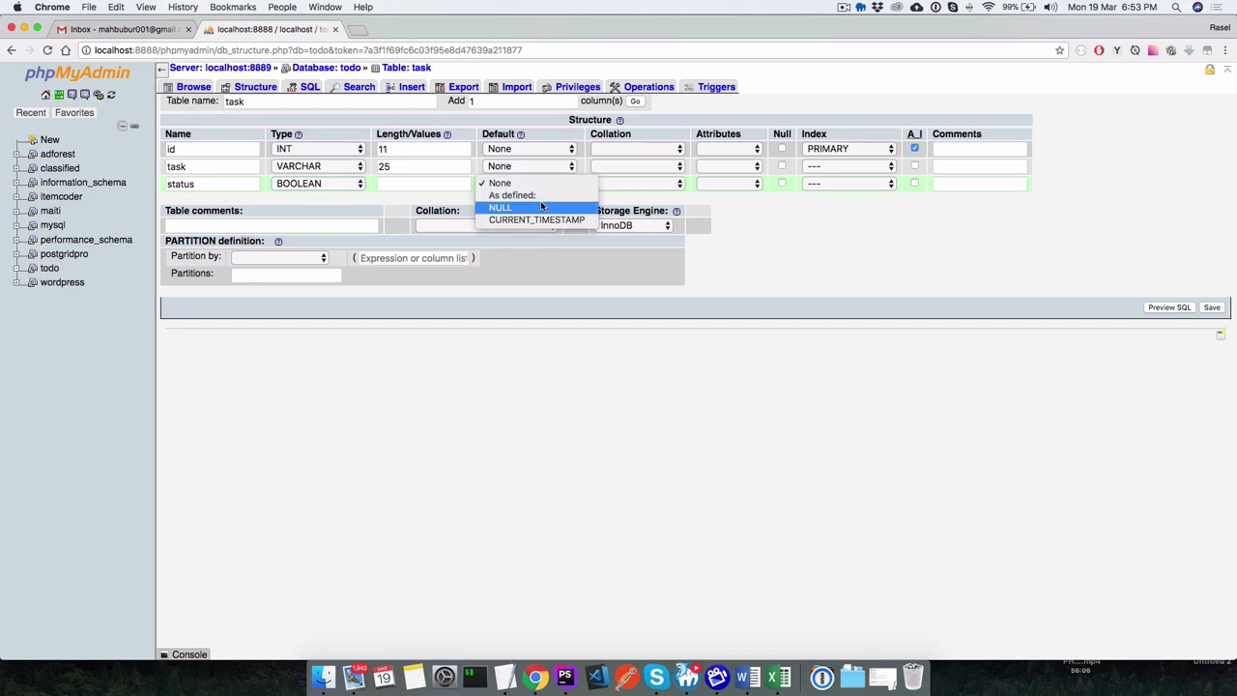
{"action": "key", "text": "Escape"}
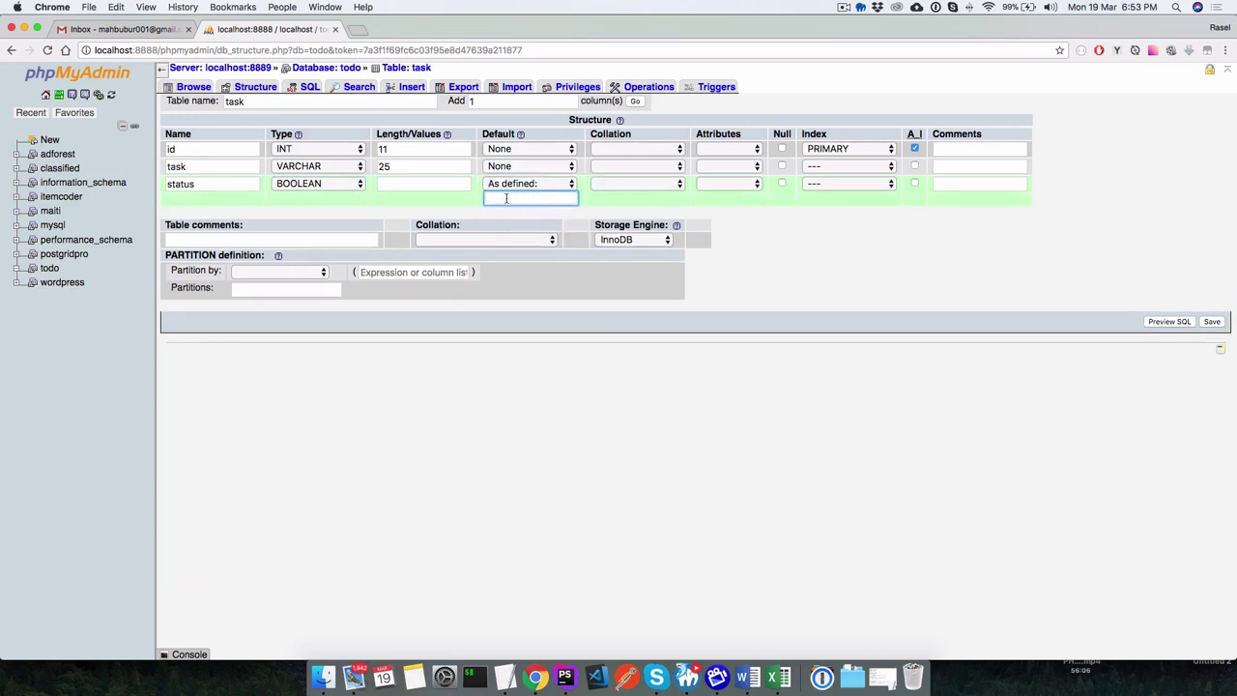
{"action": "left_click", "coordinate": [505, 198]}
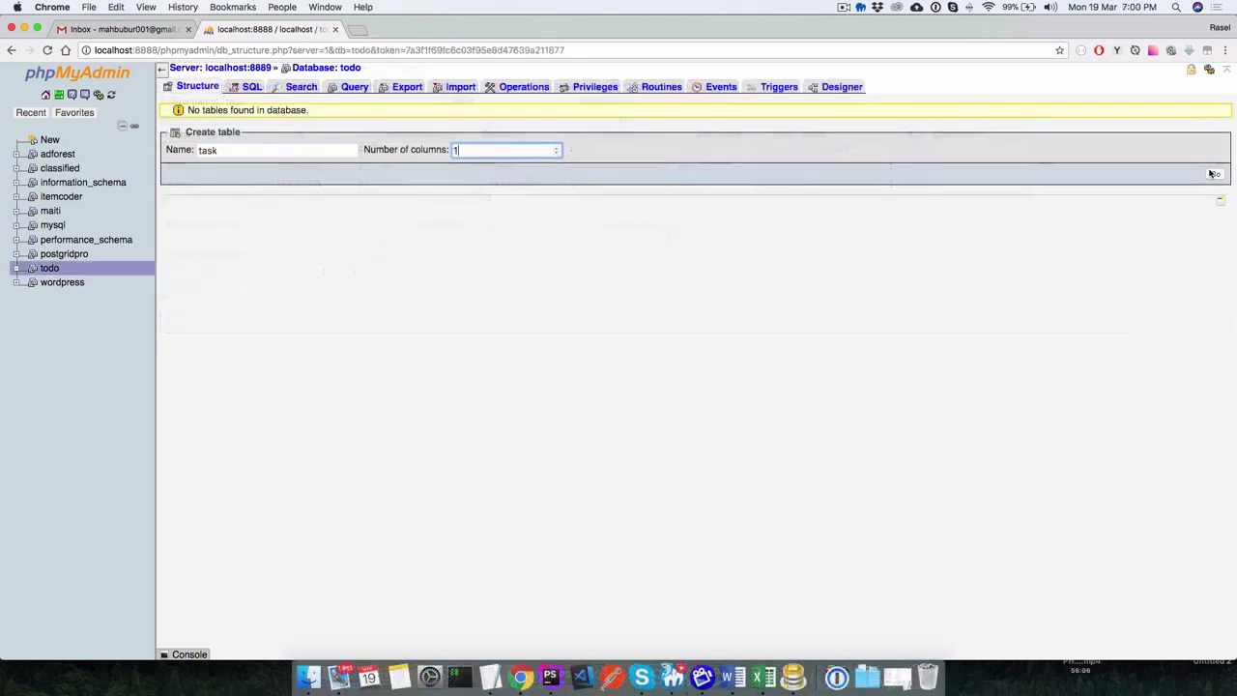
Open the task table's column form and name the first column id with length 11.
{"action": "key", "text": "Return"}
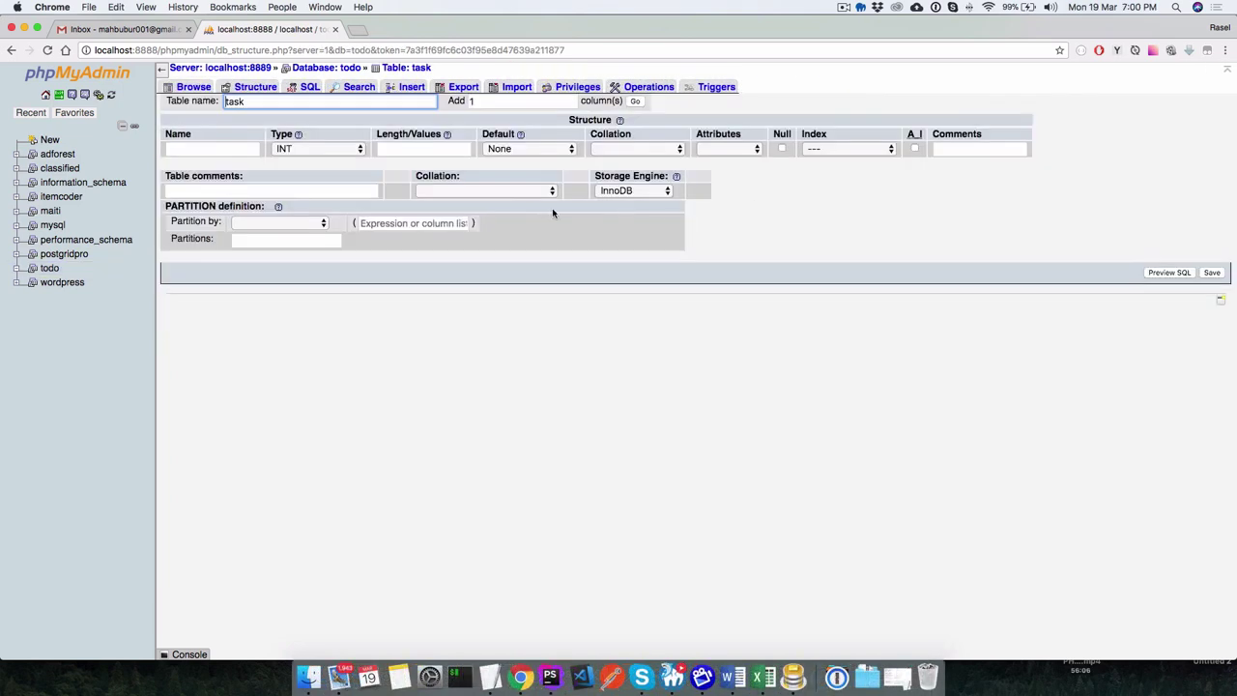
{"action": "left_click", "coordinate": [218, 147]}
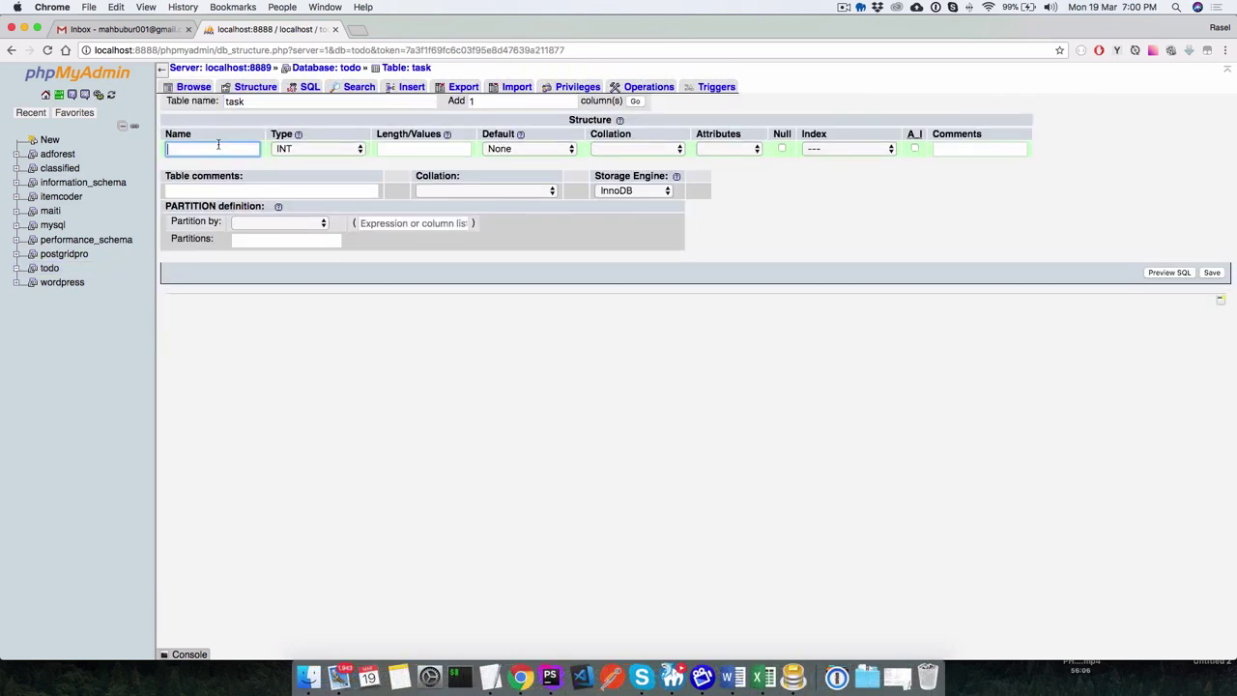
{"action": "type", "text": "id"}
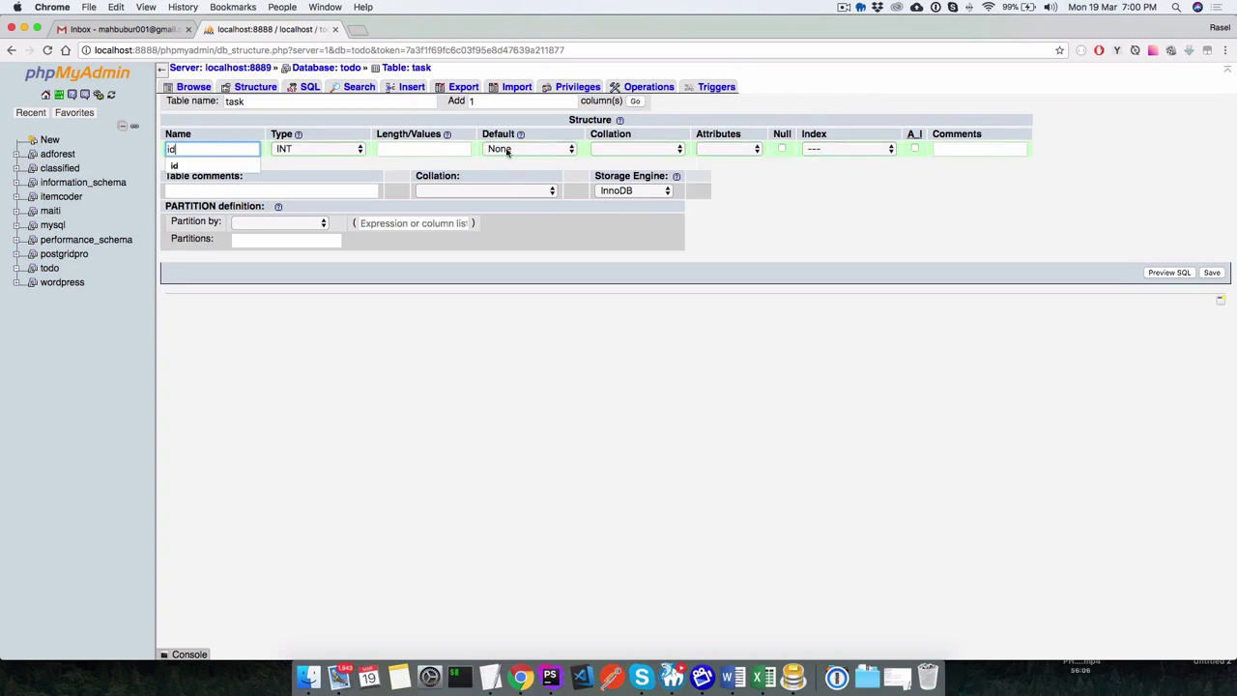
{"action": "left_click", "coordinate": [507, 150]}
{"action": "left_click", "coordinate": [519, 150]}
{"action": "left_click", "coordinate": [419, 148]}
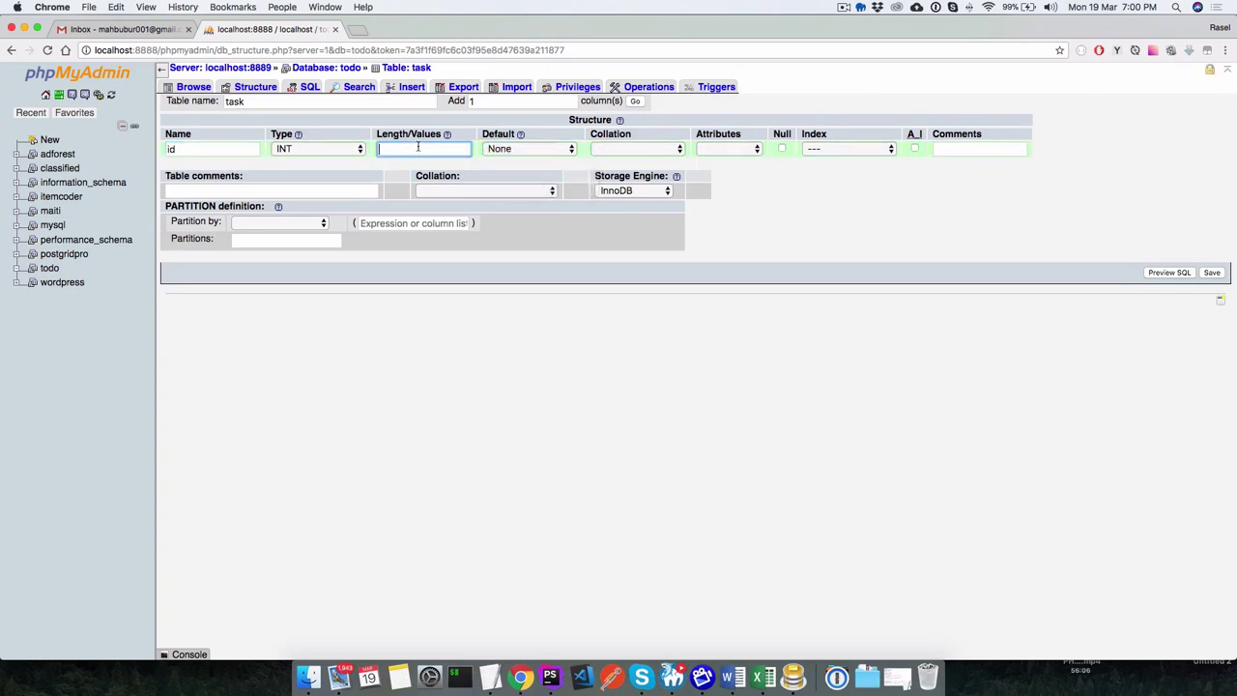
{"action": "type", "text": "11"}
Make id UNSIGNED and set its index to PRIMARY.
{"action": "left_click", "coordinate": [716, 149]}
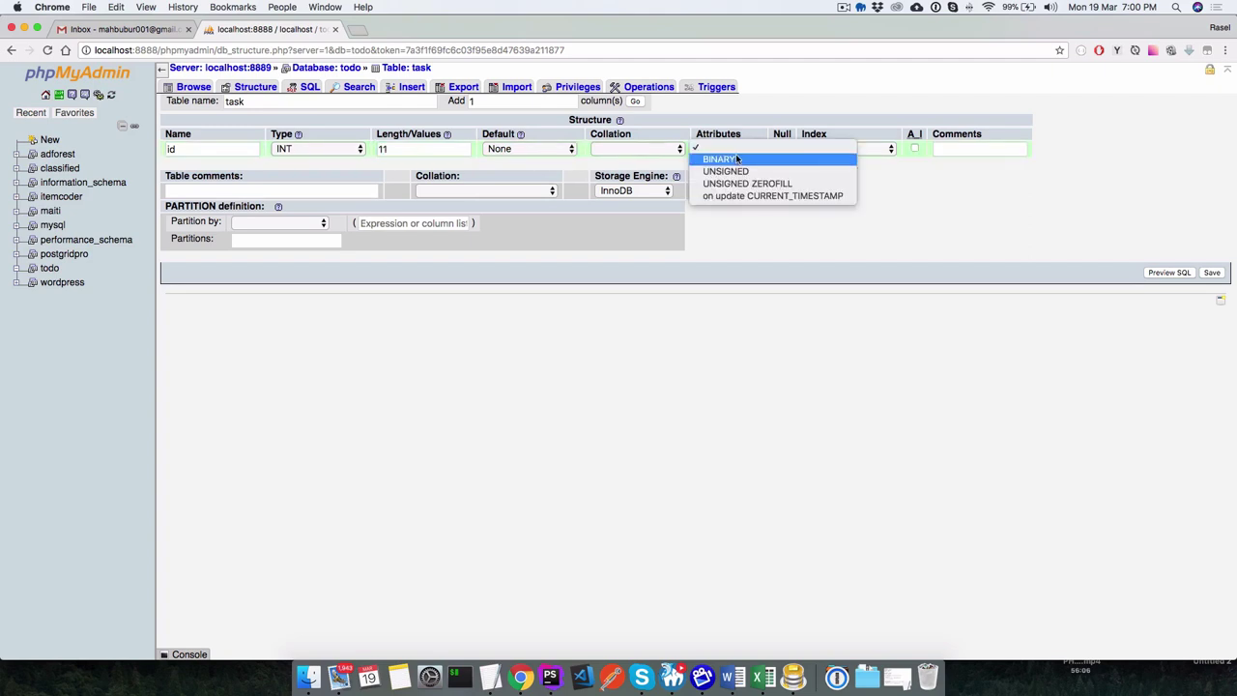
{"action": "left_click", "coordinate": [739, 171]}
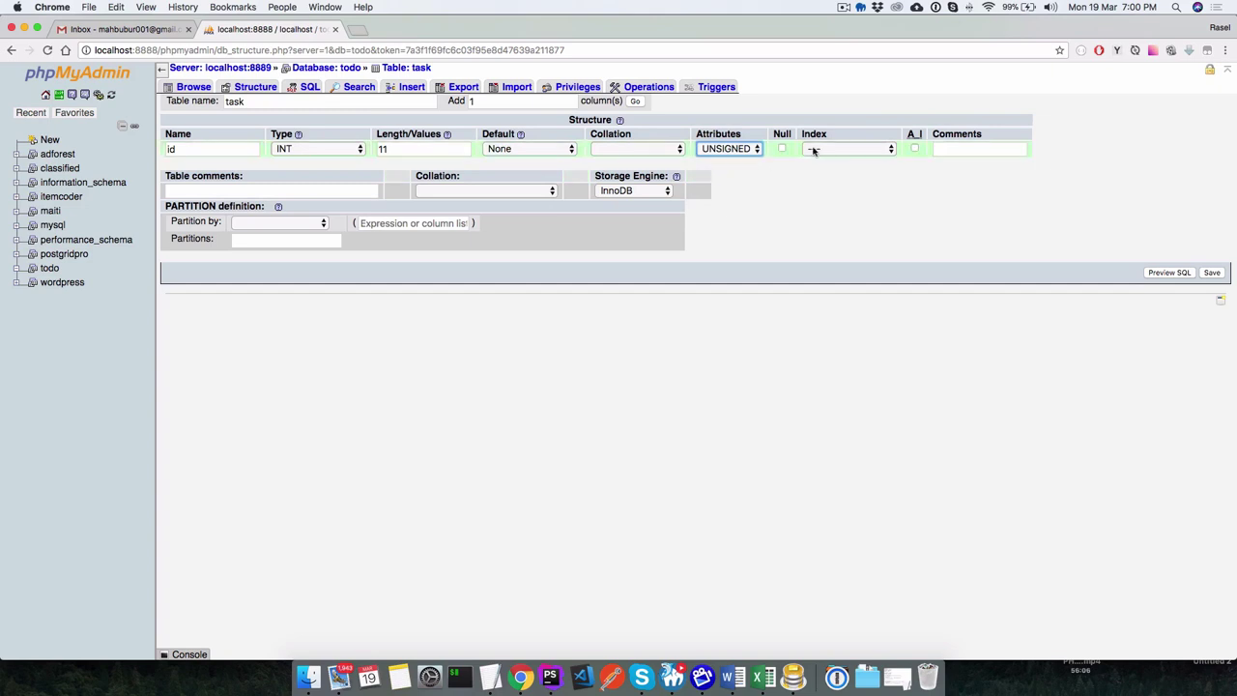
{"action": "left_click", "coordinate": [818, 150]}
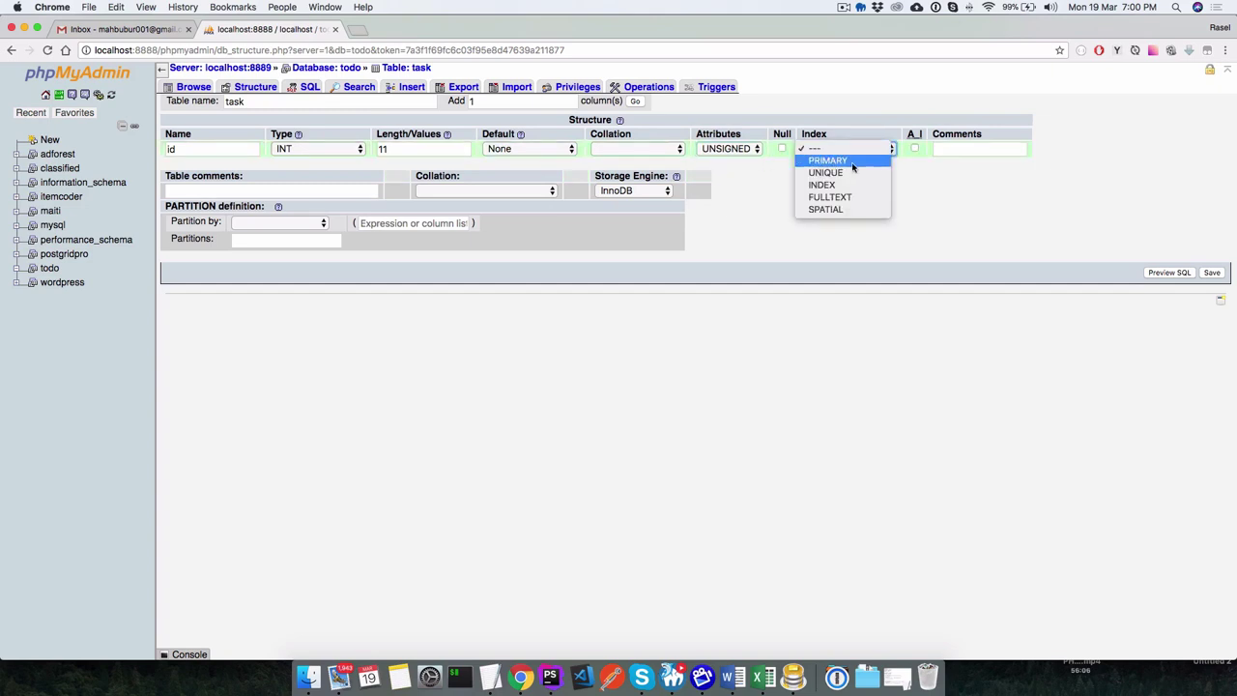
{"action": "left_click", "coordinate": [853, 161]}
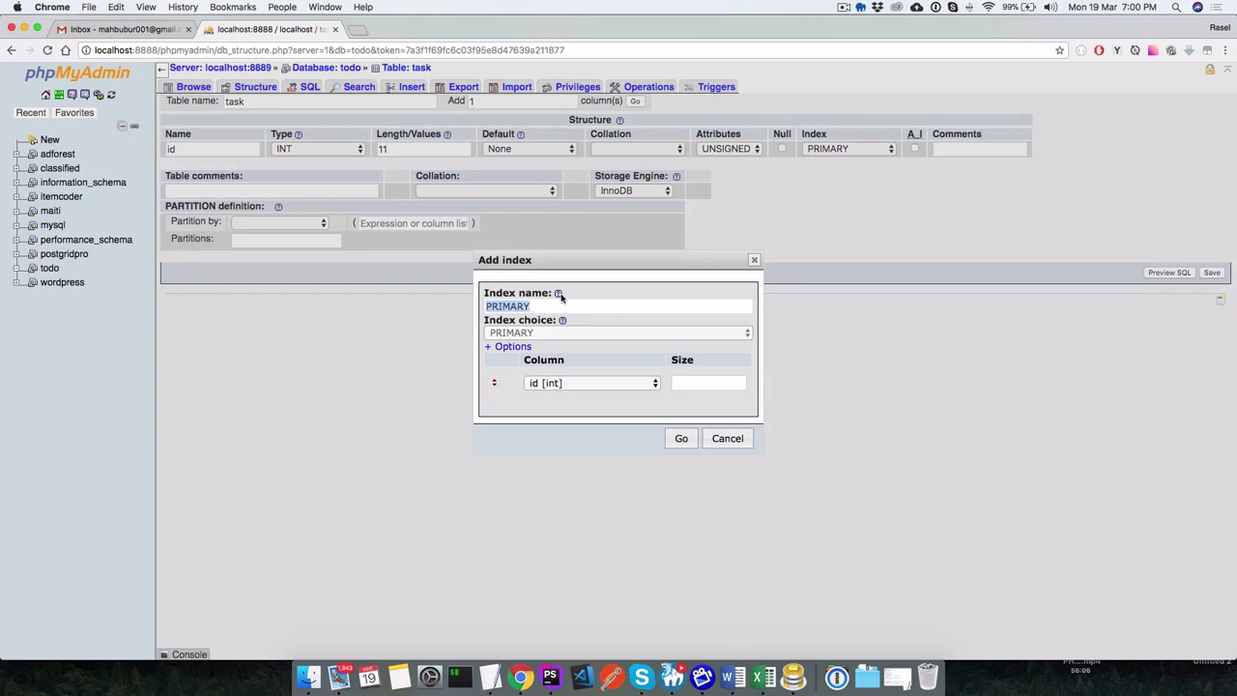
Select the PRIMARY index name in the Add index dialog and check its help documentation.
{"action": "mouse_move", "coordinate": [559, 295]}
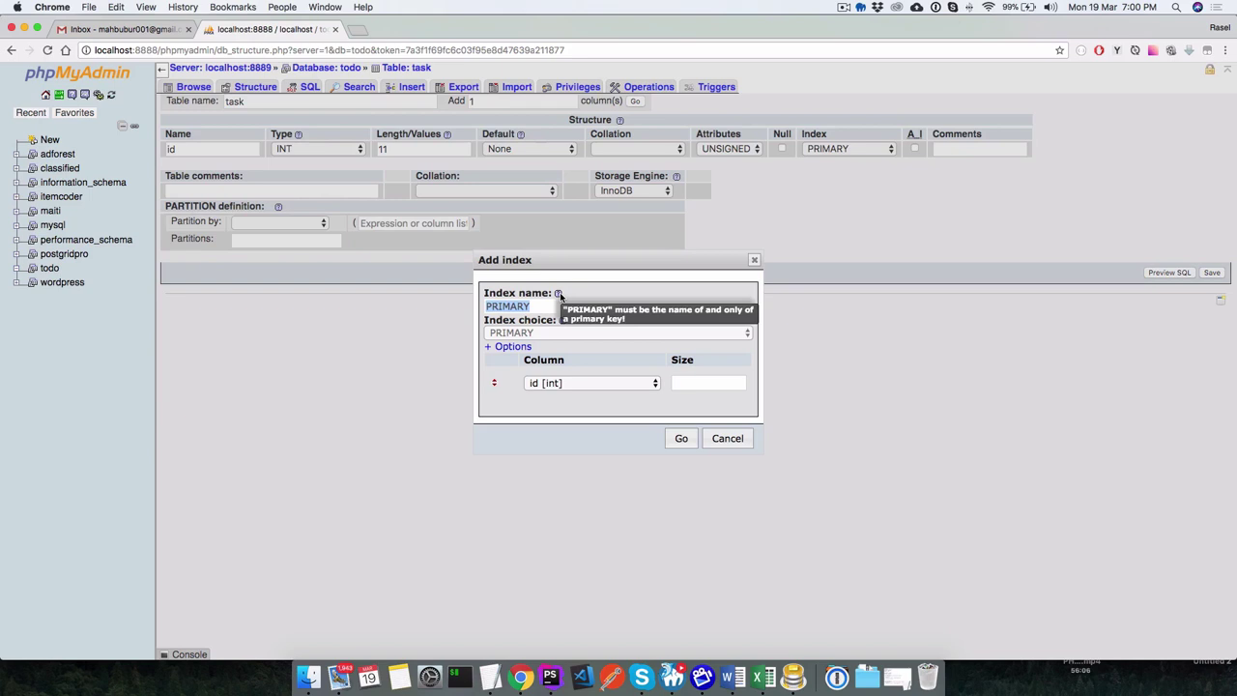
{"action": "double_click", "coordinate": [527, 307]}
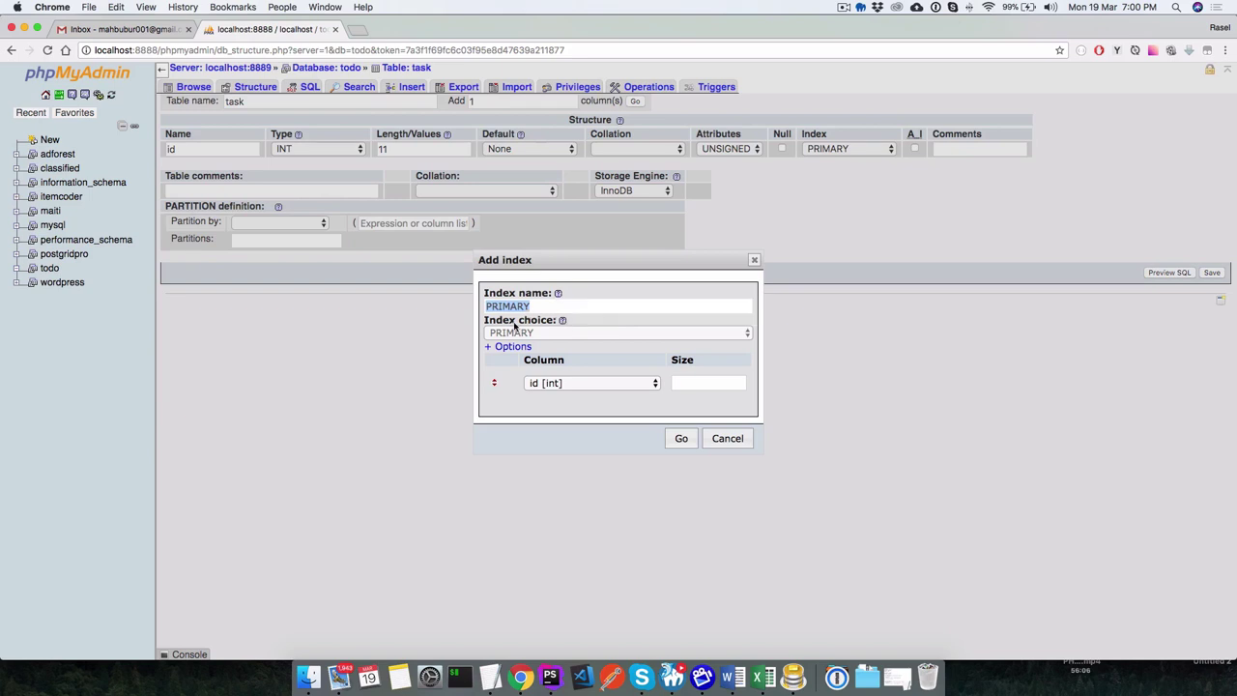
{"action": "left_click", "coordinate": [561, 320]}
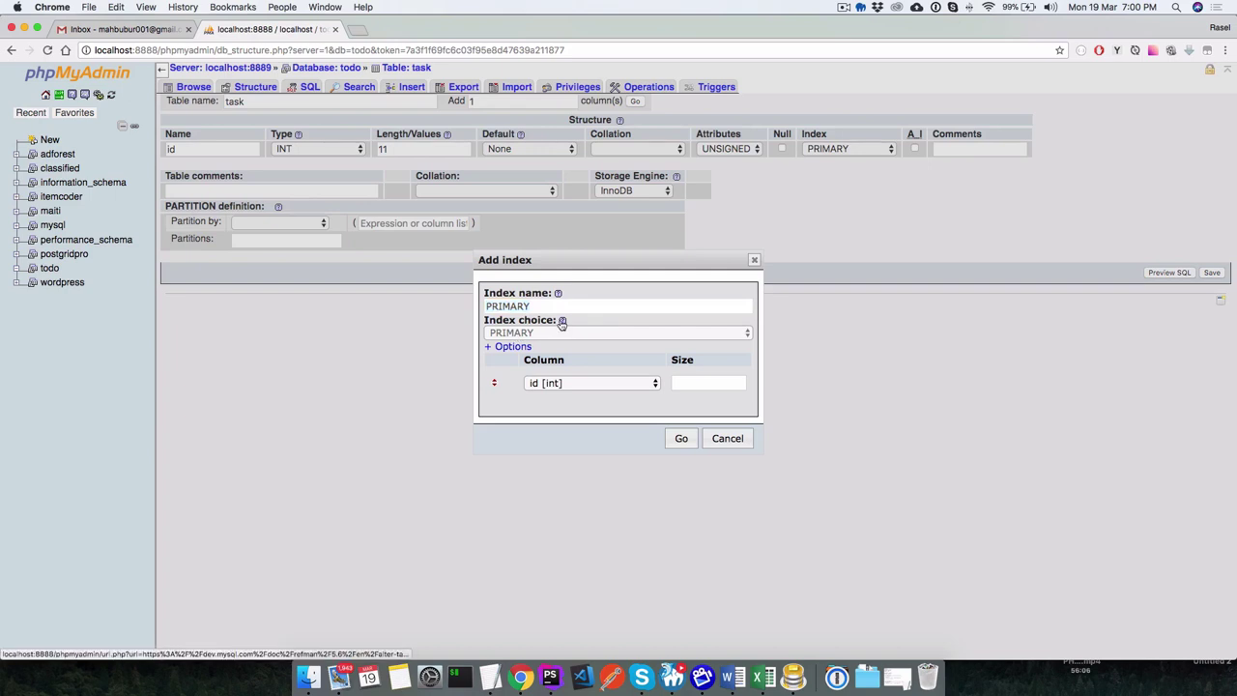
{"action": "key", "text": "super+w"}
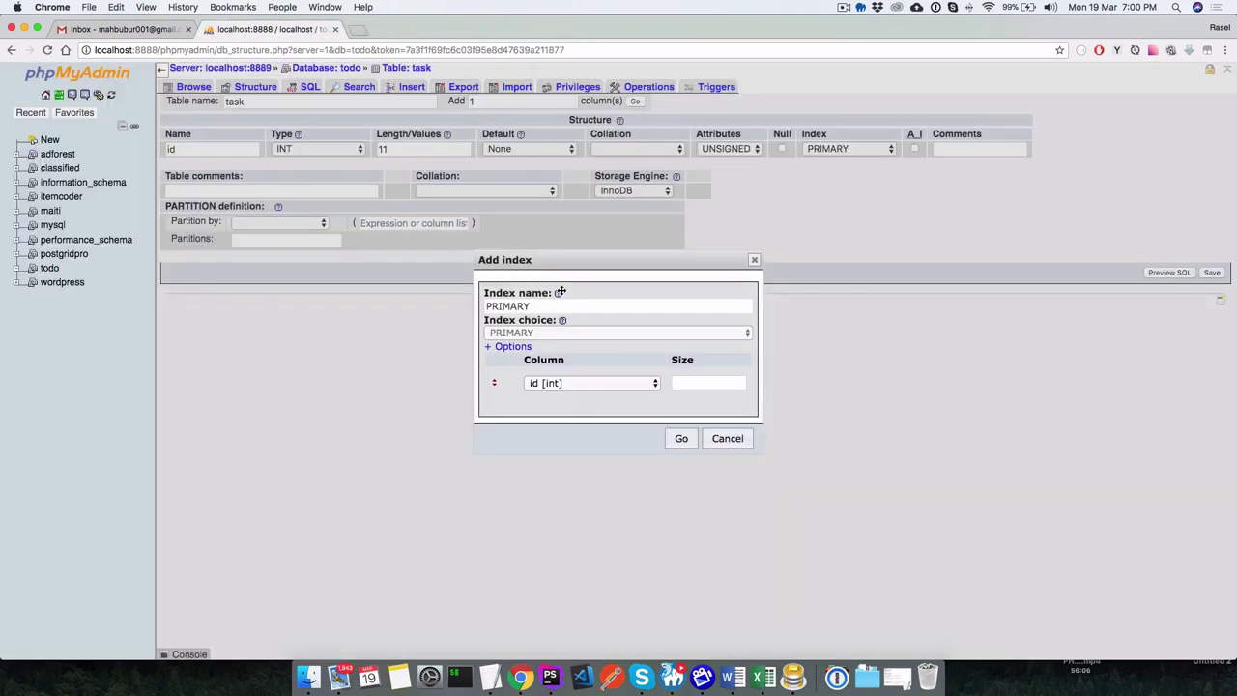
Keep id as the indexed column, leave the index type unset, and close the Add index dialog.
{"action": "left_click", "coordinate": [544, 383]}
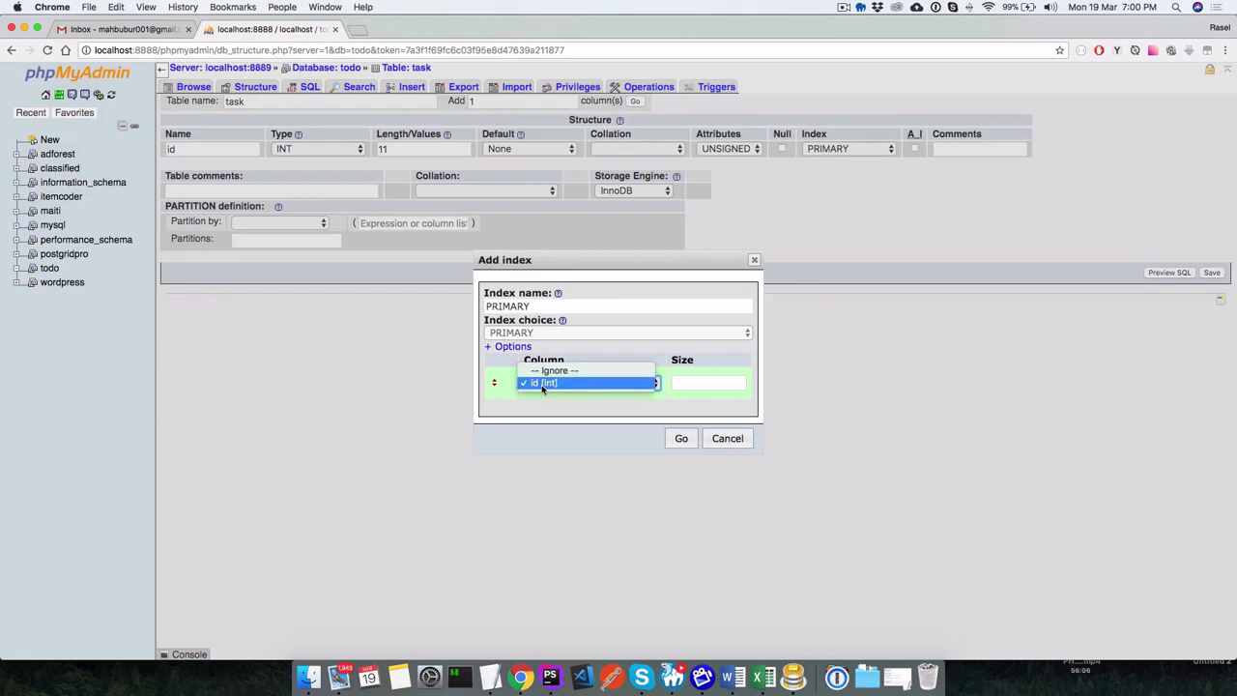
{"action": "left_click", "coordinate": [542, 383]}
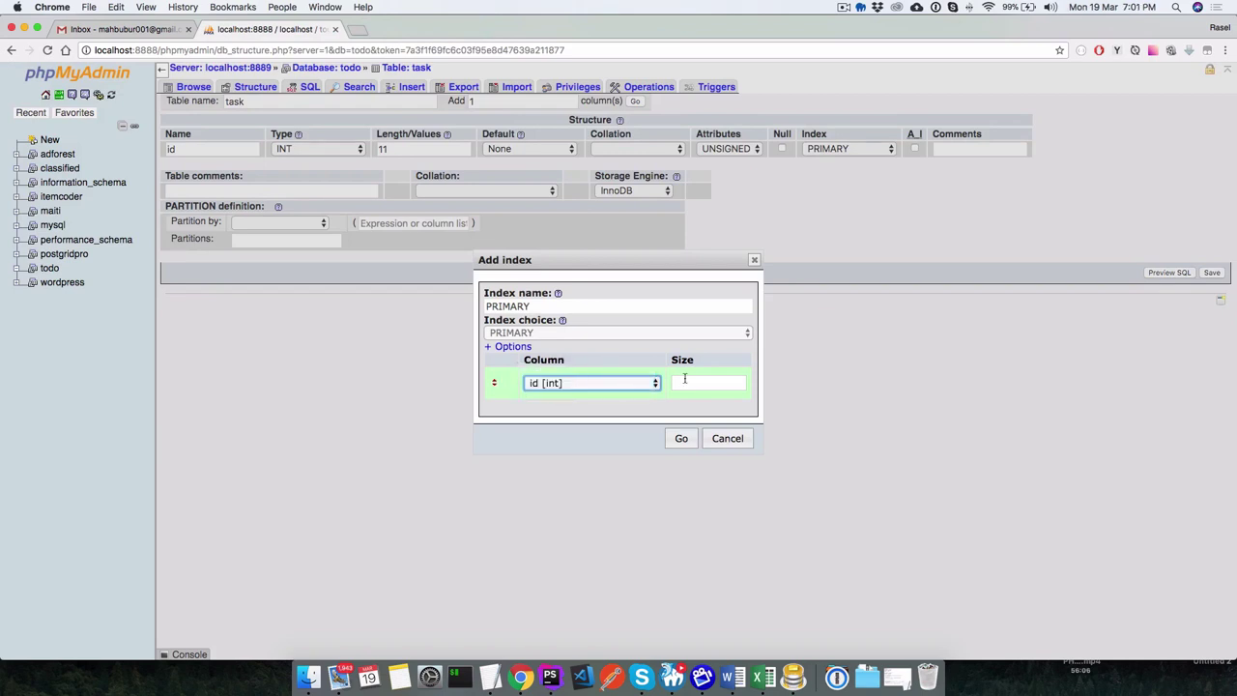
{"action": "left_click", "coordinate": [684, 379]}
{"action": "left_click", "coordinate": [511, 346]}
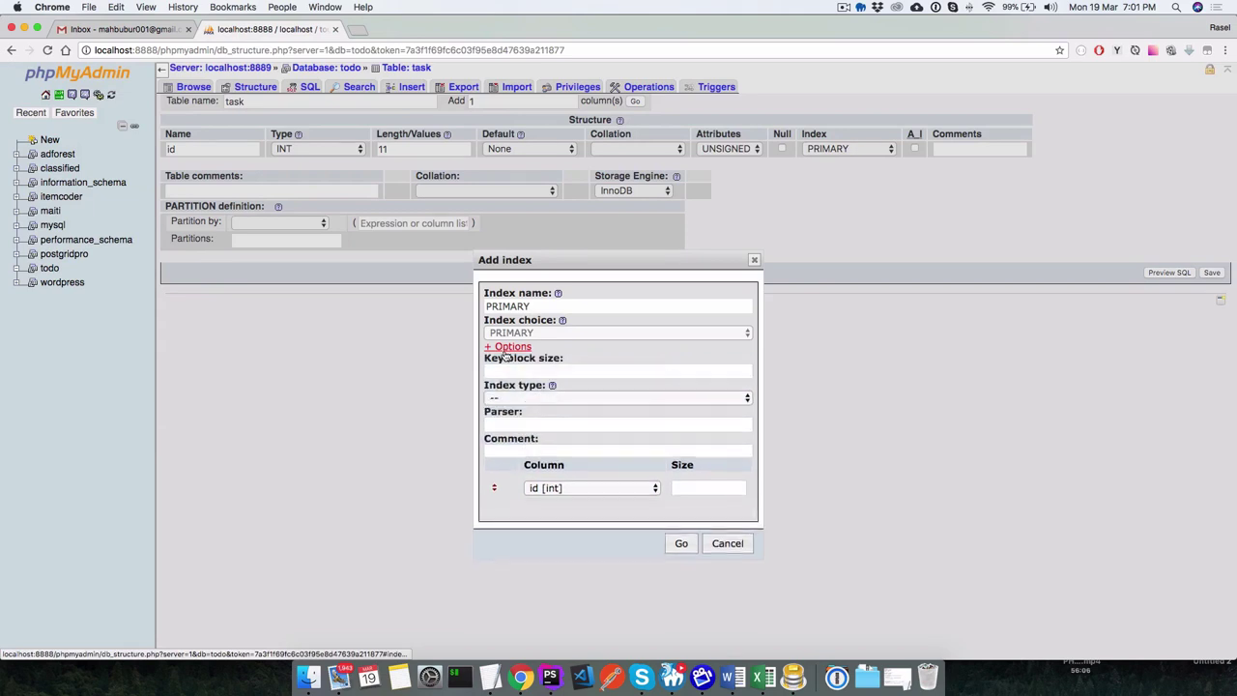
{"action": "left_click", "coordinate": [526, 398]}
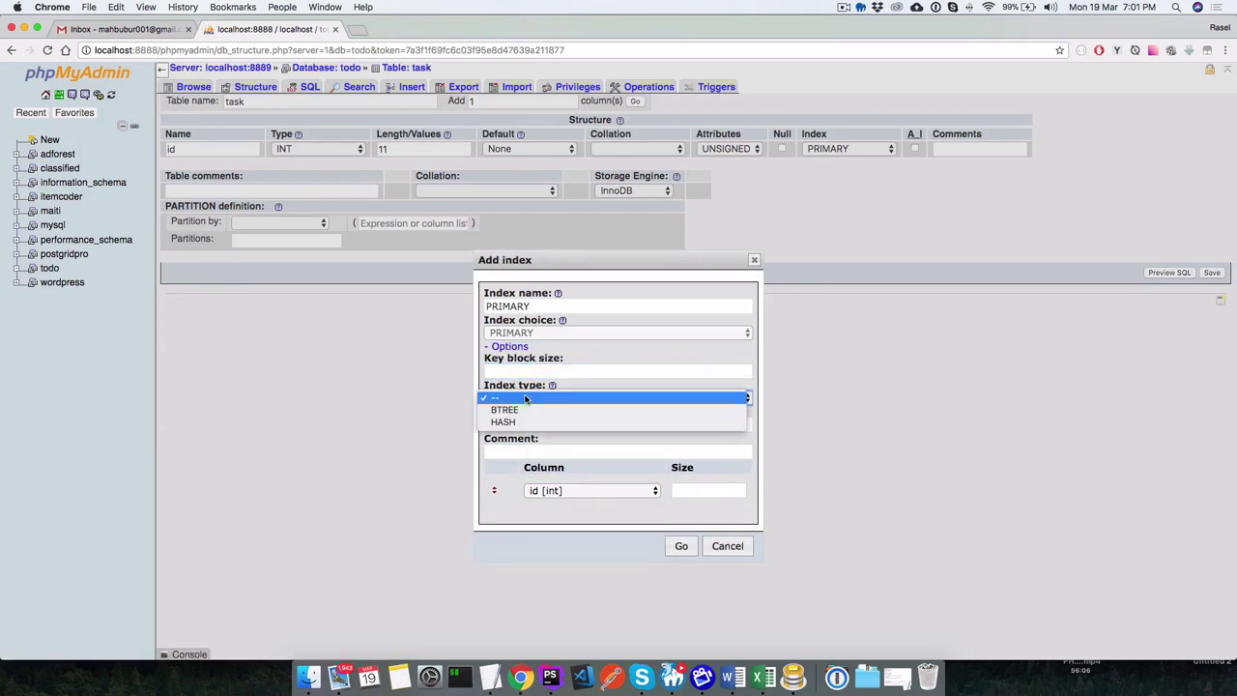
{"action": "left_click", "coordinate": [646, 387]}
{"action": "left_click", "coordinate": [544, 451]}
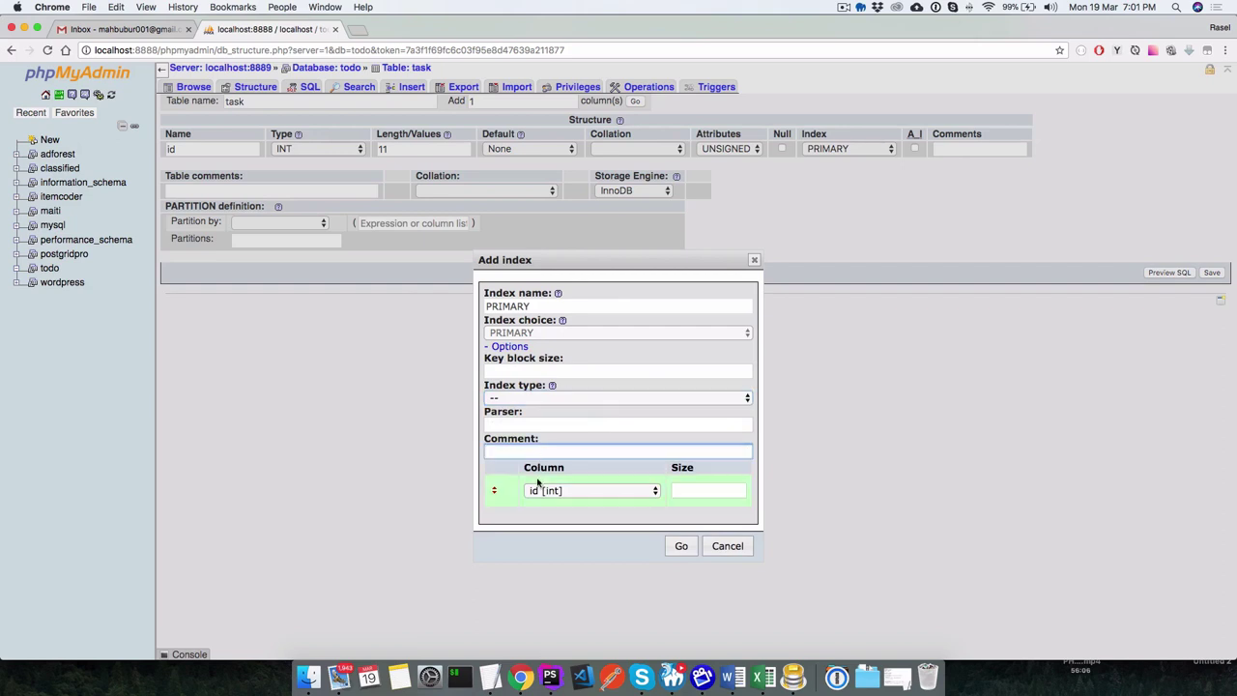
{"action": "left_click", "coordinate": [754, 260]}
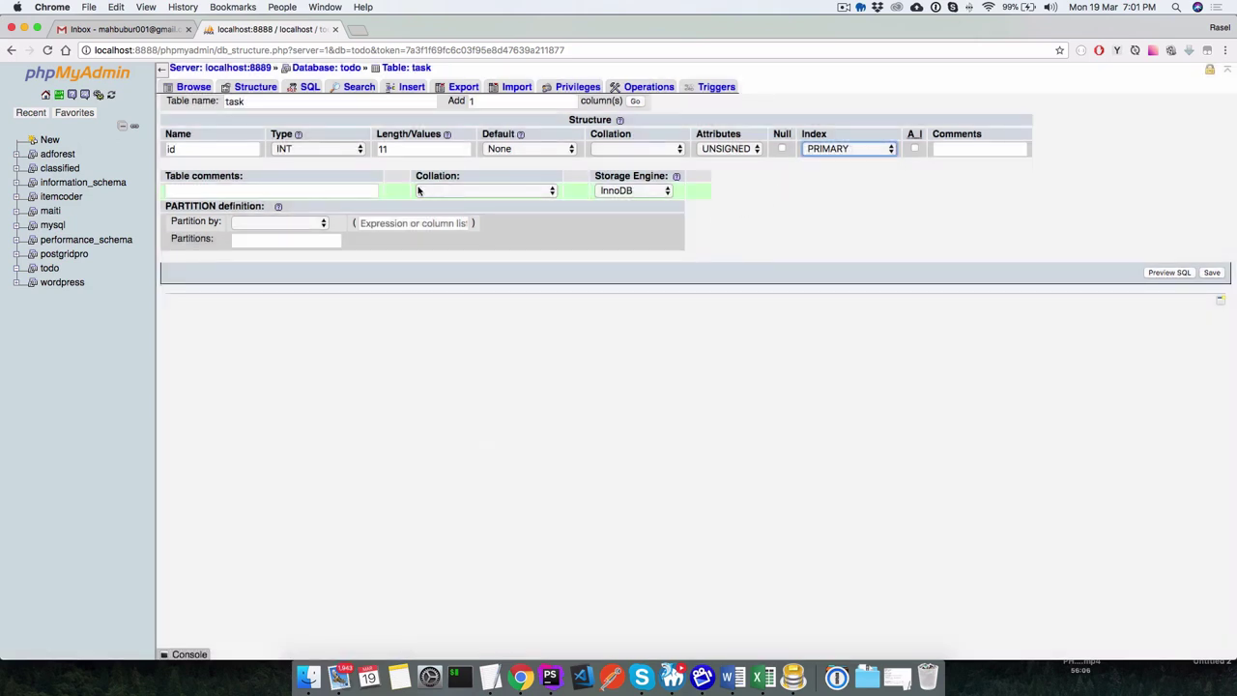
Make id auto-increment and save, hitting error #1075, then make id nullable and reload.
{"action": "left_click", "coordinate": [914, 149]}
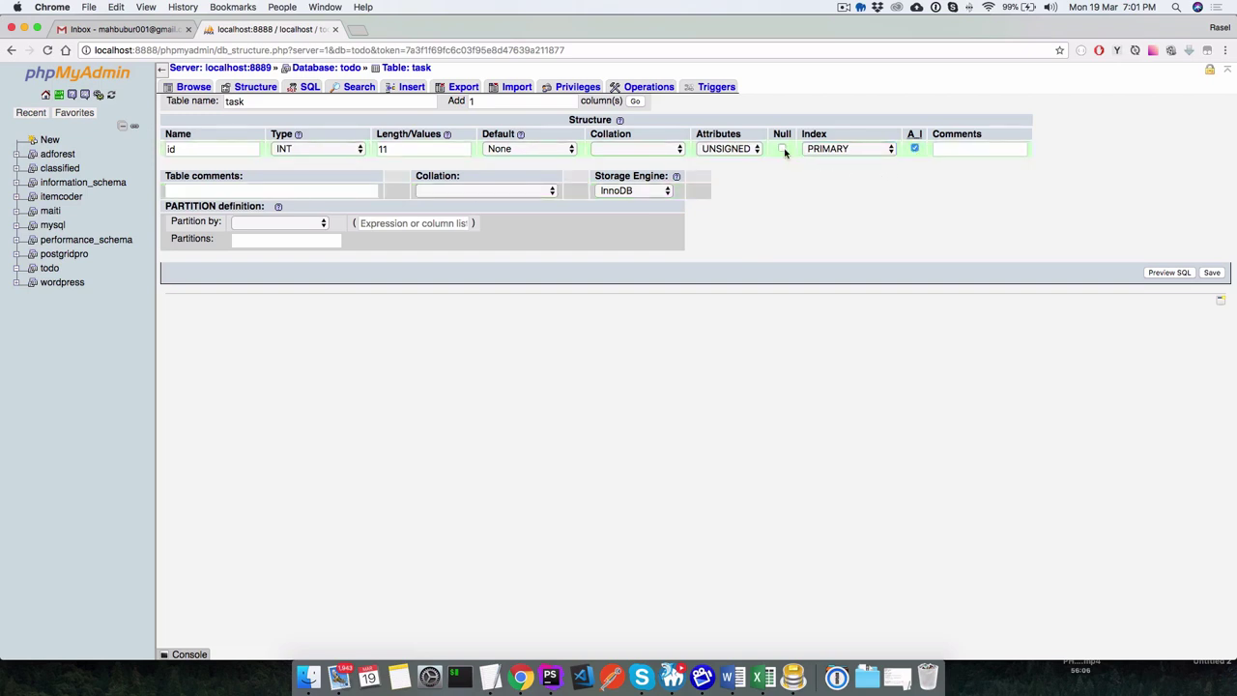
{"action": "left_click", "coordinate": [1211, 273]}
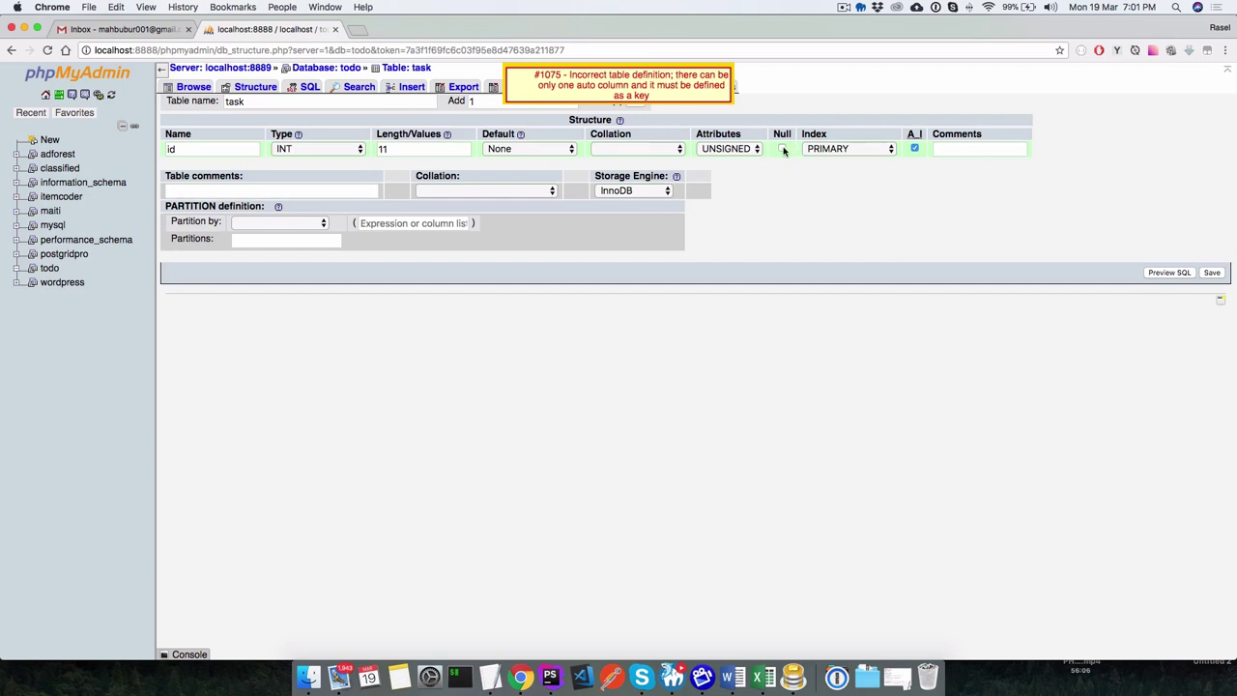
{"action": "left_click", "coordinate": [782, 149]}
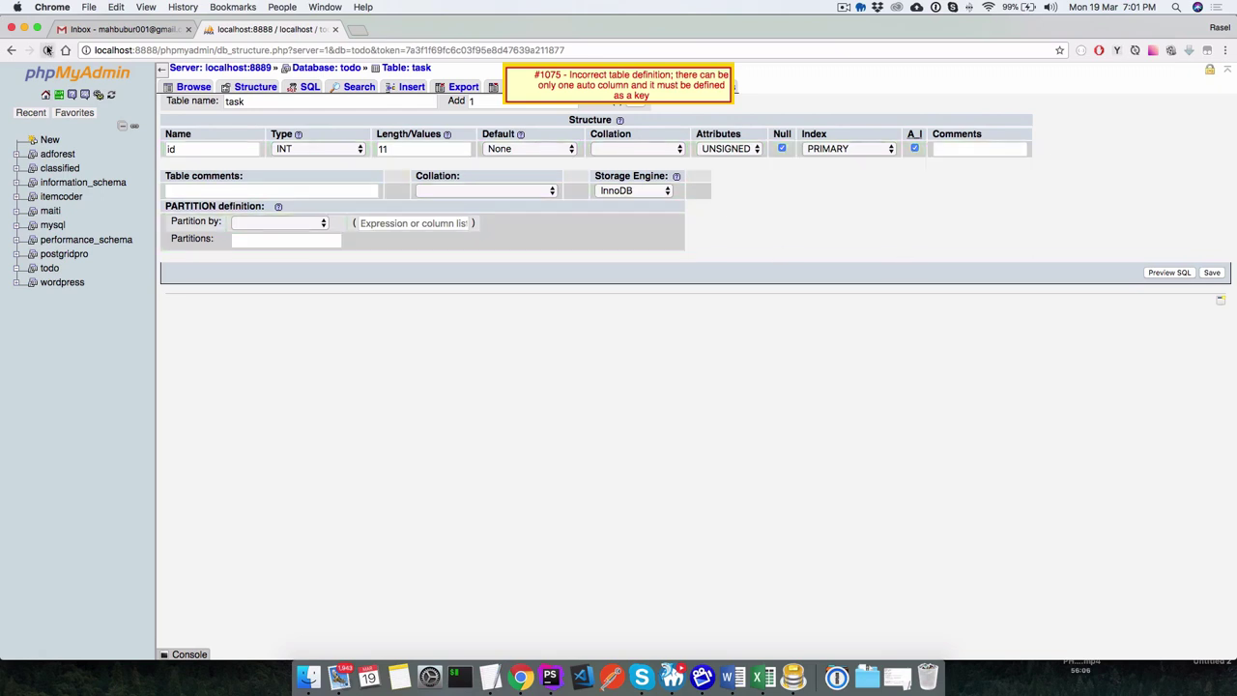
{"action": "left_click", "coordinate": [46, 49]}
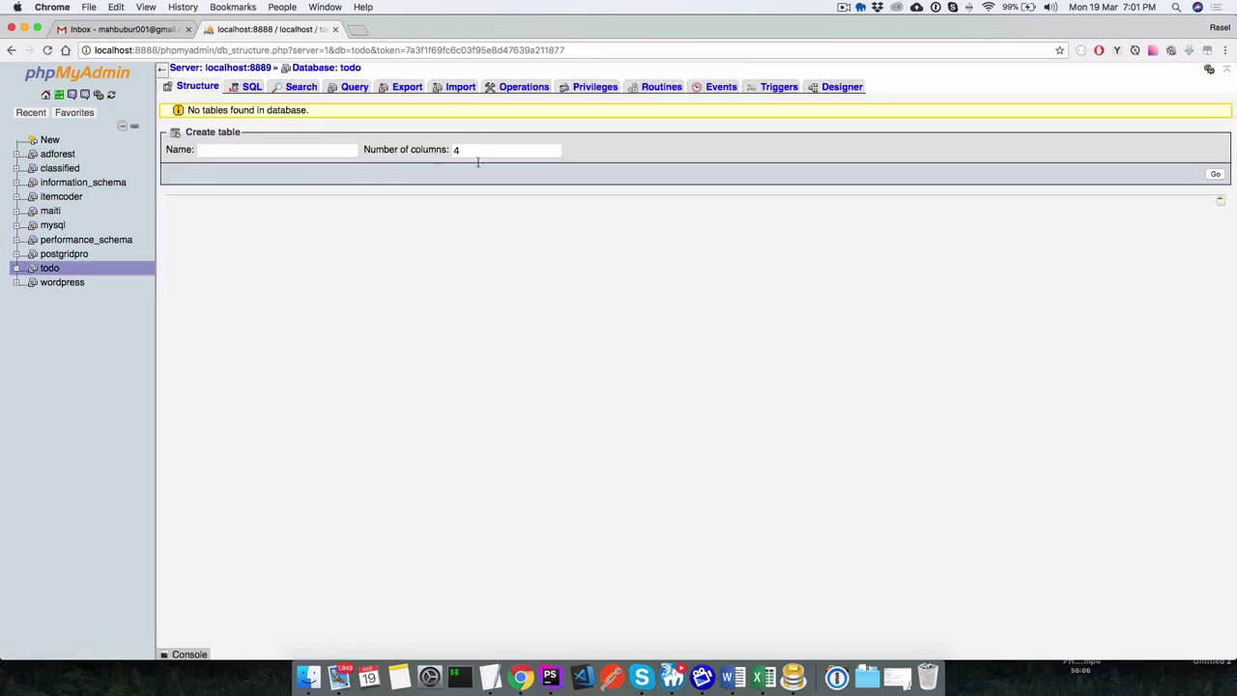
Start a new table named task in the todo database with one column.
{"action": "left_click", "coordinate": [469, 150]}
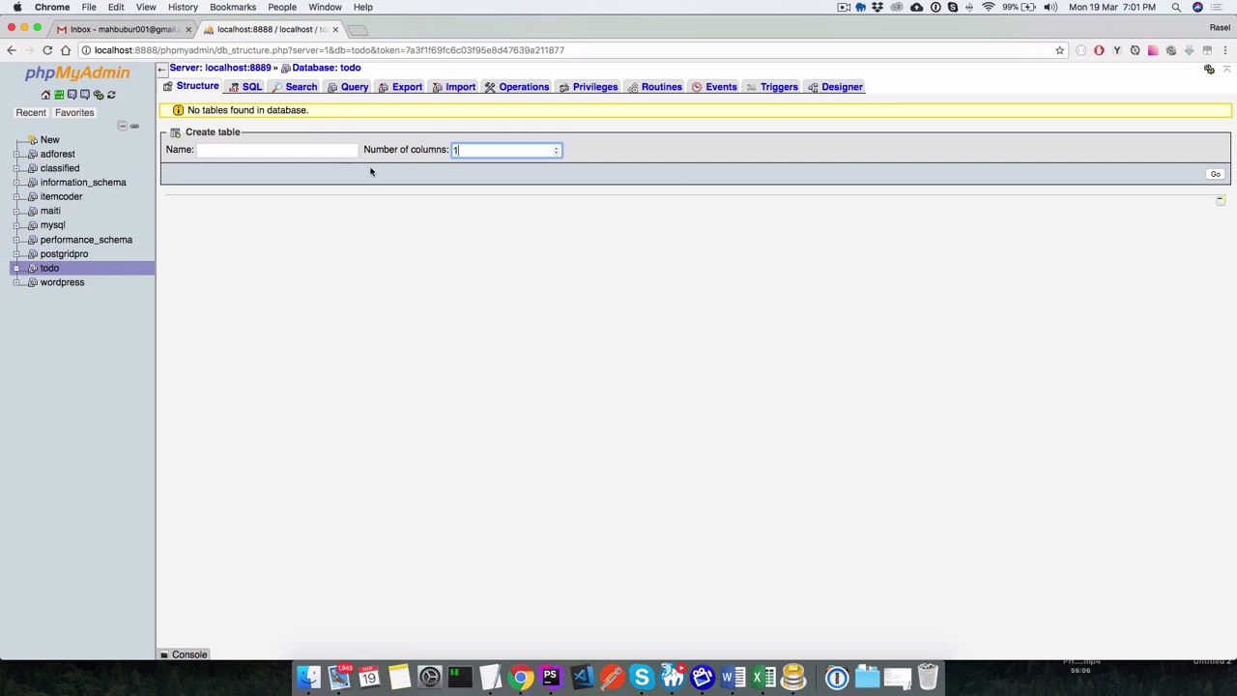
{"action": "left_click", "coordinate": [269, 149]}
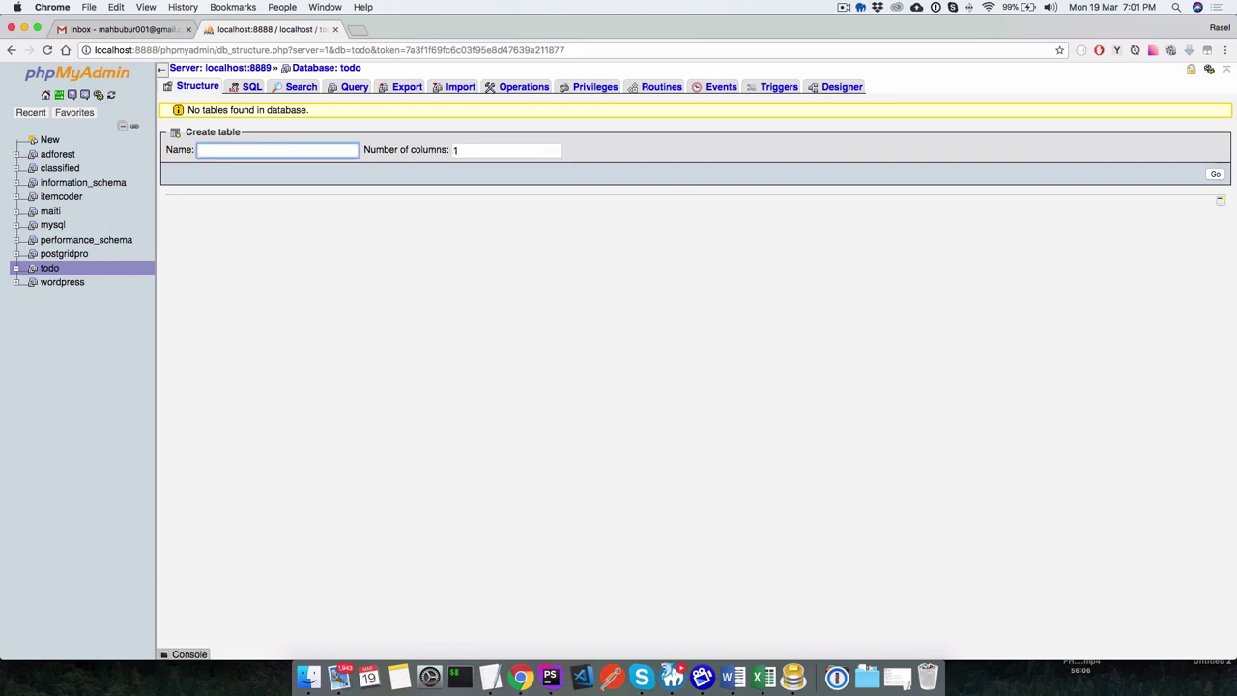
{"action": "type", "text": "task"}
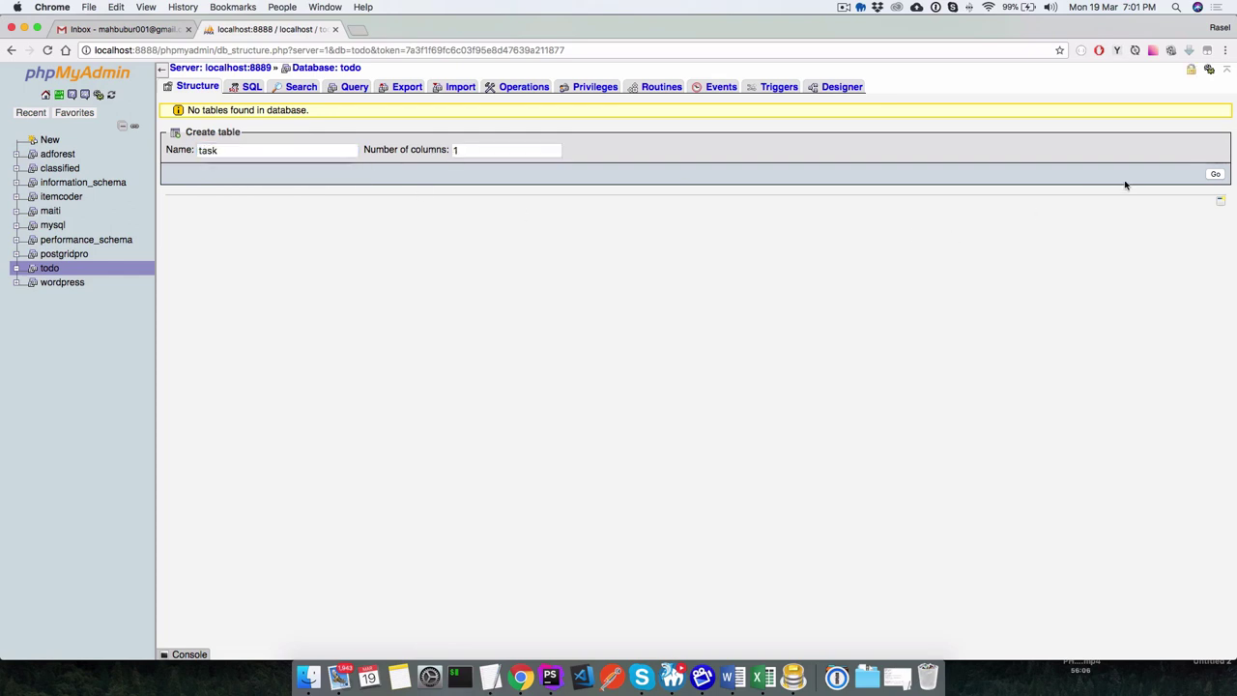
{"action": "left_click", "coordinate": [1215, 174]}
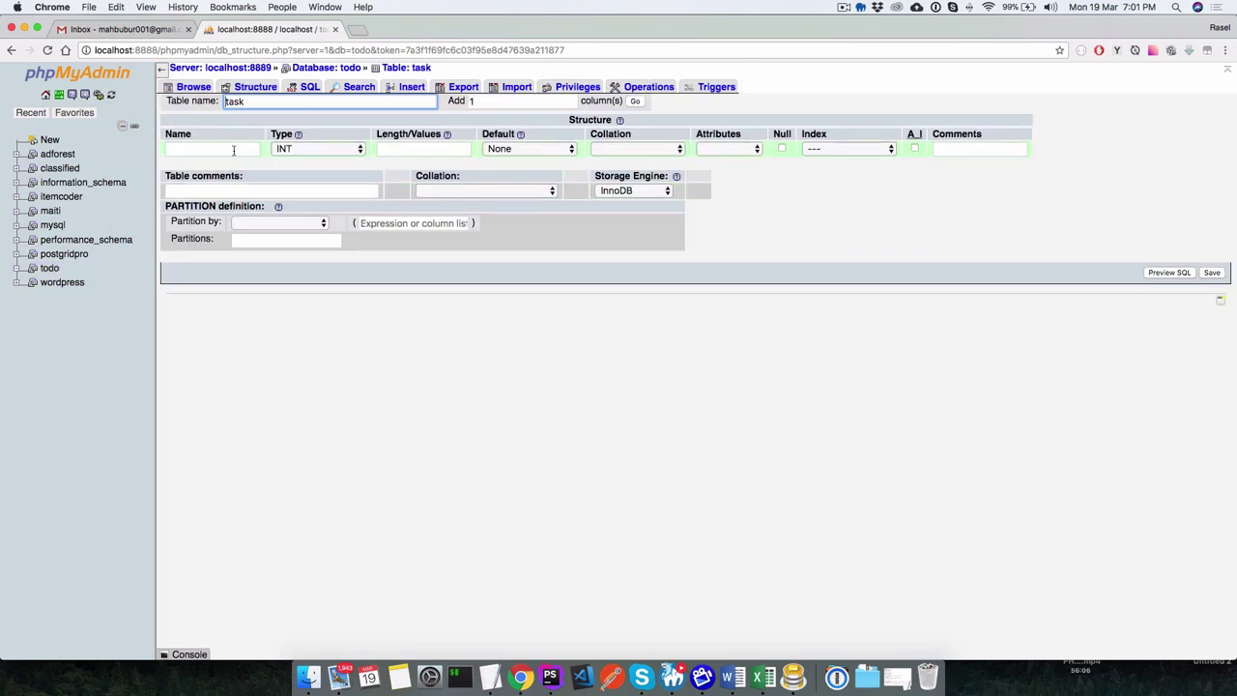
Name the column id with type INT, toggling auto-increment on then off after dismissing Add index.
{"action": "left_click", "coordinate": [233, 150]}
{"action": "type", "text": "id"}
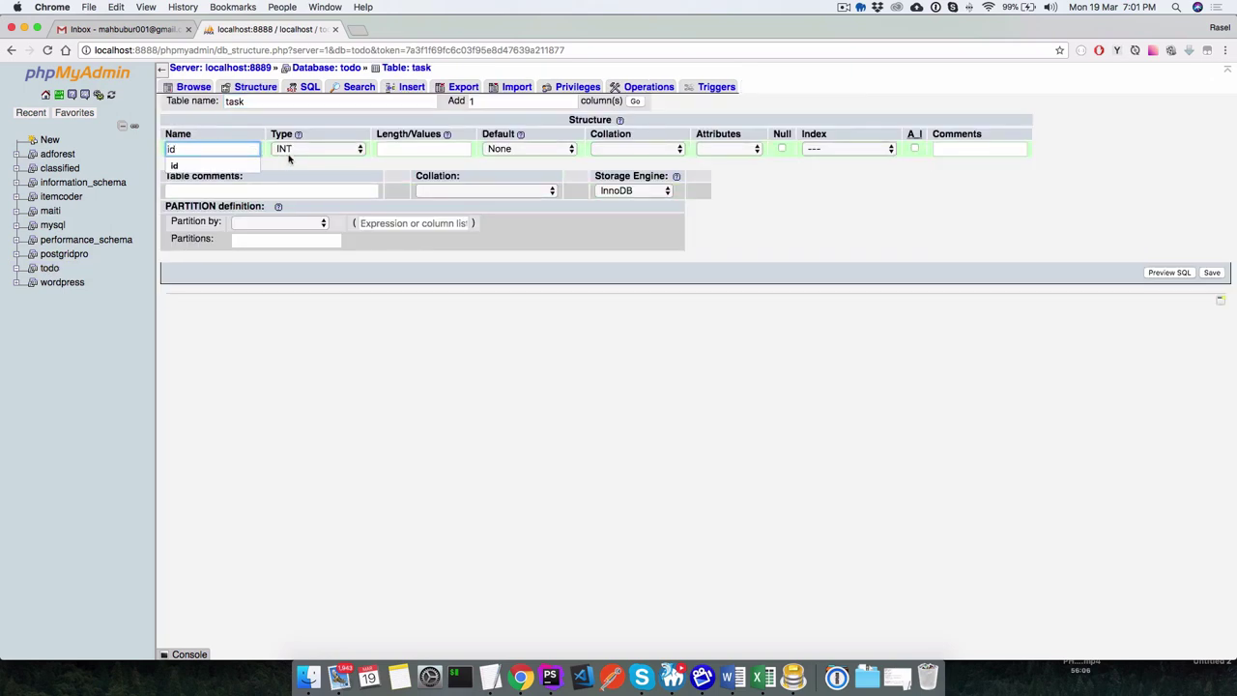
{"action": "left_click", "coordinate": [290, 150]}
{"action": "left_click", "coordinate": [290, 150]}
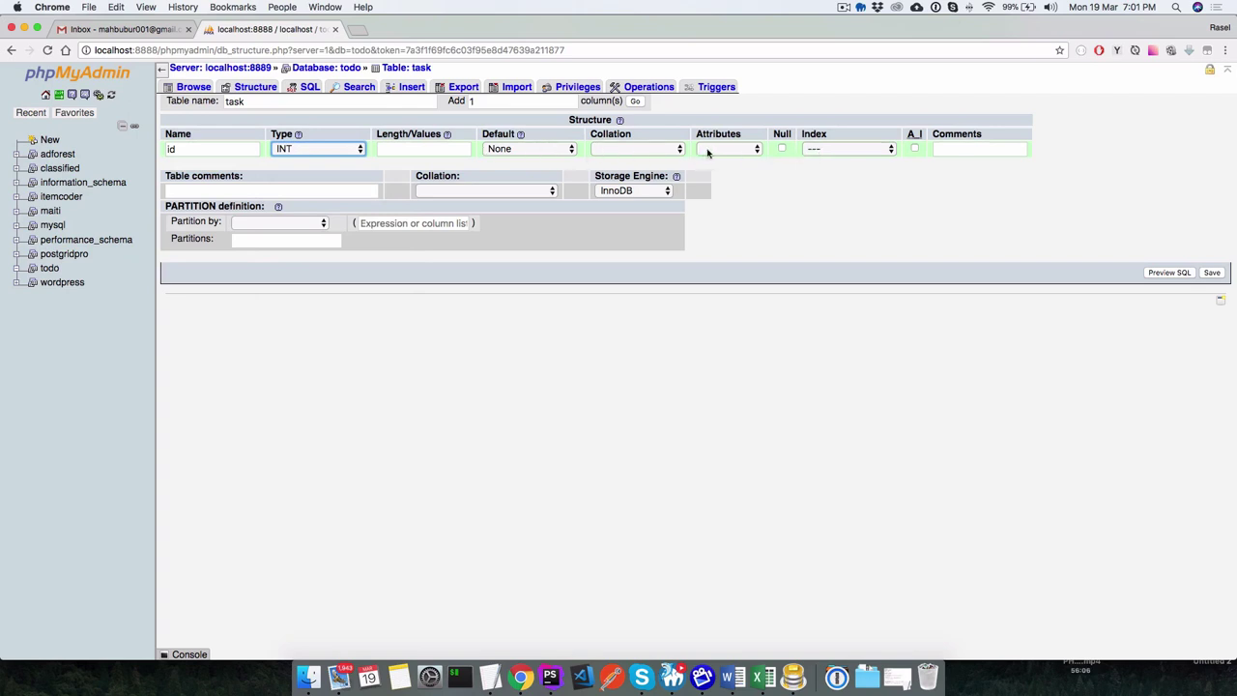
{"action": "left_click", "coordinate": [915, 150]}
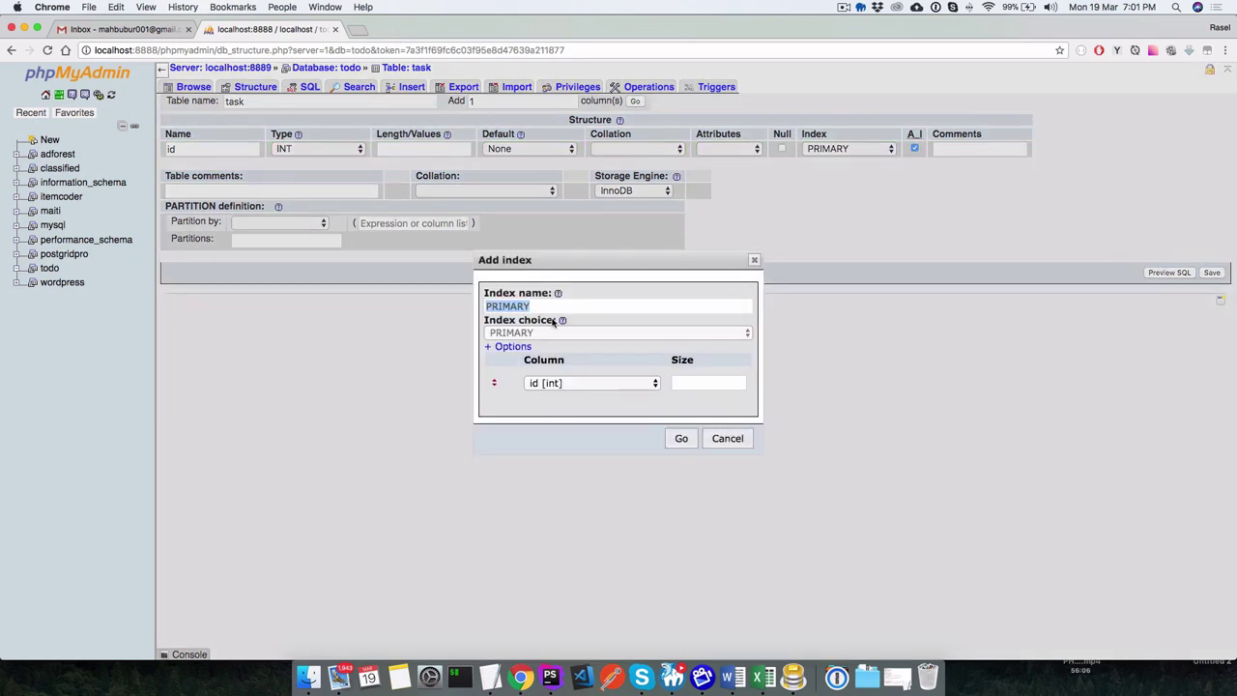
{"action": "left_click", "coordinate": [512, 346]}
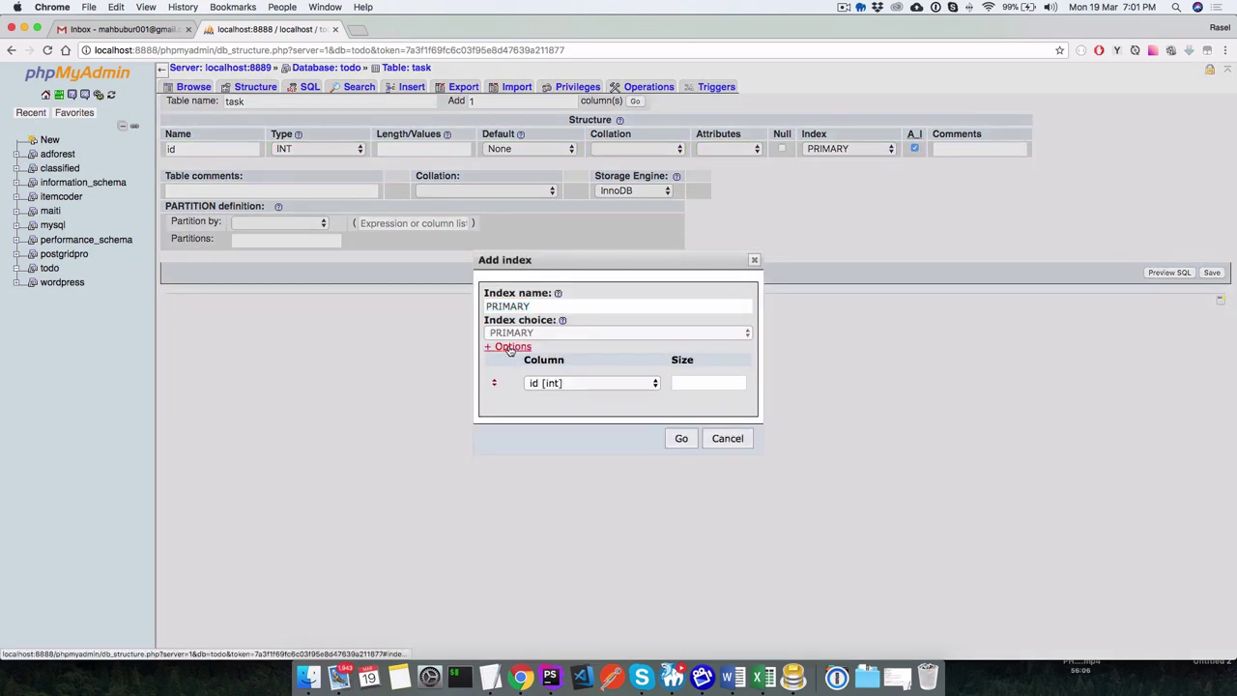
{"action": "left_click", "coordinate": [753, 261]}
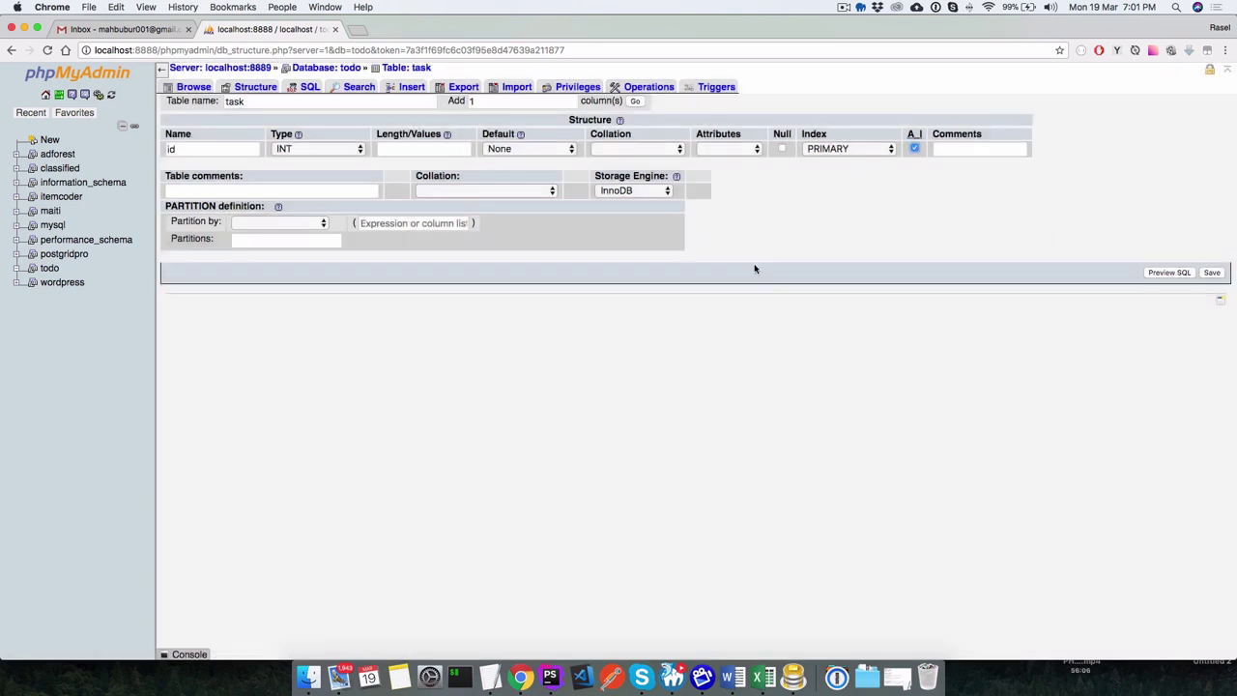
{"action": "left_click", "coordinate": [914, 148]}
Set id's index to none and save the task table.
{"action": "left_click", "coordinate": [862, 151]}
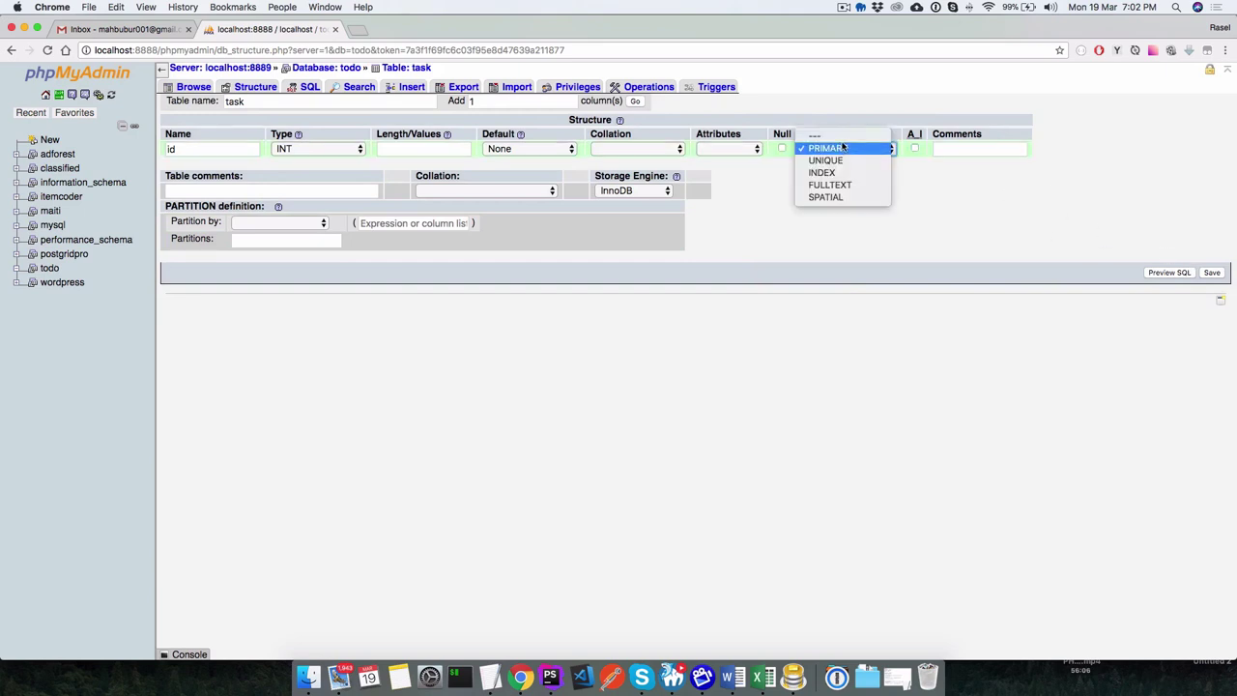
{"action": "left_click", "coordinate": [839, 135]}
{"action": "left_click", "coordinate": [1211, 273]}
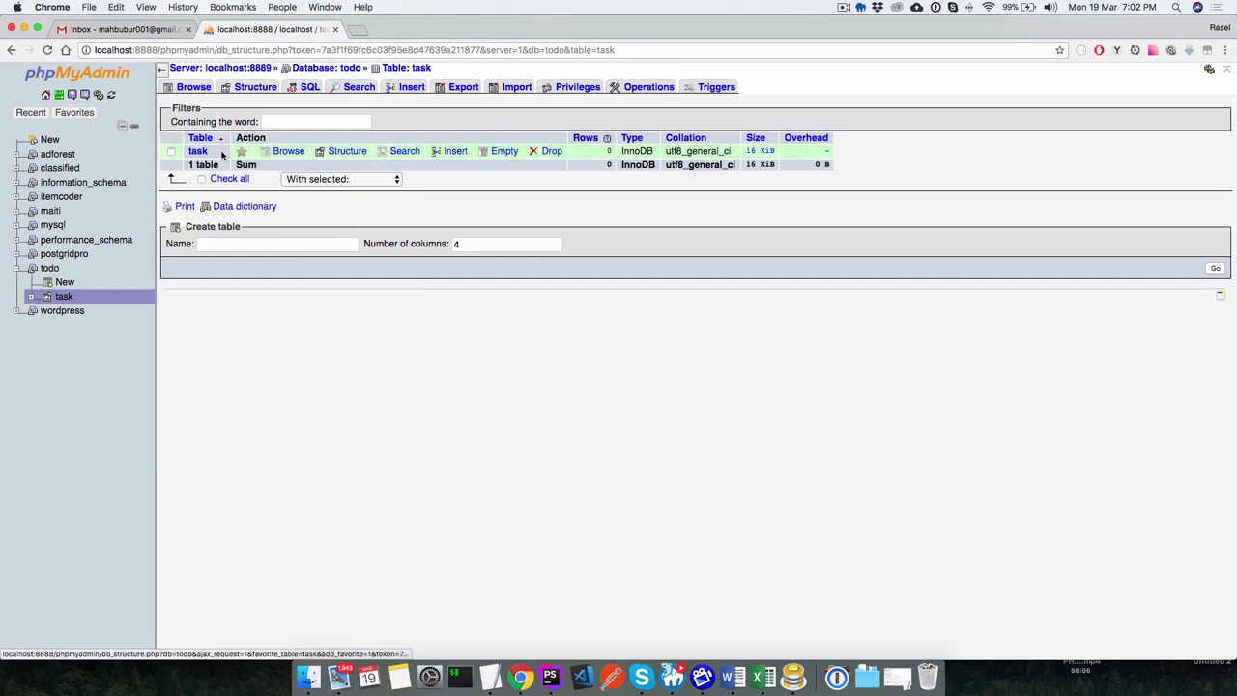
Go to the task table's structure and edit the id column.
{"action": "left_click", "coordinate": [198, 152]}
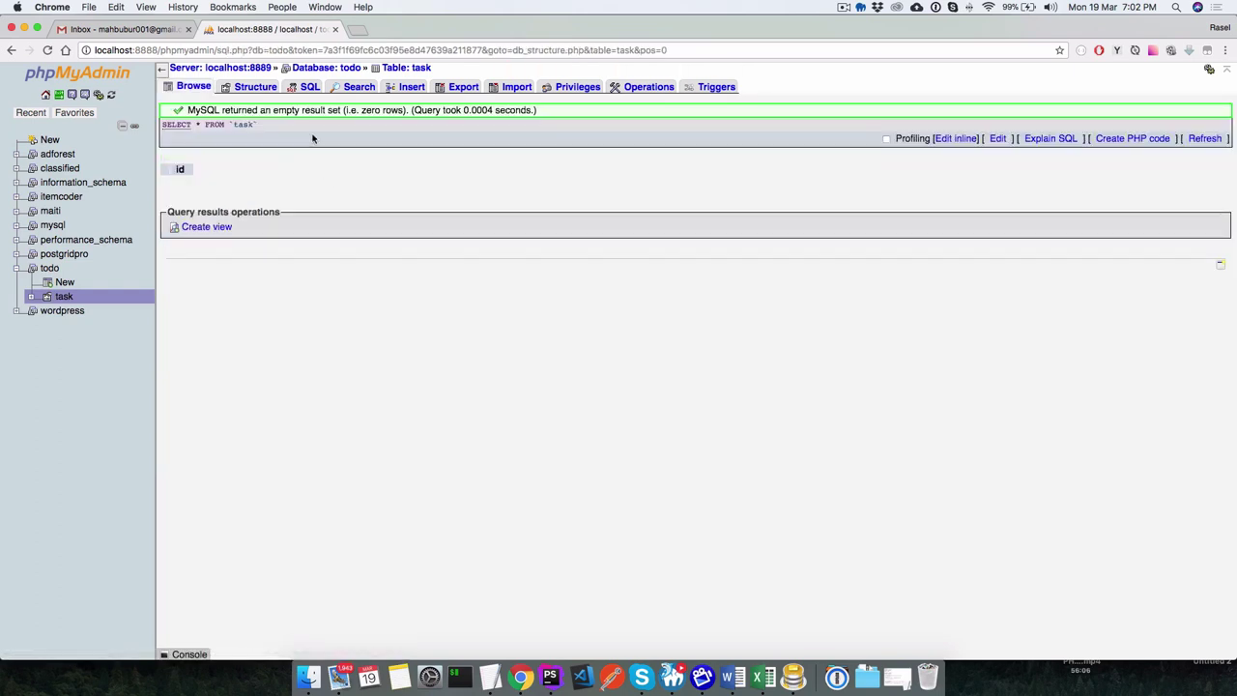
{"action": "left_click", "coordinate": [253, 86]}
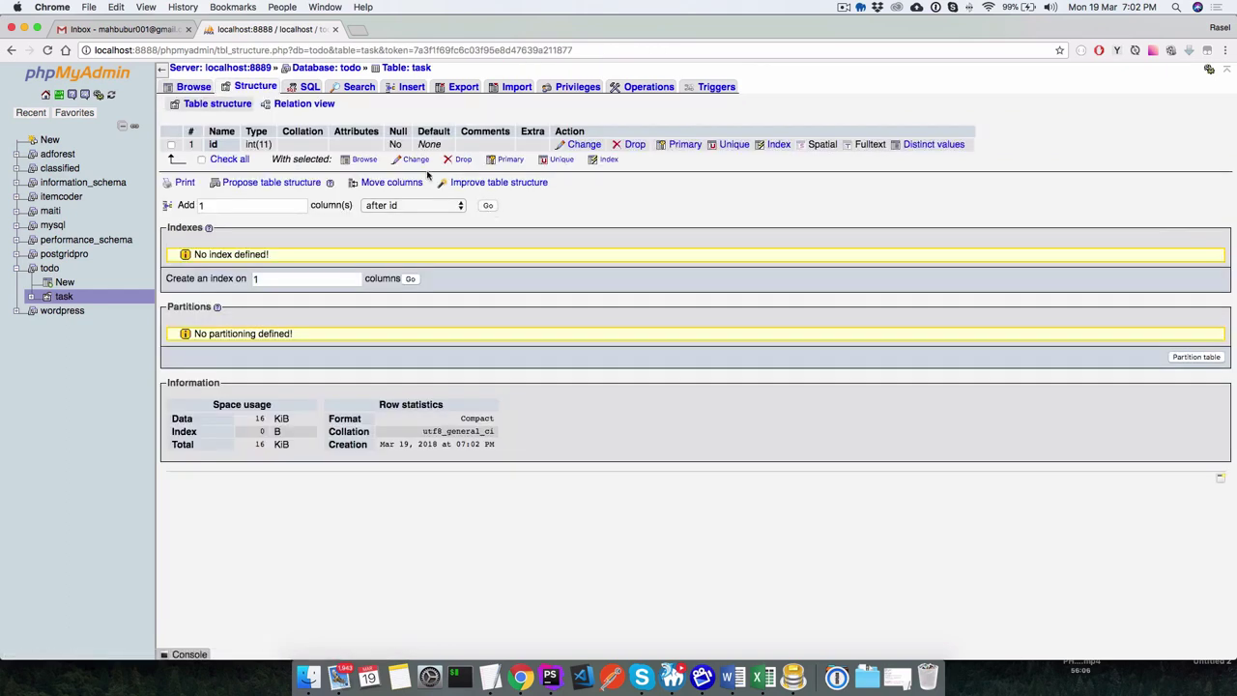
{"action": "left_click", "coordinate": [578, 146]}
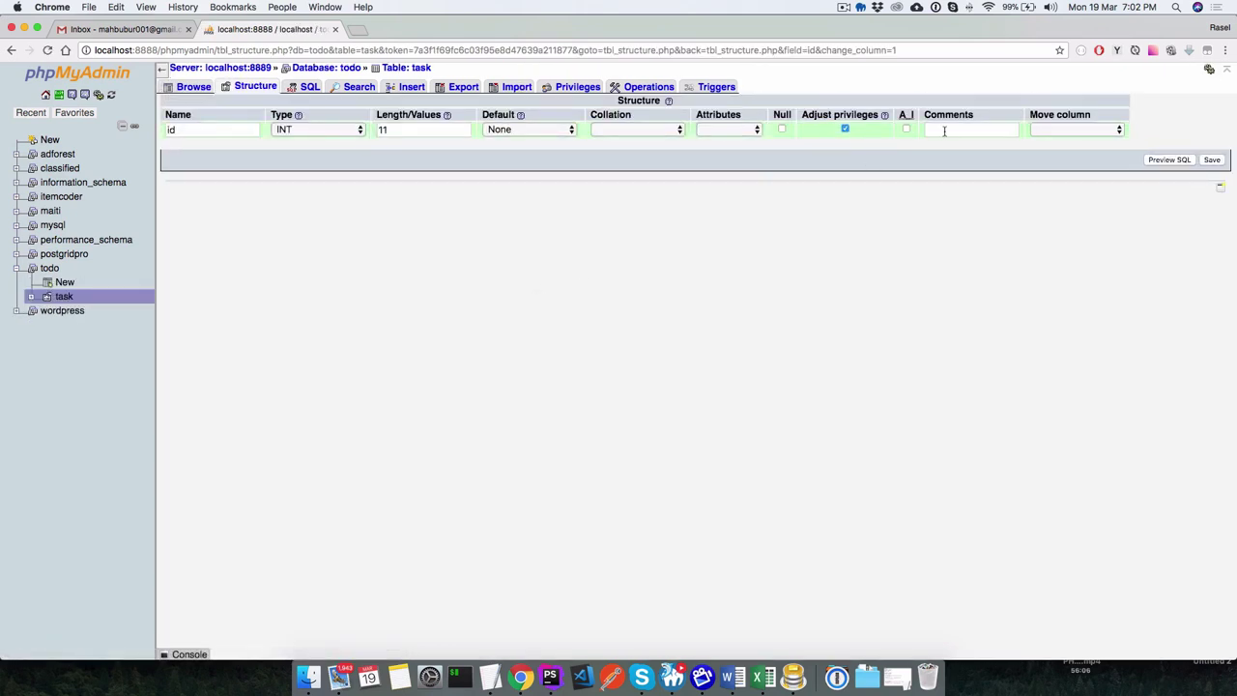
Set id to UNSIGNED with auto-increment and save the column change.
{"action": "left_click", "coordinate": [740, 129]}
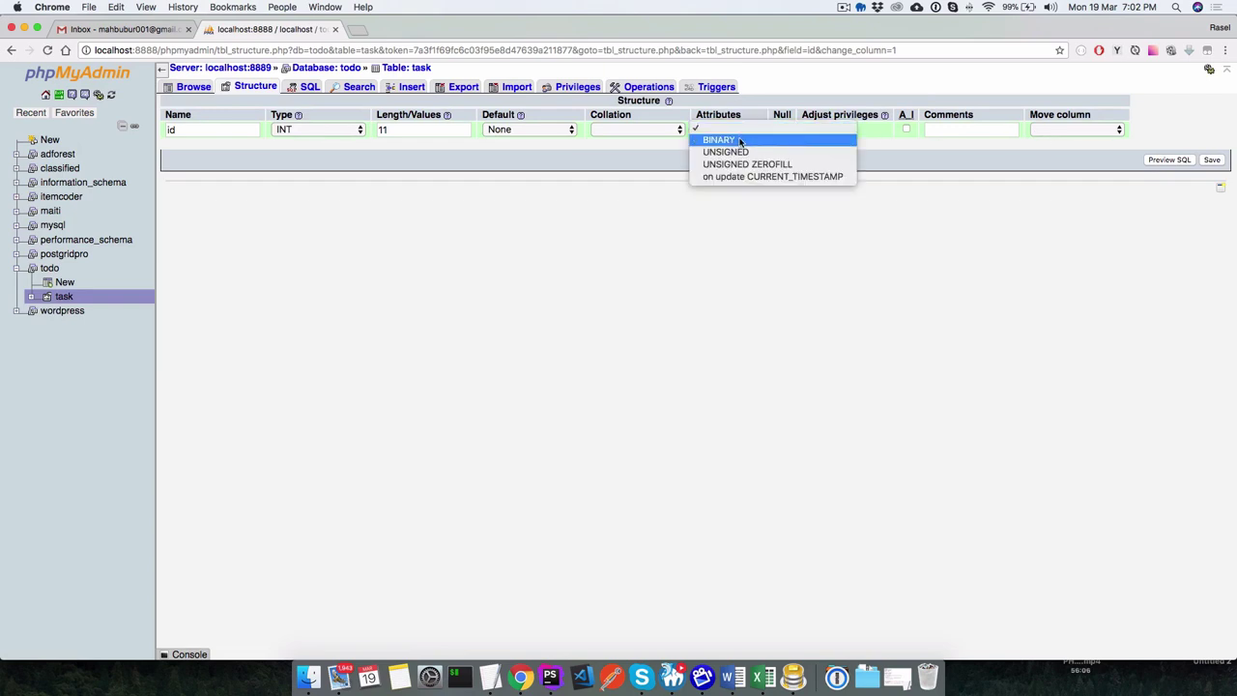
{"action": "left_click", "coordinate": [740, 151]}
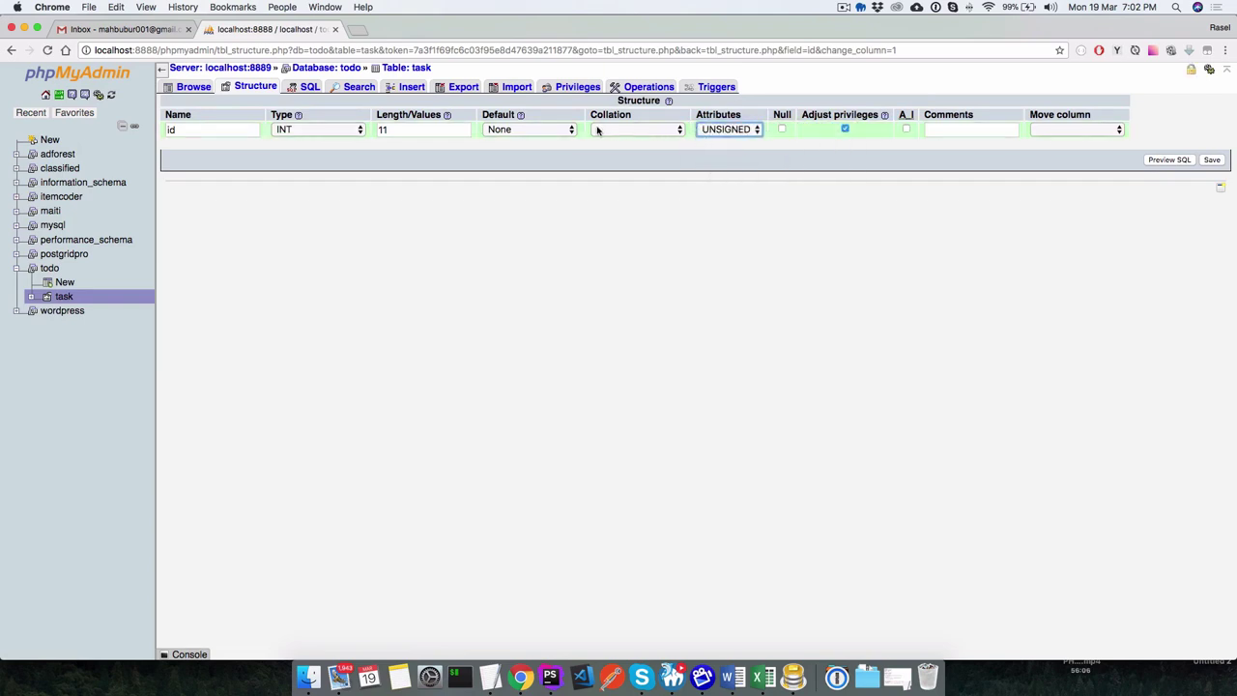
{"action": "left_click", "coordinate": [907, 130]}
{"action": "left_click", "coordinate": [555, 129]}
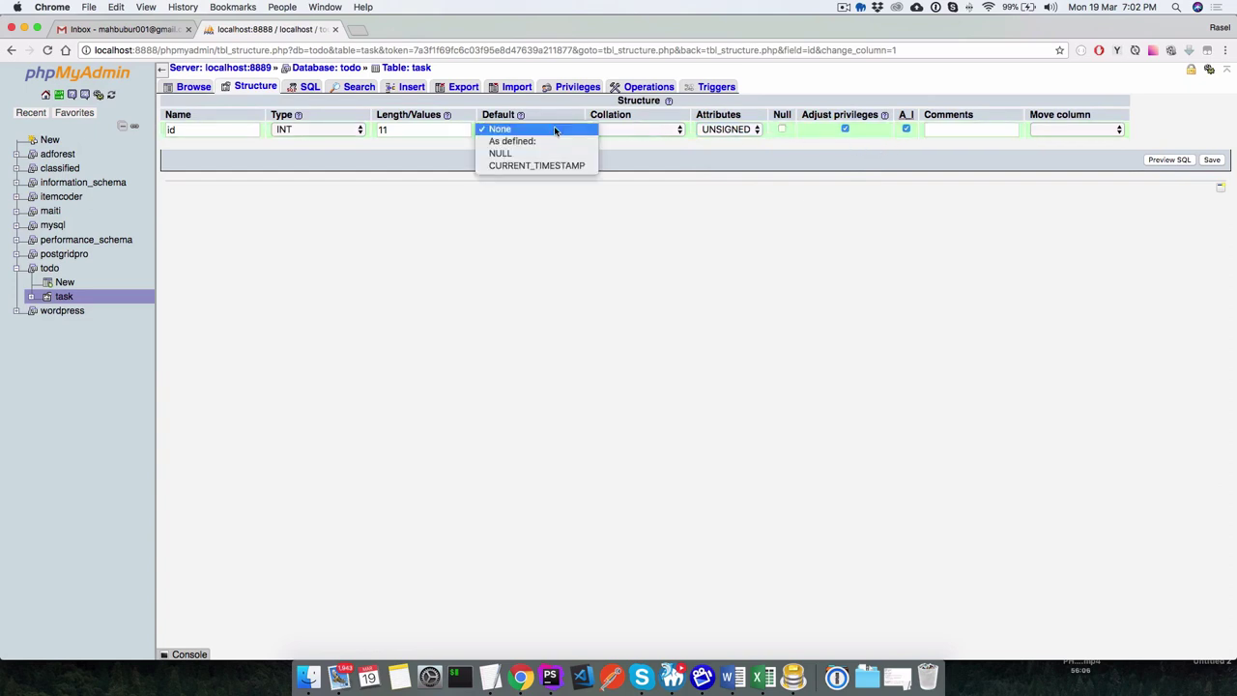
{"action": "left_click", "coordinate": [555, 129]}
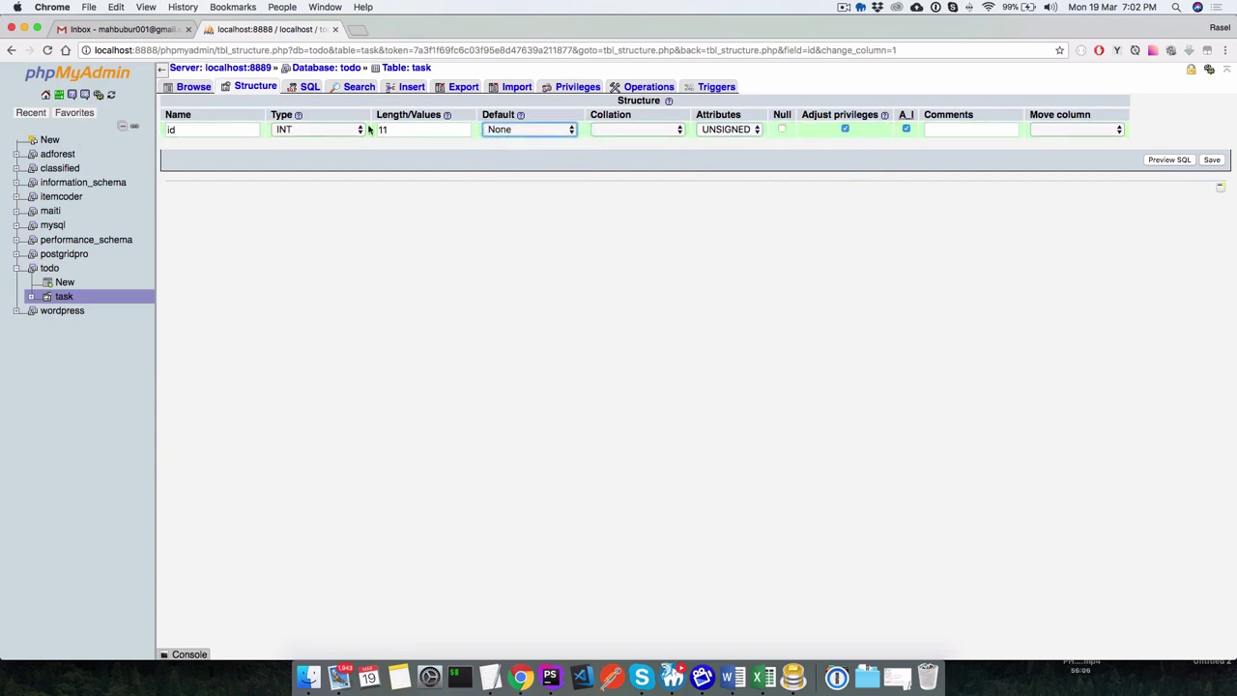
{"action": "left_click", "coordinate": [1053, 130]}
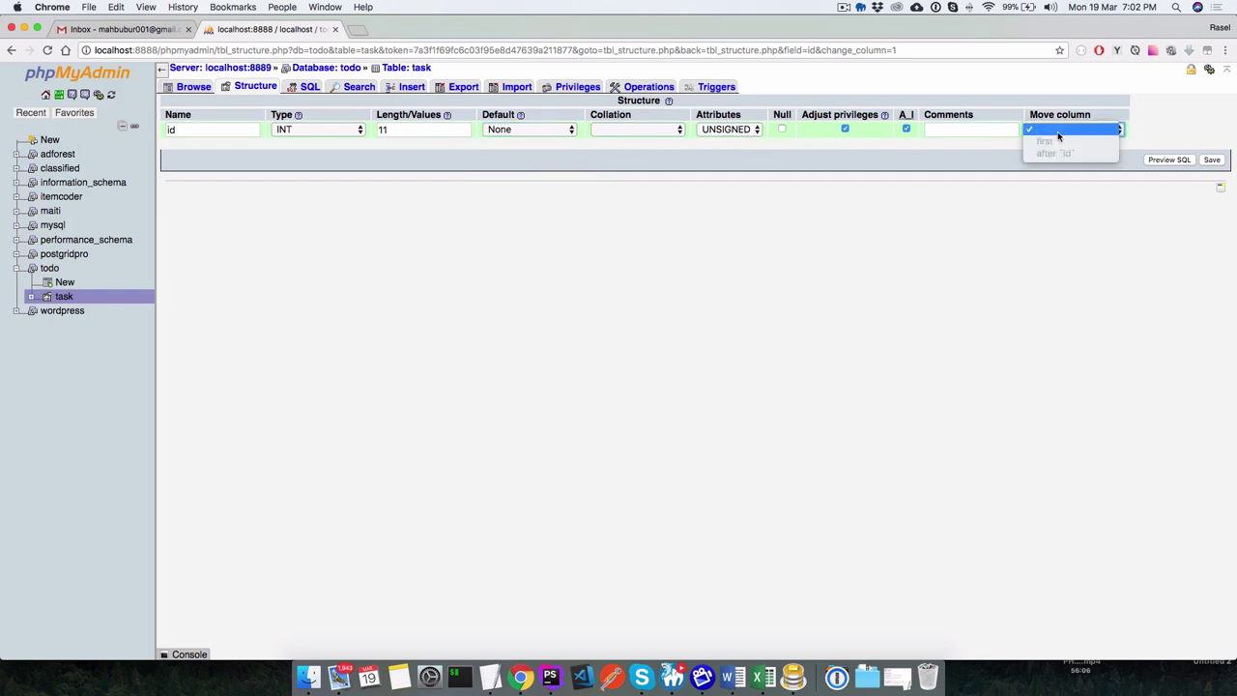
{"action": "left_click", "coordinate": [1051, 132]}
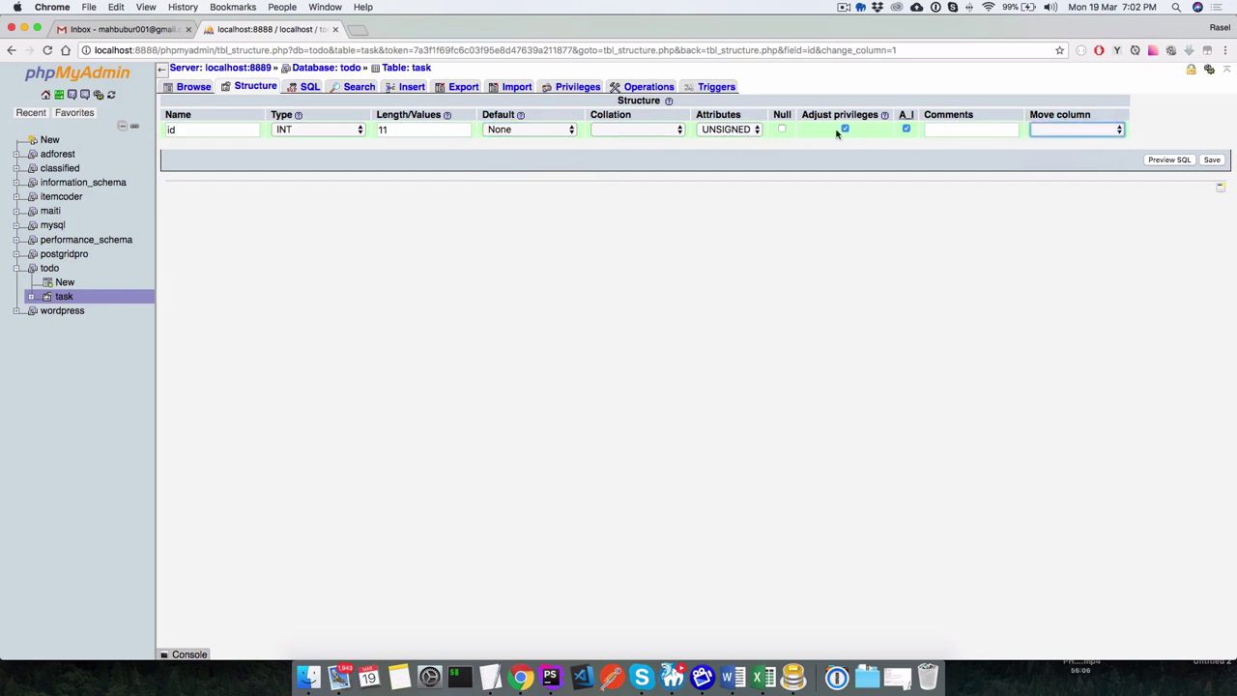
{"action": "left_click", "coordinate": [1210, 159]}
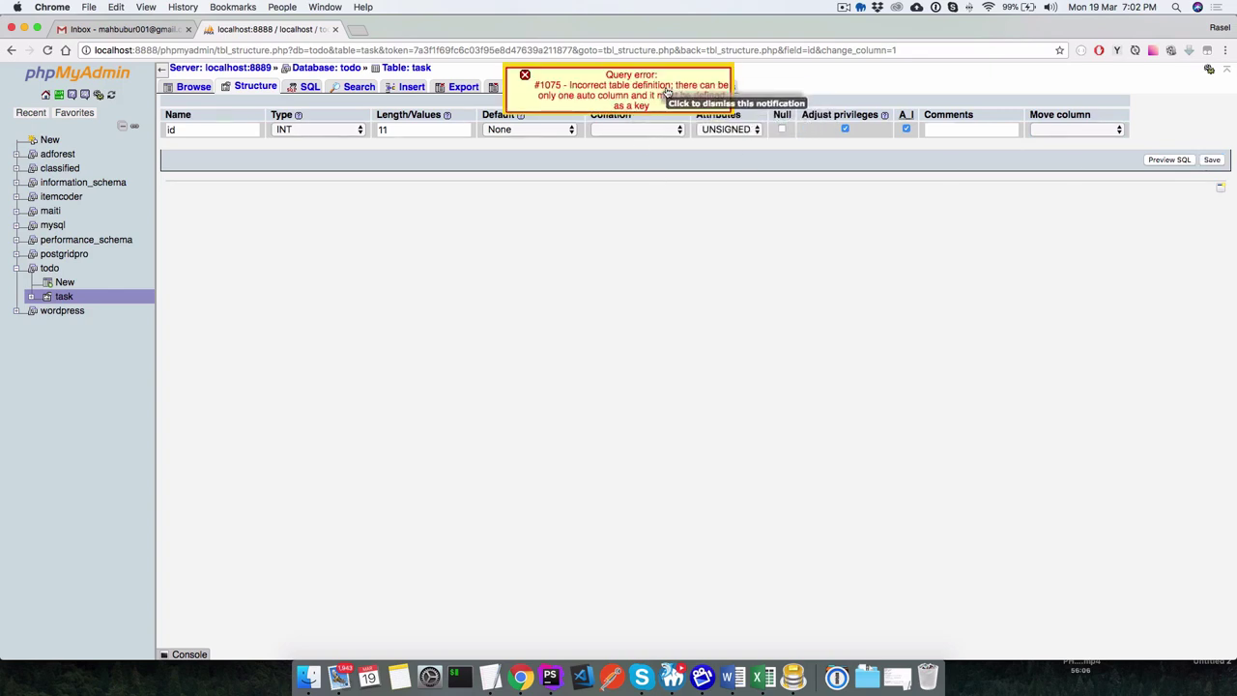
Review id's collation, None default, column position and INT type in the edit form.
{"action": "left_click", "coordinate": [631, 129]}
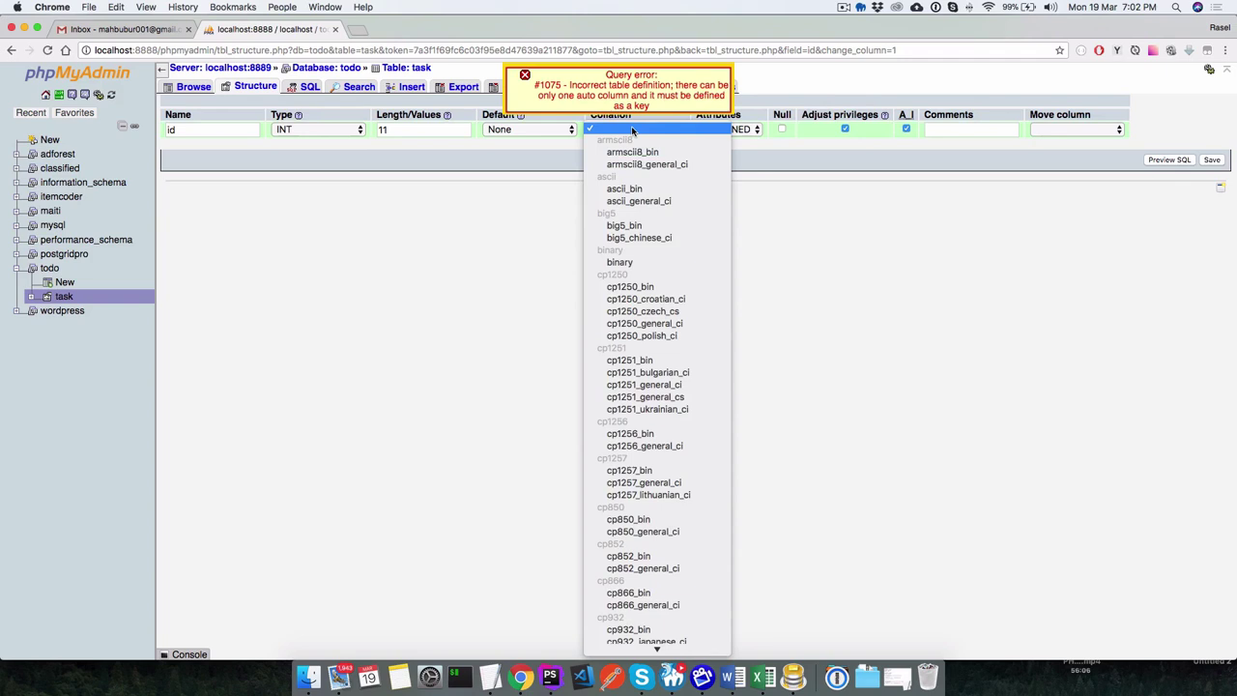
{"action": "left_click", "coordinate": [551, 128]}
{"action": "left_click", "coordinate": [551, 128]}
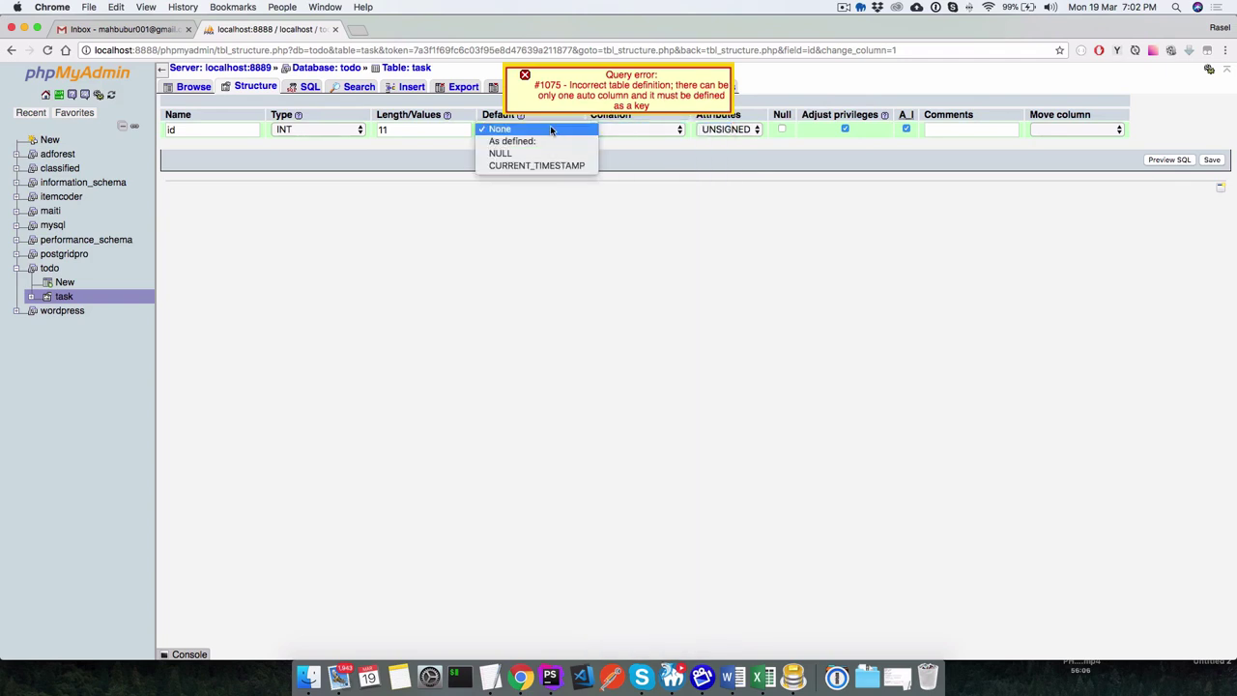
{"action": "left_click", "coordinate": [517, 128]}
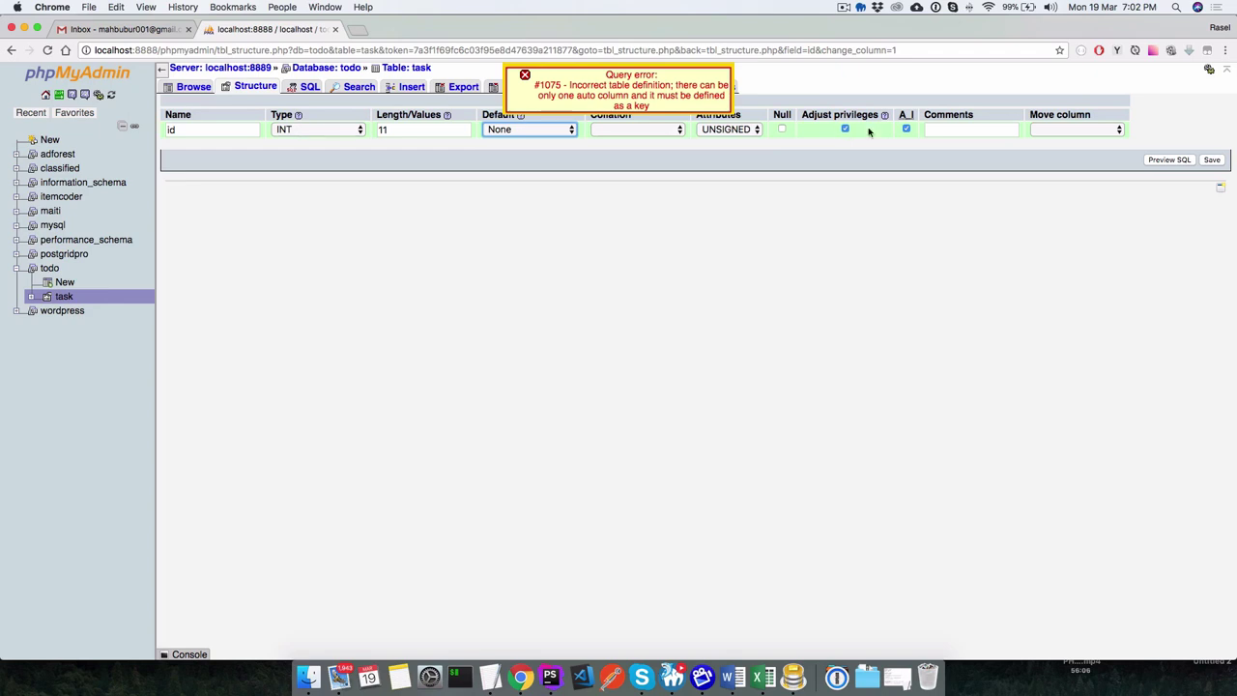
{"action": "left_click", "coordinate": [962, 128]}
{"action": "left_click", "coordinate": [1071, 129]}
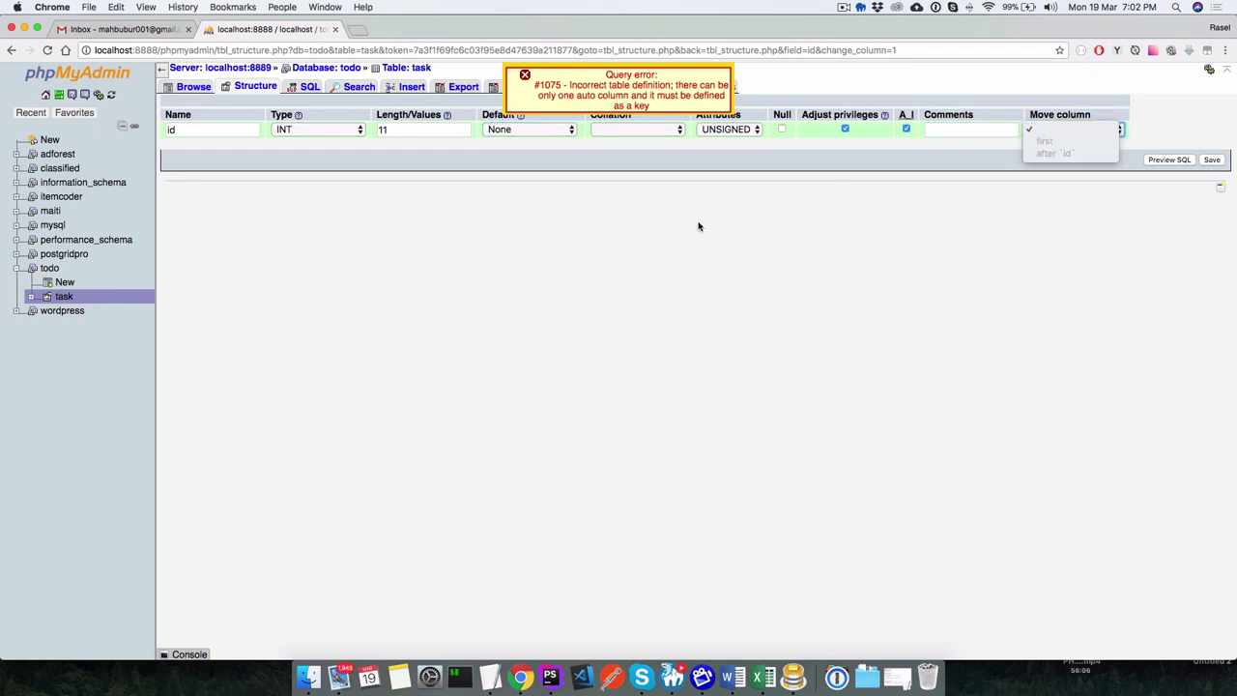
{"action": "left_click", "coordinate": [294, 130]}
{"action": "left_click", "coordinate": [295, 131]}
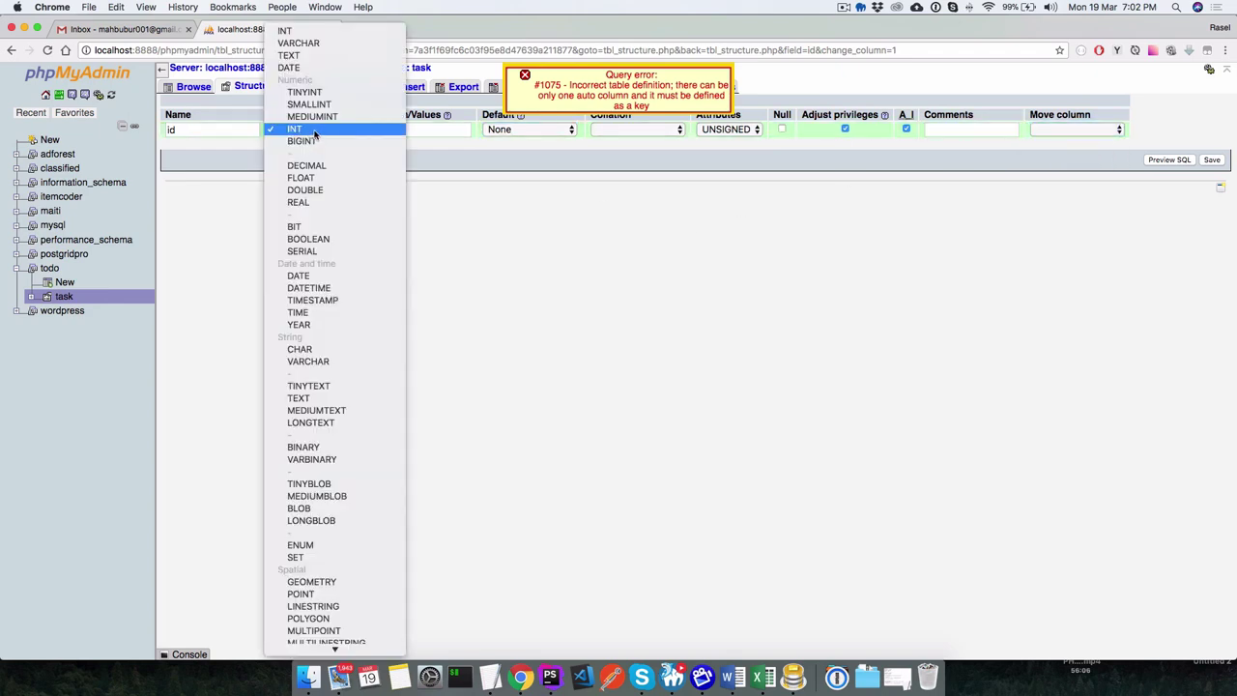
{"action": "left_click", "coordinate": [314, 130]}
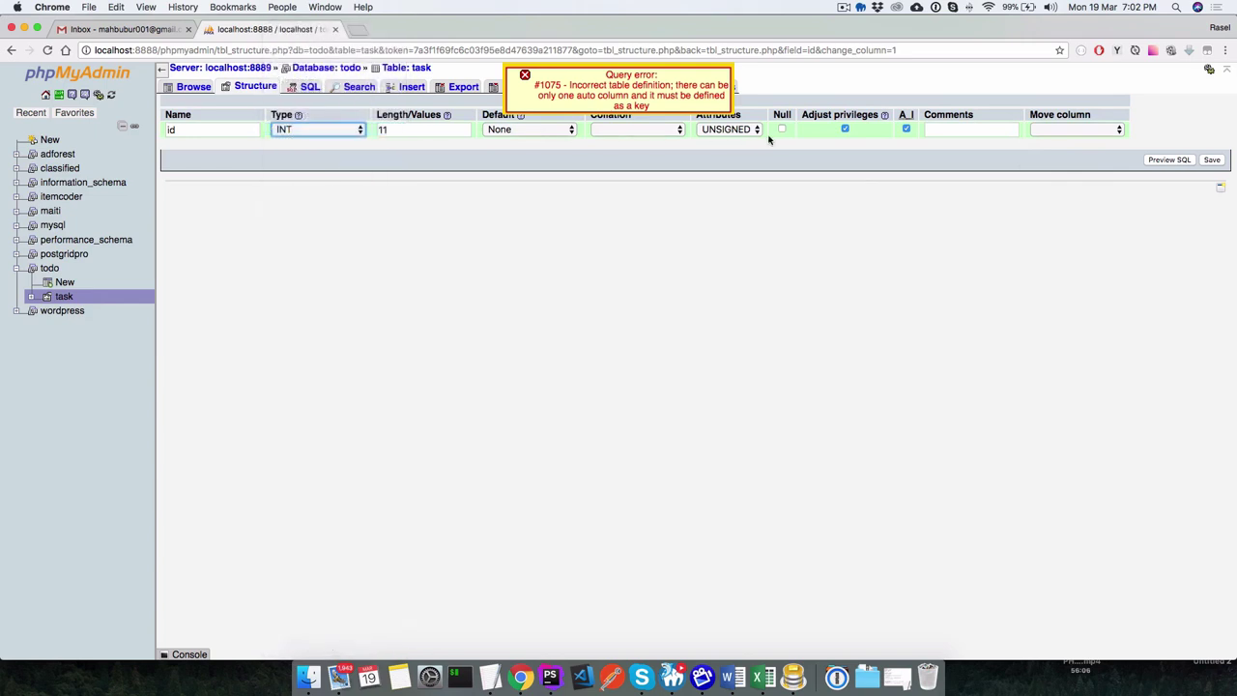
{"action": "left_click", "coordinate": [951, 131]}
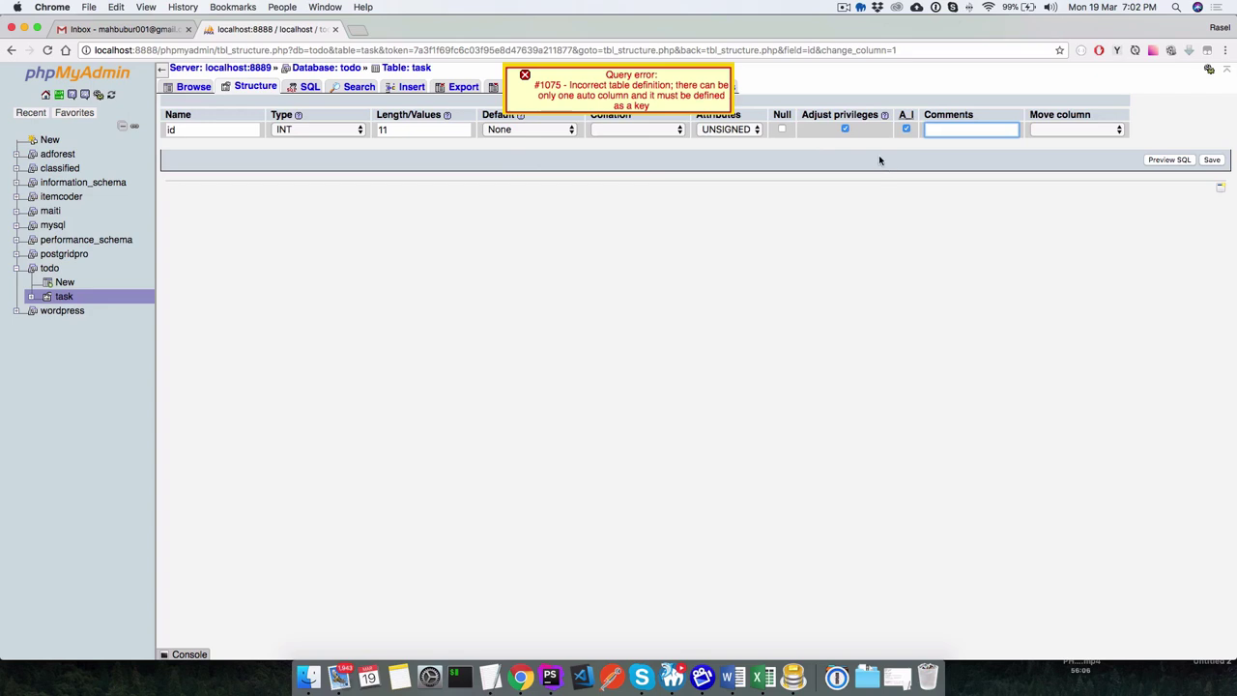
Retry saving, then untick auto-increment and save id successfully.
{"action": "left_click", "coordinate": [1210, 159]}
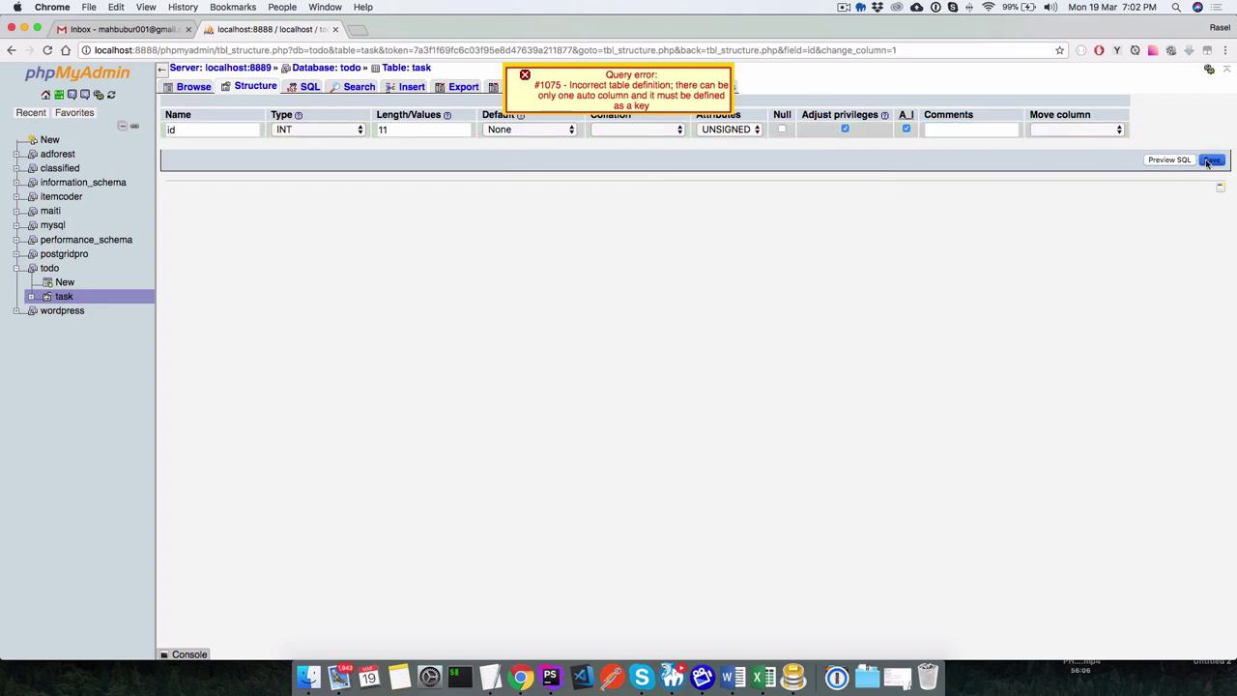
{"action": "left_click", "coordinate": [905, 128]}
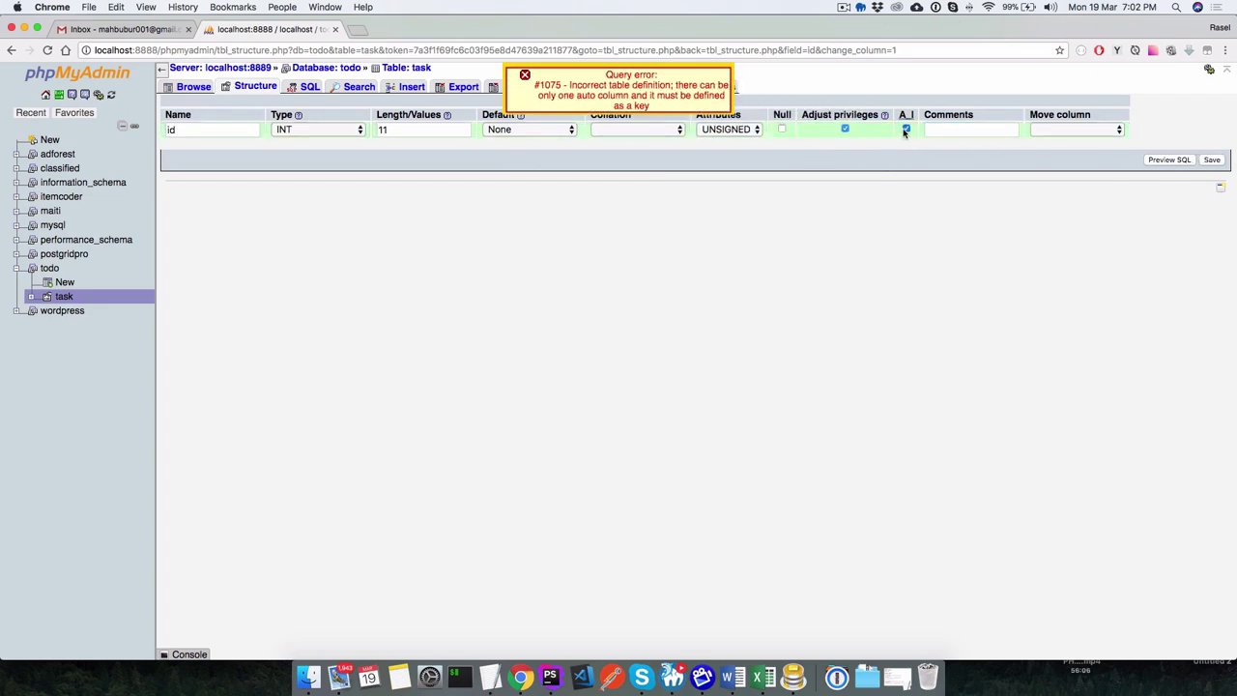
{"action": "left_click", "coordinate": [1212, 160]}
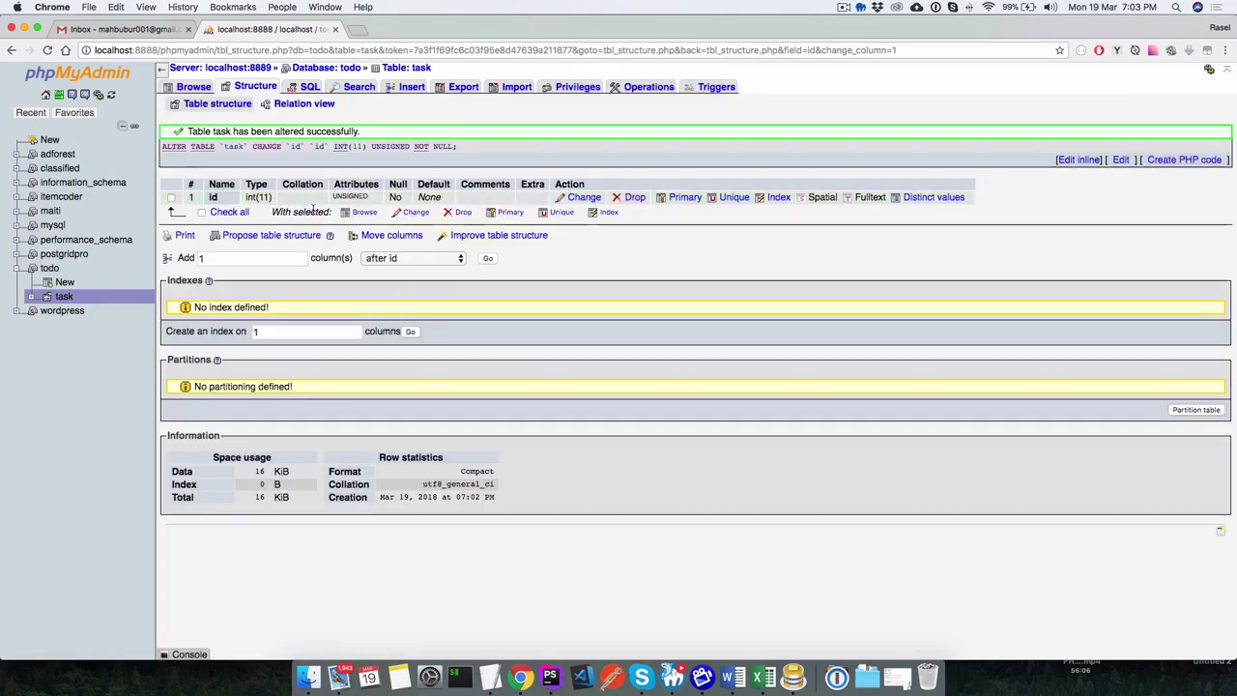
Make the id column the table's primary key.
{"action": "left_click", "coordinate": [508, 220]}
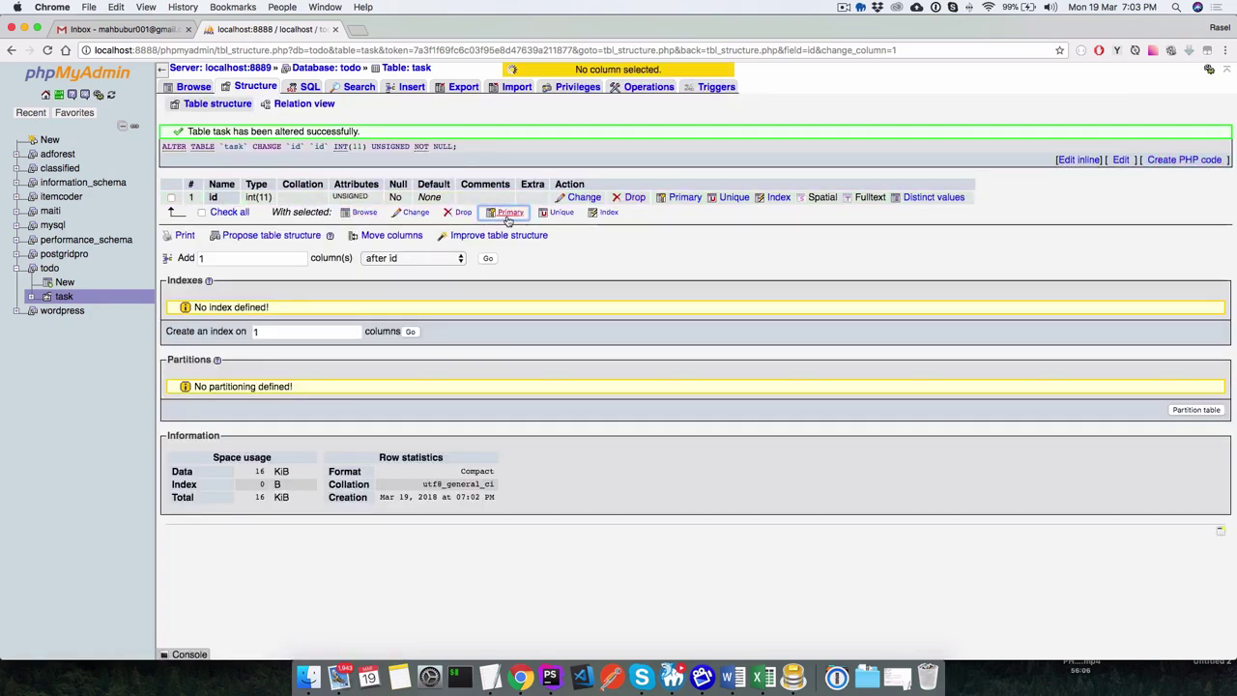
{"action": "left_click", "coordinate": [171, 198]}
{"action": "left_click", "coordinate": [509, 212]}
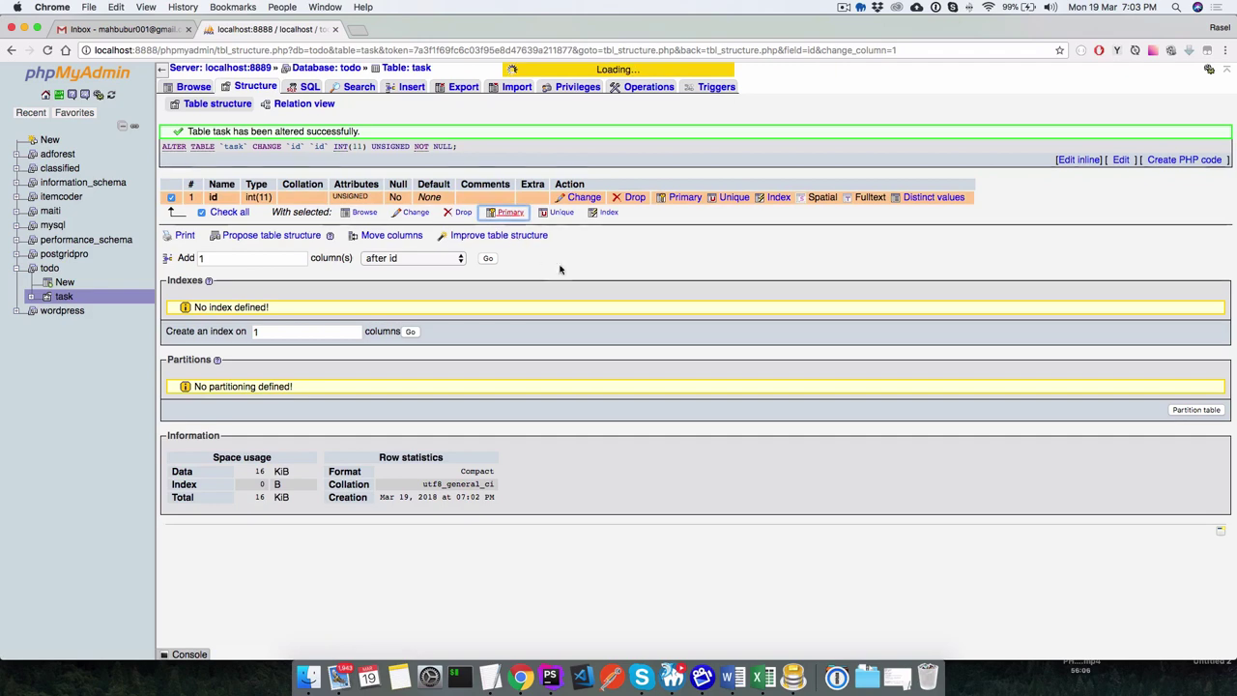
Turn on auto-increment for id and save the change.
{"action": "left_click", "coordinate": [594, 206]}
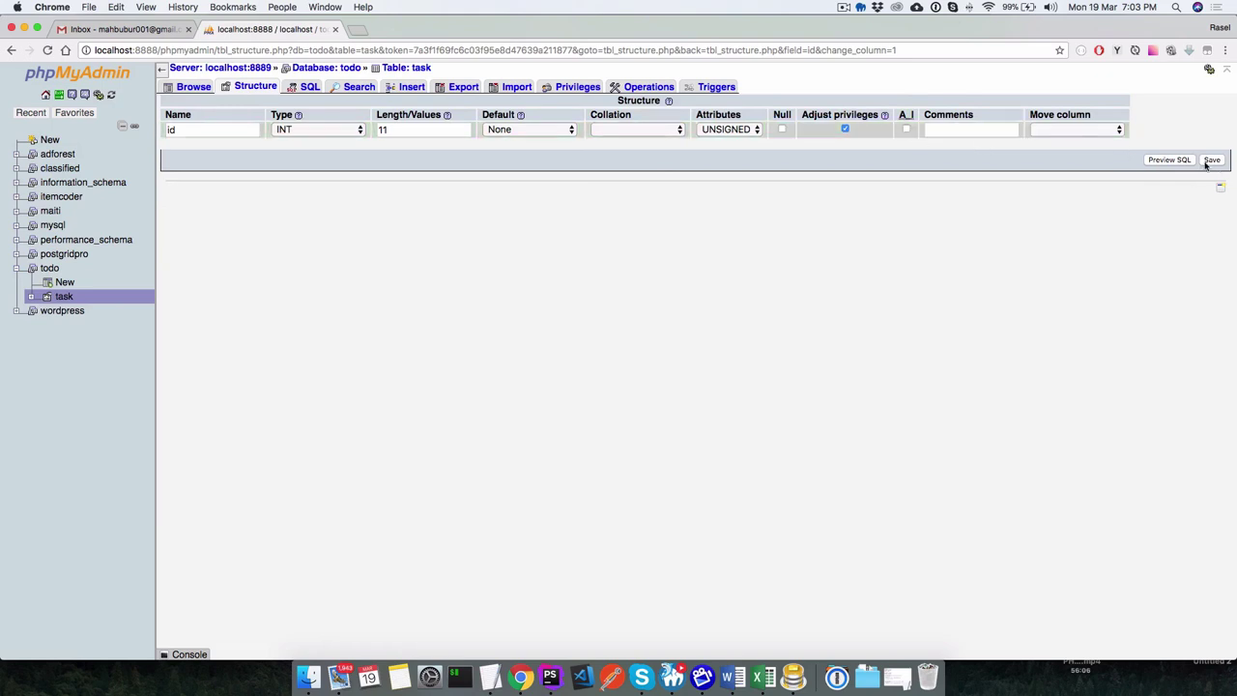
{"action": "left_click", "coordinate": [907, 130]}
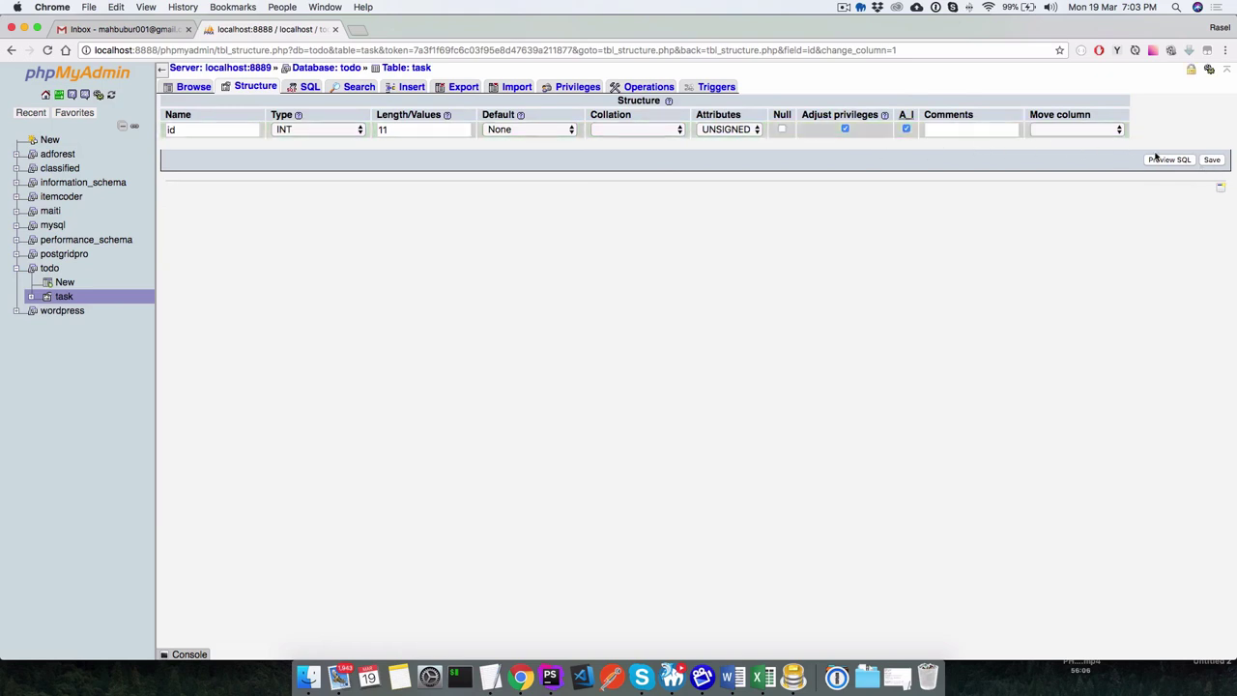
{"action": "left_click", "coordinate": [1212, 160]}
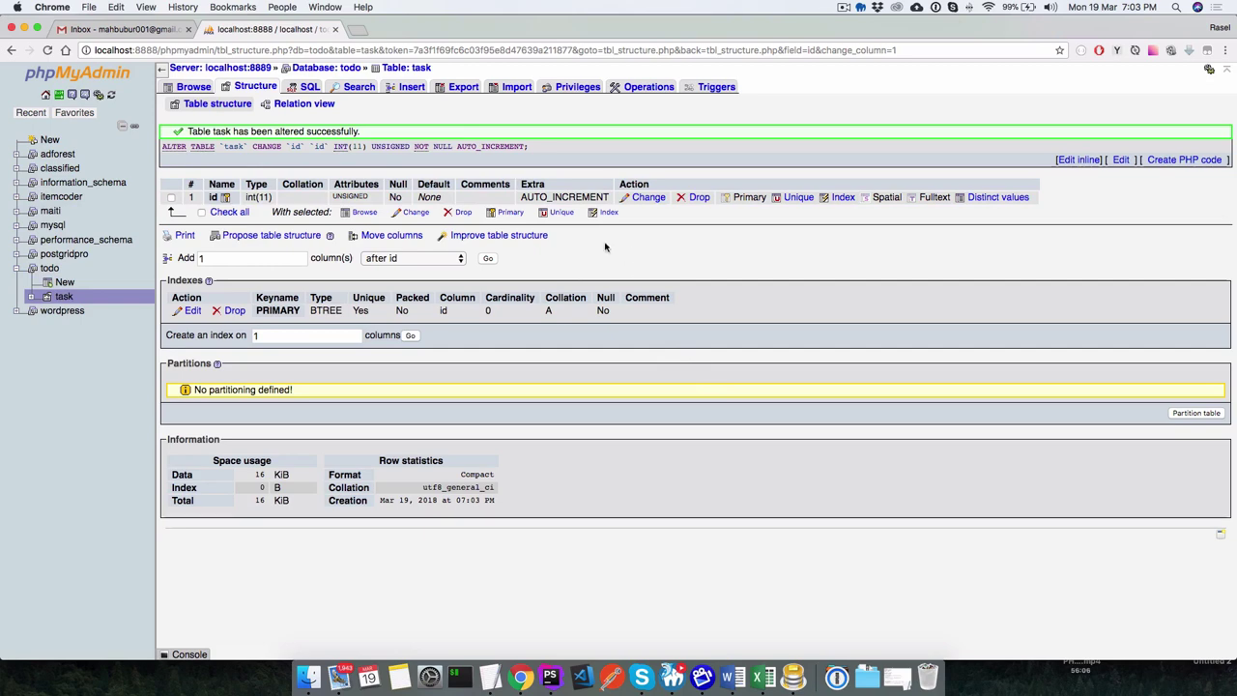
Try dropping the id column twice, which fails because all columns cannot be deleted.
{"action": "left_click", "coordinate": [698, 197]}
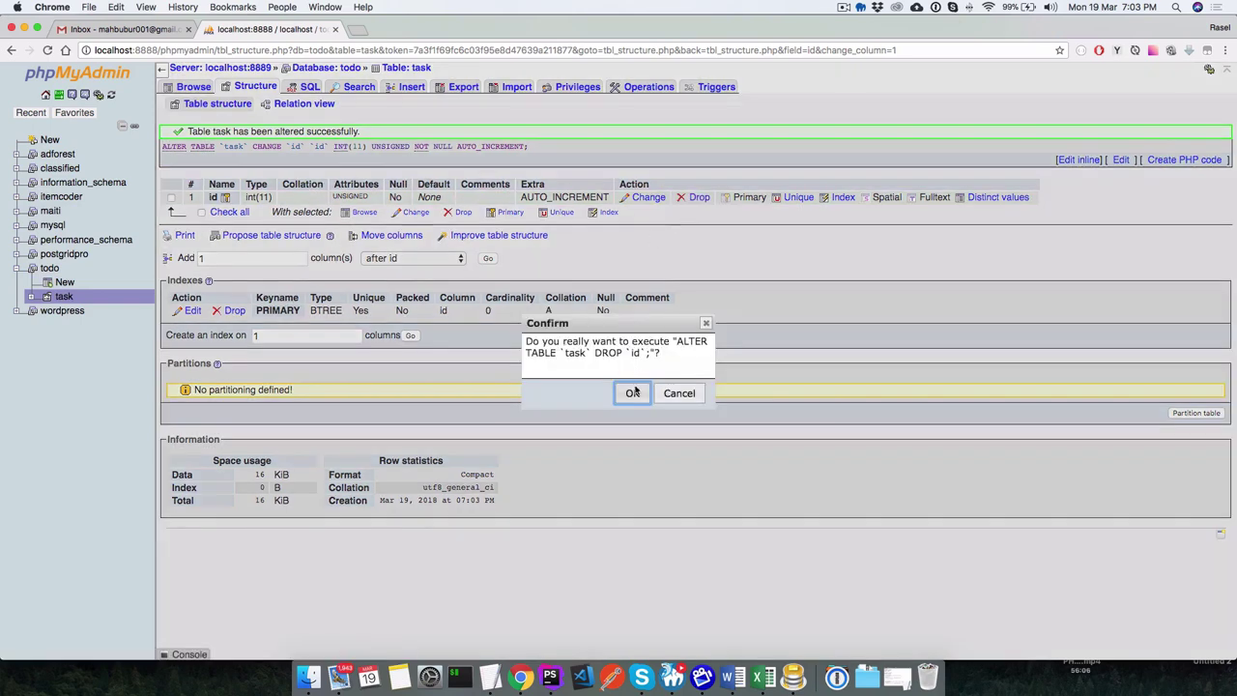
{"action": "left_click", "coordinate": [632, 394]}
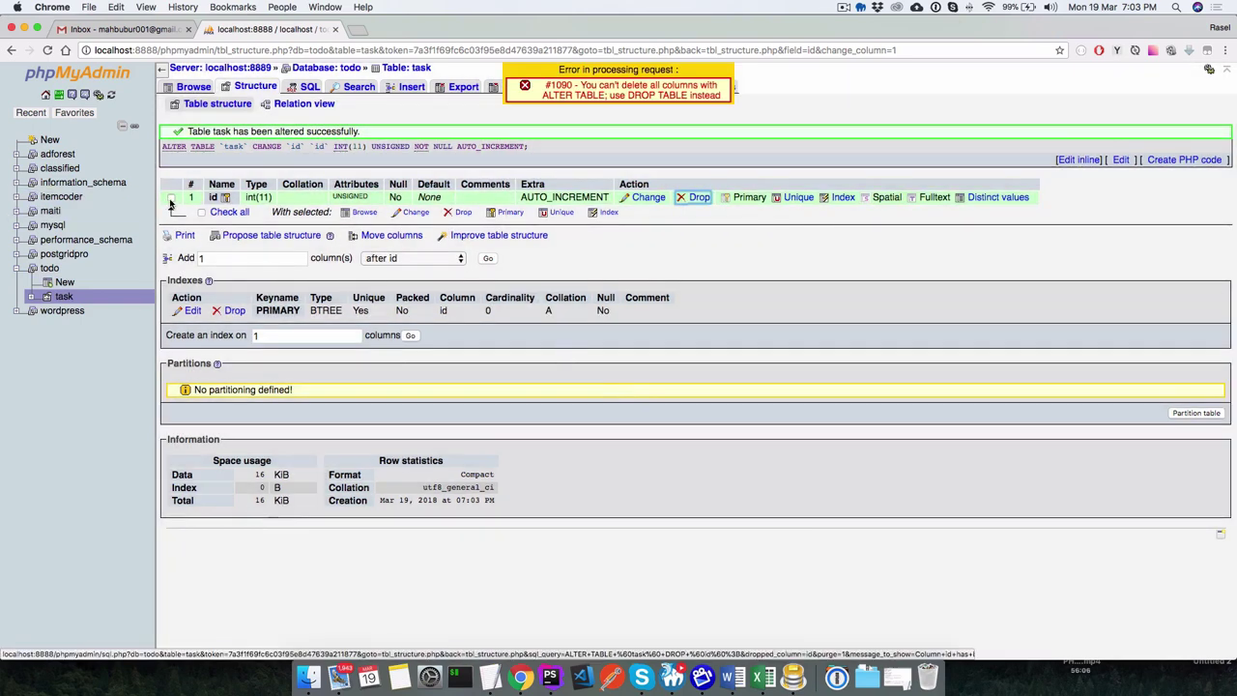
{"action": "left_click", "coordinate": [171, 198]}
{"action": "left_click", "coordinate": [698, 197]}
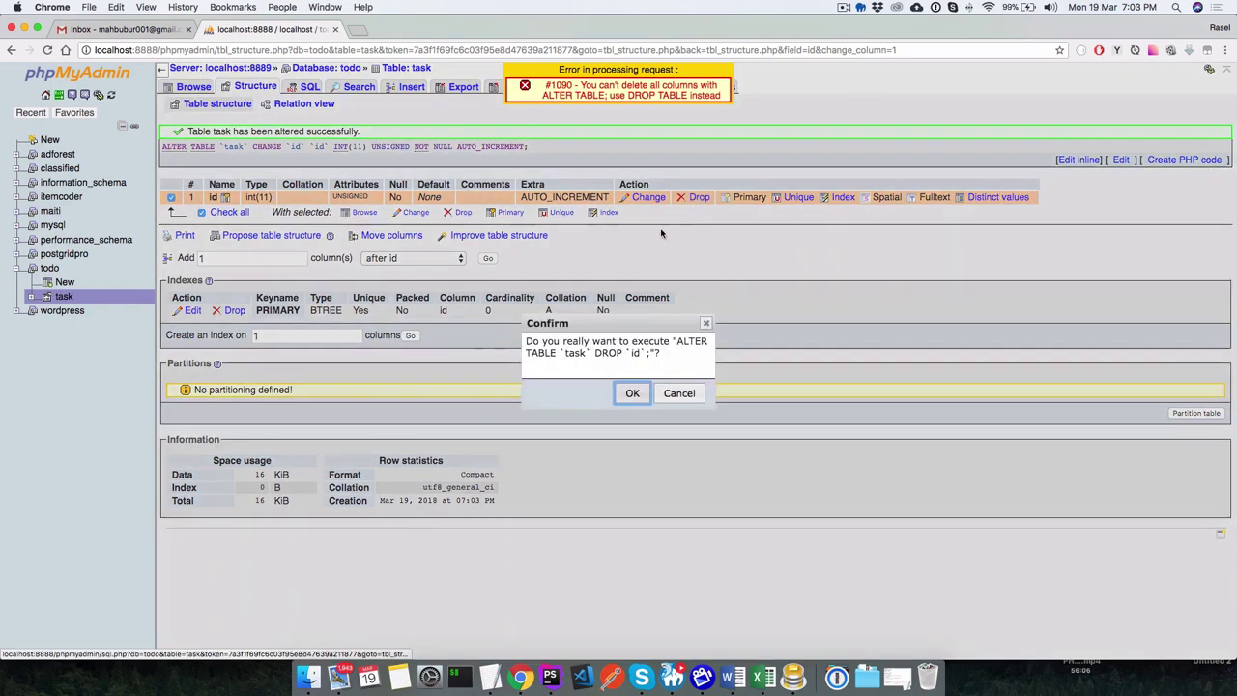
{"action": "left_click", "coordinate": [640, 400]}
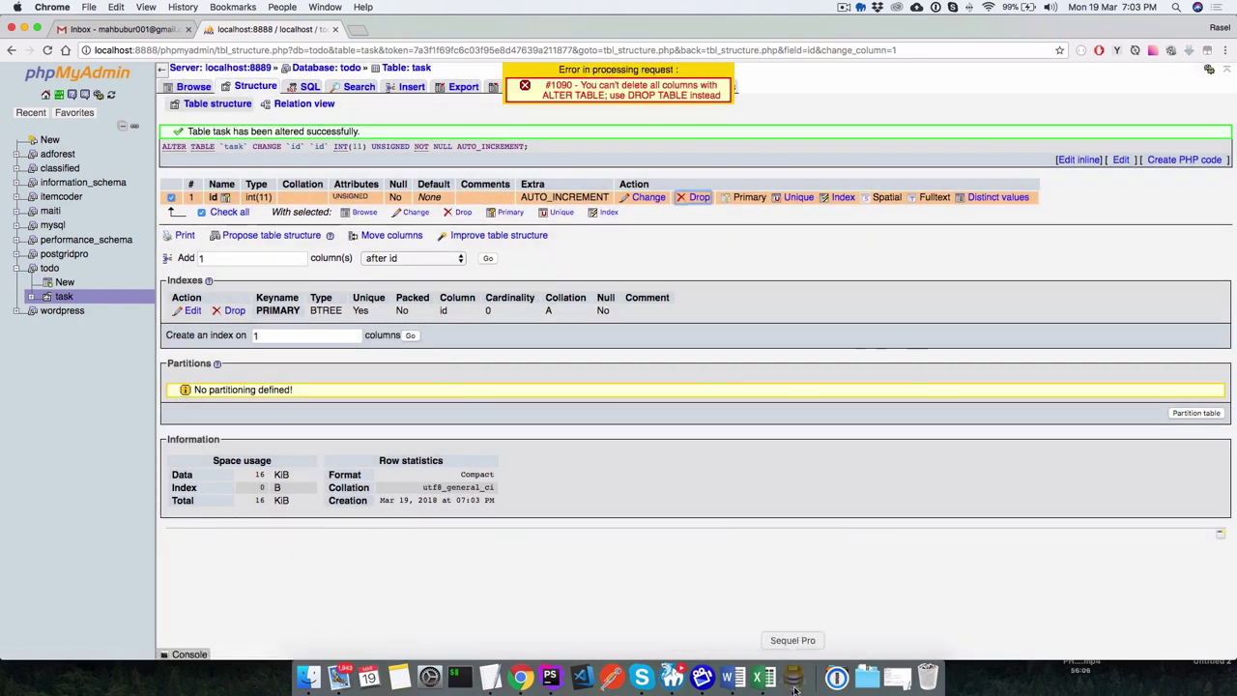
Inspect the table in Sequel Pro, then close it and return to the browser.
{"action": "left_click", "coordinate": [792, 676]}
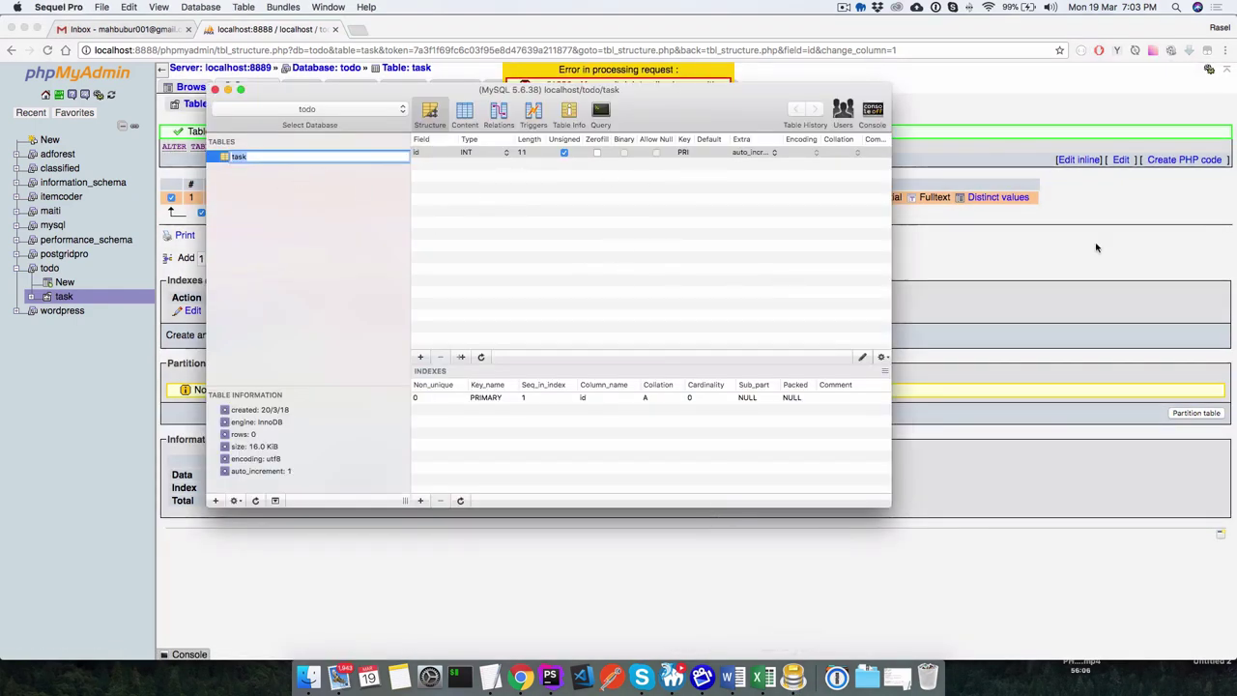
{"action": "left_click", "coordinate": [215, 89]}
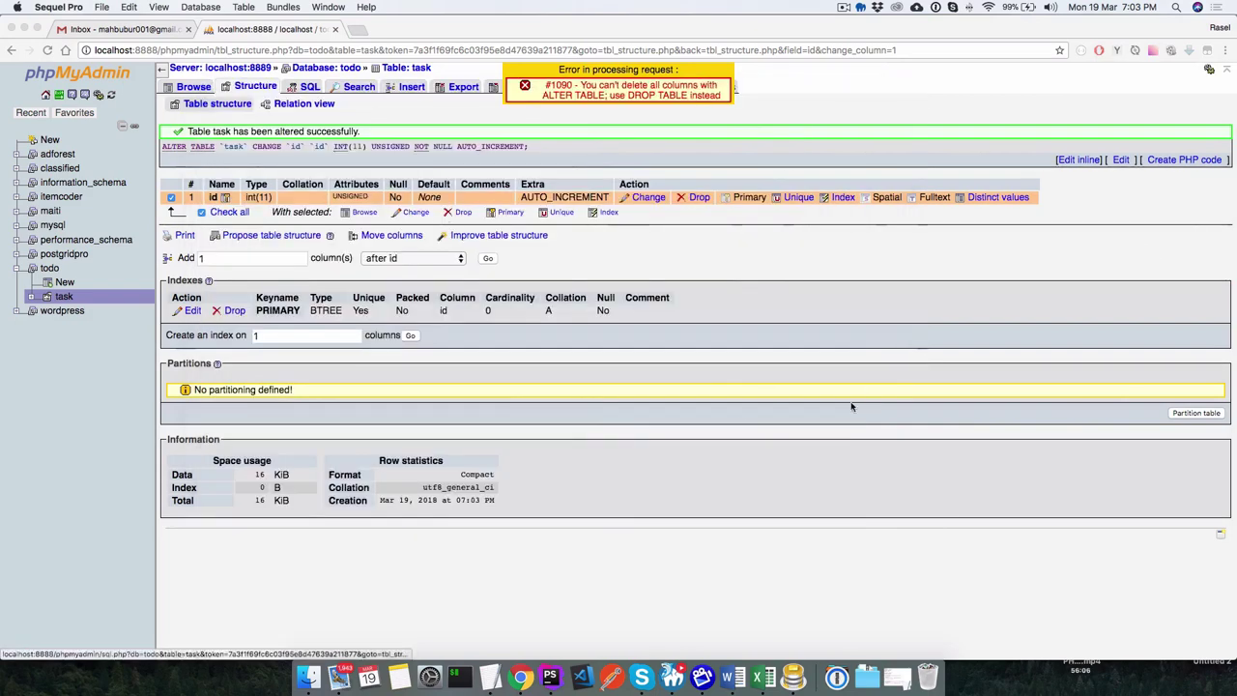
{"action": "left_click", "coordinate": [97, 222]}
Drop the task table from the todo database and confirm the DROP TABLE prompt.
{"action": "left_click", "coordinate": [50, 270]}
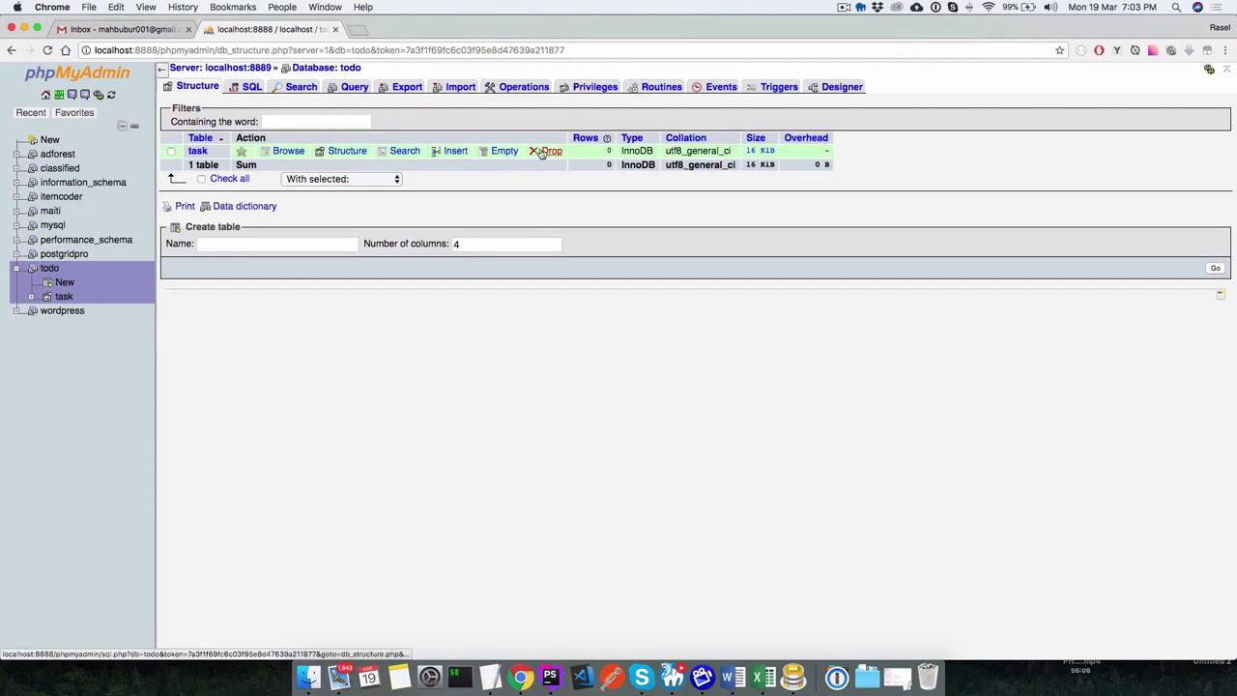
{"action": "left_click", "coordinate": [547, 151]}
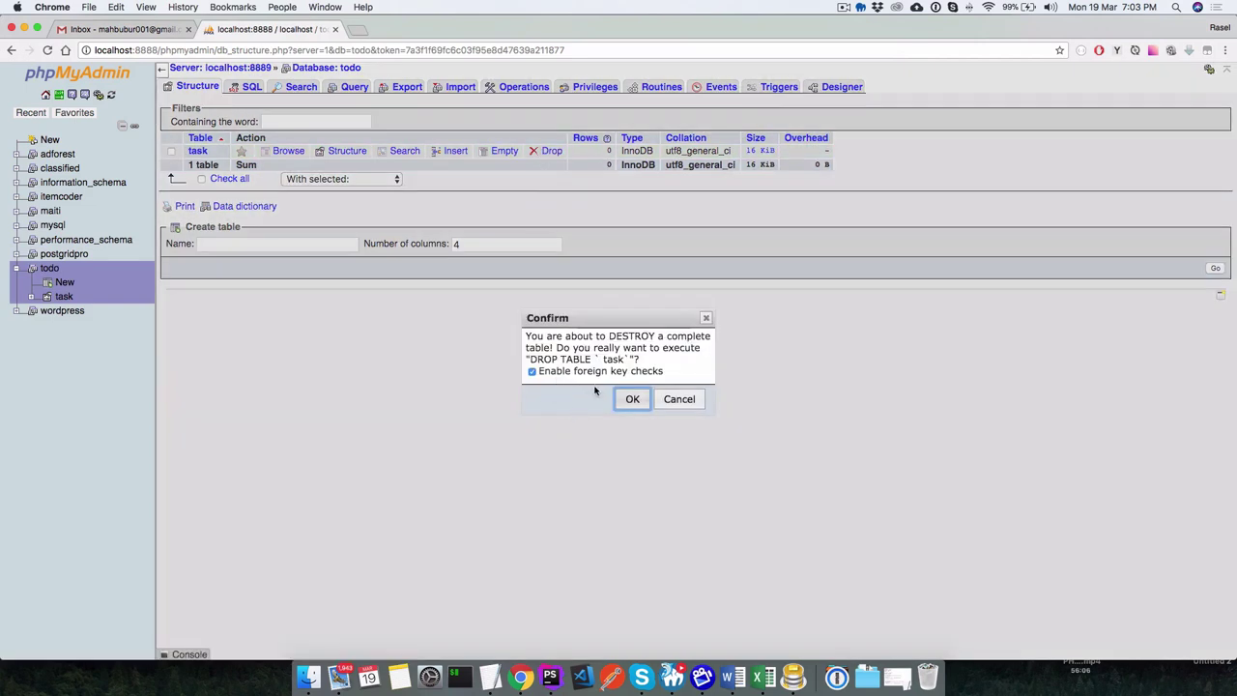
{"action": "left_click_drag", "start_coordinate": [634, 323], "coordinate": [636, 293]}
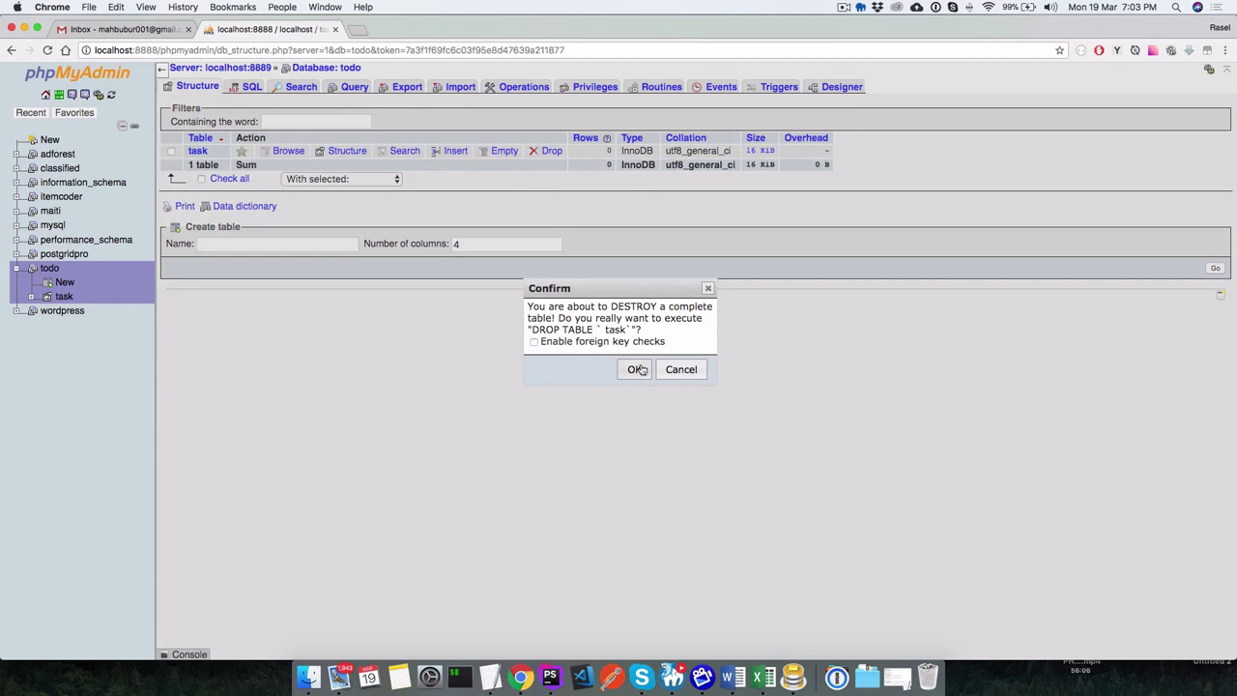
{"action": "left_click", "coordinate": [634, 369]}
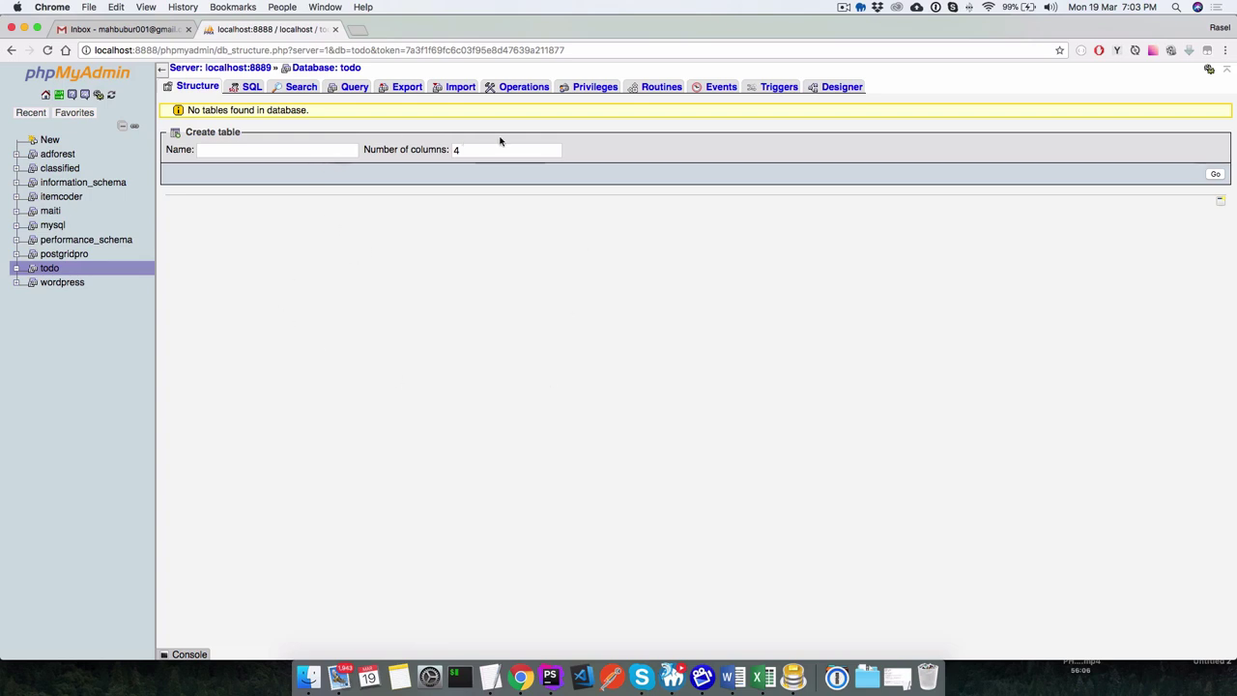
Start a new table named task with 3 columns in the todo database.
{"action": "left_click", "coordinate": [253, 150]}
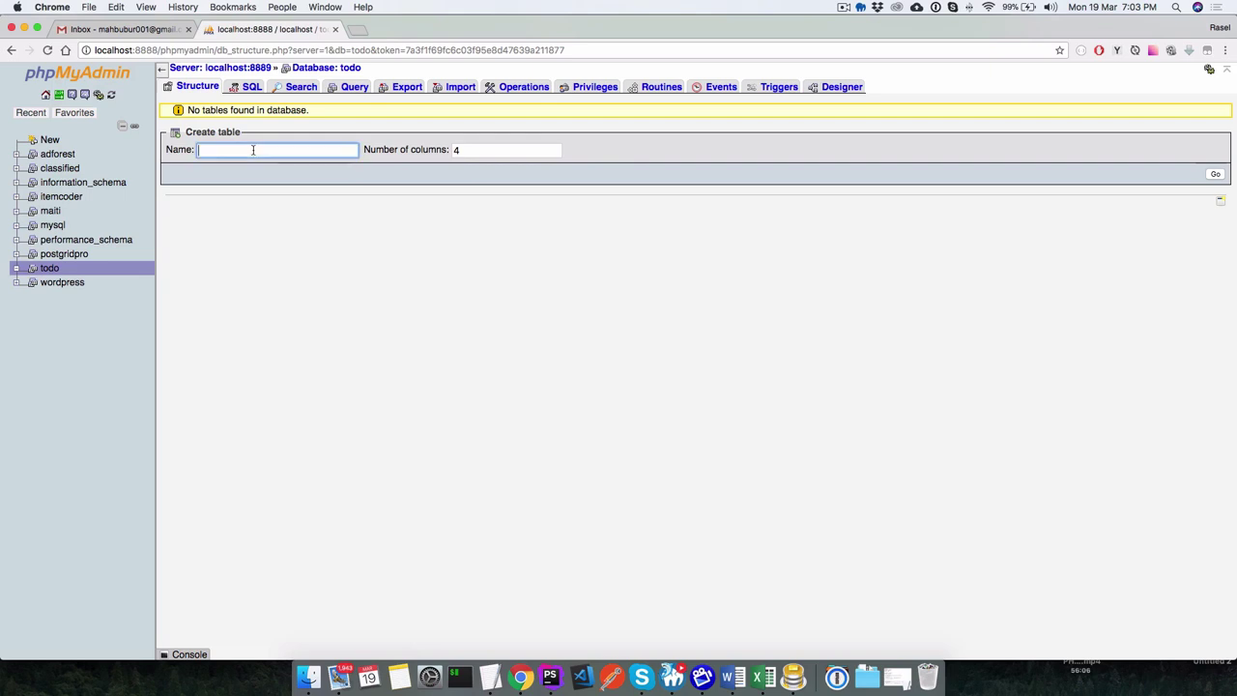
{"action": "type", "text": "task"}
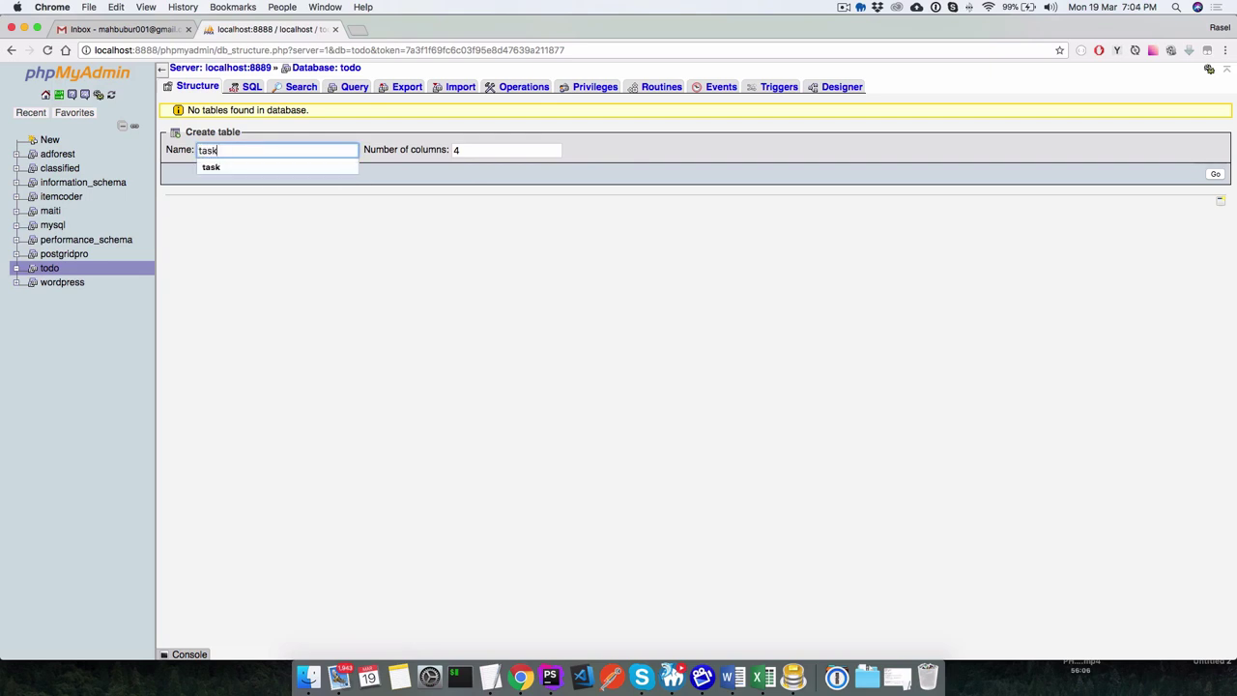
{"action": "left_click", "coordinate": [382, 283]}
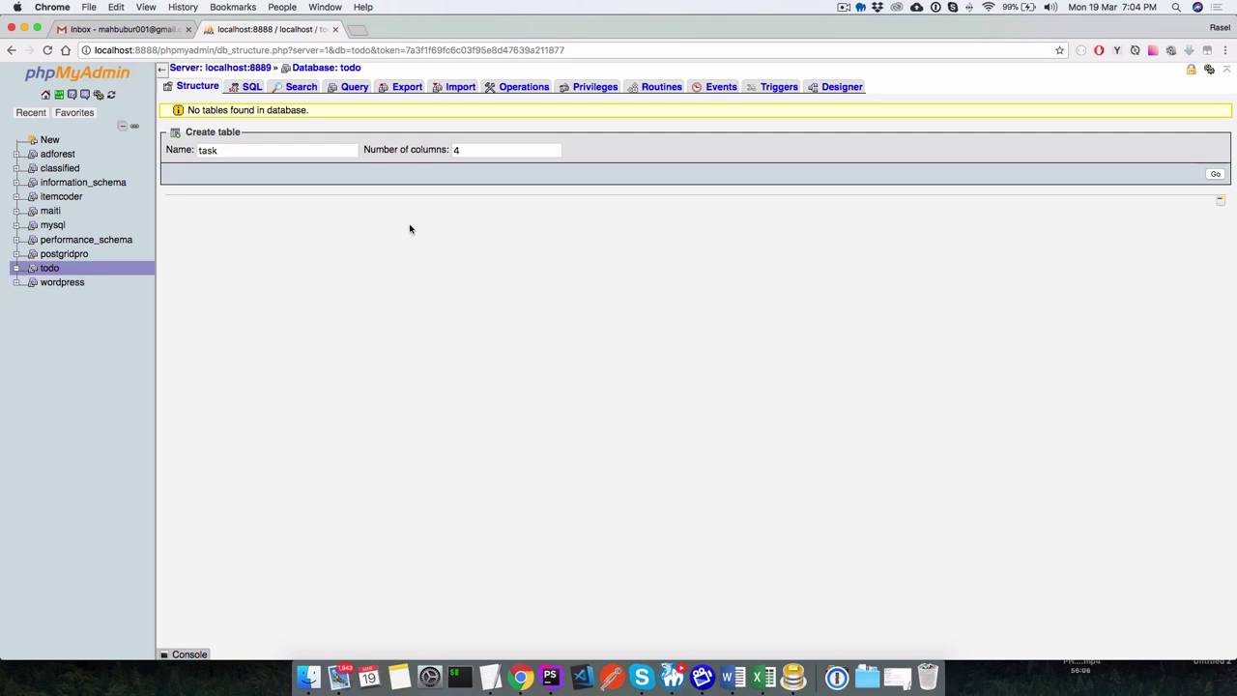
{"action": "double_click", "coordinate": [458, 150]}
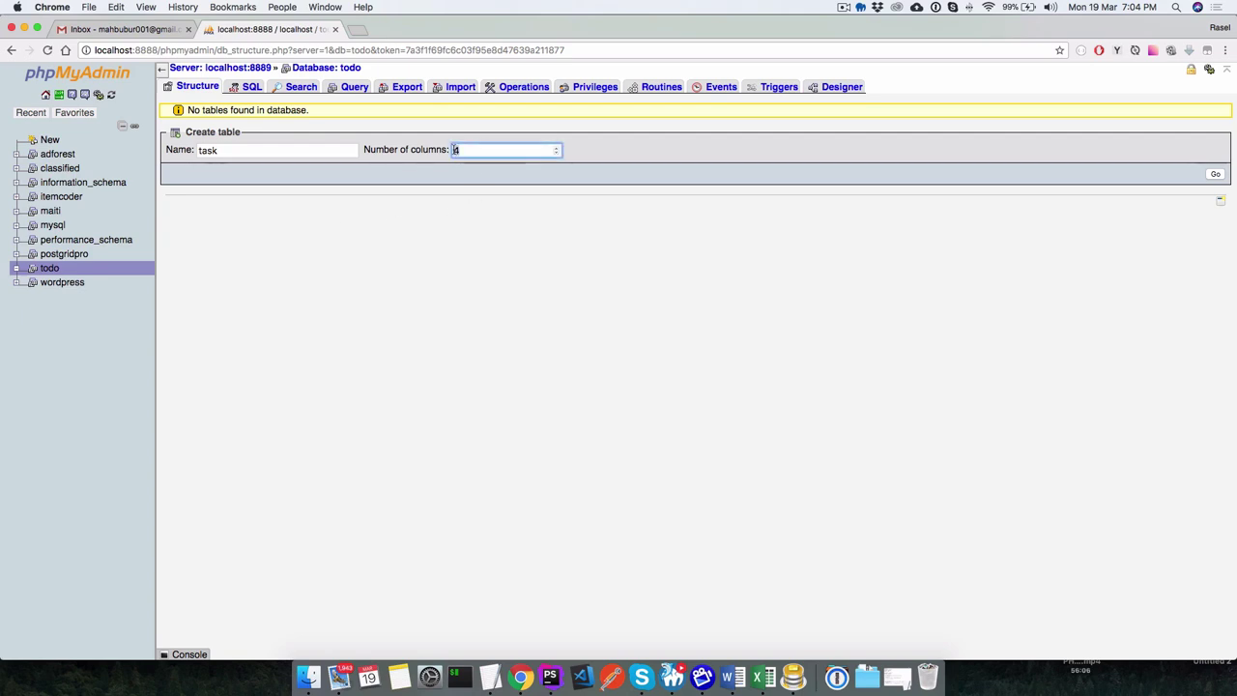
{"action": "type", "text": "3"}
{"action": "left_click", "coordinate": [1208, 173]}
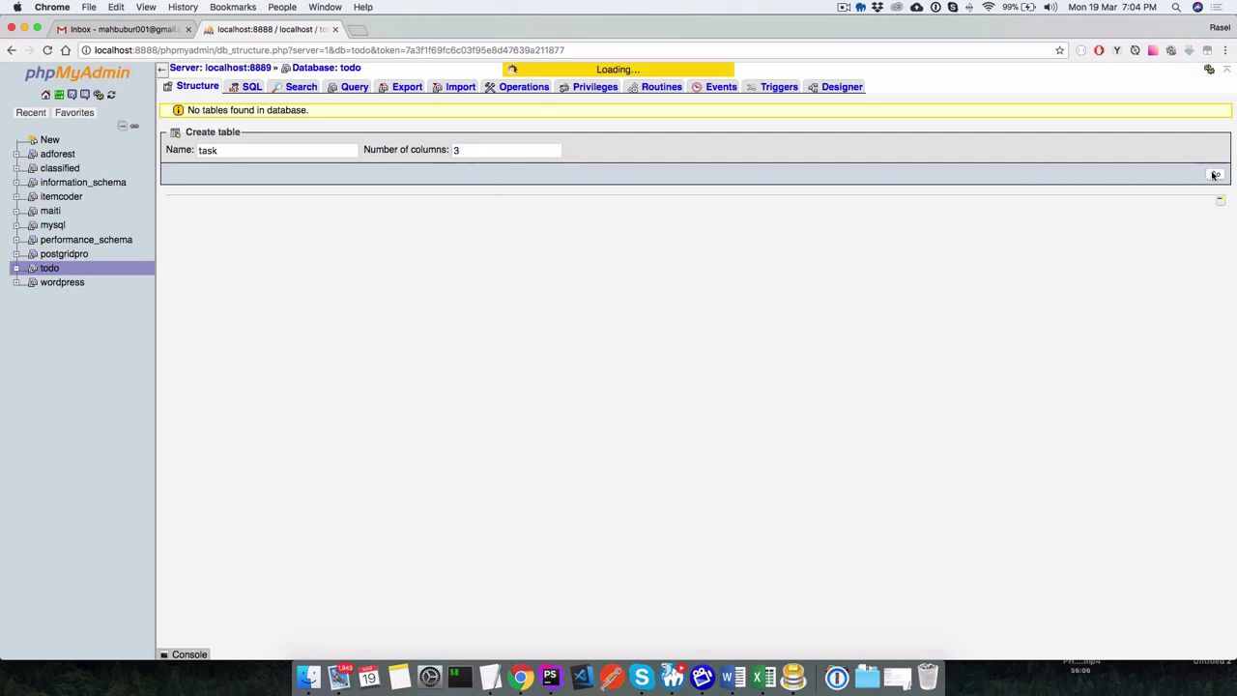
Name the first two columns id and task.
{"action": "left_click", "coordinate": [202, 152]}
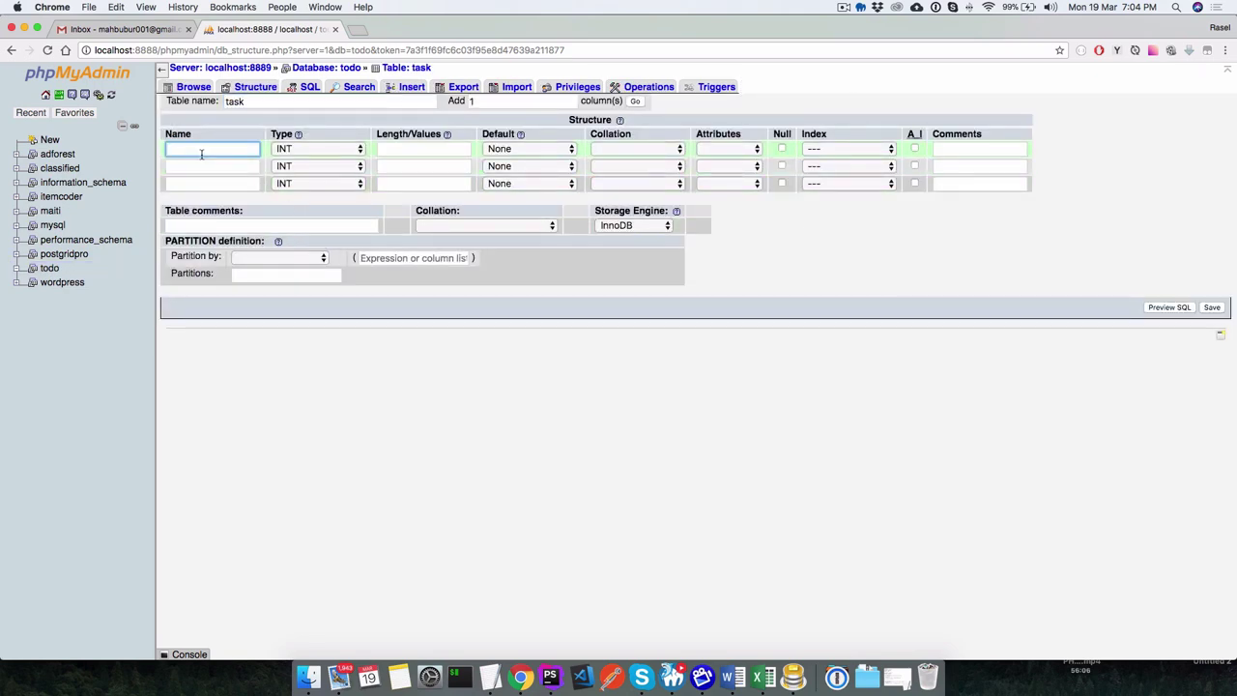
{"action": "type", "text": "id"}
{"action": "left_click", "coordinate": [190, 166]}
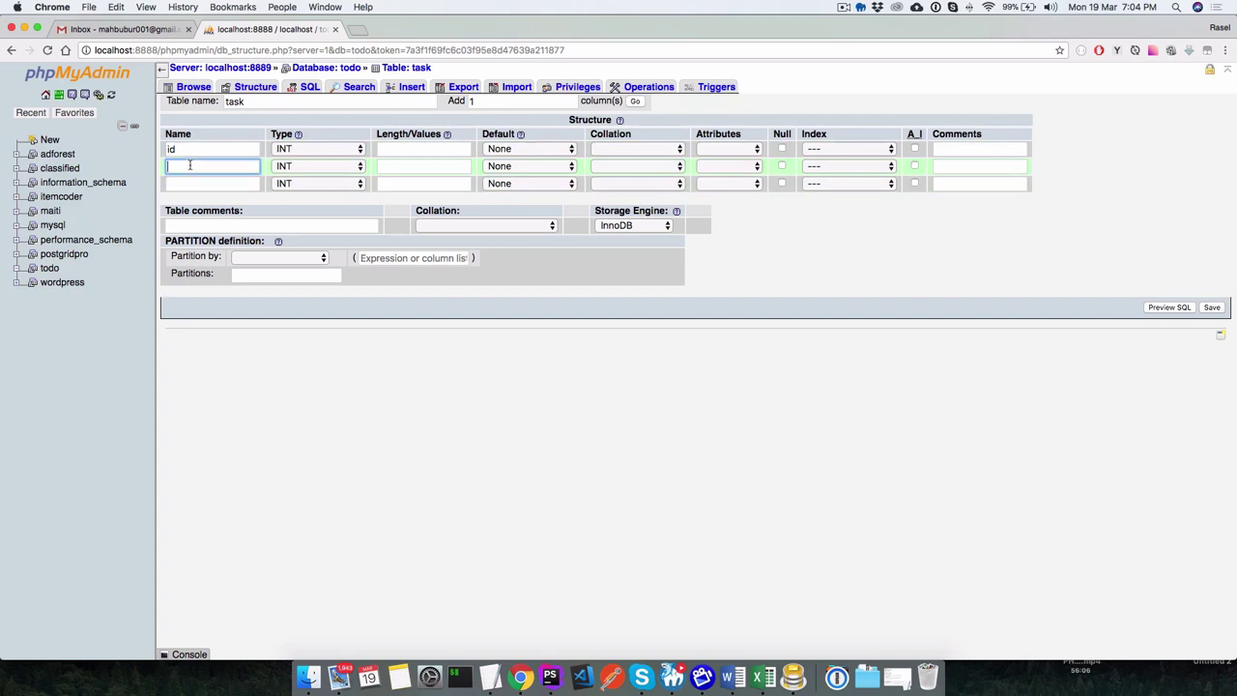
{"action": "type", "text": "task"}
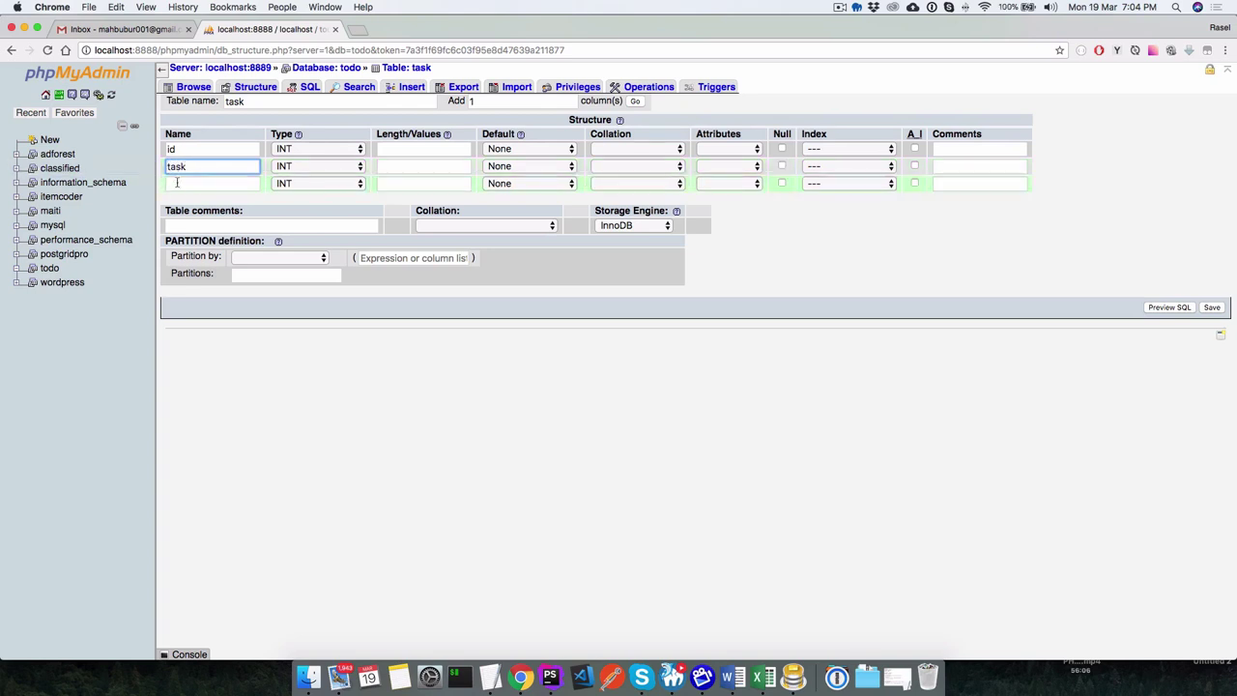
{"action": "left_click", "coordinate": [193, 181]}
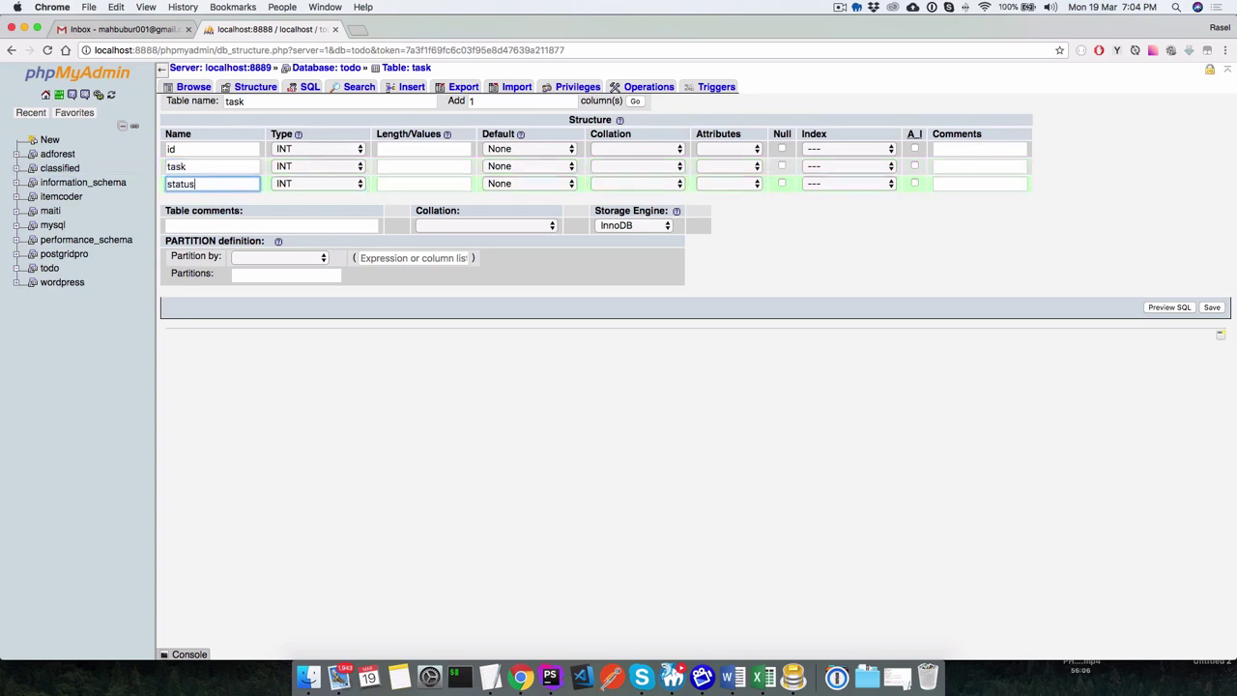
Make task VARCHAR and status BOOLEAN with a custom default of 0.
{"action": "left_click", "coordinate": [312, 166]}
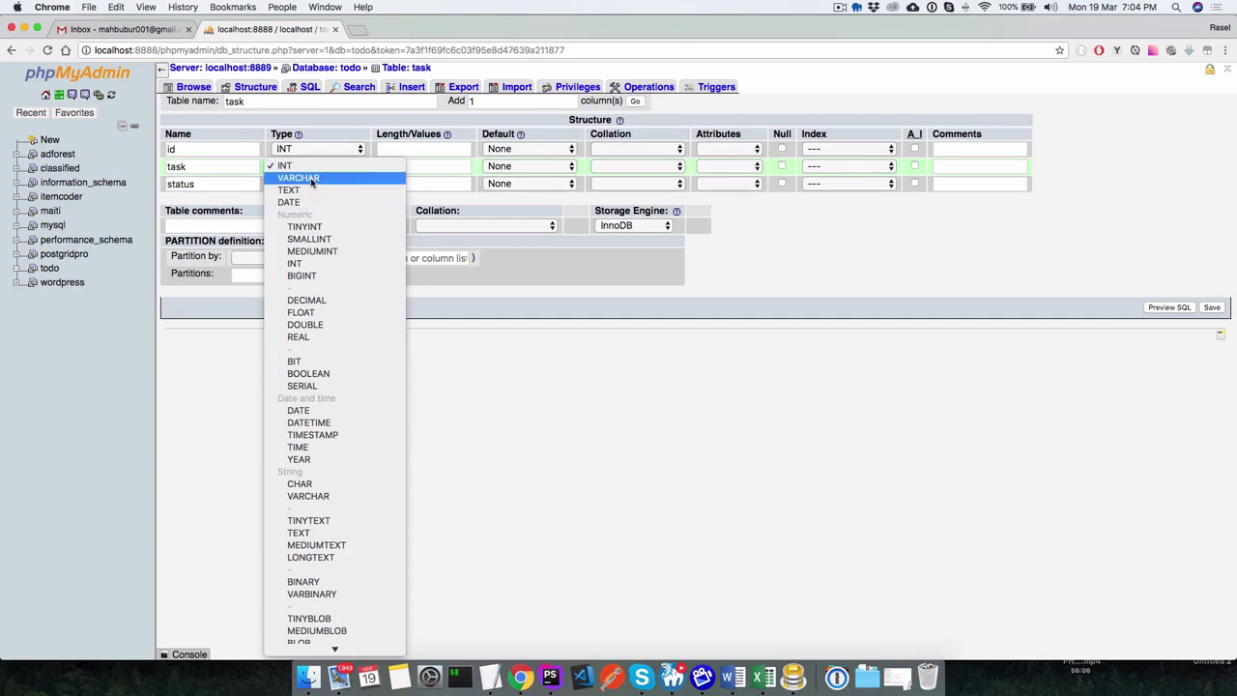
{"action": "left_click", "coordinate": [312, 179]}
{"action": "left_click", "coordinate": [287, 184]}
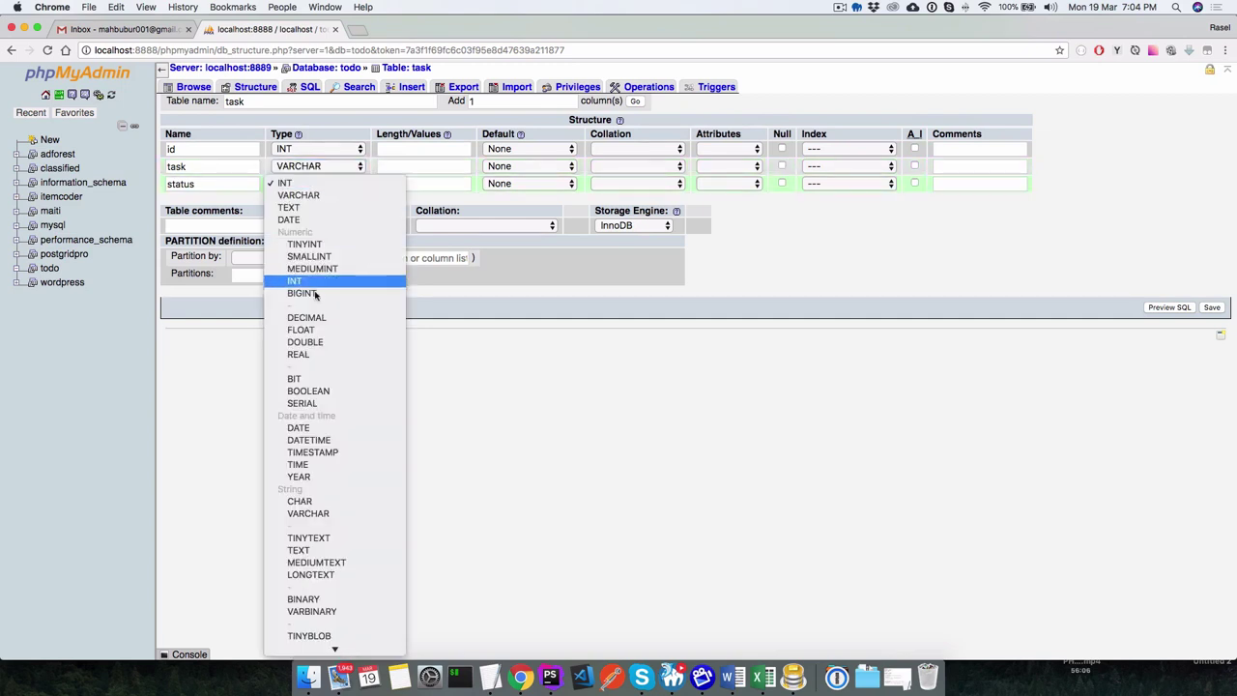
{"action": "left_click", "coordinate": [319, 391]}
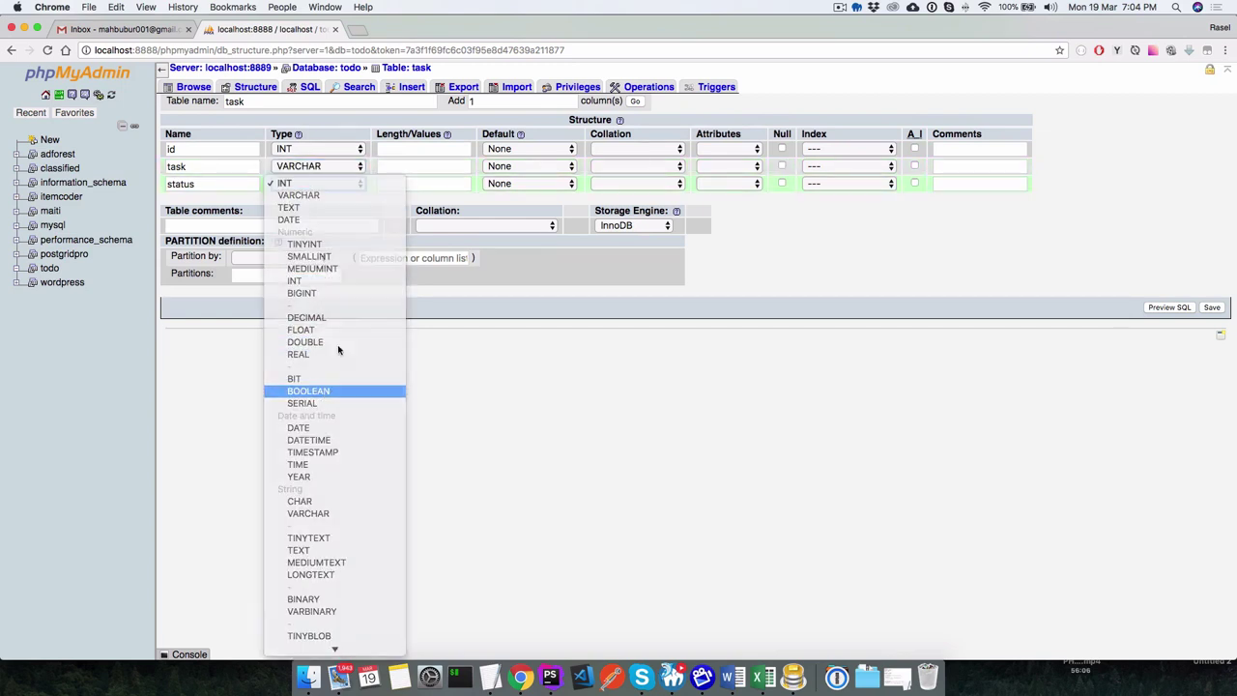
{"action": "left_click", "coordinate": [512, 184]}
{"action": "left_click", "coordinate": [512, 196]}
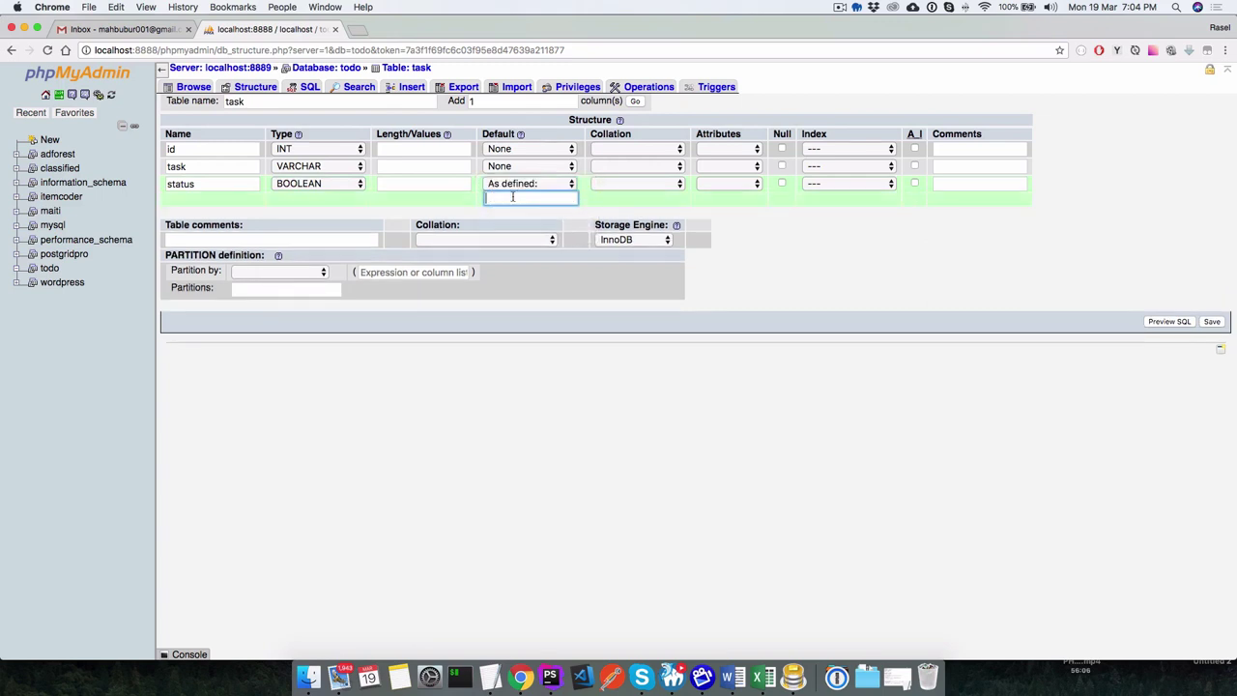
{"action": "type", "text": "0"}
Give id length 11 and task length 25, leave id default None, and save.
{"action": "left_click", "coordinate": [406, 166]}
{"action": "type", "text": "11"}
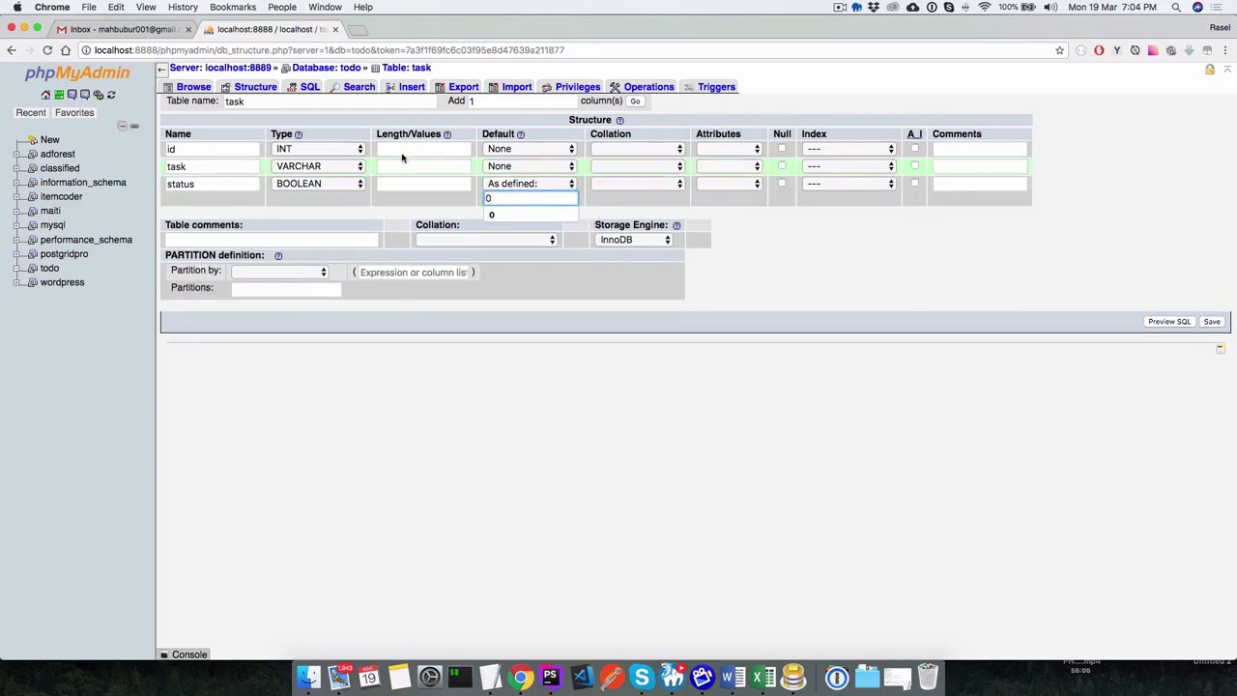
{"action": "left_click", "coordinate": [406, 149]}
{"action": "type", "text": "11"}
{"action": "double_click", "coordinate": [400, 166]}
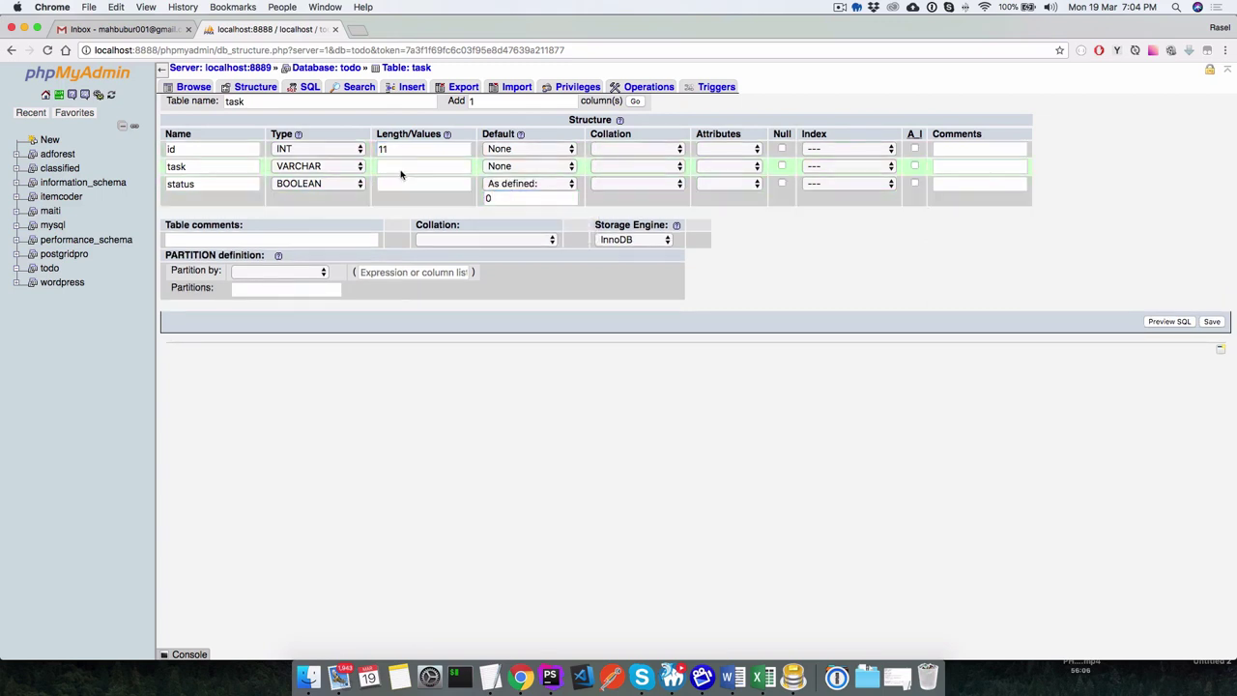
{"action": "key", "text": "BackSpace"}
{"action": "type", "text": "25"}
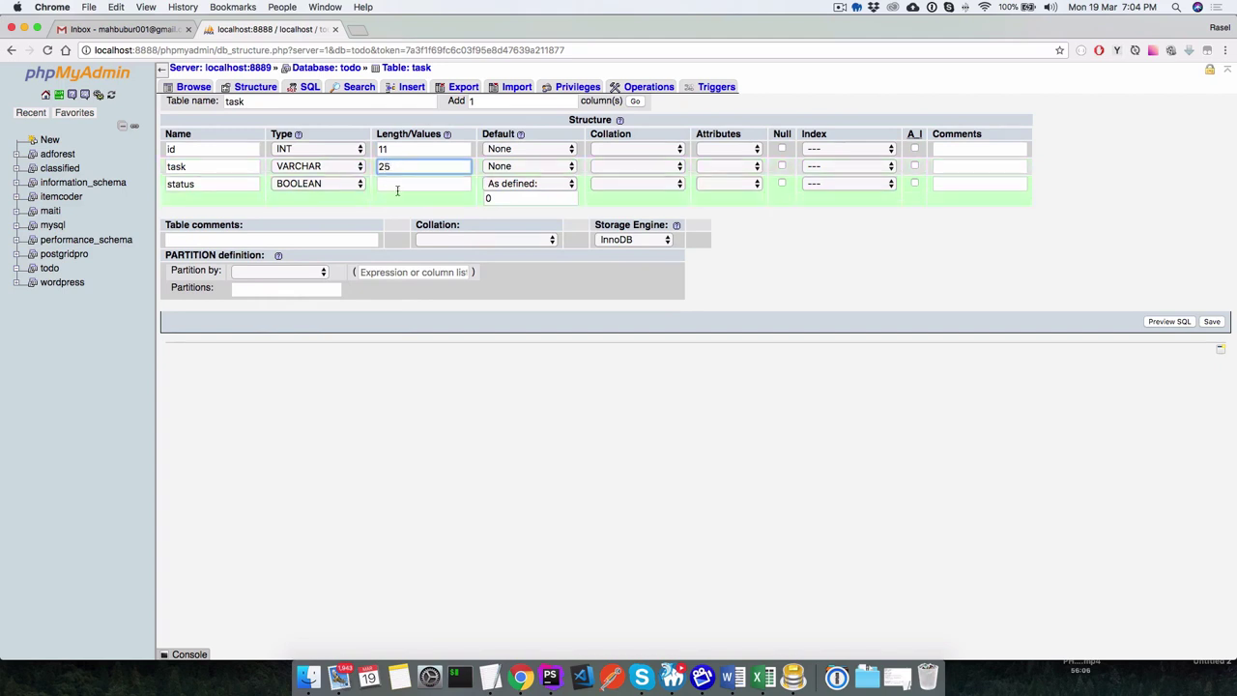
{"action": "left_click", "coordinate": [445, 206]}
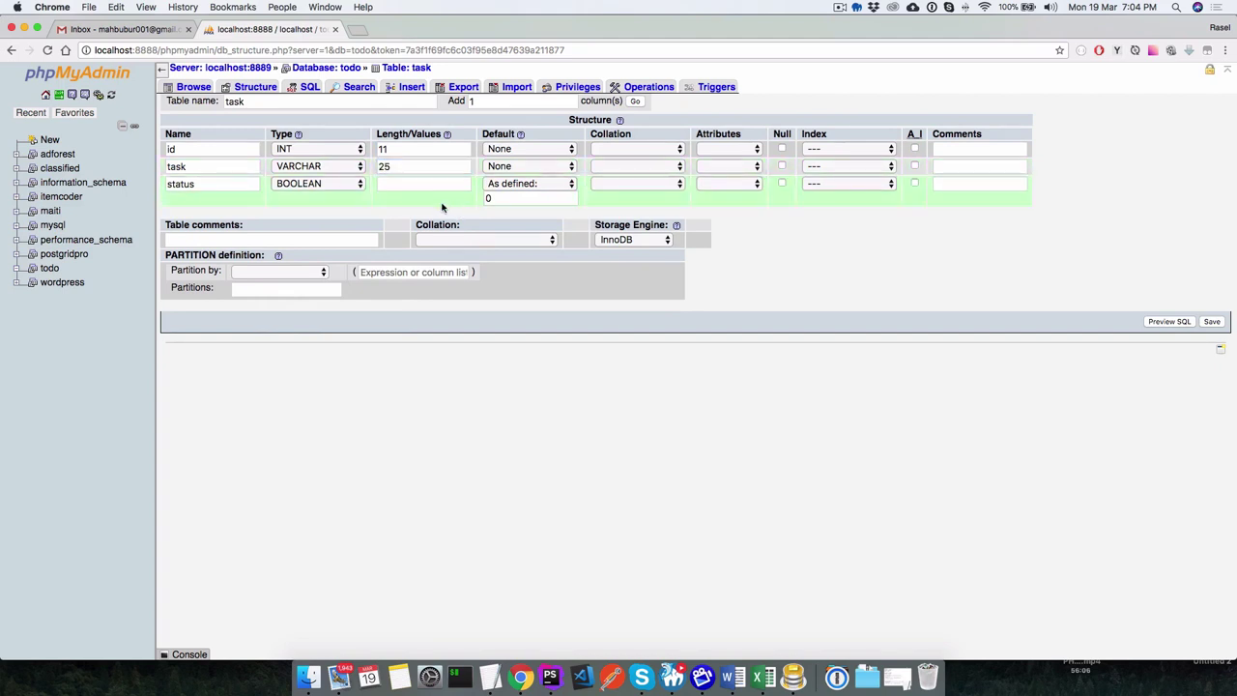
{"action": "left_click", "coordinate": [546, 152]}
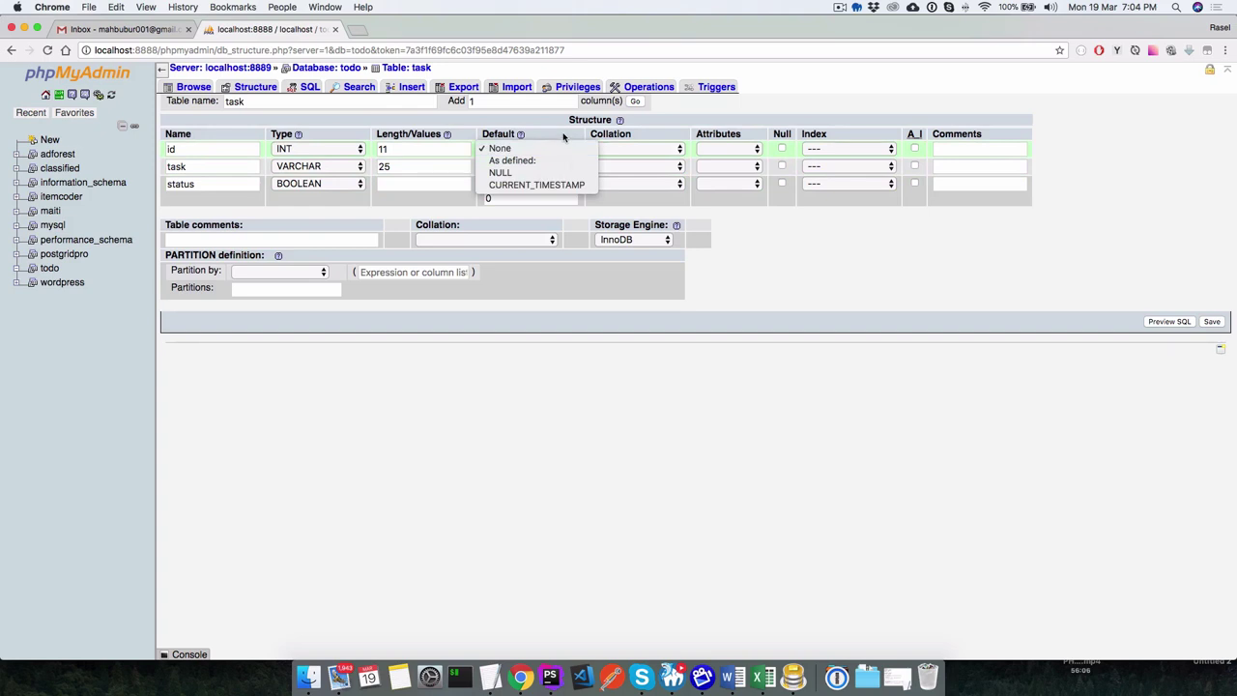
{"action": "left_click", "coordinate": [530, 152]}
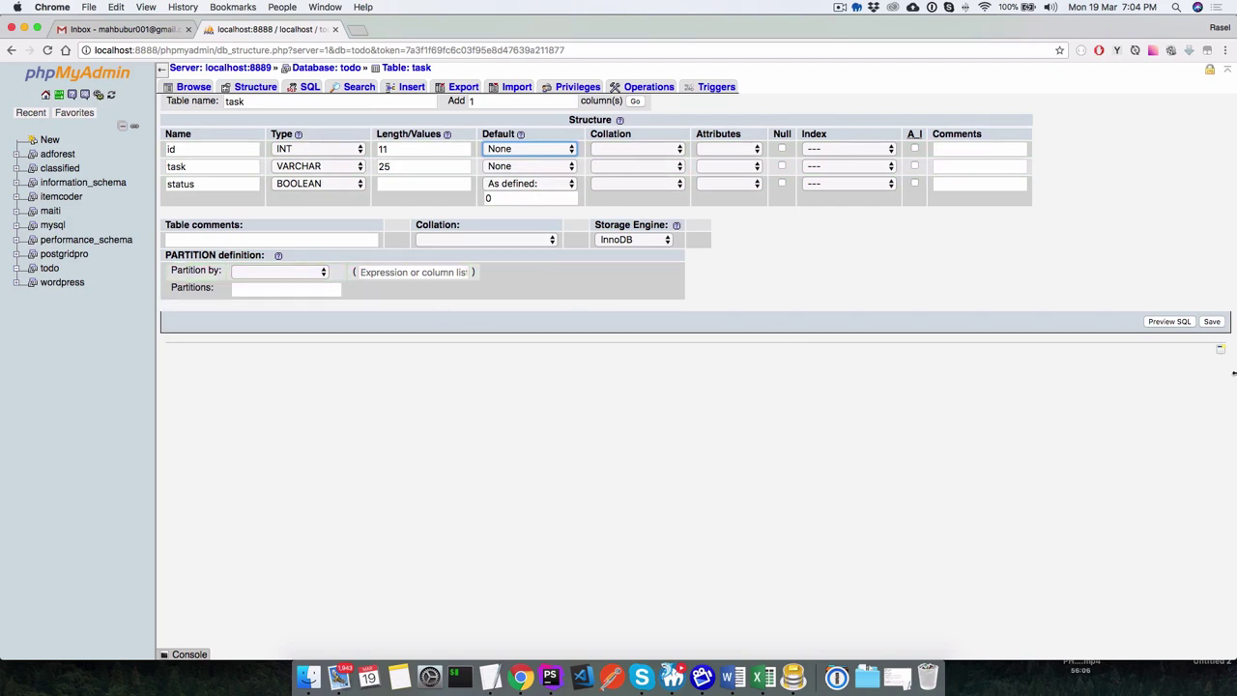
{"action": "left_click", "coordinate": [1214, 323]}
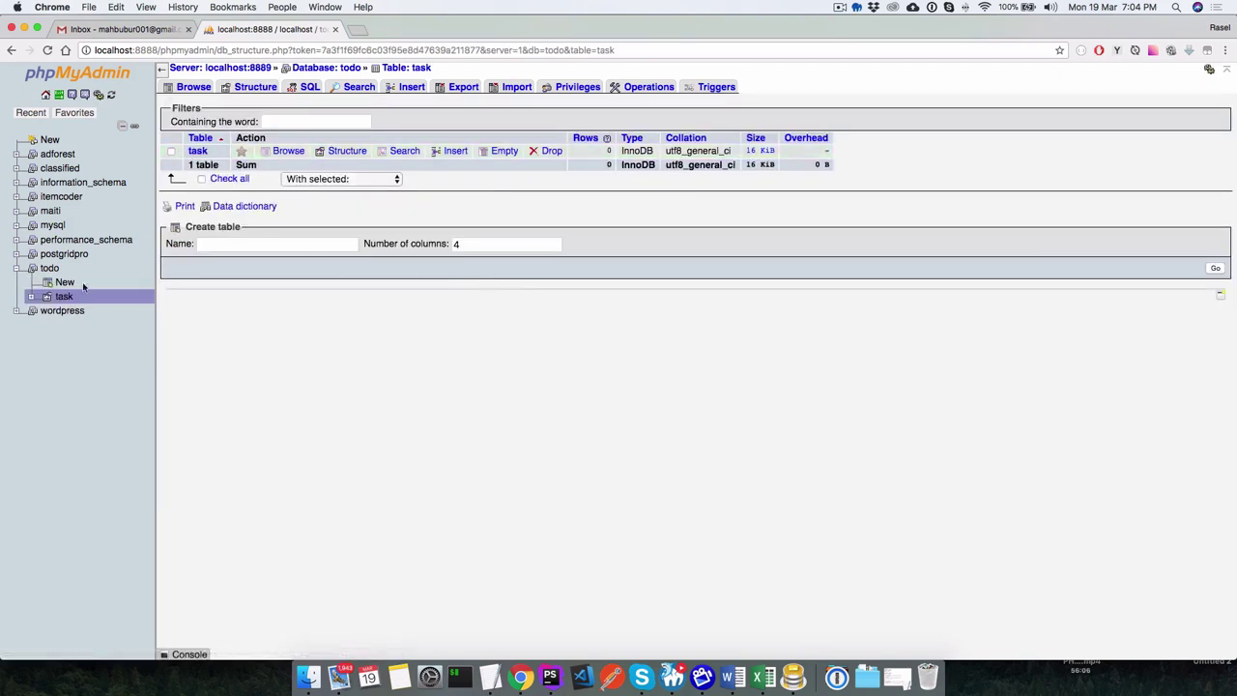
Make id the PRIMARY key of the task table from its Structure view.
{"action": "left_click", "coordinate": [49, 269]}
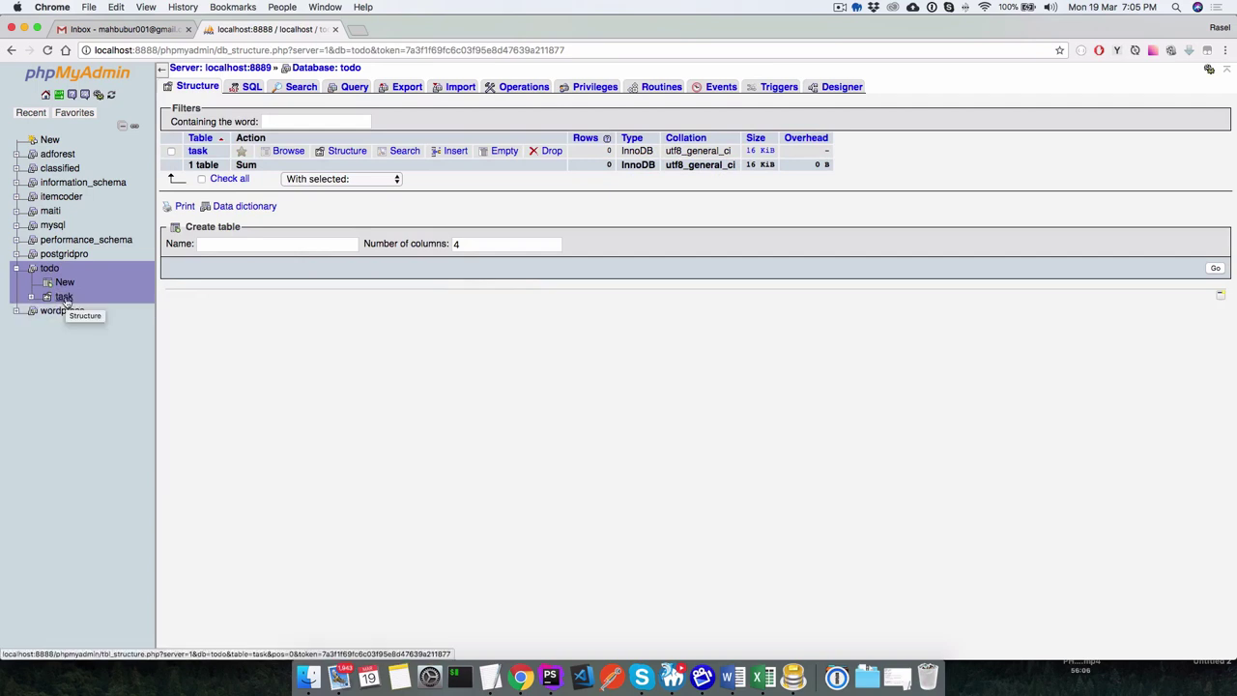
{"action": "left_click", "coordinate": [64, 298]}
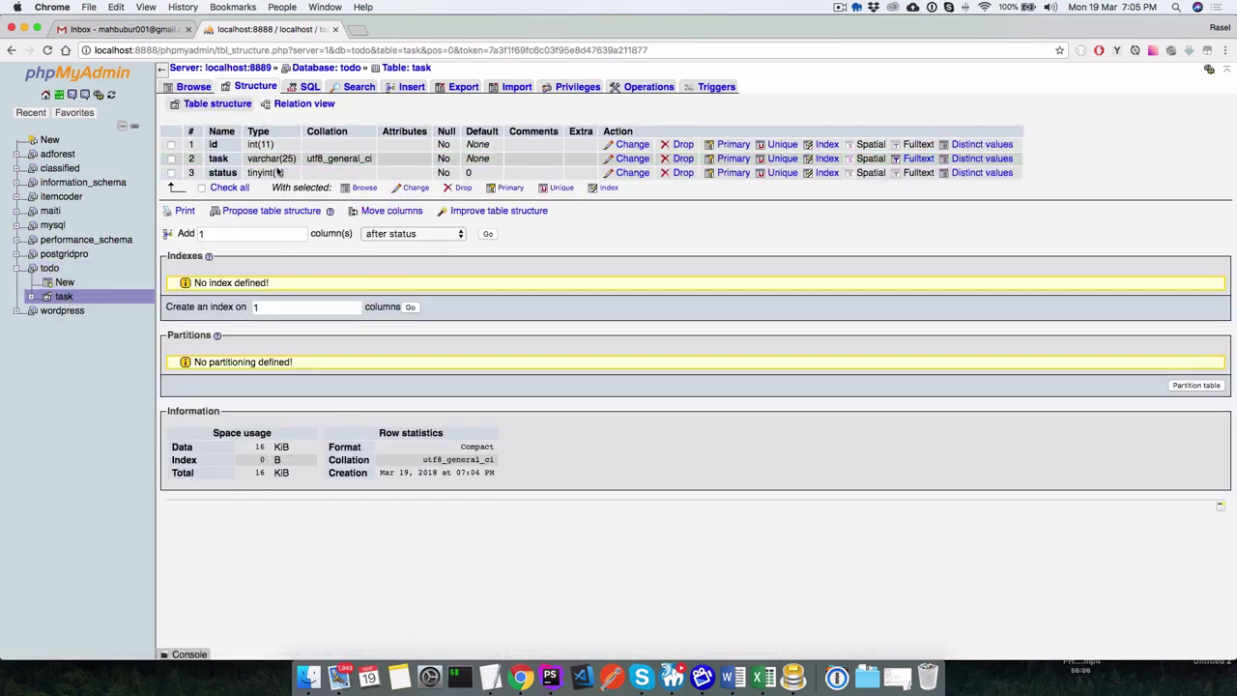
{"action": "left_click", "coordinate": [193, 86]}
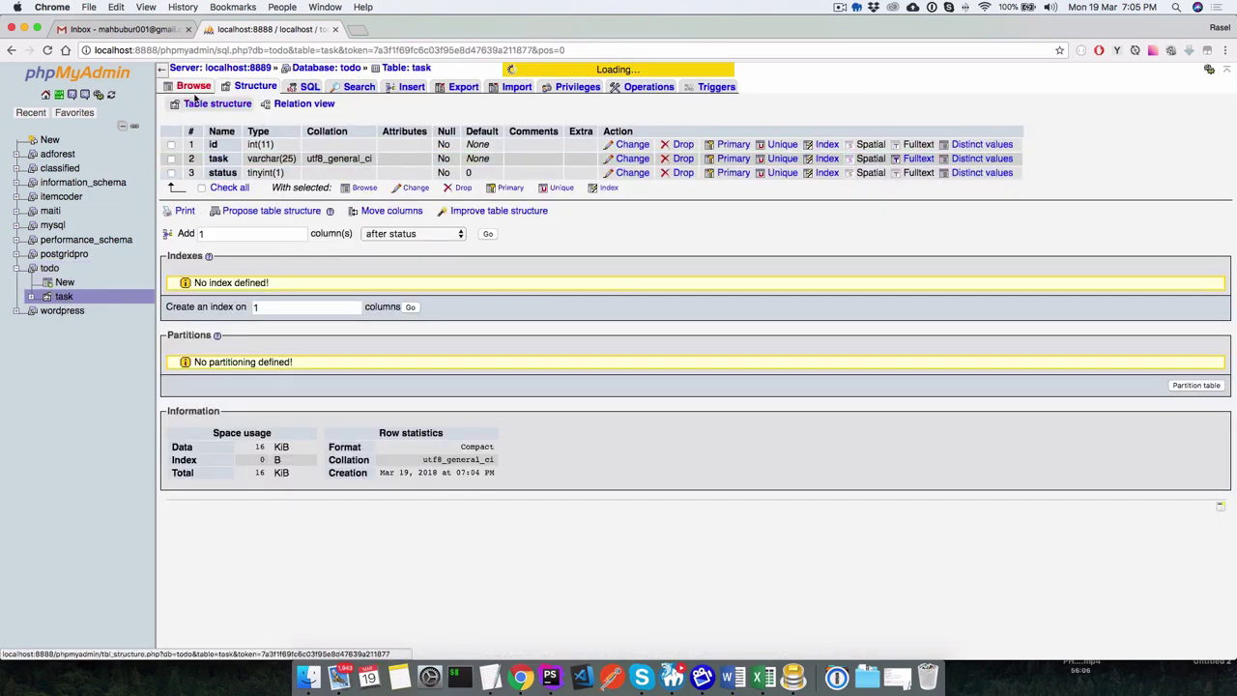
{"action": "left_click", "coordinate": [255, 87]}
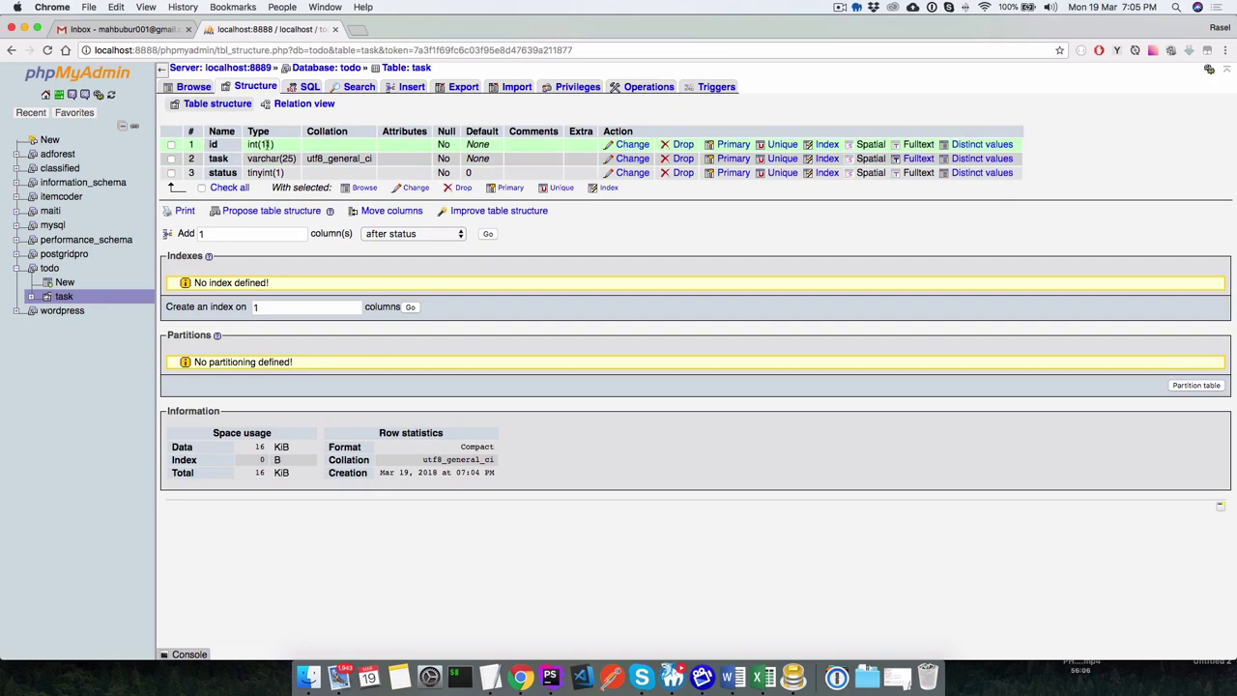
{"action": "left_click", "coordinate": [730, 147]}
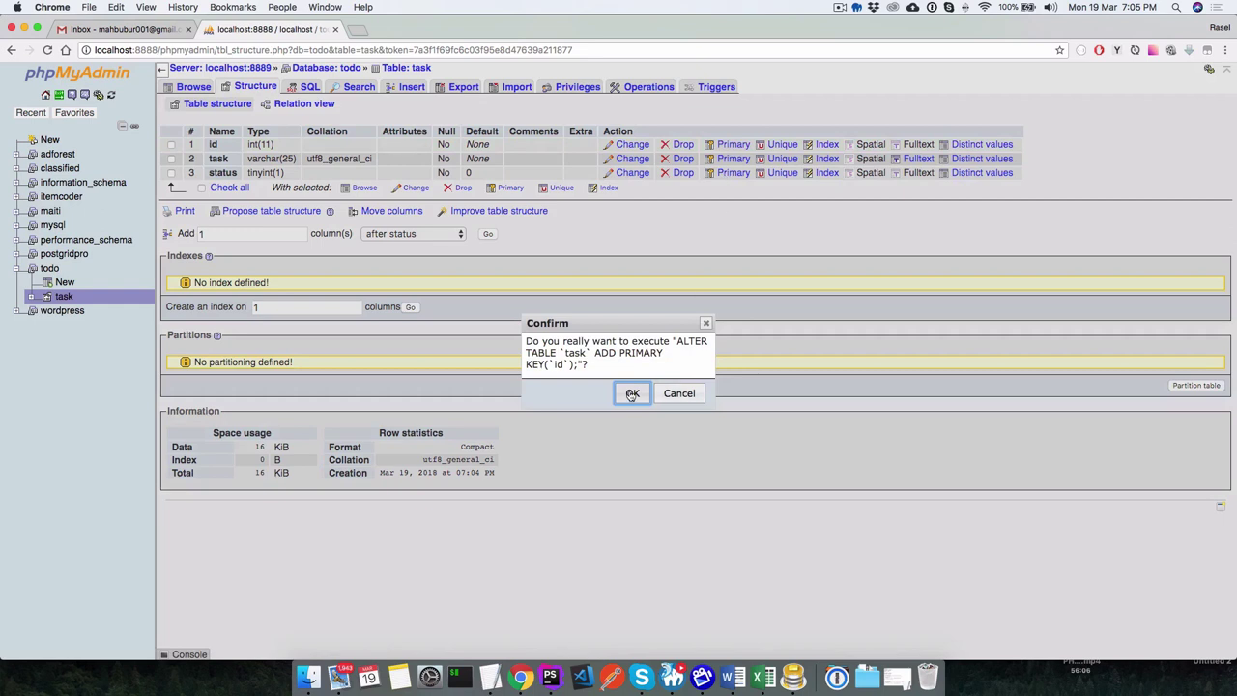
{"action": "left_click", "coordinate": [632, 393]}
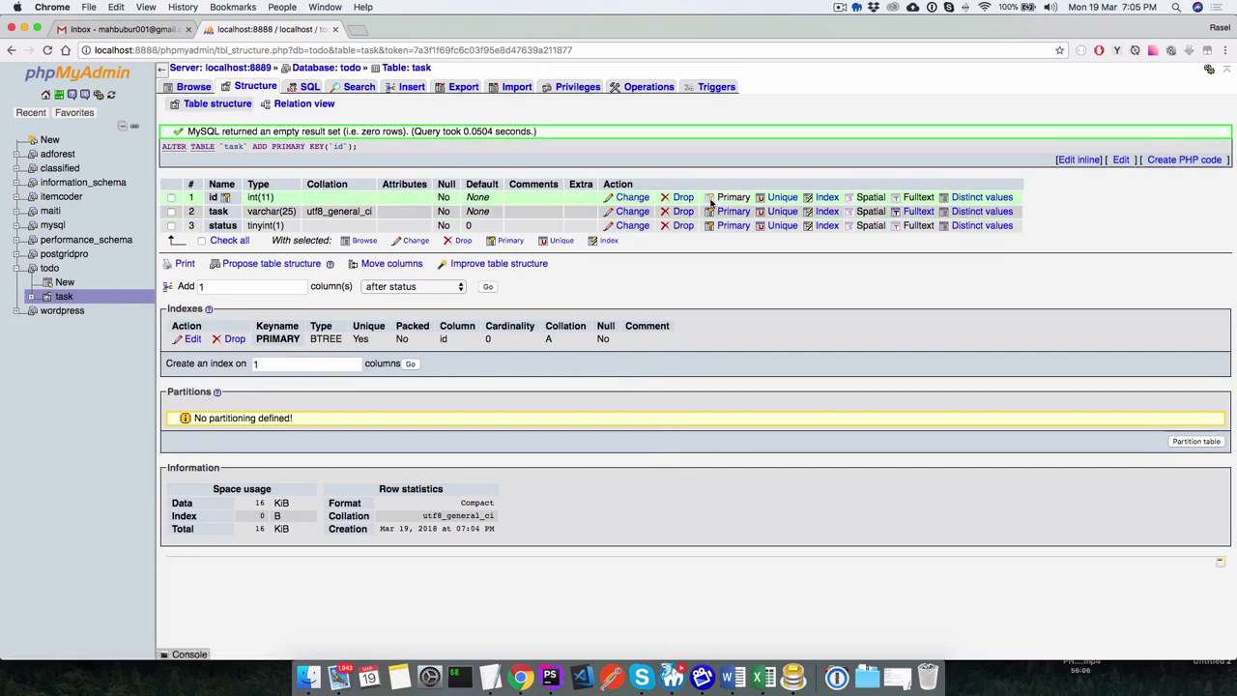
{"action": "left_click", "coordinate": [632, 197]}
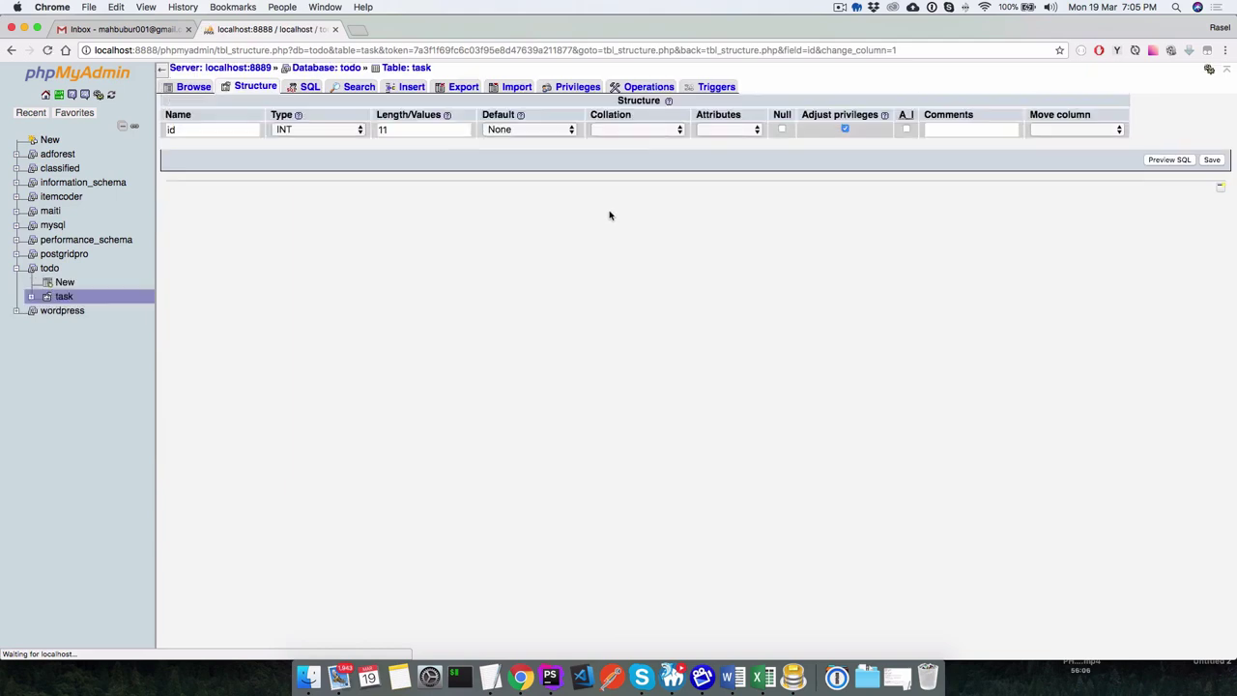
Enable AUTO_INCREMENT on the id column, save, and browse the still-empty task table.
{"action": "left_click", "coordinate": [906, 128]}
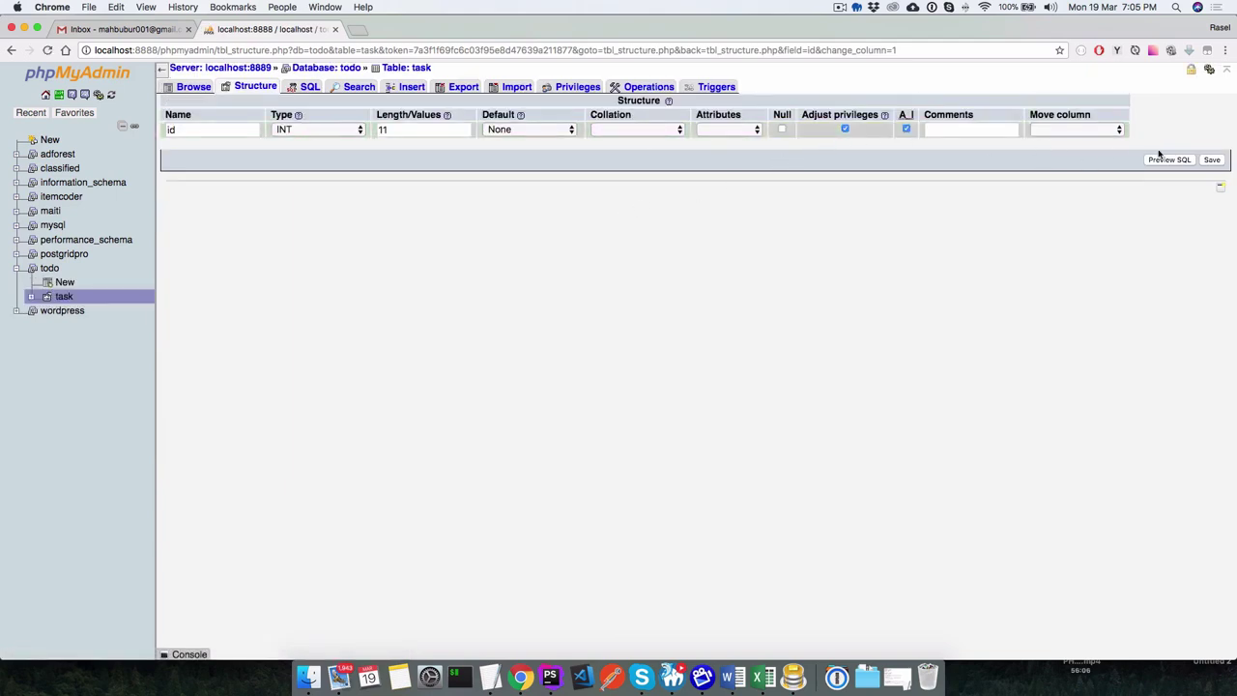
{"action": "left_click", "coordinate": [1211, 160]}
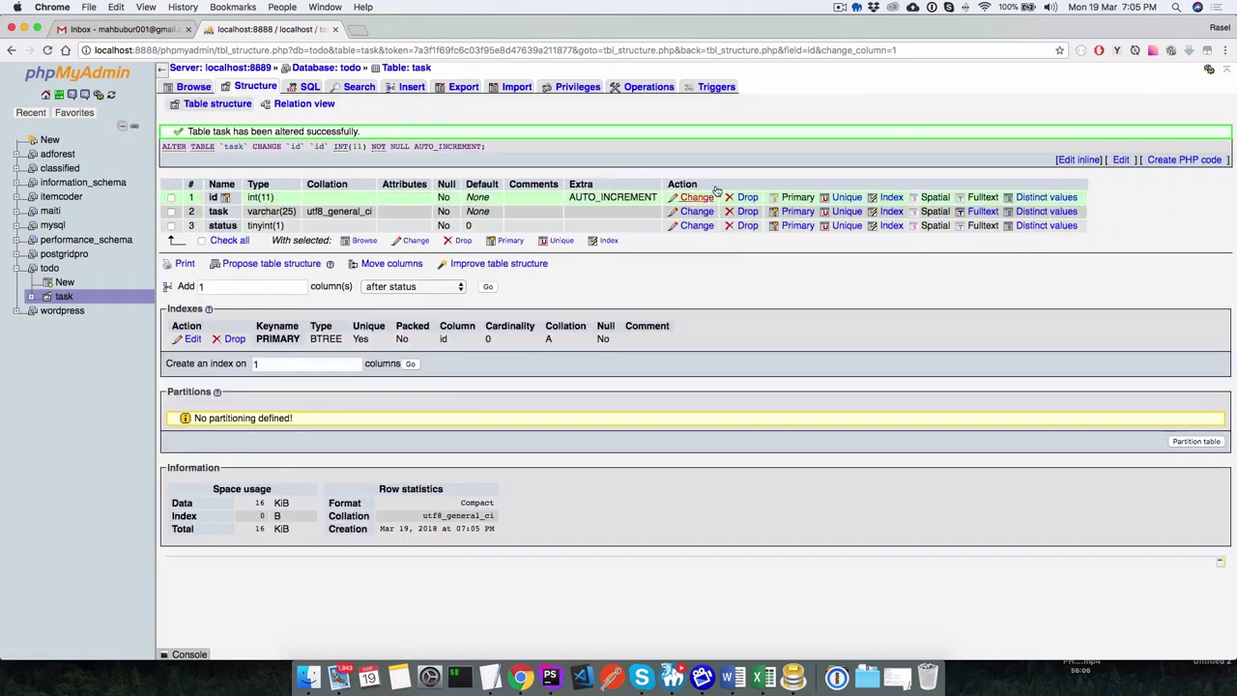
{"action": "double_click", "coordinate": [599, 197]}
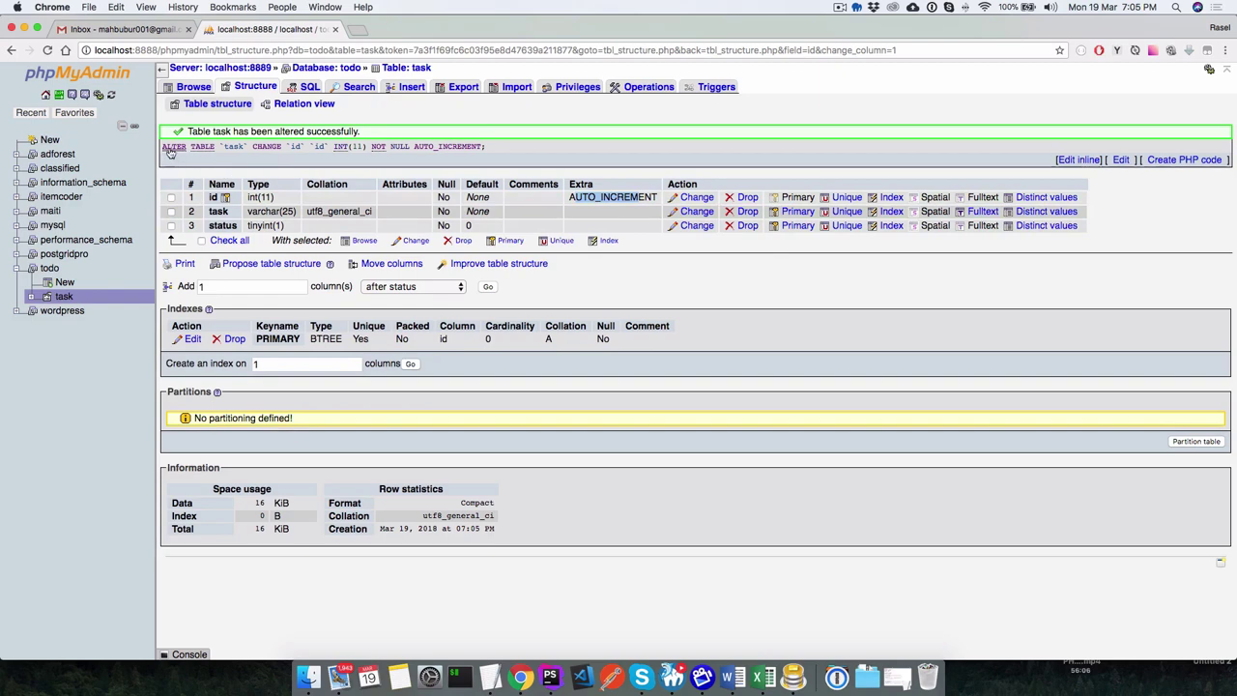
{"action": "left_click_drag", "start_coordinate": [515, 150], "coordinate": [174, 146]}
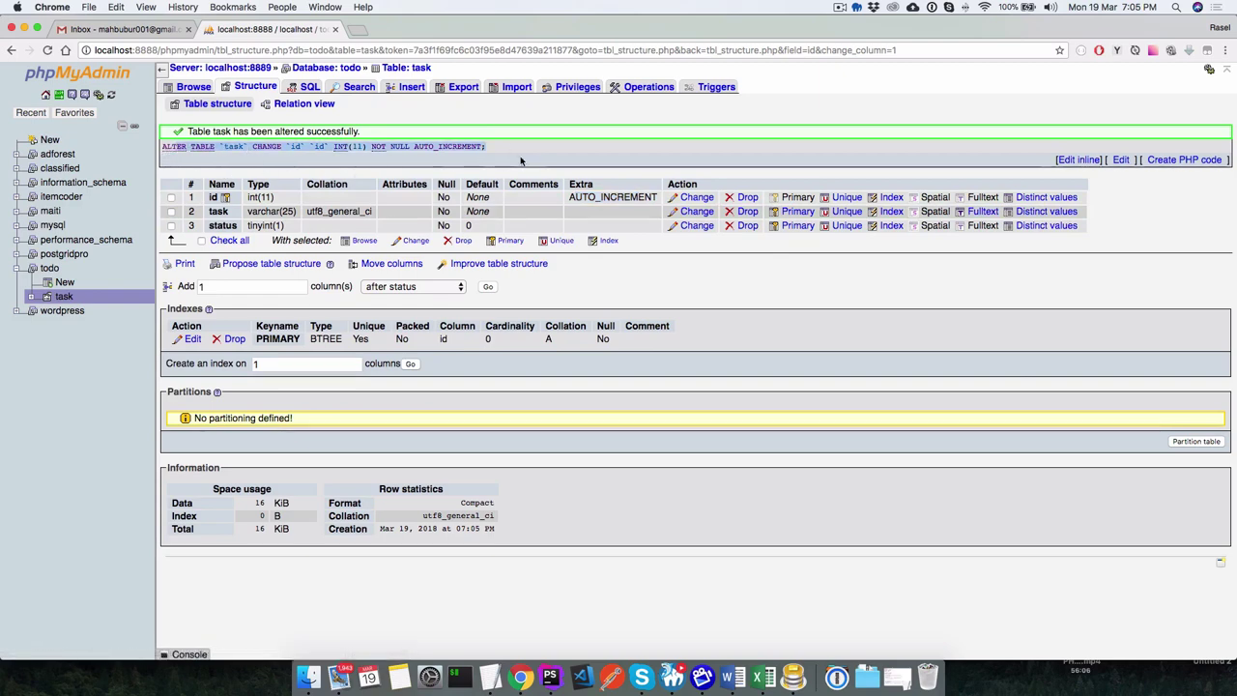
{"action": "left_click", "coordinate": [521, 155]}
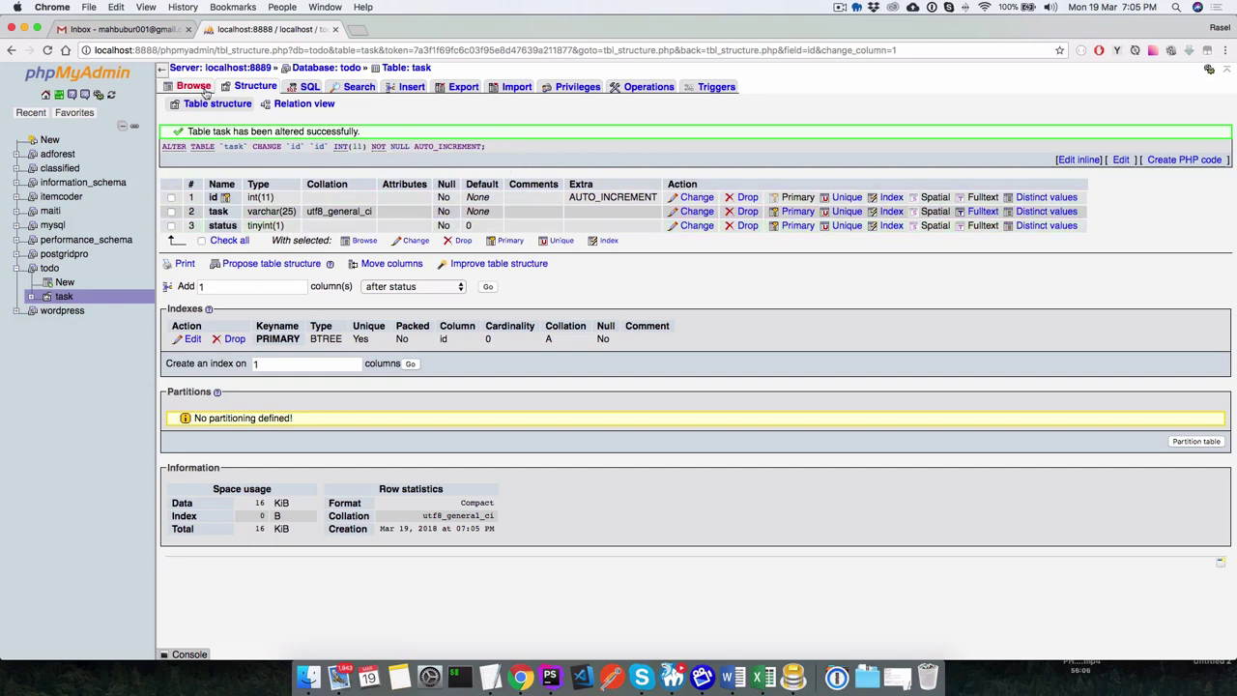
{"action": "left_click", "coordinate": [201, 90]}
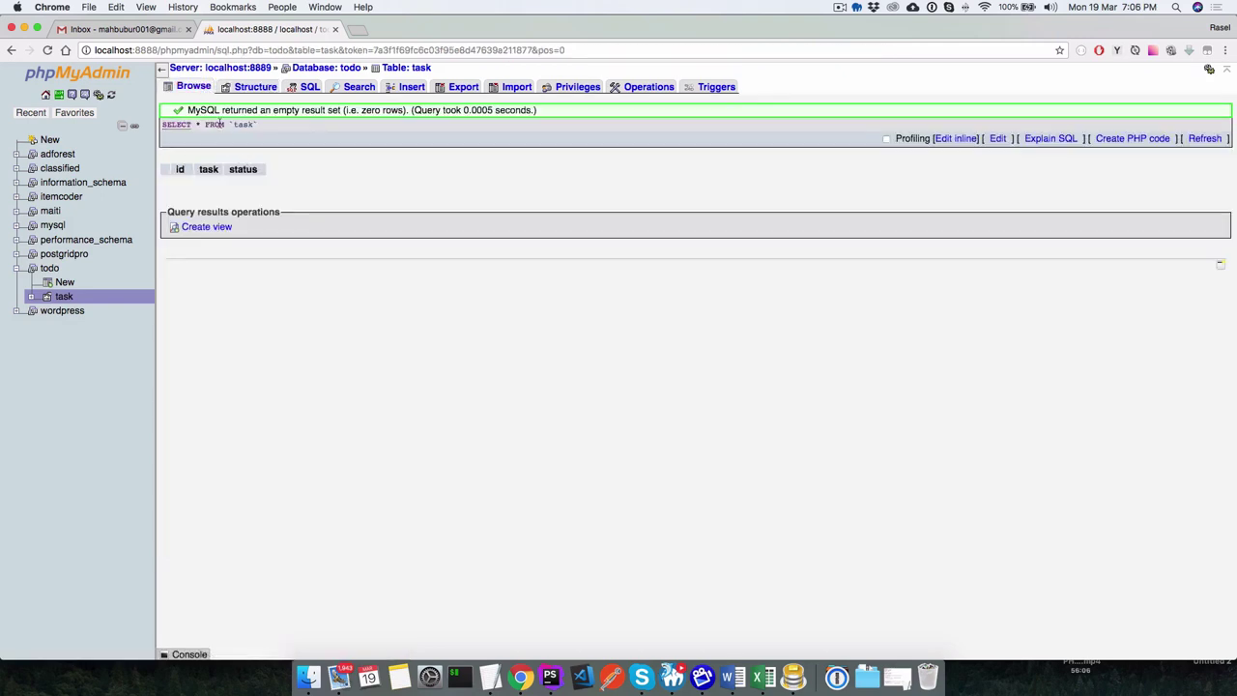
{"action": "left_click", "coordinate": [237, 91]}
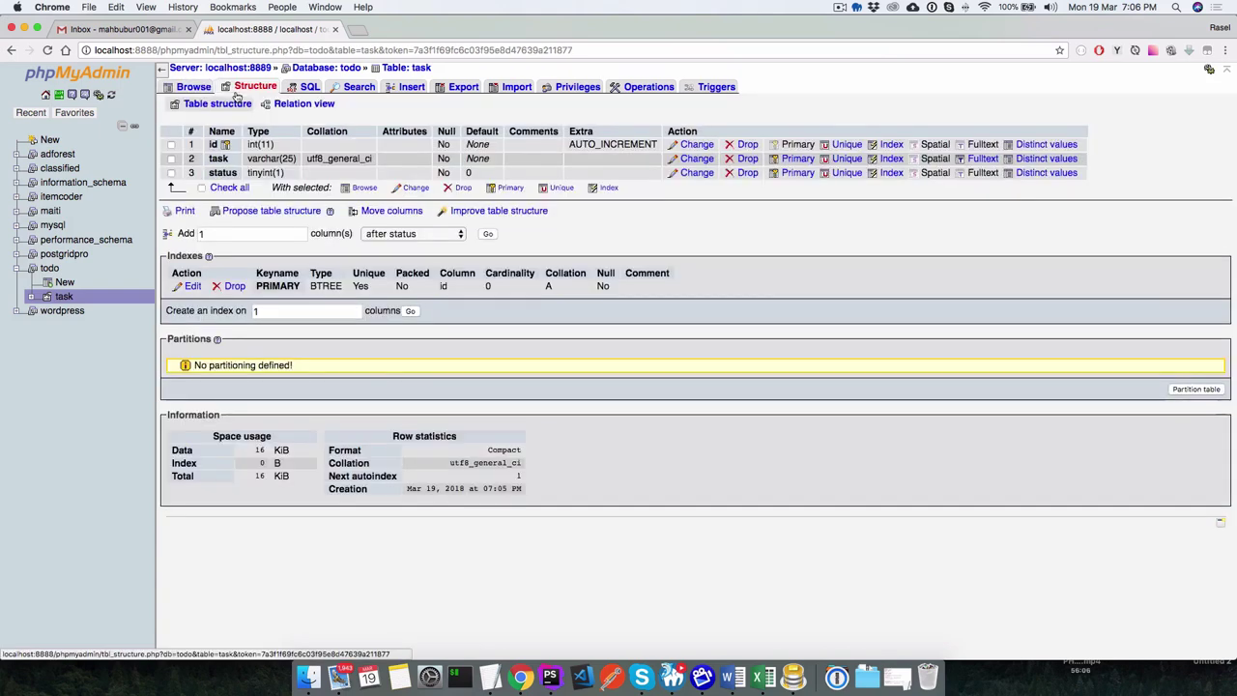
{"action": "left_click", "coordinate": [193, 87]}
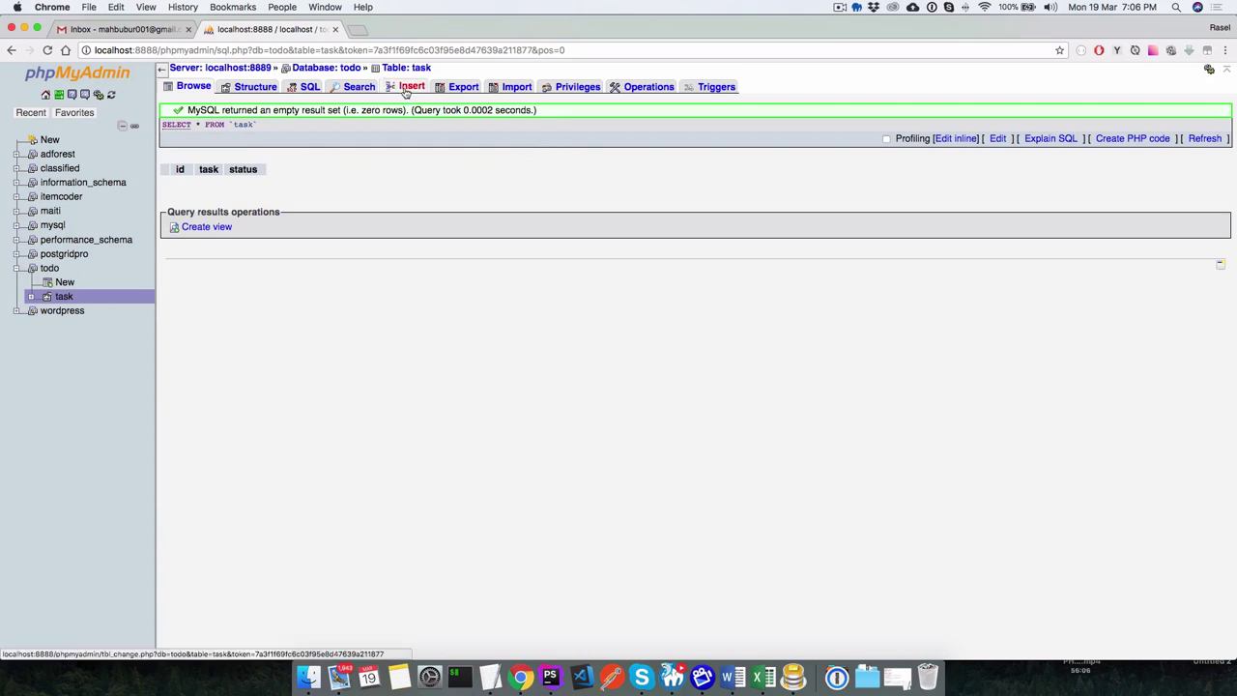
Insert two rows with task values Eating and Going for job, then browse them.
{"action": "left_click", "coordinate": [406, 89]}
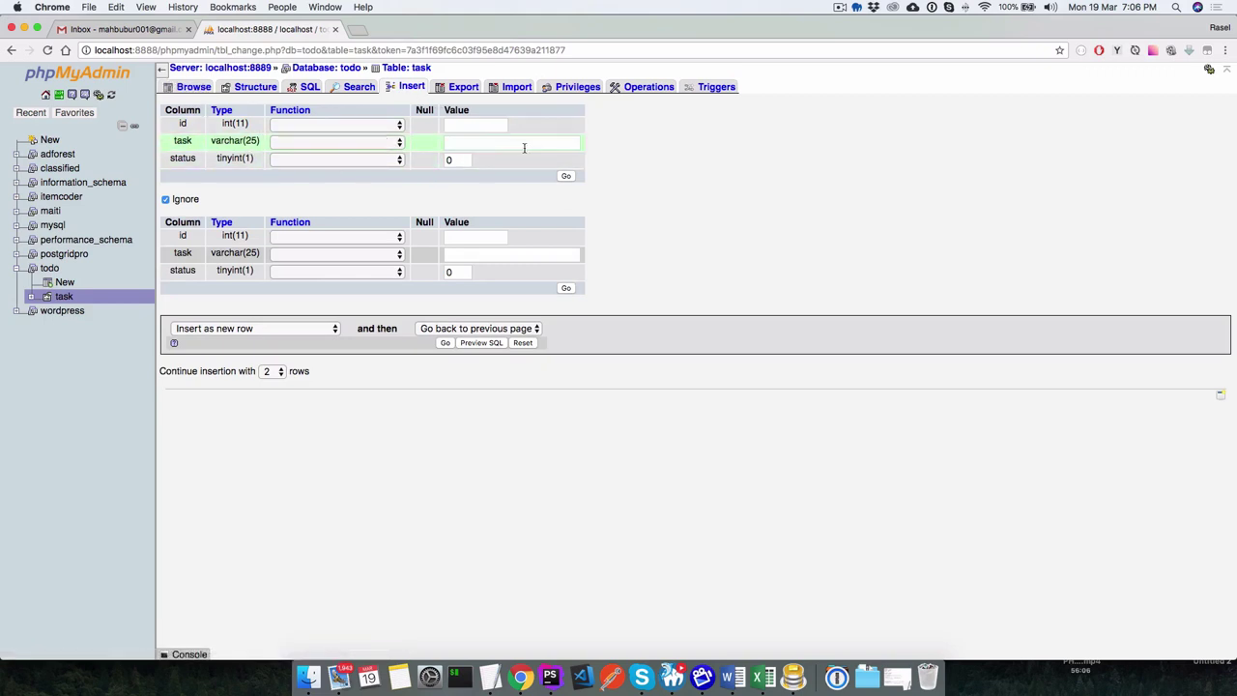
{"action": "left_click", "coordinate": [460, 124]}
{"action": "left_click", "coordinate": [485, 143]}
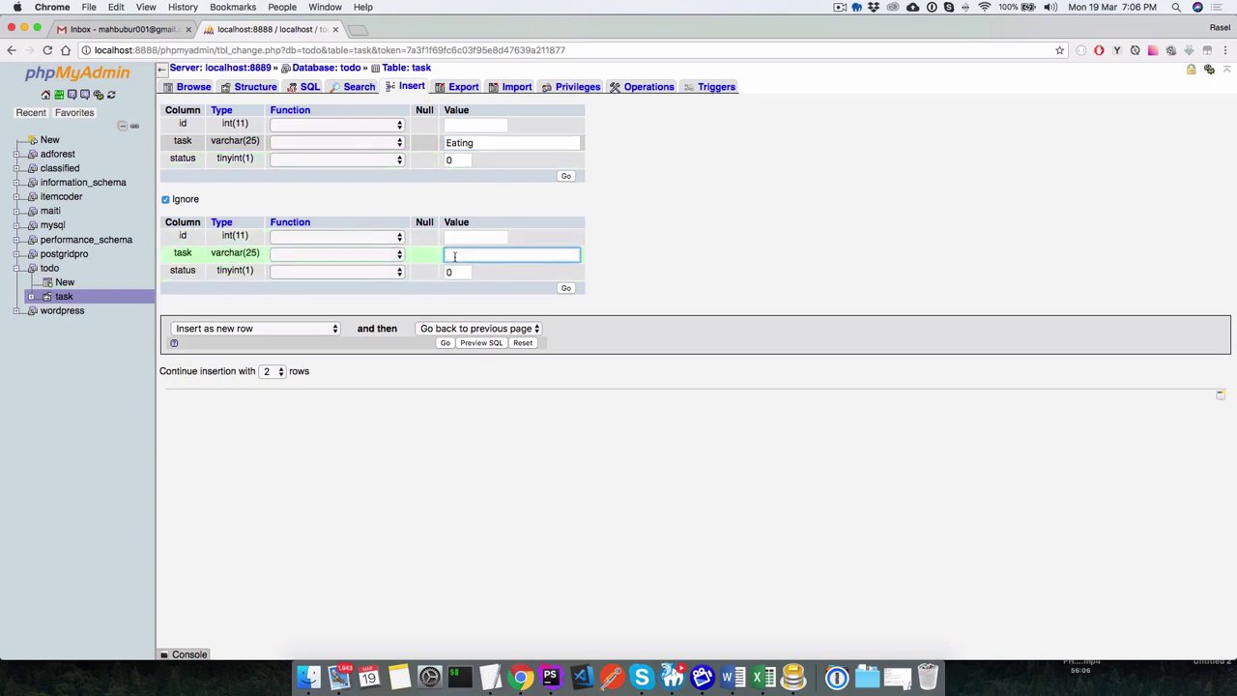
{"action": "type", "text": "Going for job"}
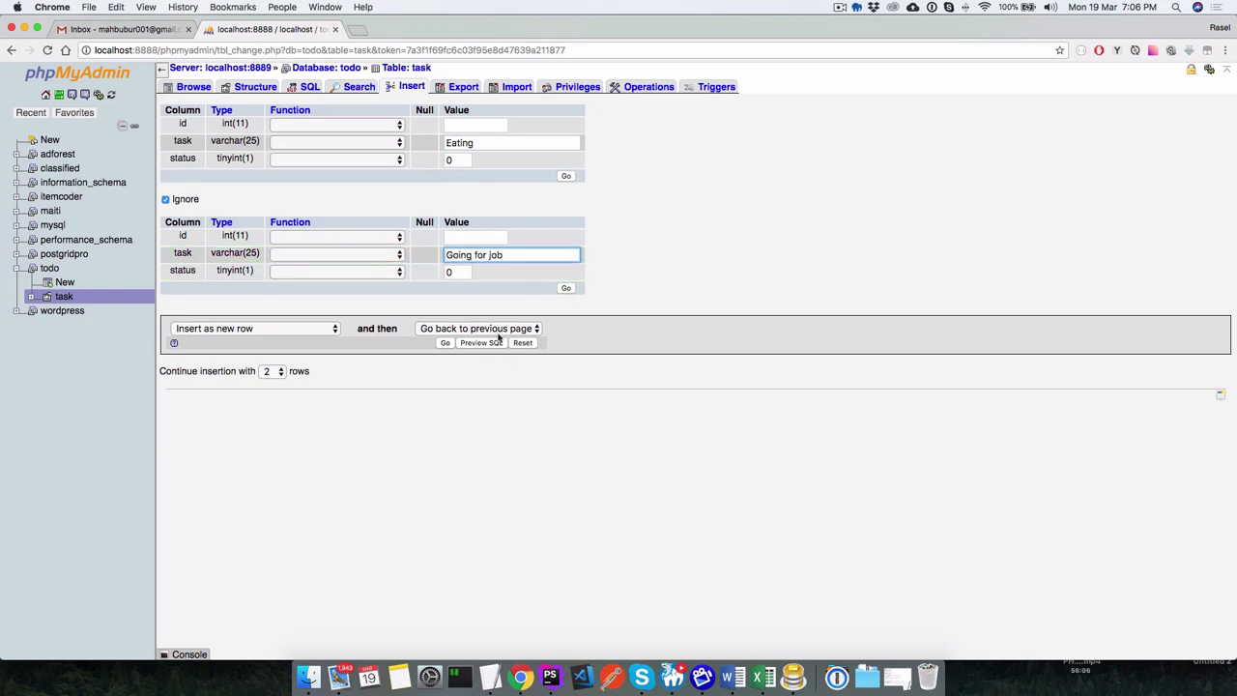
{"action": "left_click", "coordinate": [567, 288]}
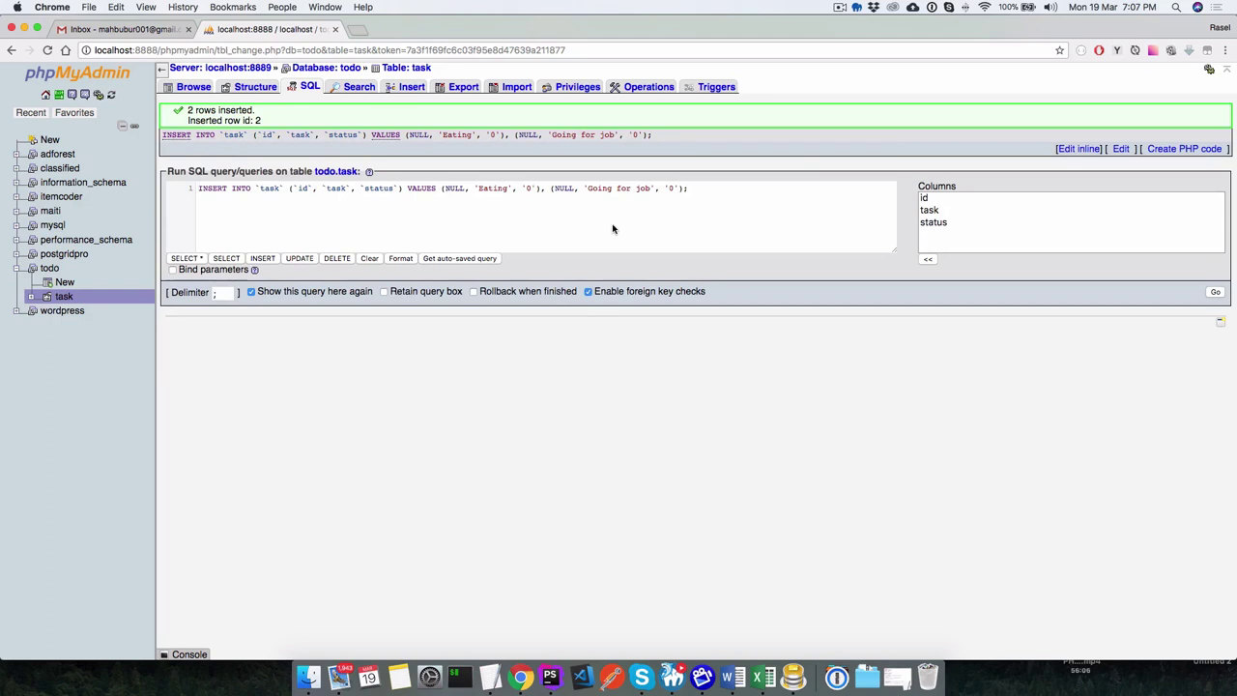
{"action": "left_click", "coordinate": [184, 87]}
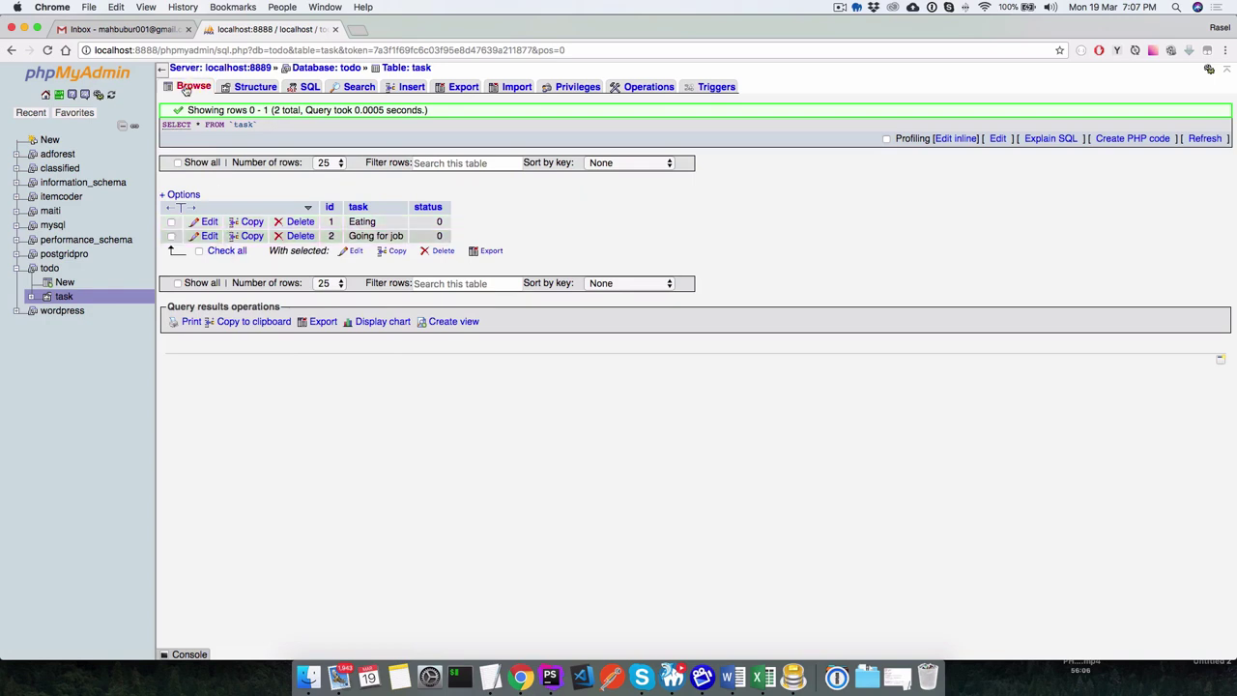
Insert a new row with task Running, correcting the misspelling Runing.
{"action": "left_click", "coordinate": [56, 297]}
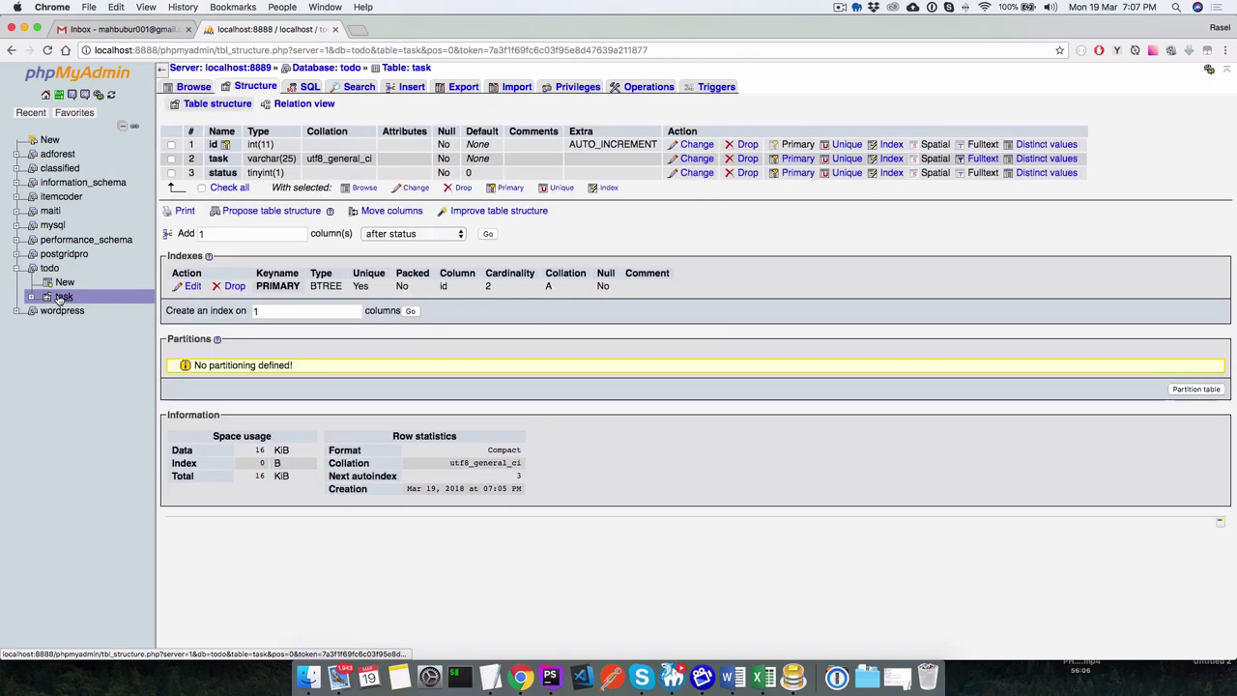
{"action": "left_click", "coordinate": [406, 91]}
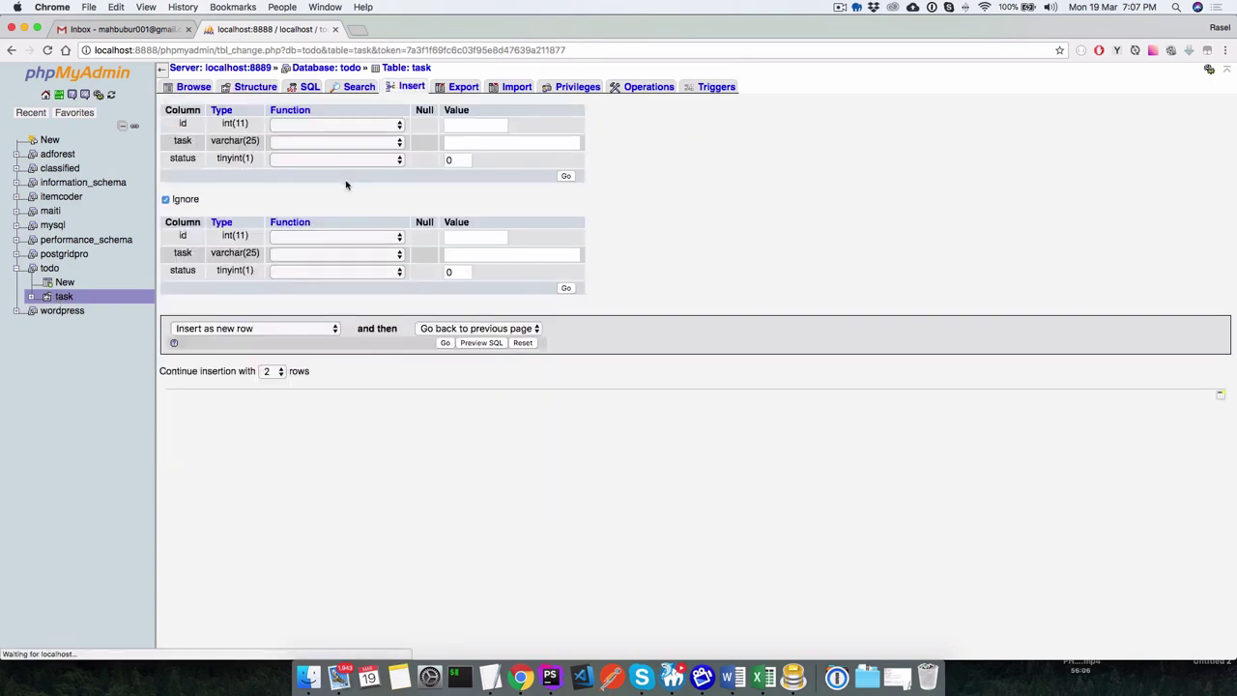
{"action": "left_click", "coordinate": [467, 142]}
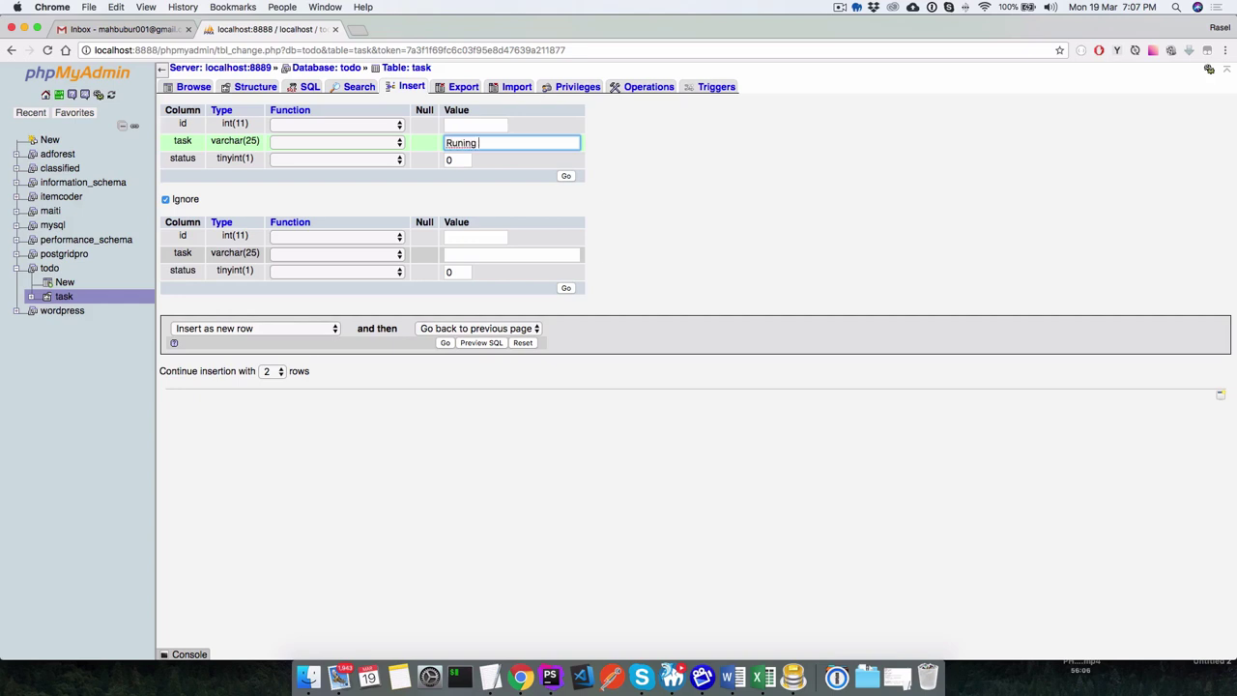
{"action": "double_click", "coordinate": [460, 143]}
{"action": "type", "text": "Running"}
{"action": "key", "text": "Left"}
{"action": "key", "text": "Left"}
{"action": "key", "text": "Left"}
{"action": "type", "text": "n"}
{"action": "left_click", "coordinate": [706, 149]}
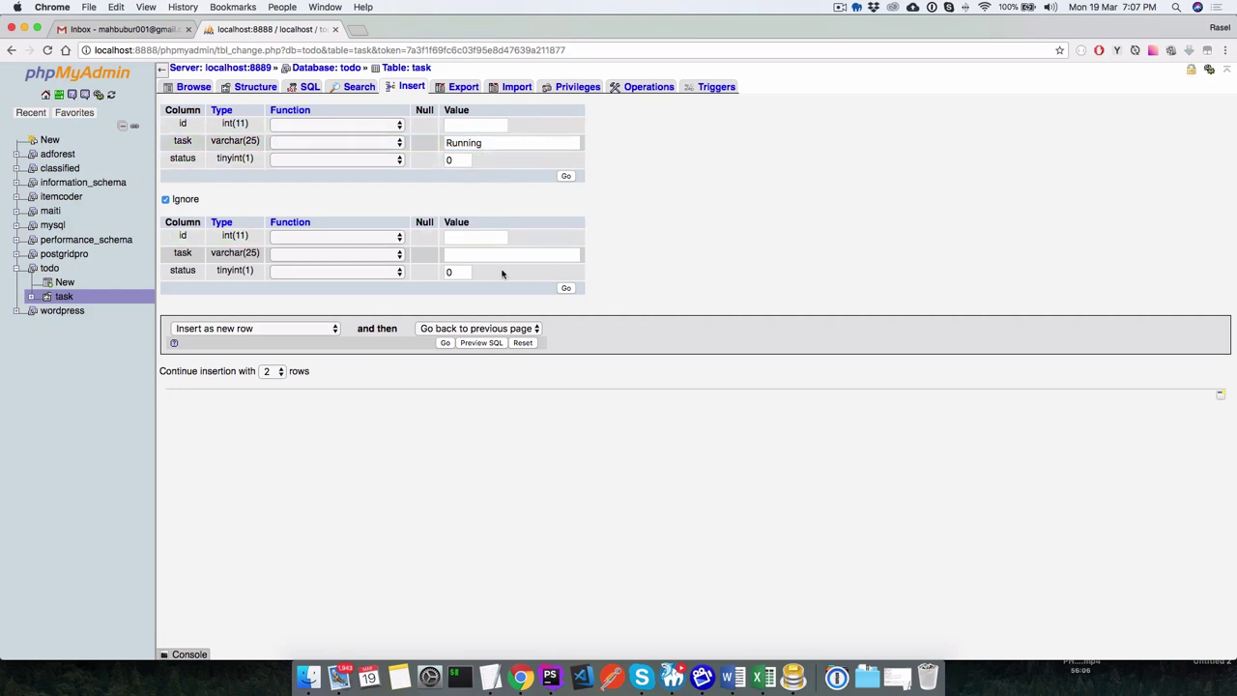
{"action": "left_click", "coordinate": [567, 175]}
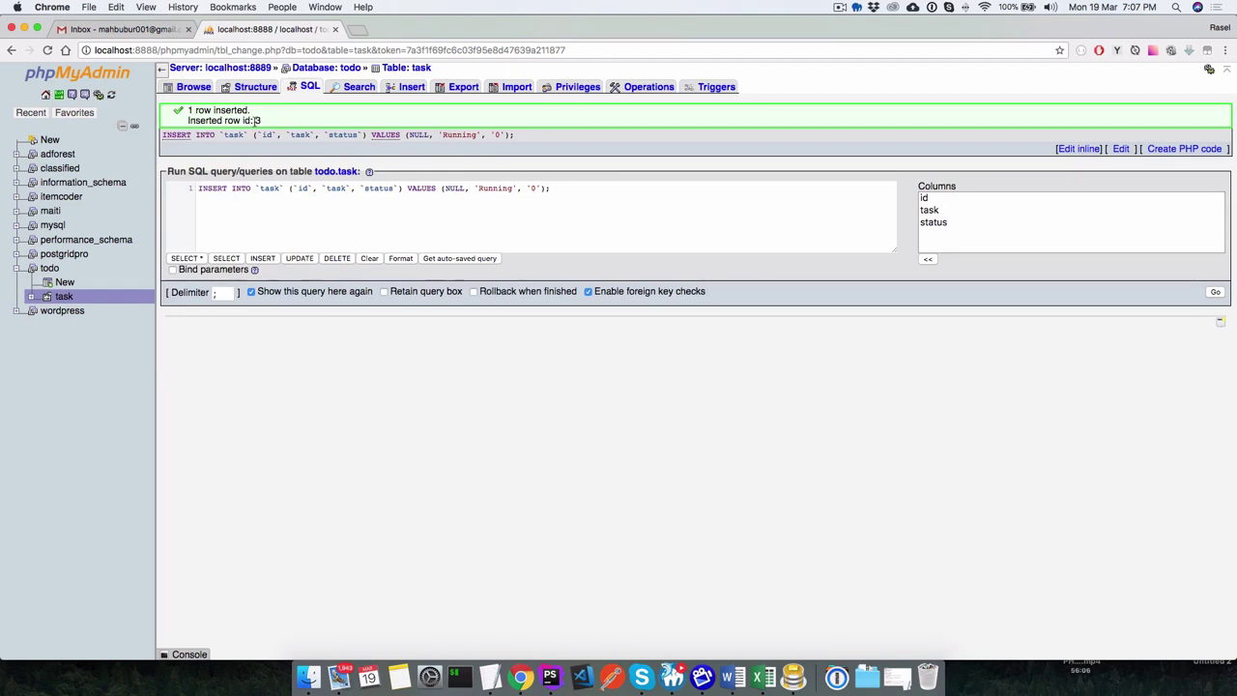
Browse the task table to list its three rows.
{"action": "left_click_drag", "start_coordinate": [255, 120], "coordinate": [264, 122]}
{"action": "left_click", "coordinate": [64, 297]}
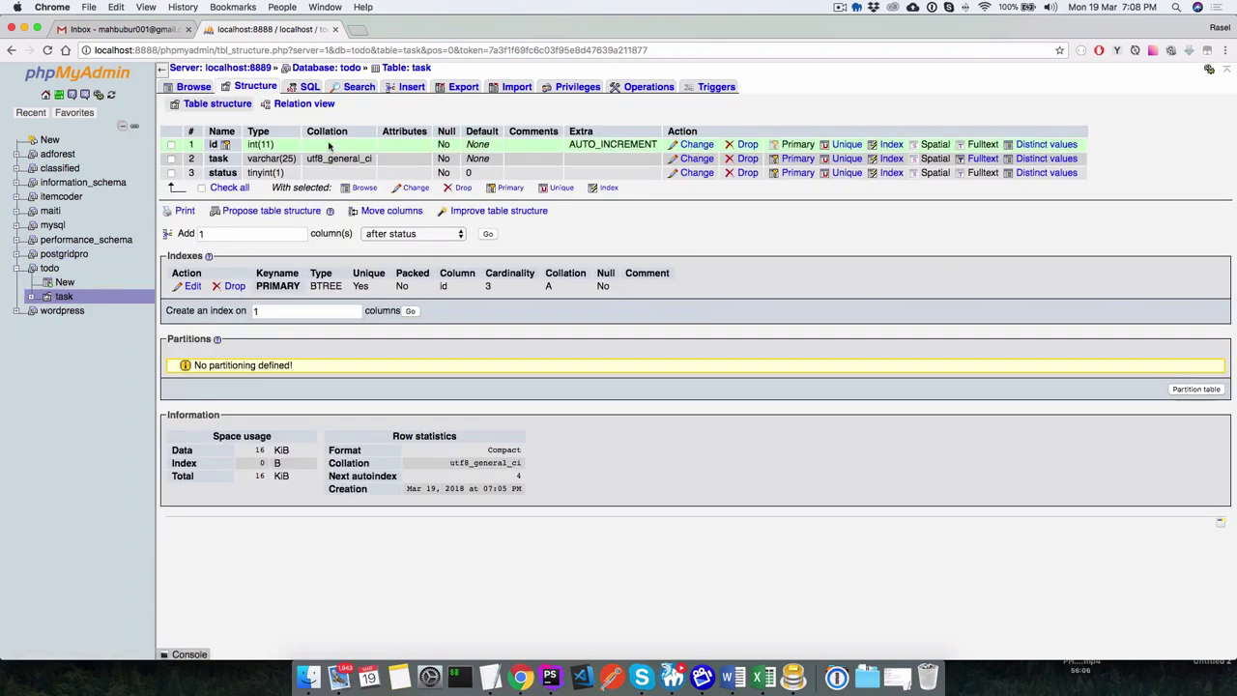
{"action": "left_click", "coordinate": [196, 87]}
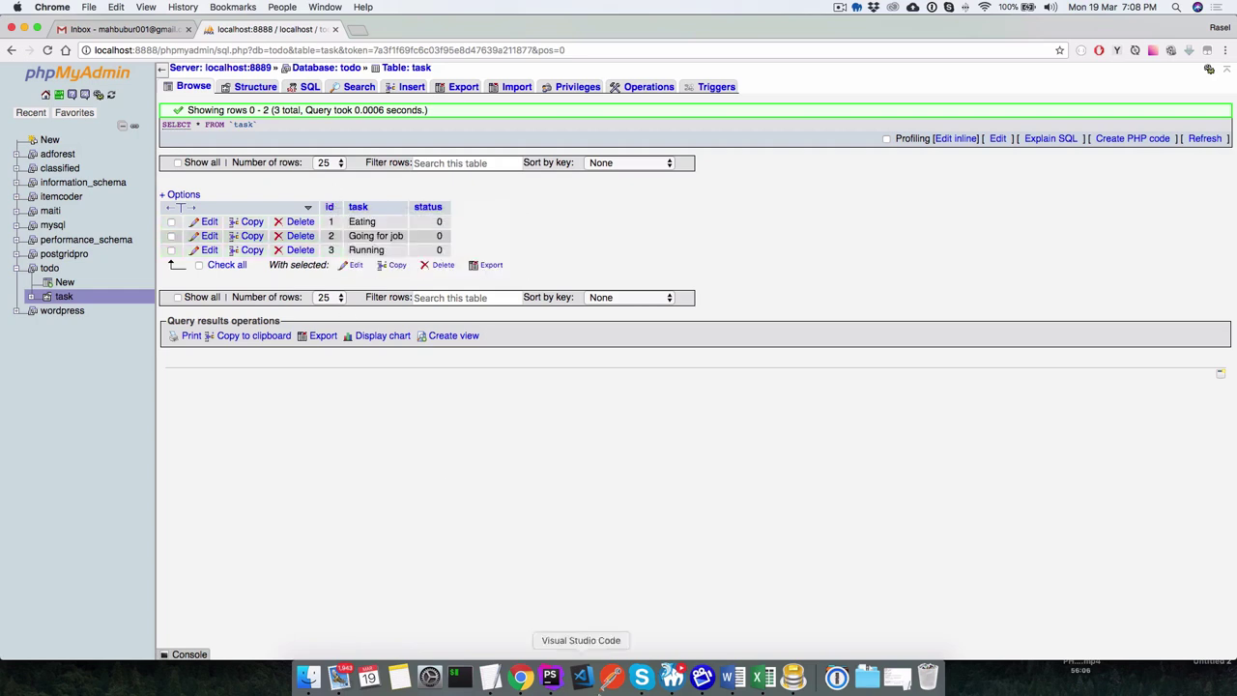
{"action": "left_click", "coordinate": [764, 677]}
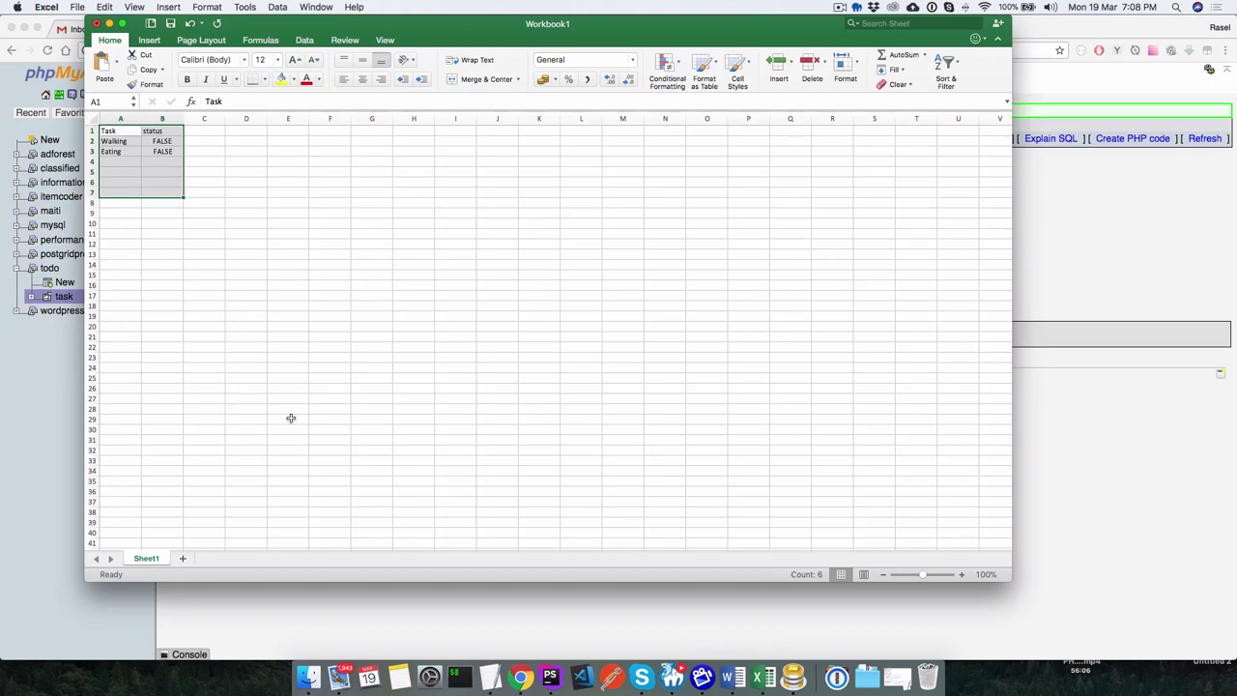
{"action": "left_click", "coordinate": [520, 676]}
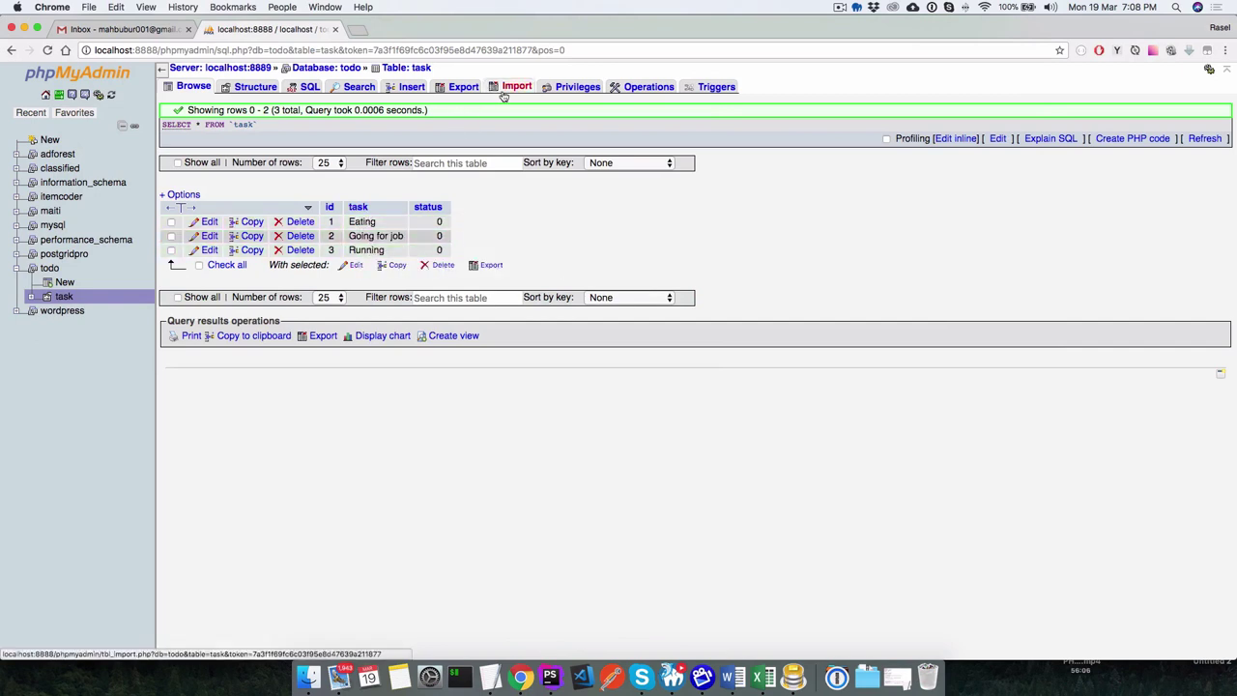
Insert a Sleeping row (id 4, status 0) and browse the four tasks.
{"action": "left_click", "coordinate": [409, 86]}
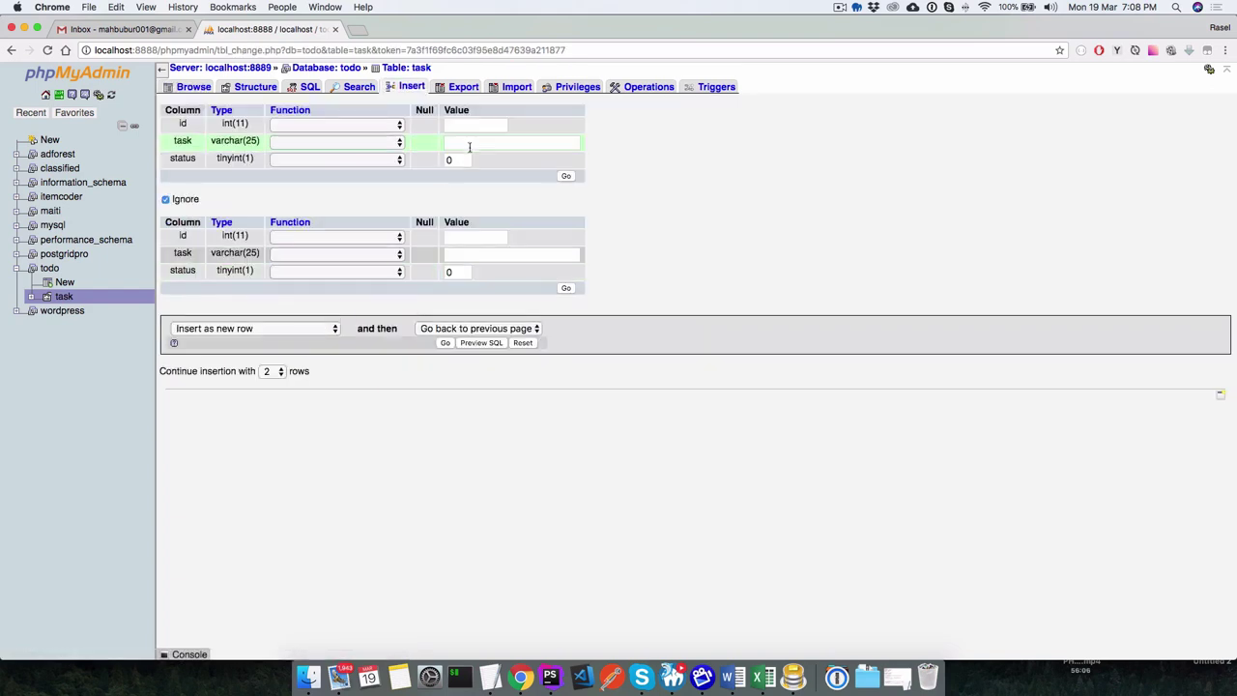
{"action": "left_click", "coordinate": [471, 144]}
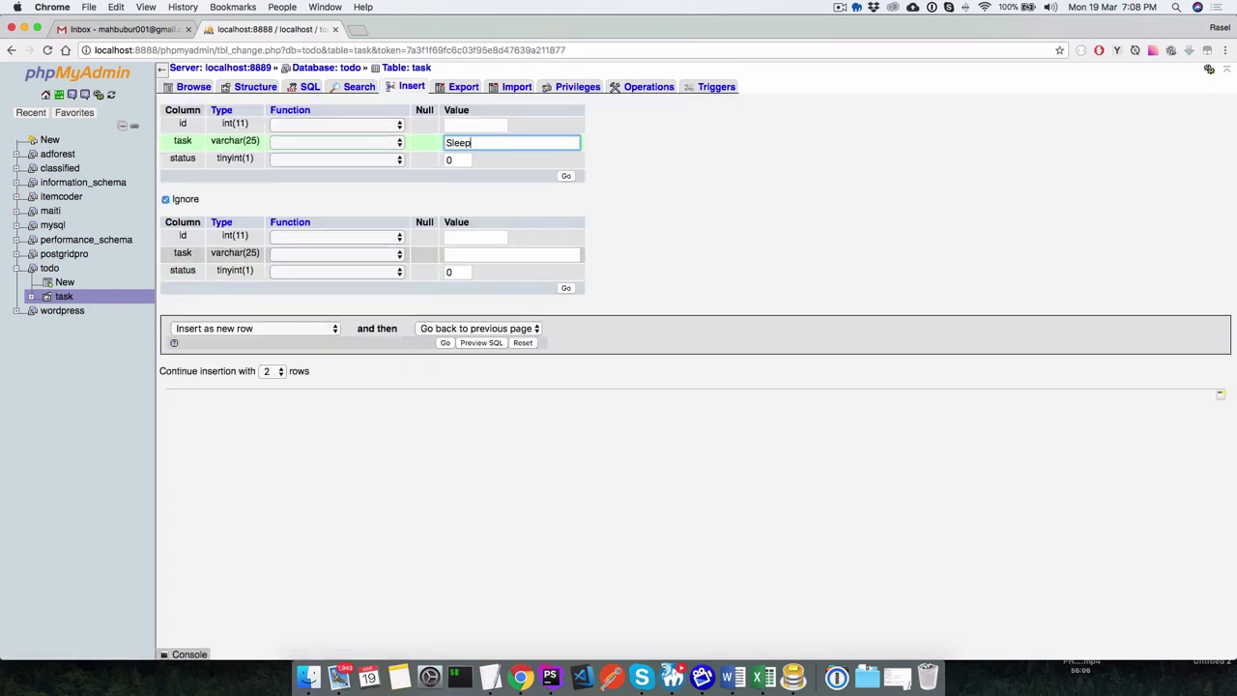
{"action": "type", "text": "Sleeping"}
{"action": "left_click", "coordinate": [687, 183]}
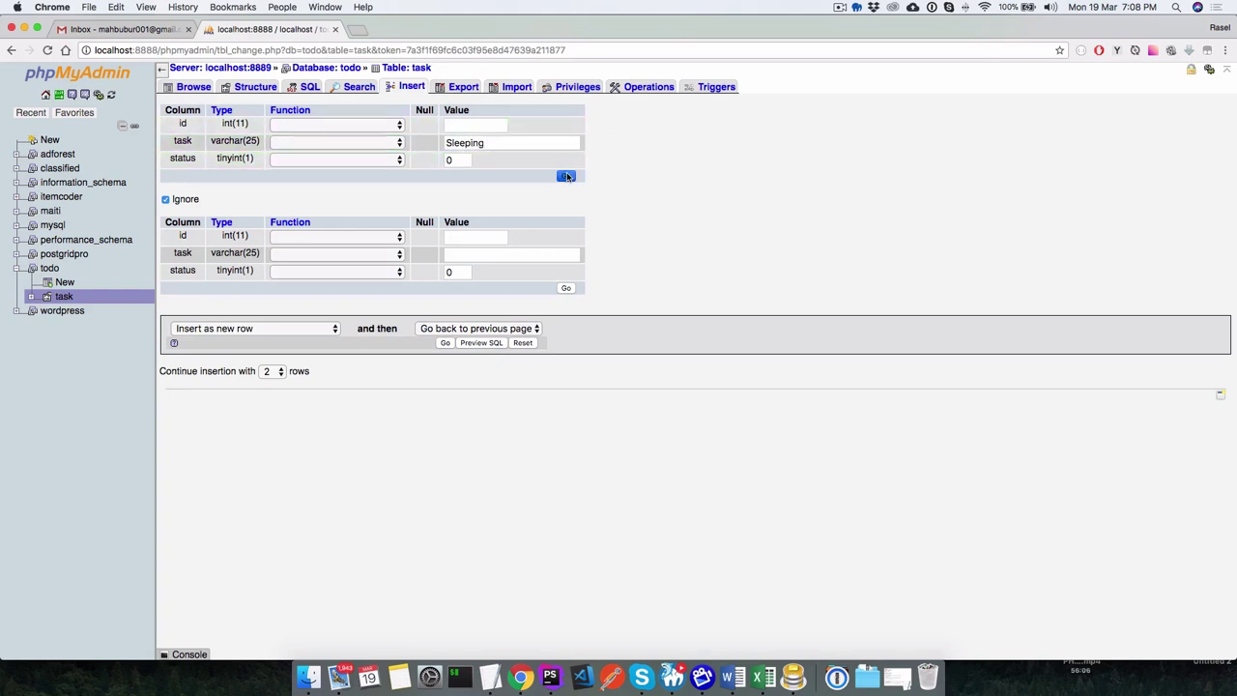
{"action": "left_click", "coordinate": [566, 174]}
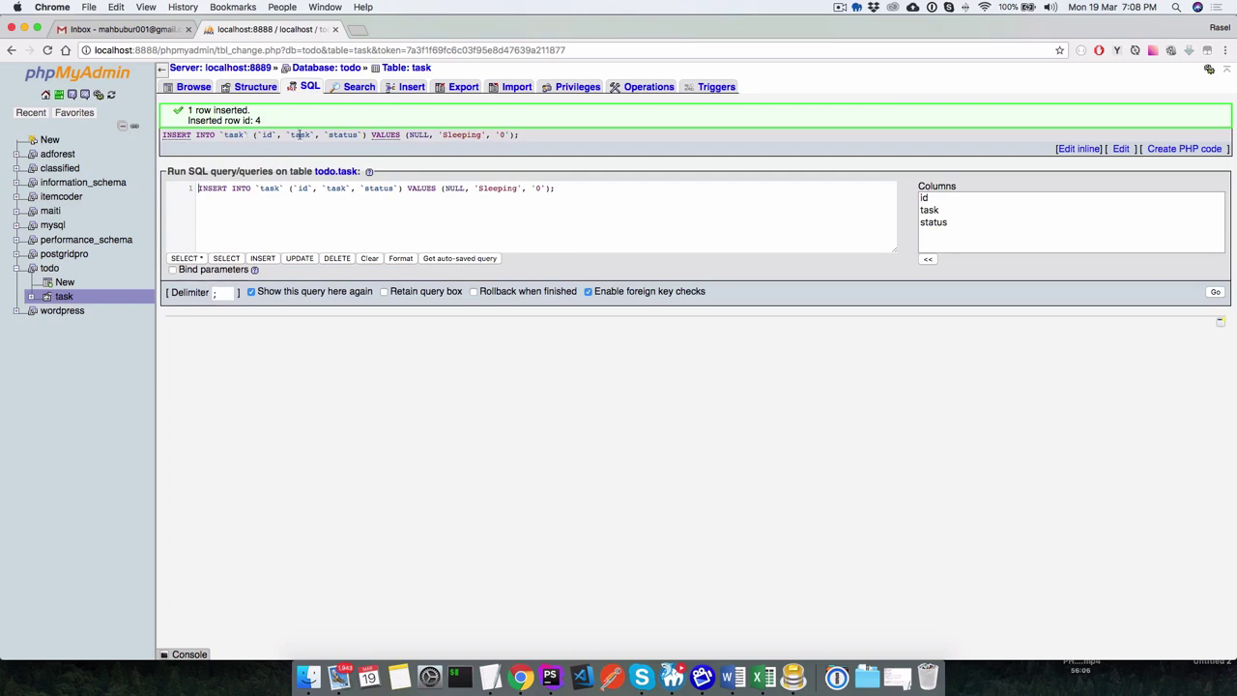
{"action": "left_click", "coordinate": [194, 91]}
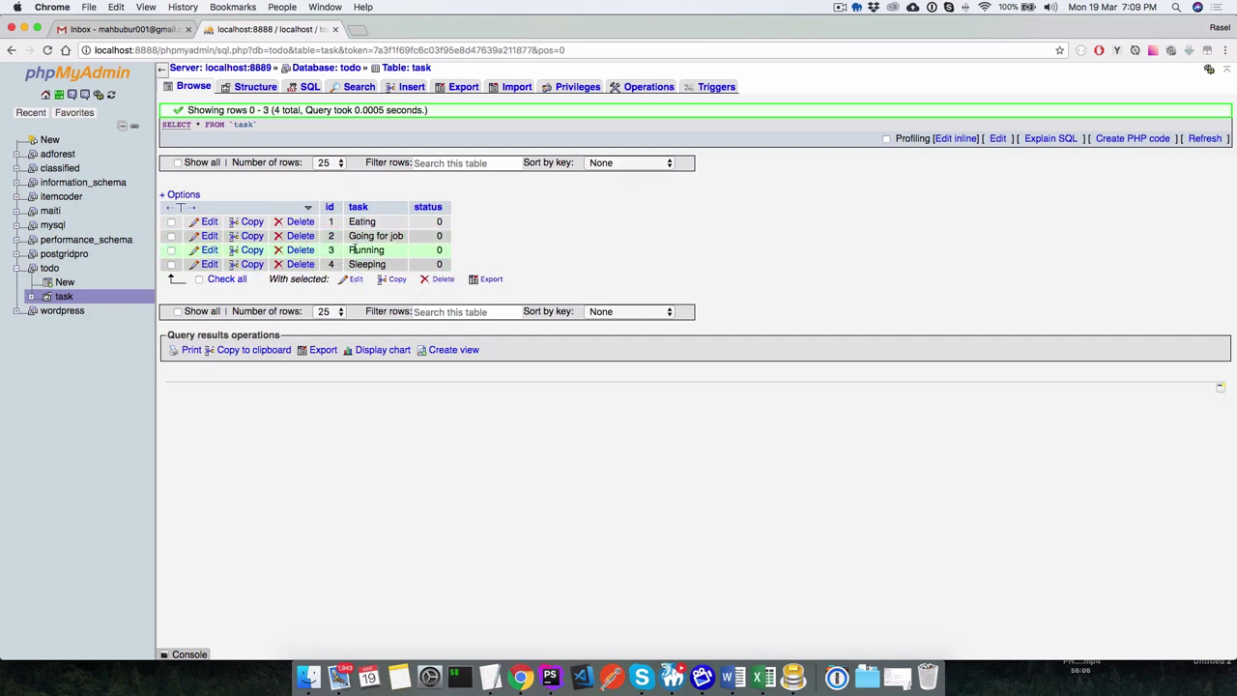
Delete row id 3 Running, leaving Eating, Going for job and Sleeping.
{"action": "left_click_drag", "start_coordinate": [353, 249], "coordinate": [282, 253]}
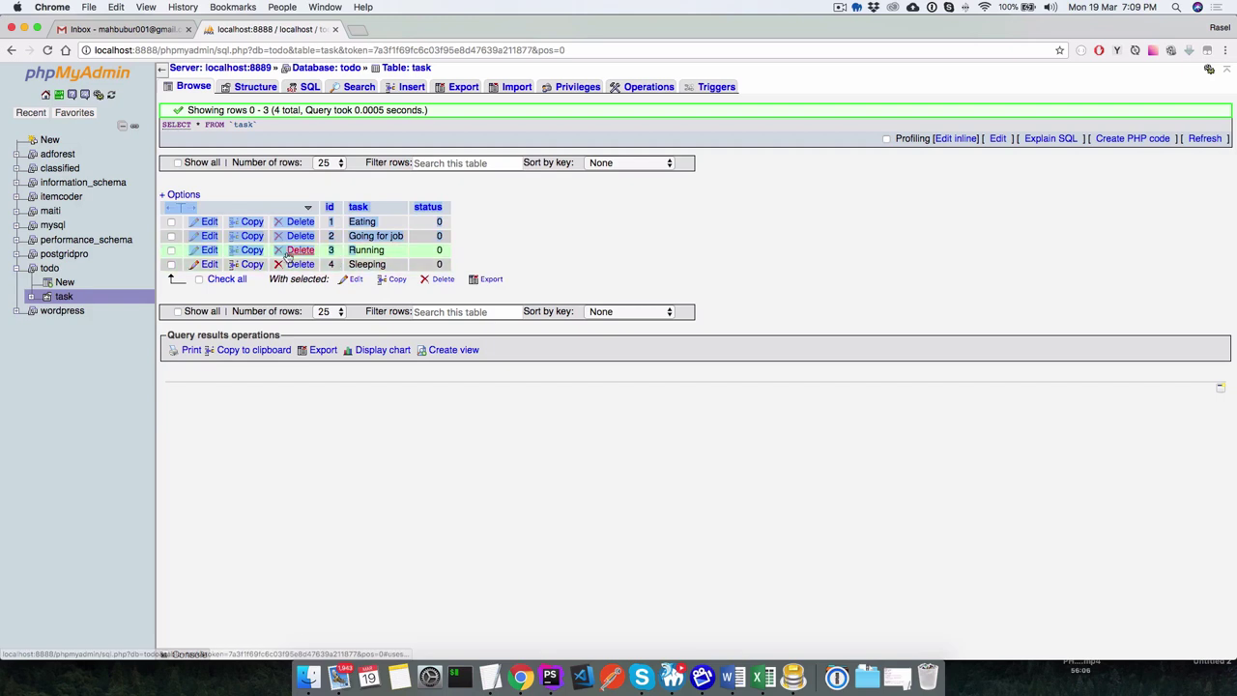
{"action": "left_click", "coordinate": [281, 251]}
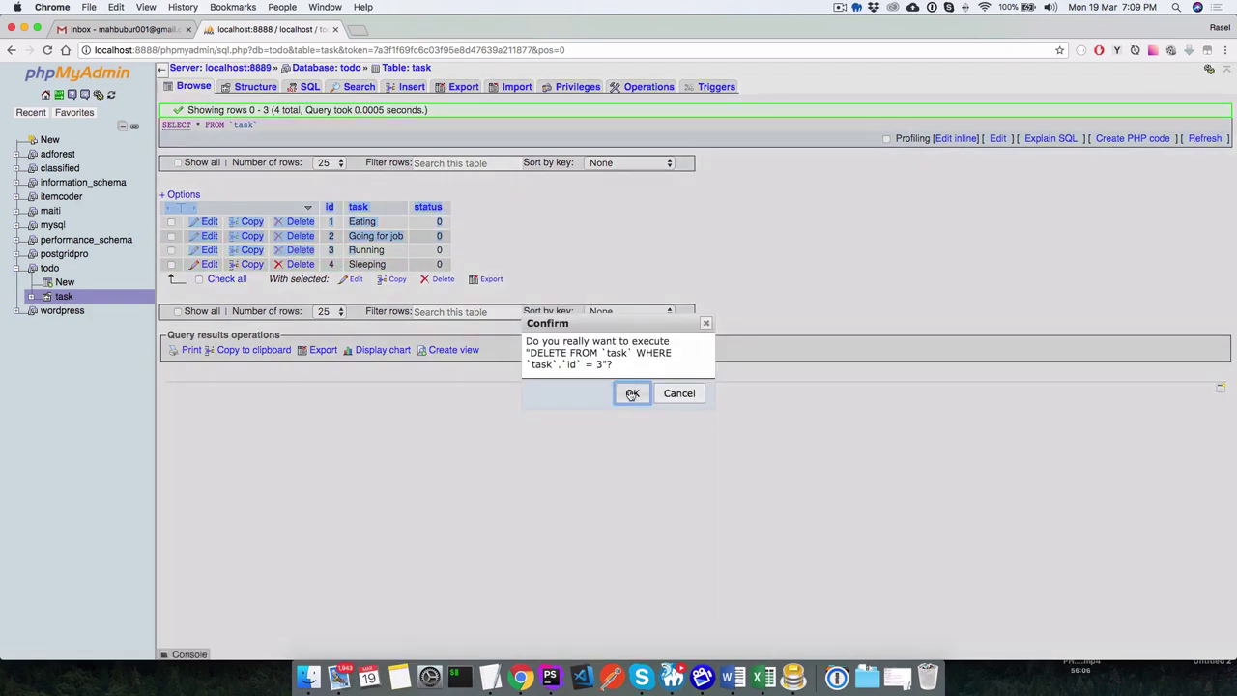
{"action": "left_click", "coordinate": [706, 326]}
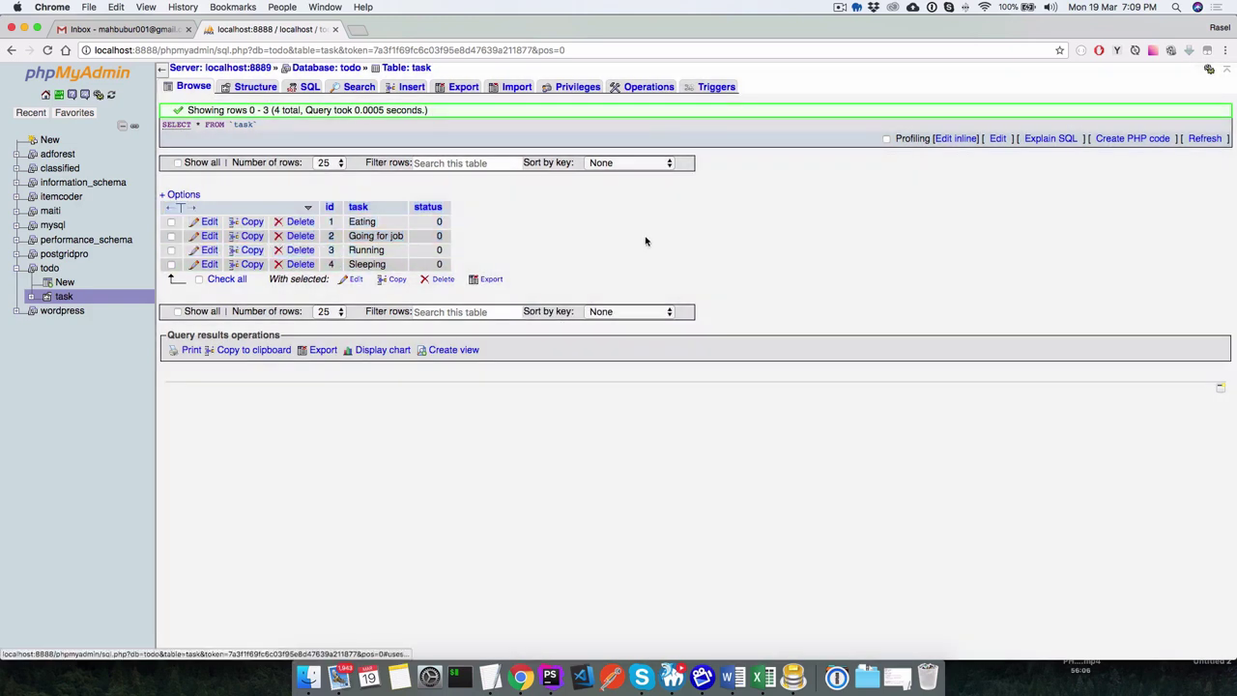
{"action": "left_click", "coordinate": [171, 236]}
{"action": "left_click", "coordinate": [171, 250]}
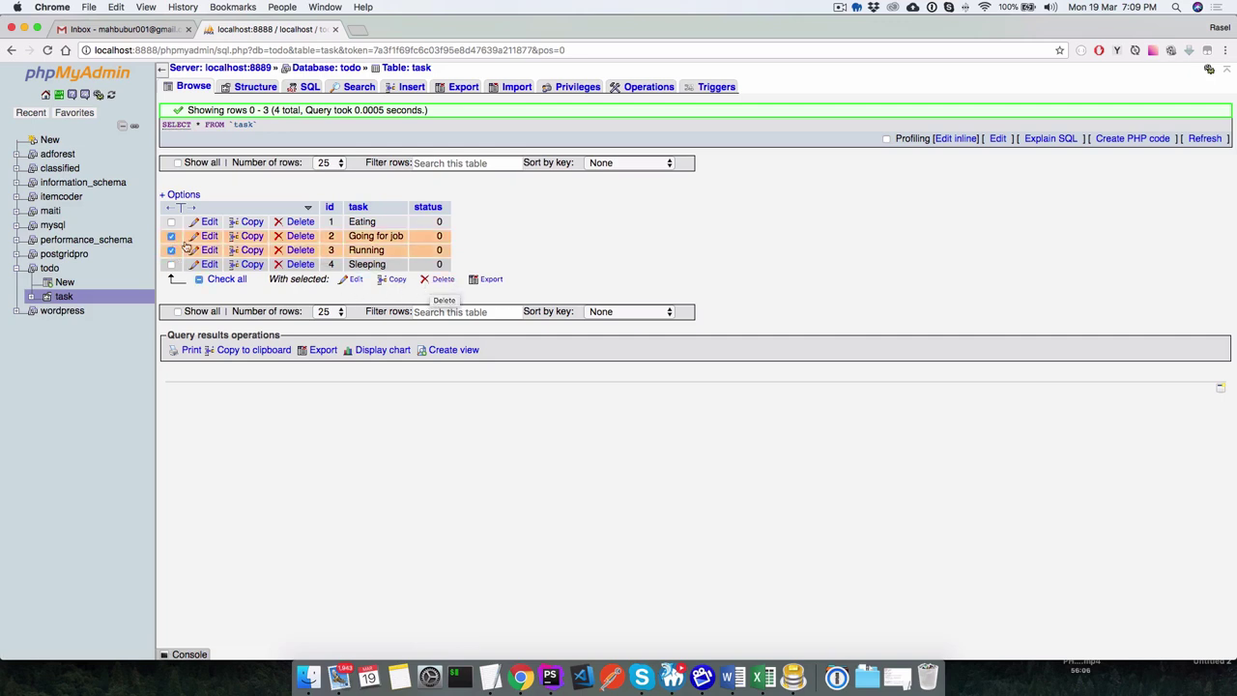
{"action": "left_click", "coordinate": [171, 236]}
{"action": "left_click", "coordinate": [171, 251]}
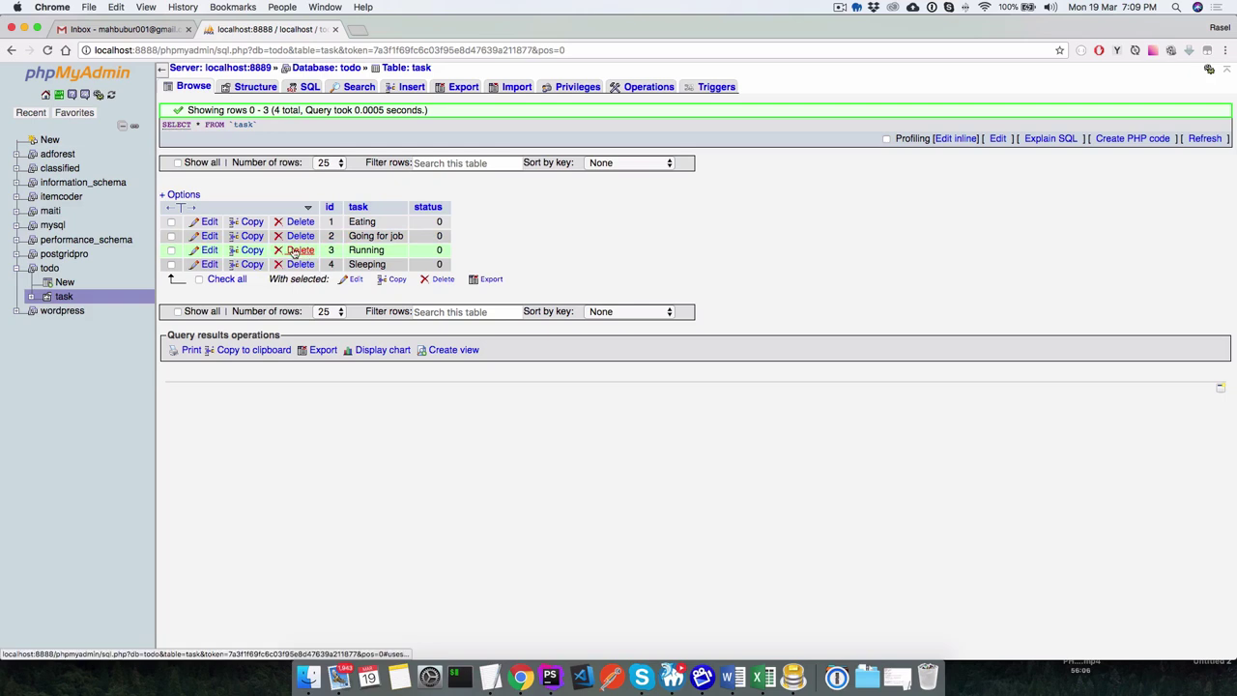
{"action": "left_click", "coordinate": [299, 251]}
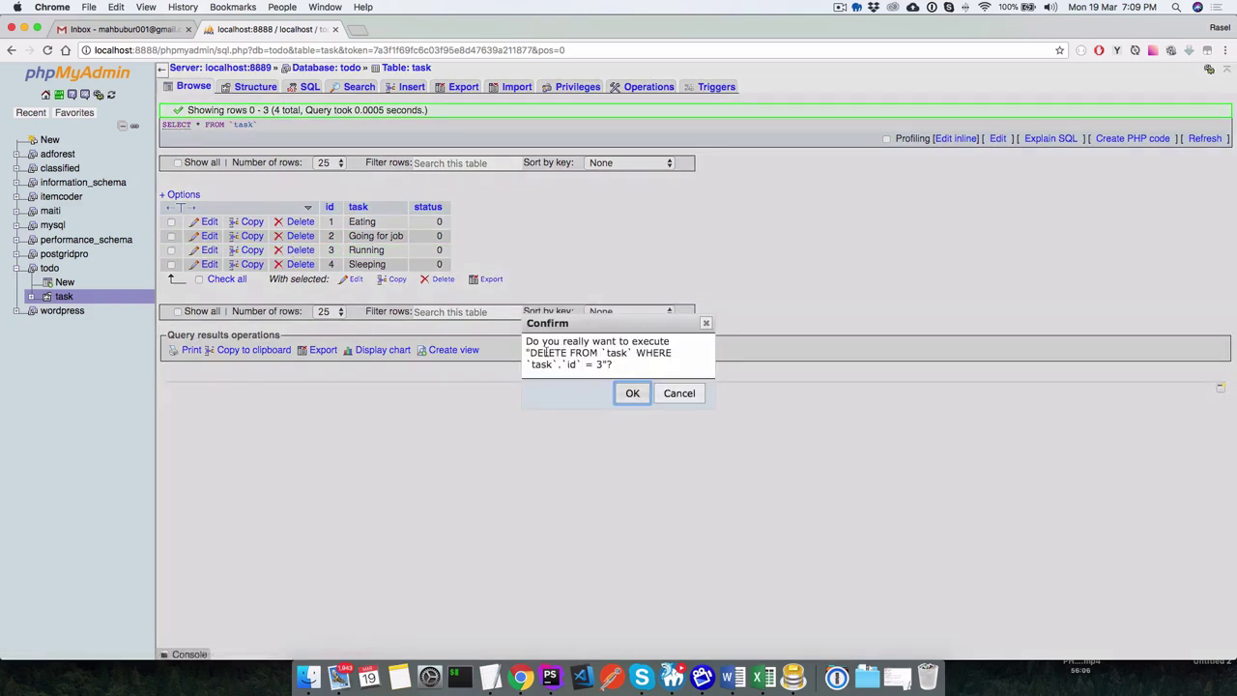
{"action": "left_click_drag", "start_coordinate": [529, 354], "coordinate": [624, 365]}
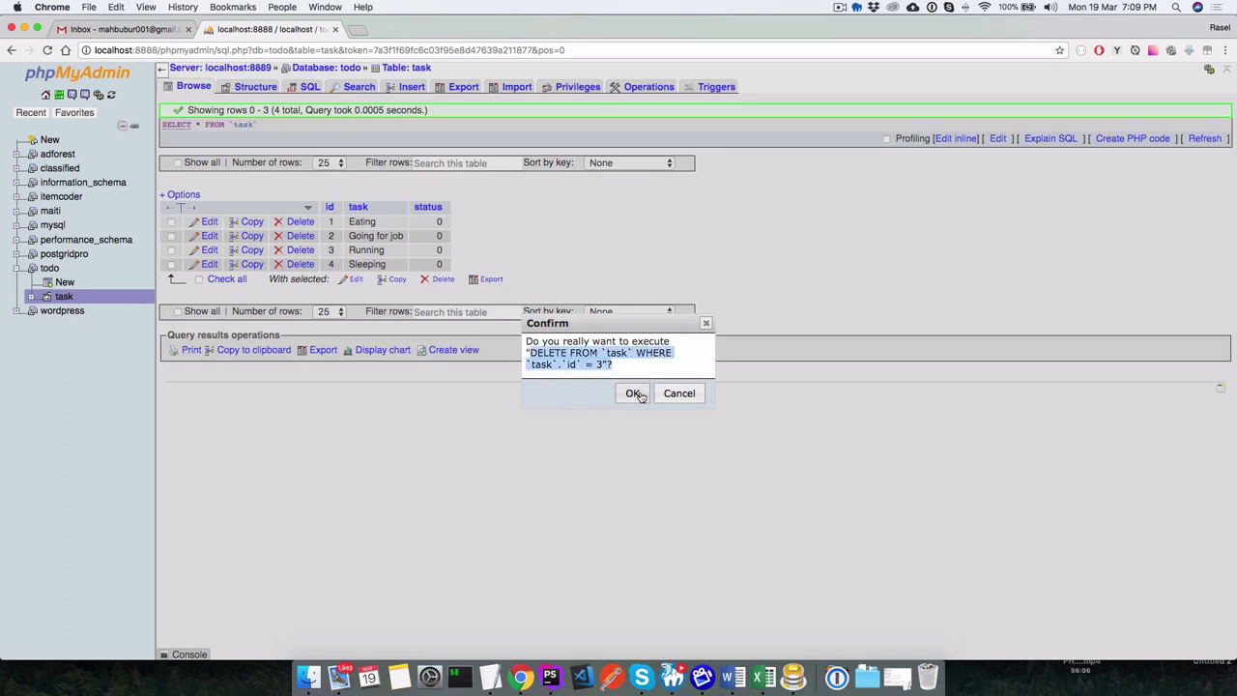
{"action": "left_click", "coordinate": [632, 394]}
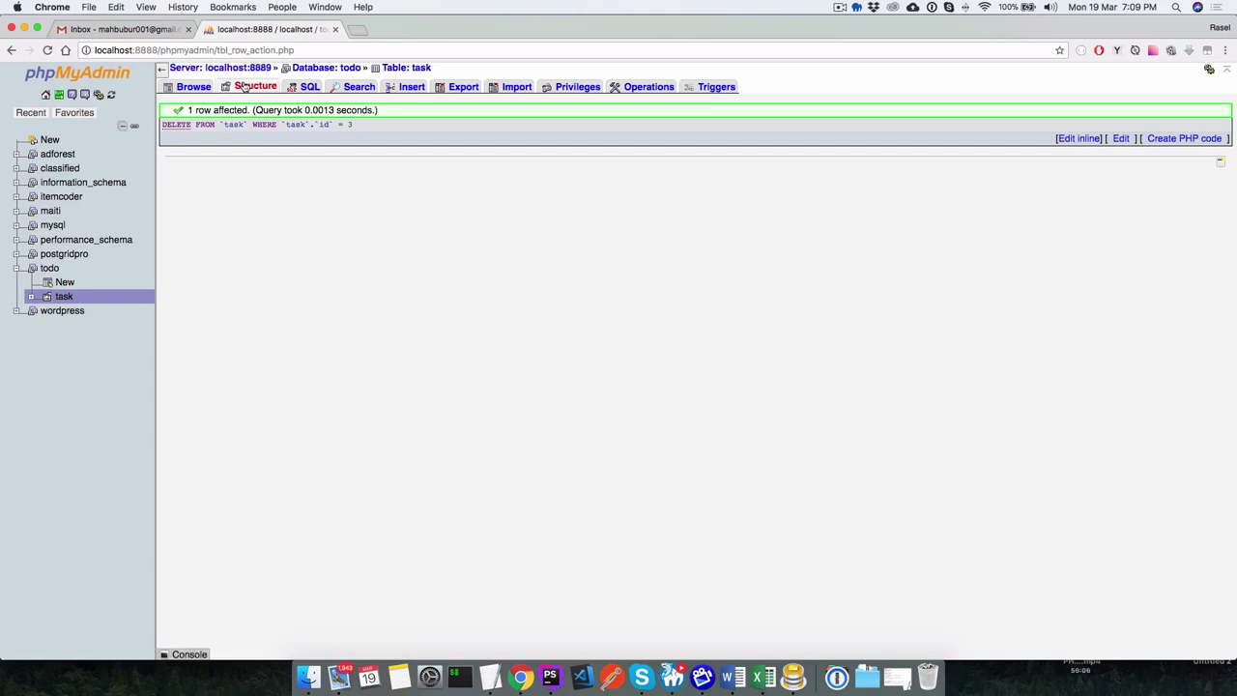
{"action": "left_click", "coordinate": [188, 87]}
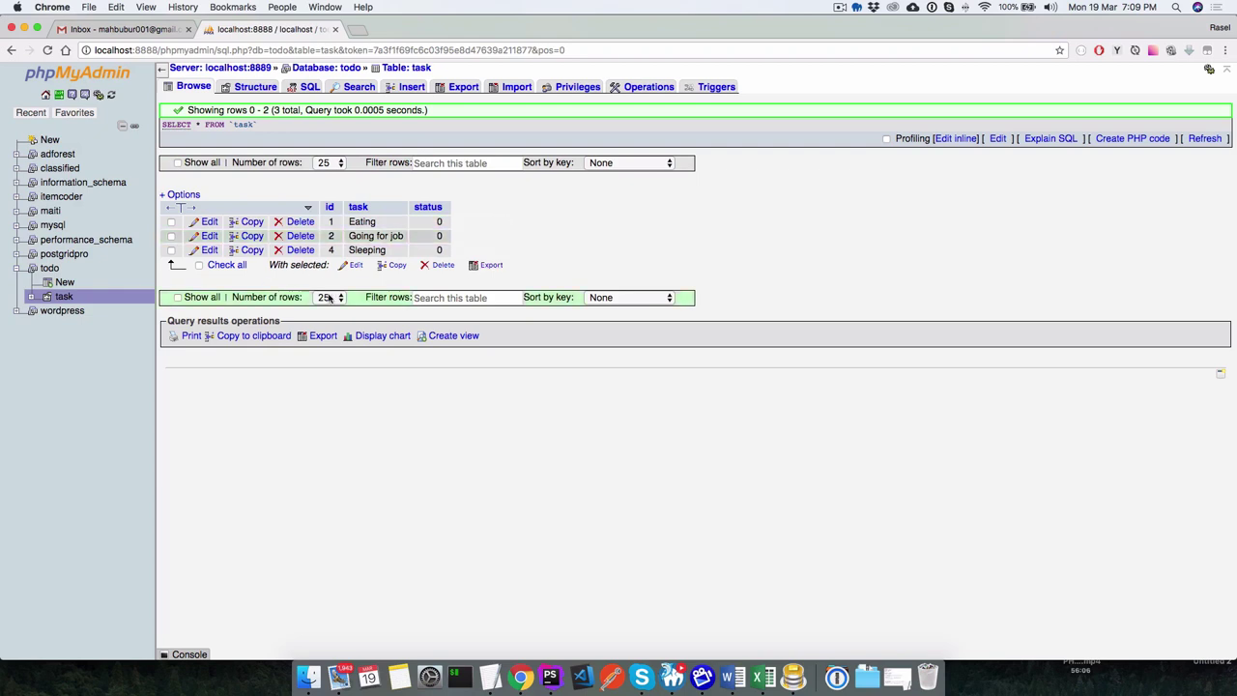
{"action": "left_click", "coordinate": [408, 88]}
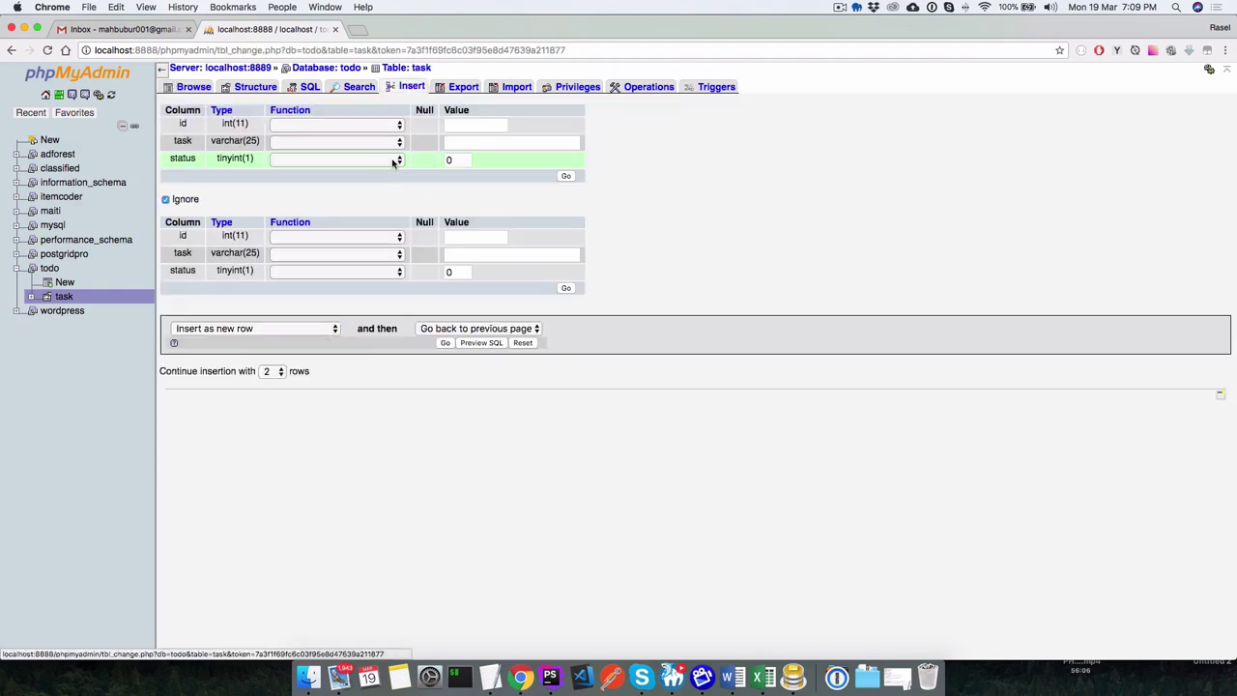
{"action": "left_click", "coordinate": [193, 87]}
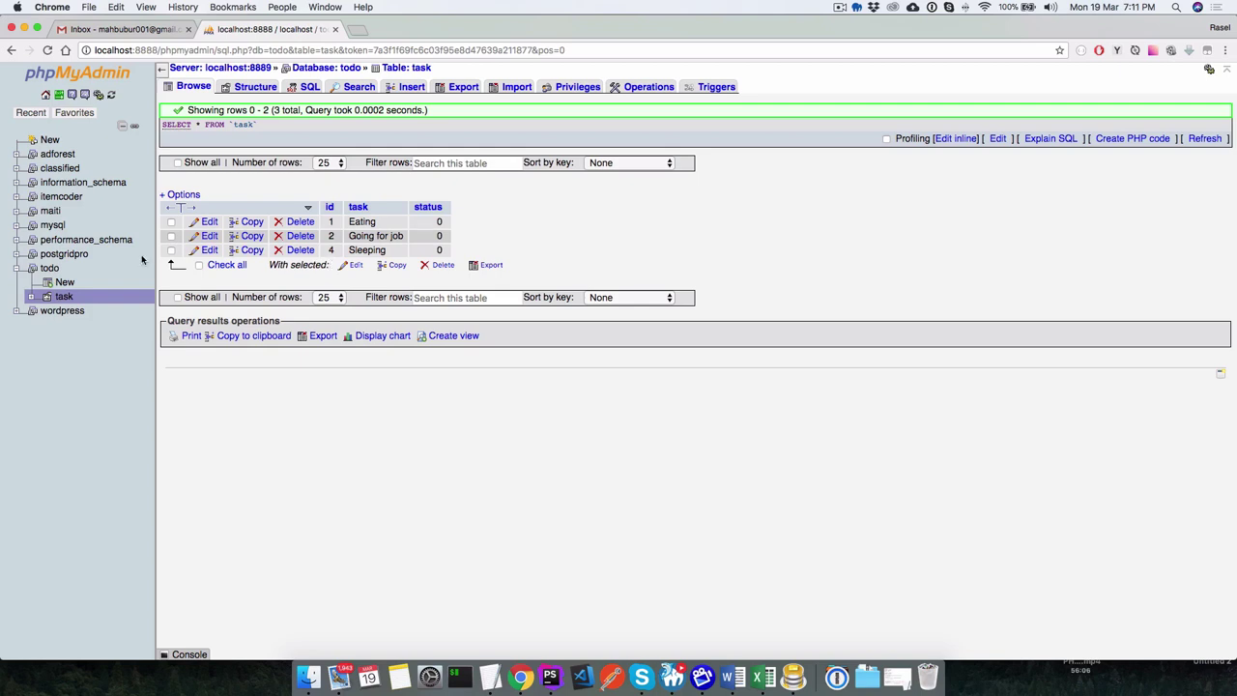
Insert a Testing row (id 5, status 0) and browse the table.
{"action": "left_click", "coordinate": [407, 89]}
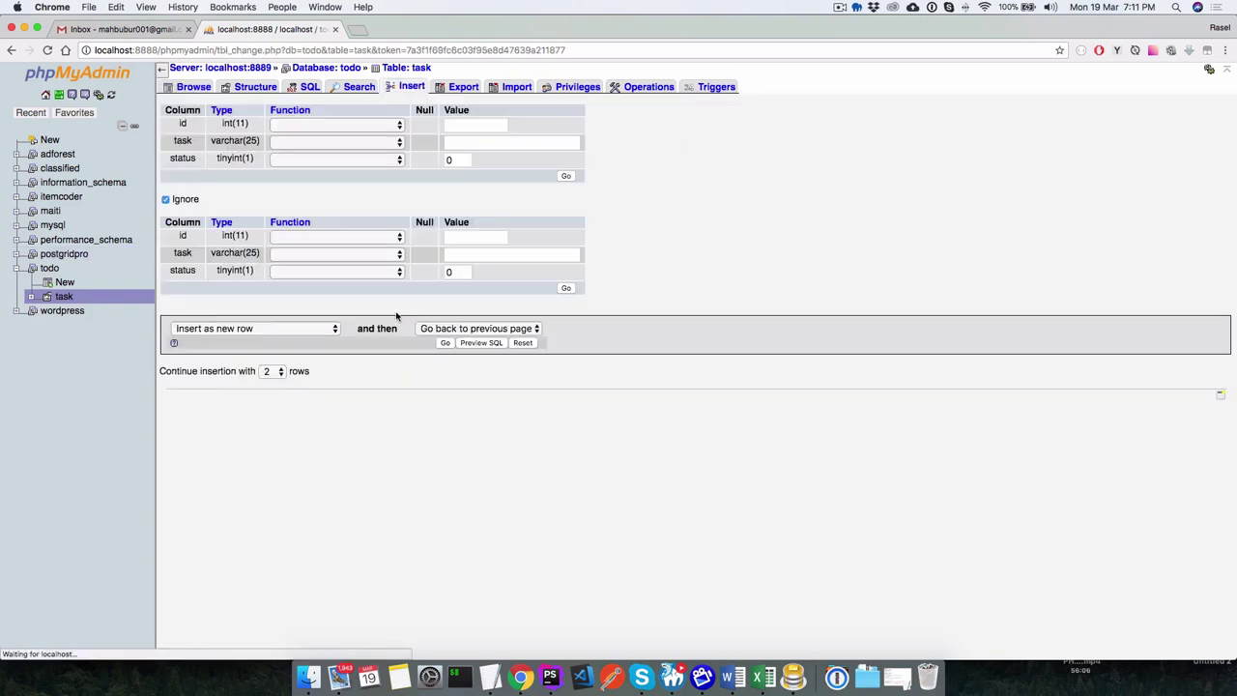
{"action": "left_click", "coordinate": [473, 144]}
{"action": "type", "text": "Testing"}
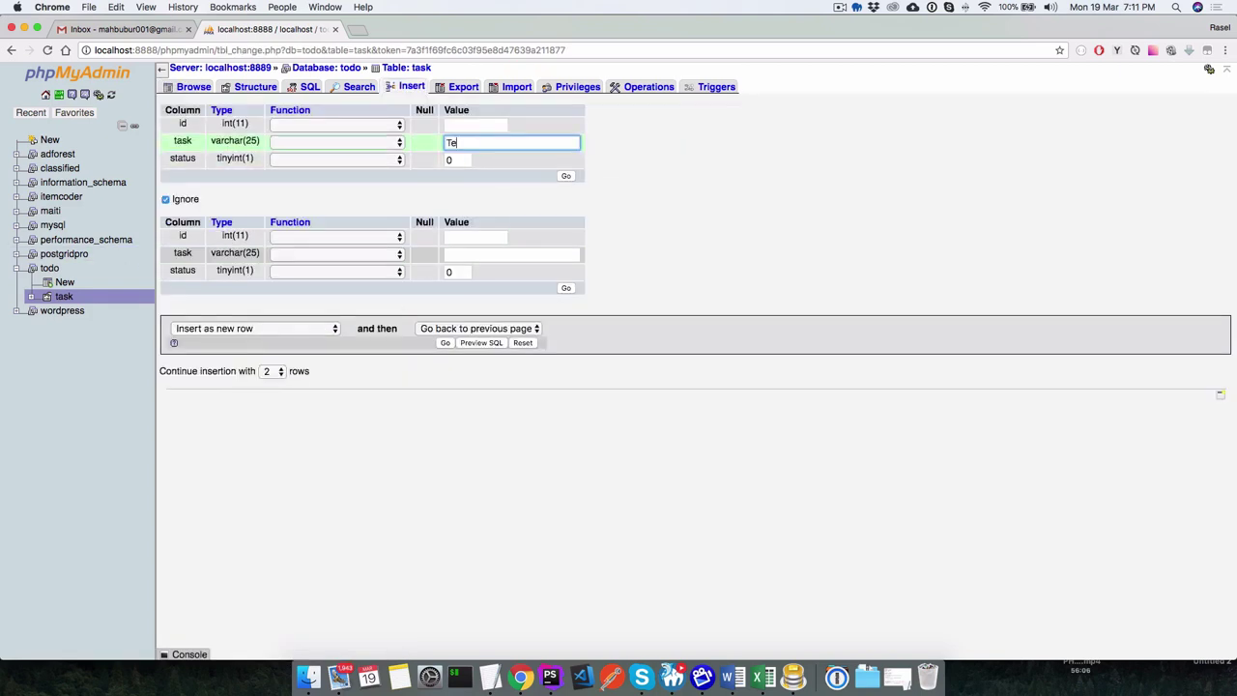
{"action": "left_click", "coordinate": [565, 176]}
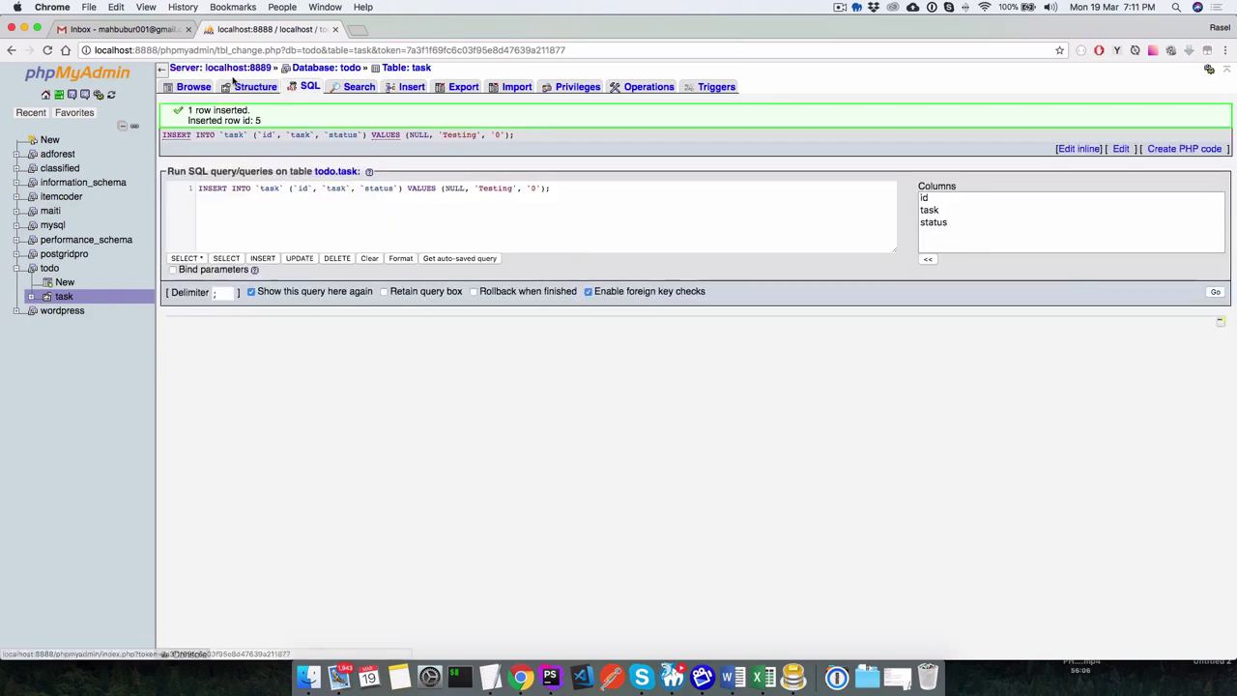
{"action": "left_click", "coordinate": [197, 87]}
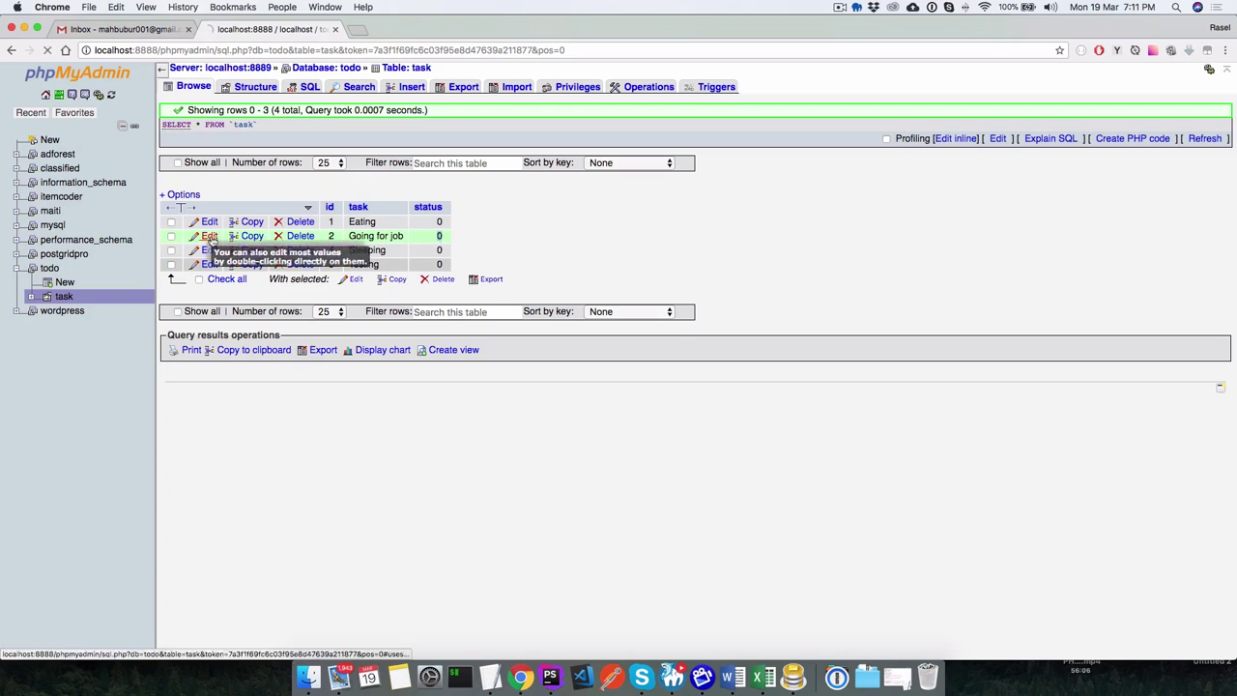
Change the Going for job row's status to 1, keeping id 2, and save.
{"action": "left_click", "coordinate": [206, 238]}
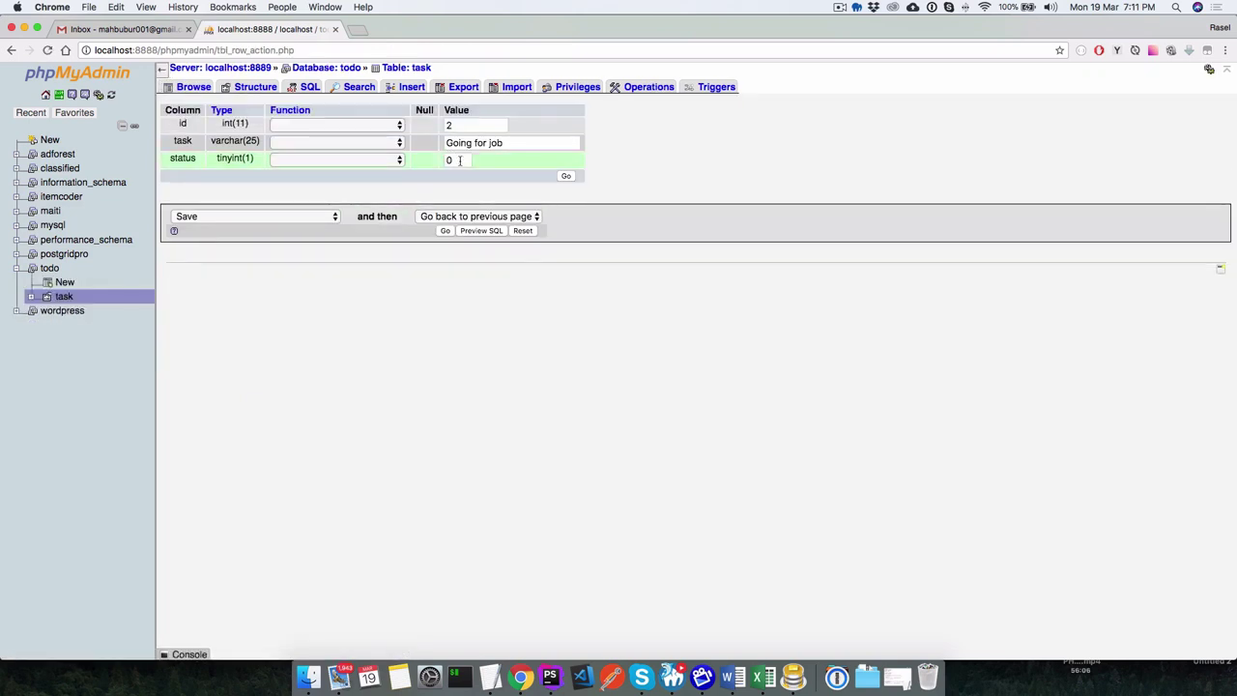
{"action": "key", "text": "BackSpace"}
{"action": "type", "text": "1"}
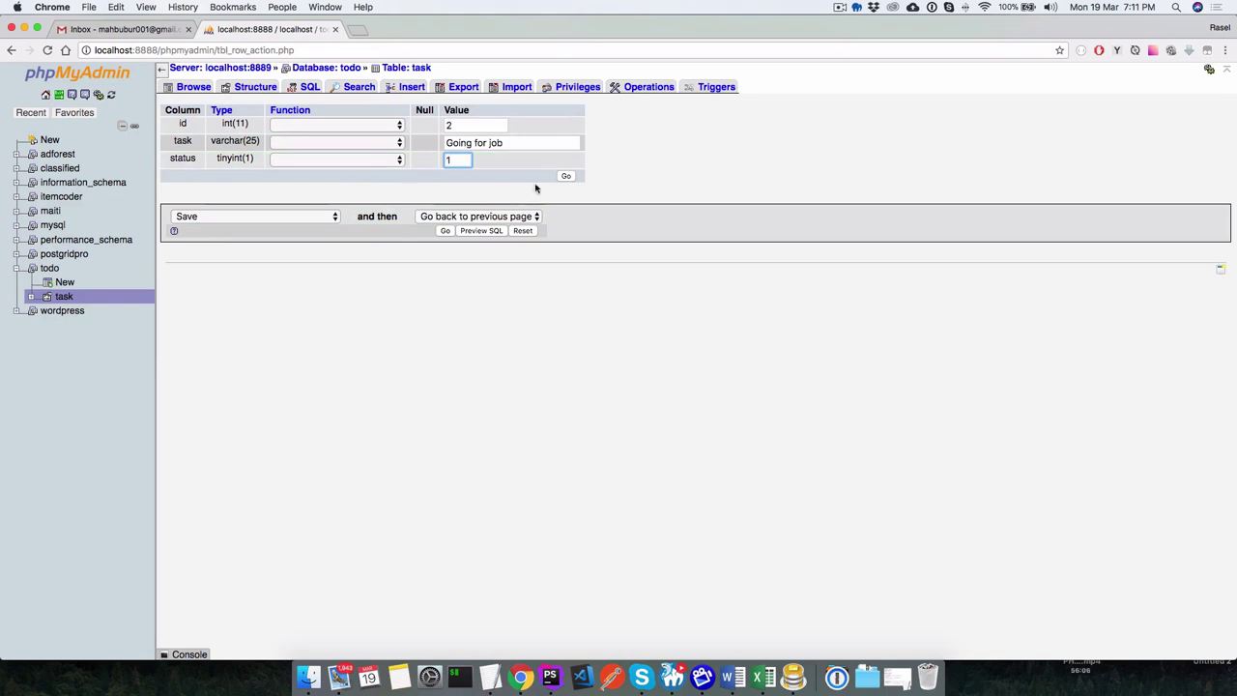
{"action": "left_click", "coordinate": [452, 126]}
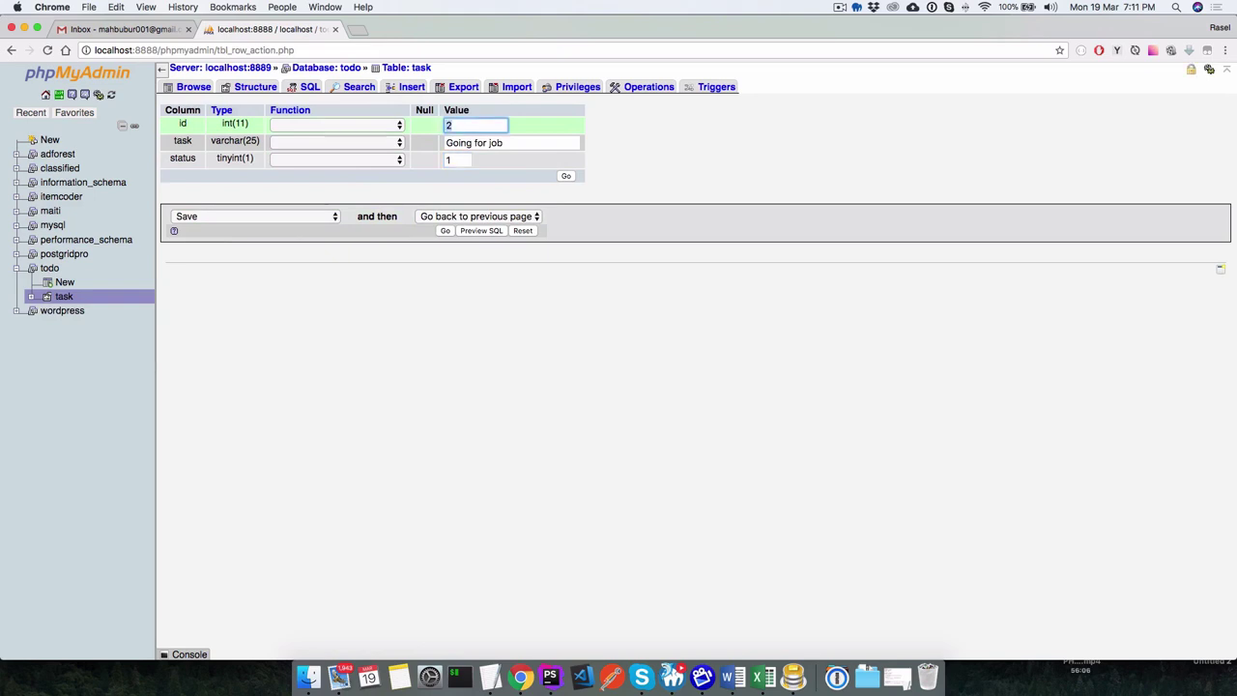
{"action": "key", "text": "BackSpace"}
{"action": "type", "text": "2"}
{"action": "left_click", "coordinate": [451, 162]}
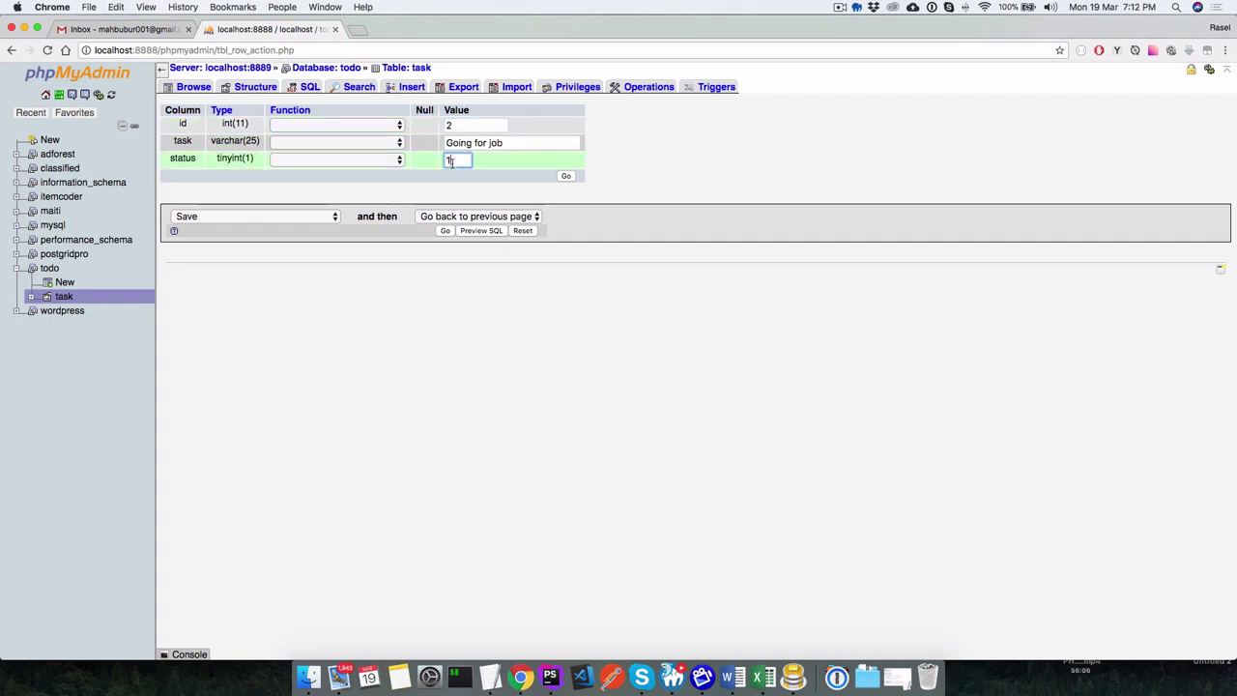
{"action": "left_click", "coordinate": [568, 177]}
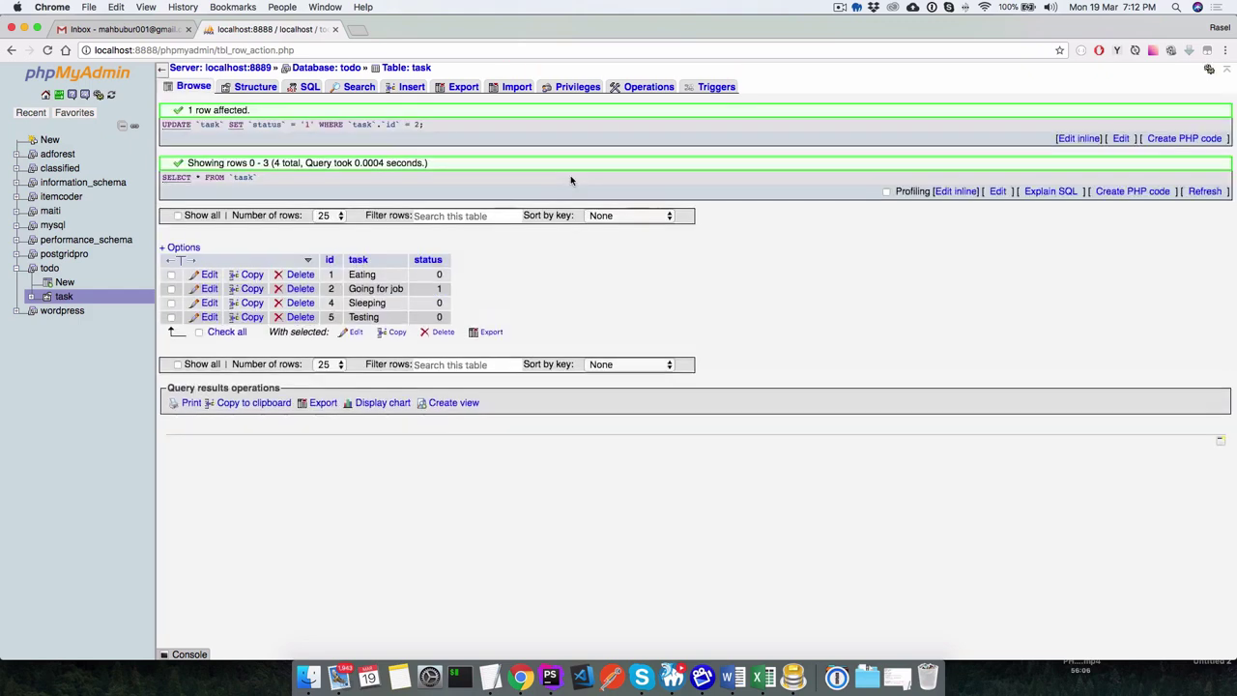
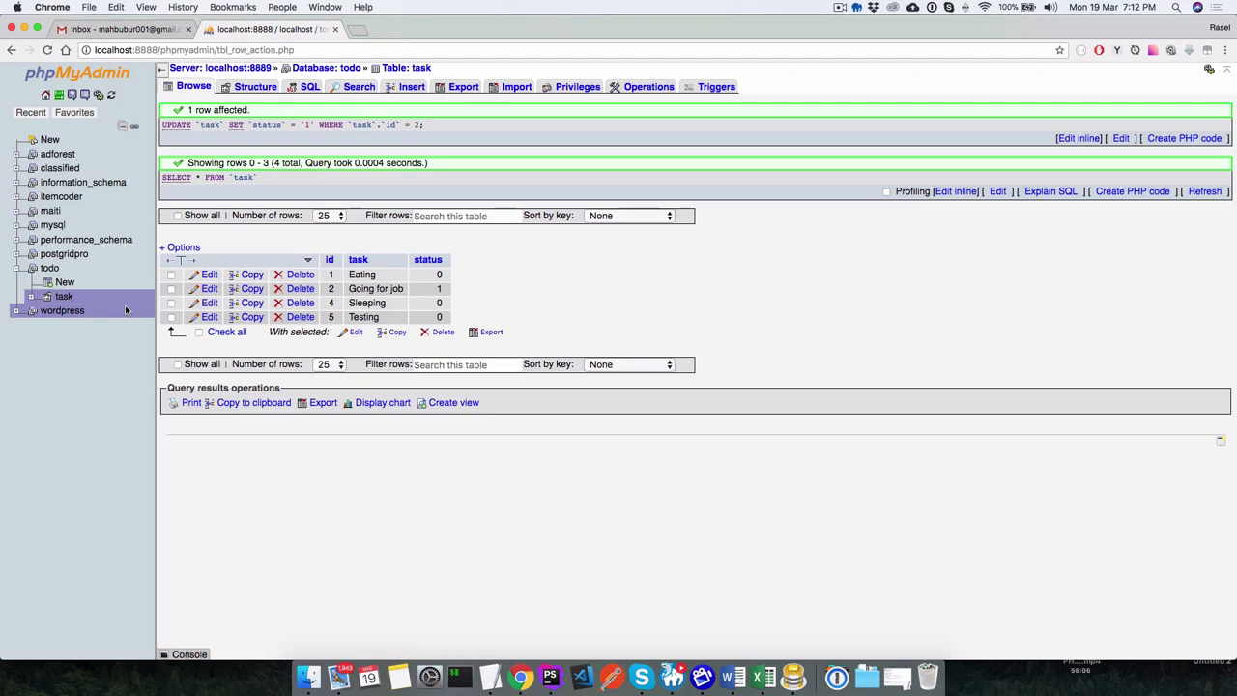
Start a new table in the todo database from the sidebar's New entry.
{"action": "left_click", "coordinate": [65, 282]}
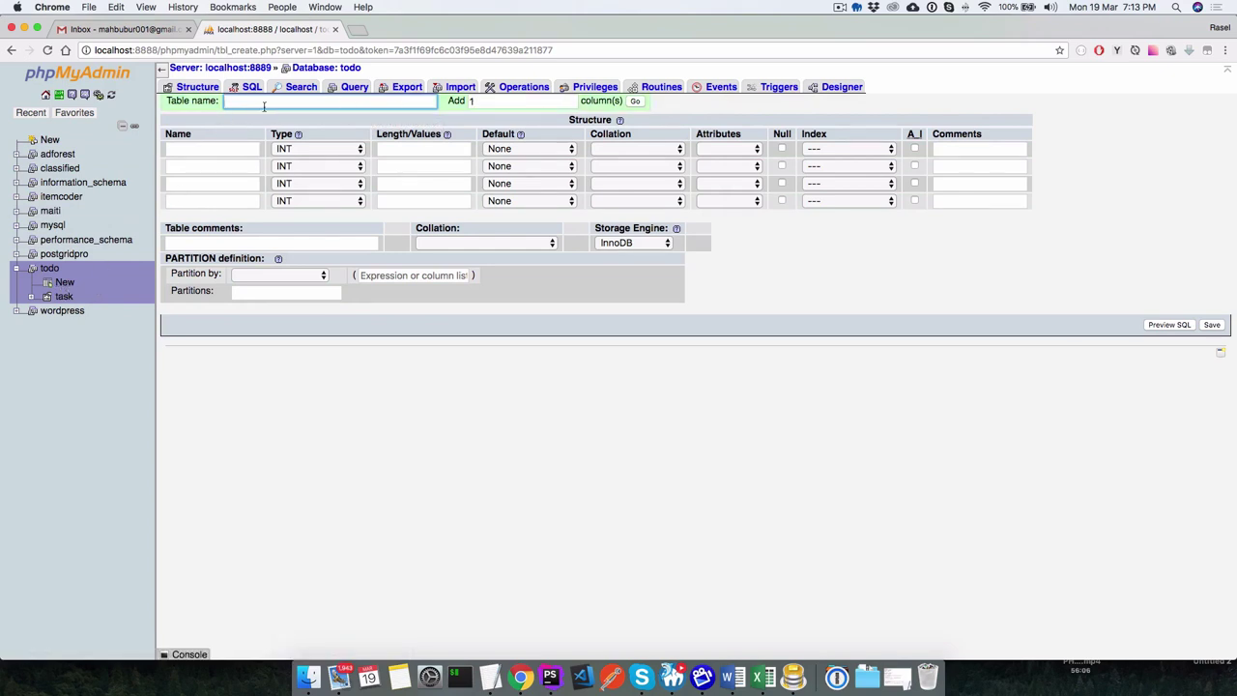
Create a table named user with one INT column called id.
{"action": "type", "text": "user"}
{"action": "left_click", "coordinate": [568, 106]}
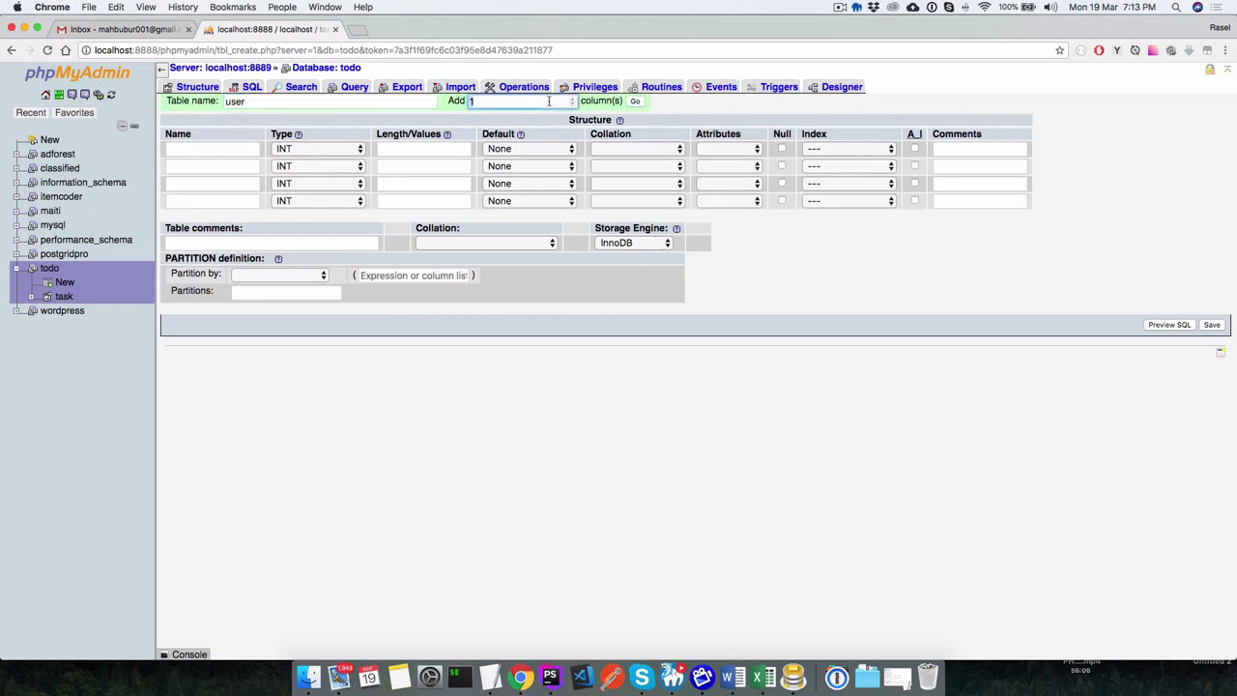
{"action": "left_click", "coordinate": [635, 102]}
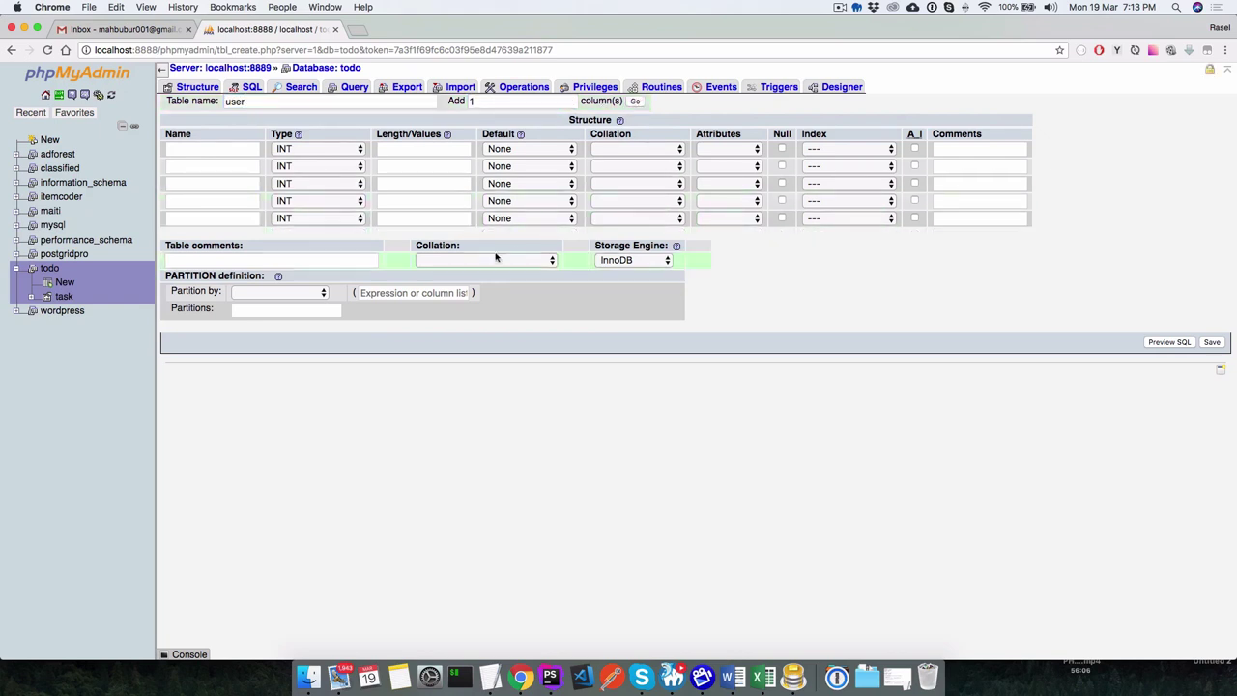
{"action": "left_click", "coordinate": [213, 148]}
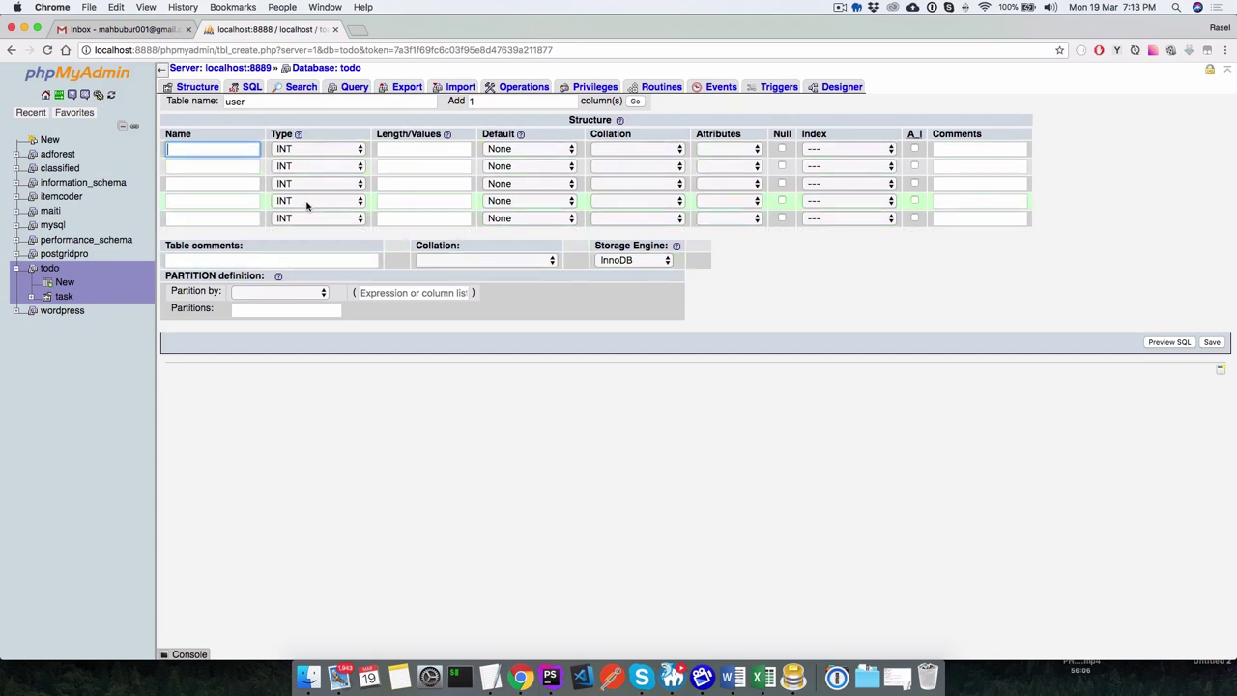
{"action": "type", "text": "id"}
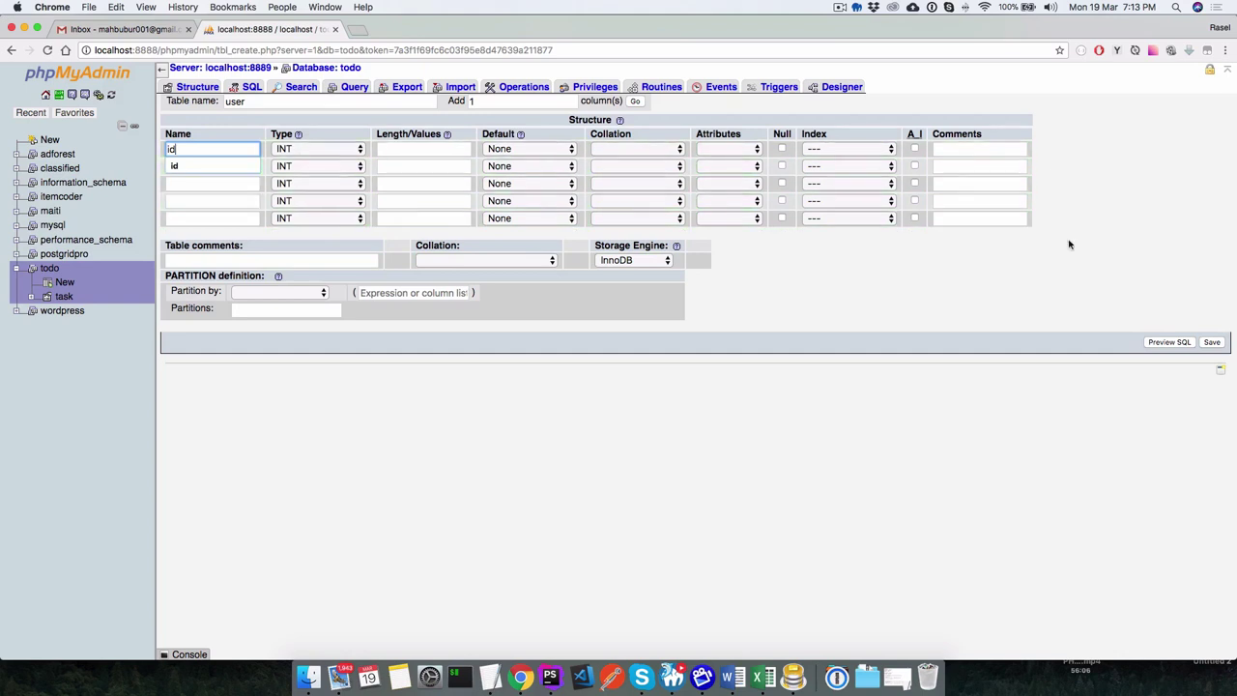
{"action": "left_click", "coordinate": [1212, 342]}
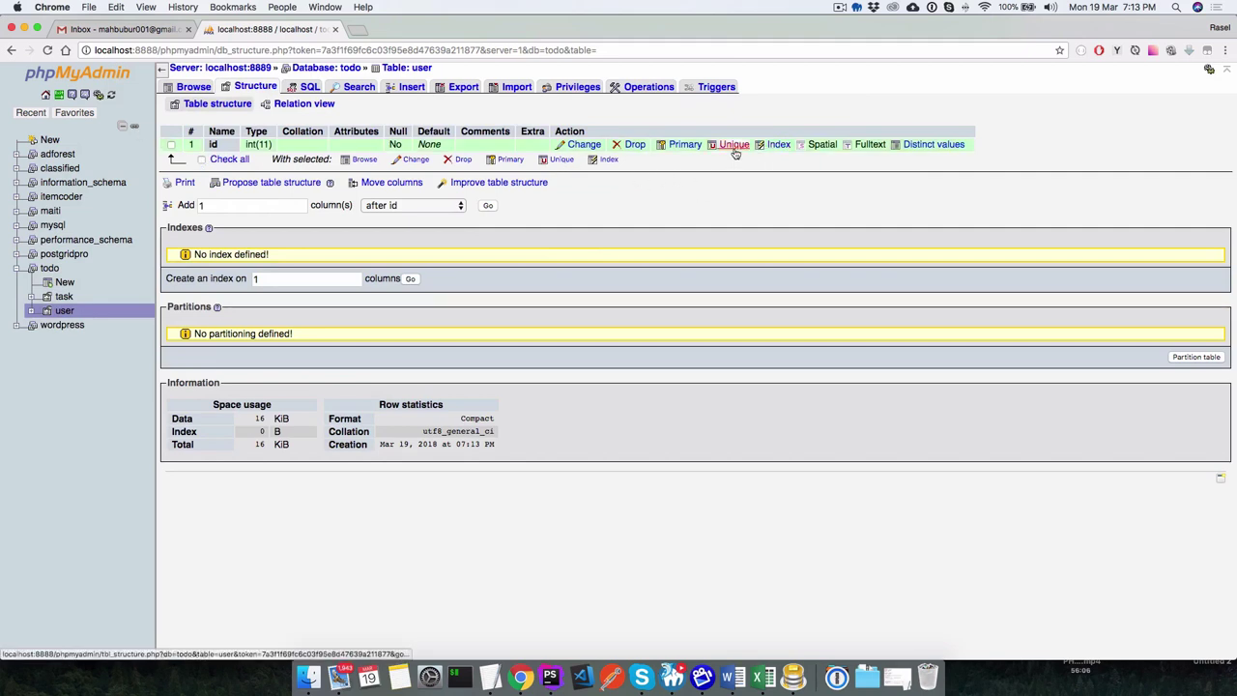
Make the user table's id column the primary key with AUTO_INCREMENT.
{"action": "left_click", "coordinate": [685, 147]}
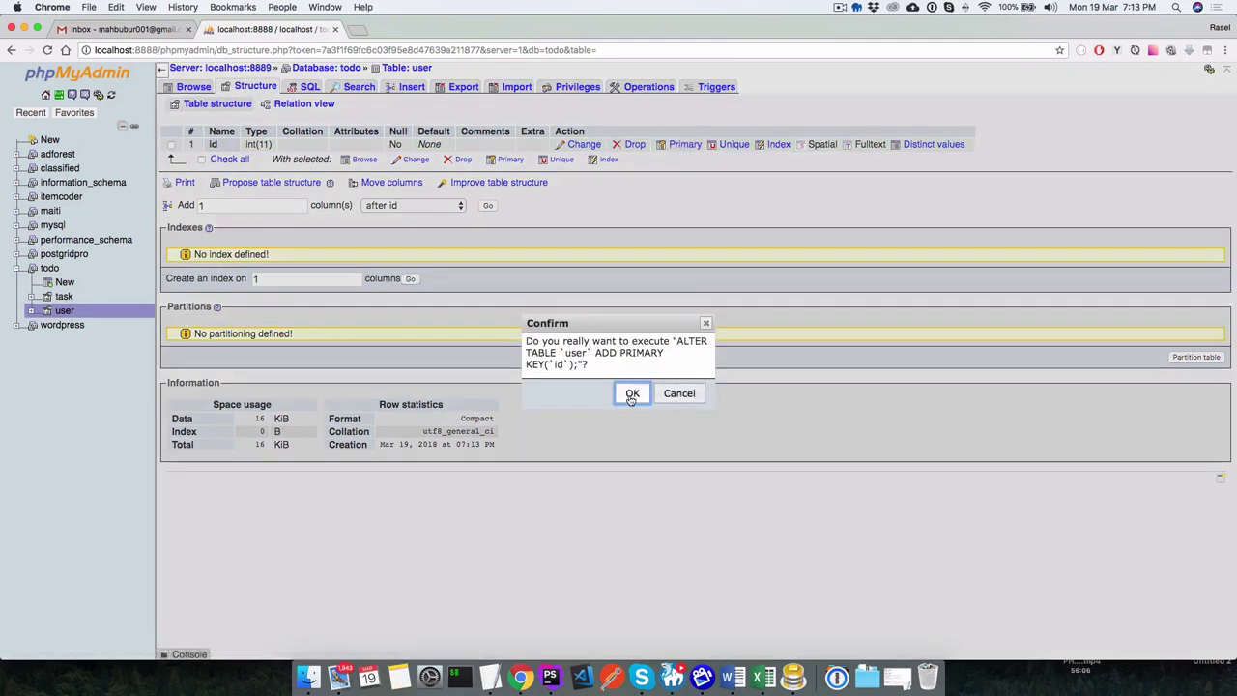
{"action": "left_click", "coordinate": [630, 394]}
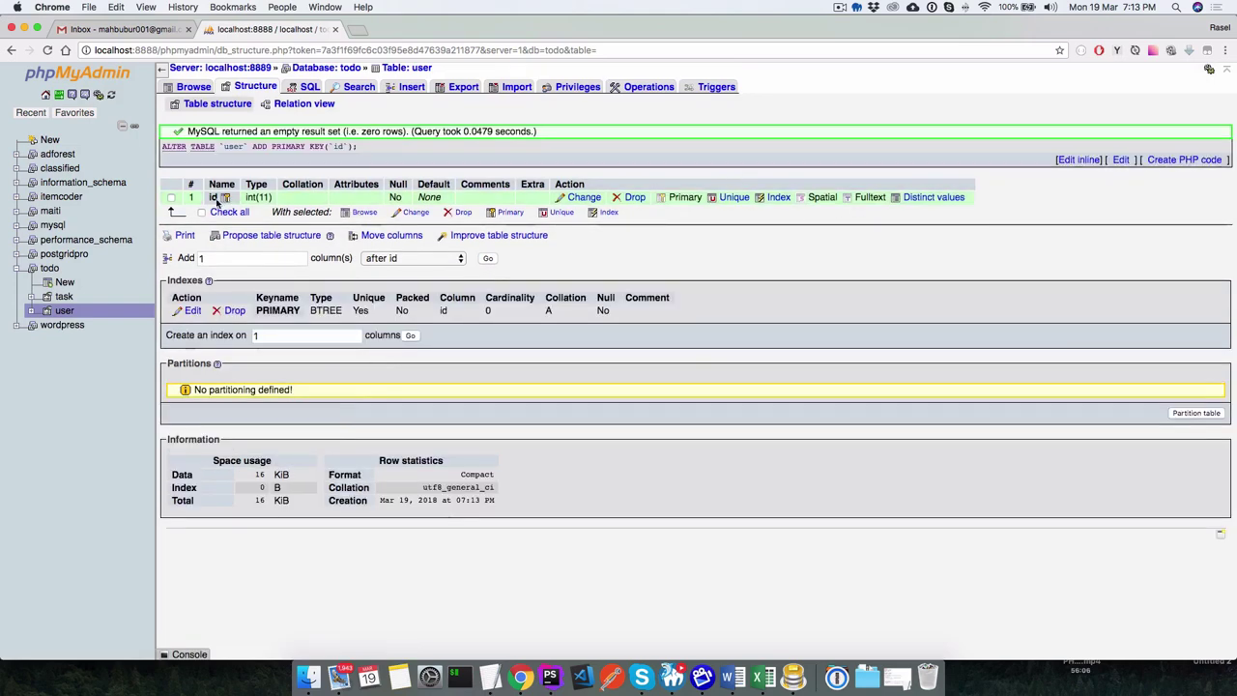
{"action": "left_click", "coordinate": [583, 197]}
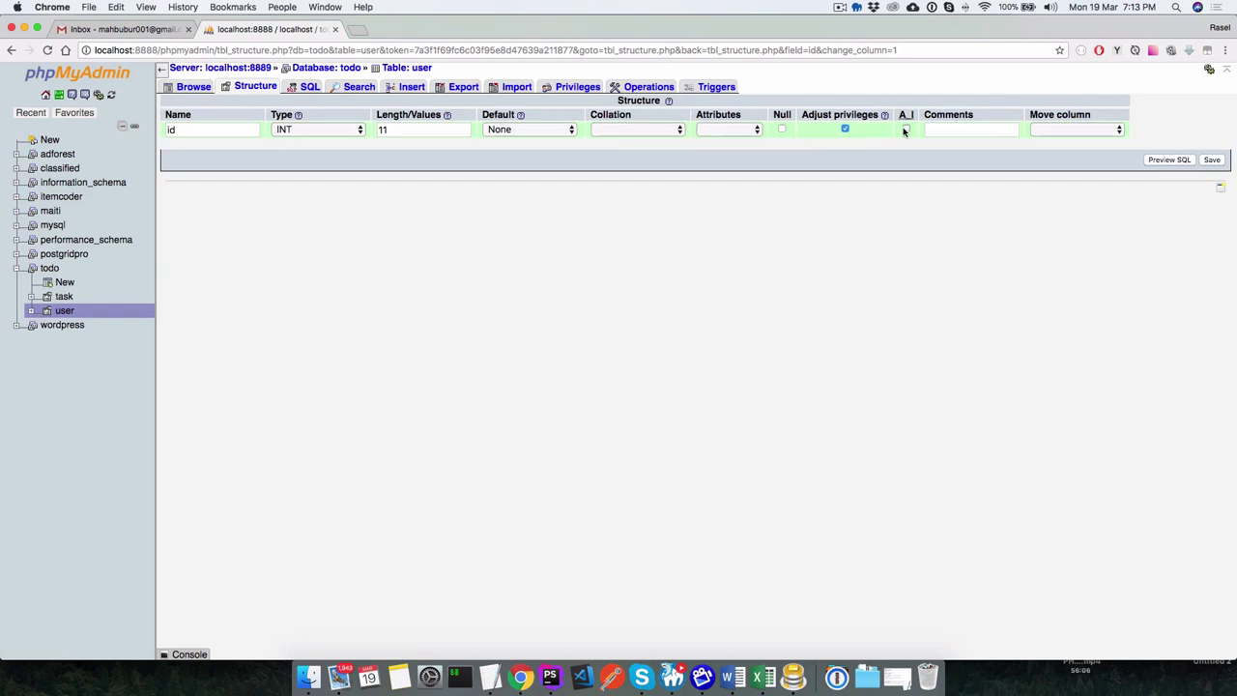
{"action": "left_click", "coordinate": [905, 129]}
{"action": "left_click", "coordinate": [1212, 159]}
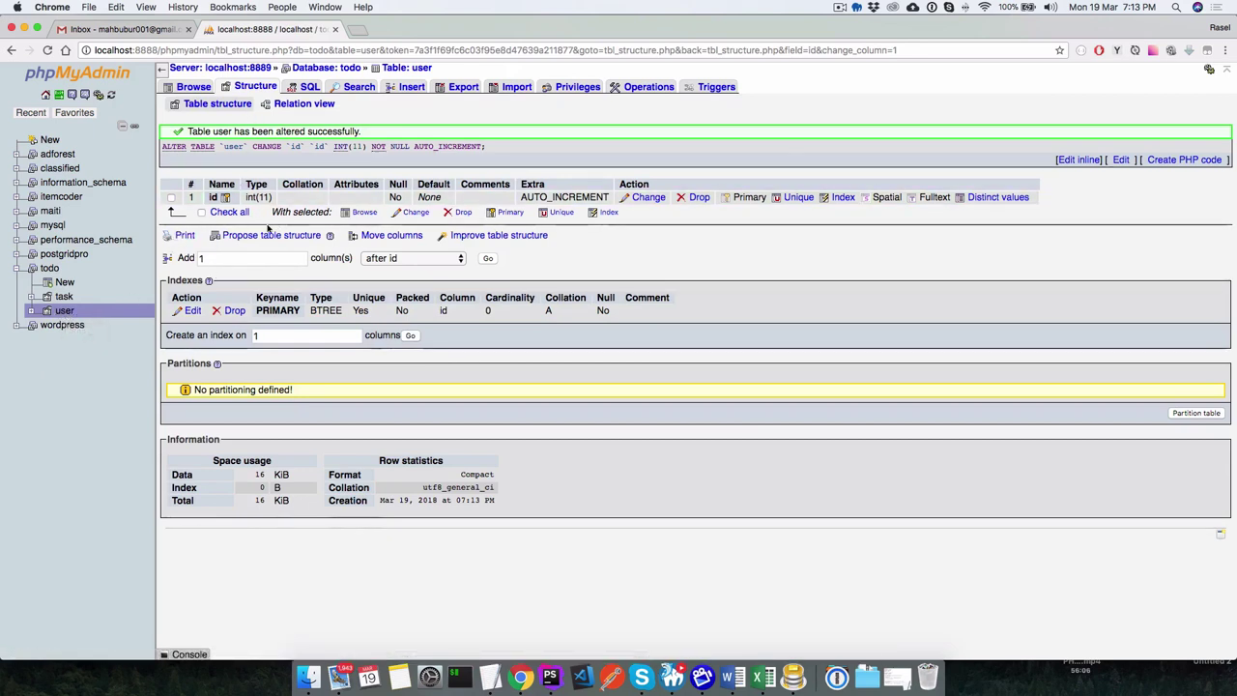
{"action": "double_click", "coordinate": [214, 258]}
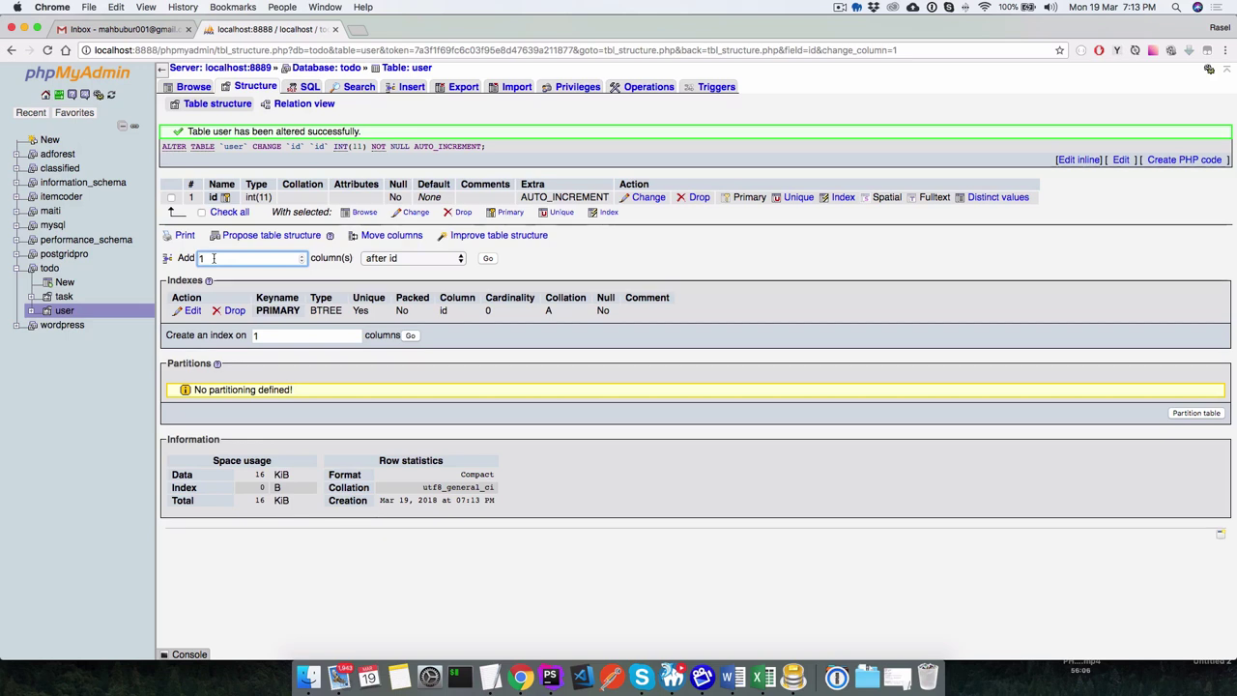
Add three columns after id, starting with name as VARCHAR(25) allowing NULL.
{"action": "type", "text": "3"}
{"action": "left_click", "coordinate": [391, 258]}
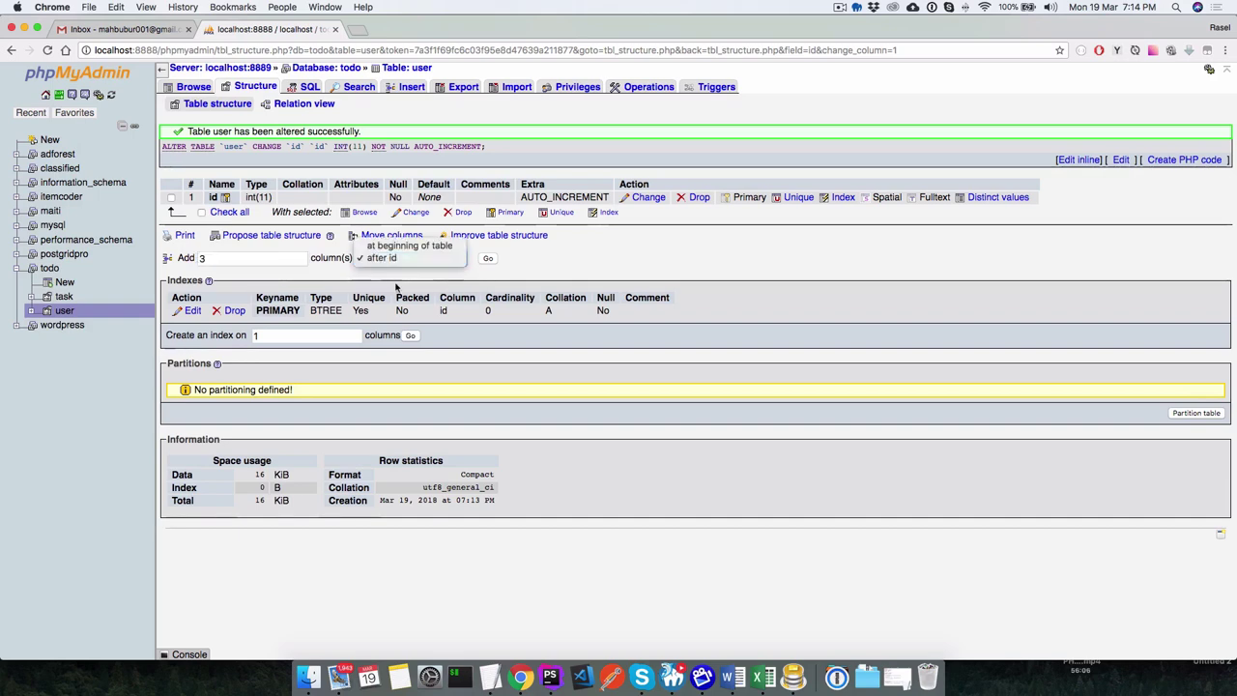
{"action": "left_click", "coordinate": [395, 259]}
{"action": "left_click", "coordinate": [488, 258]}
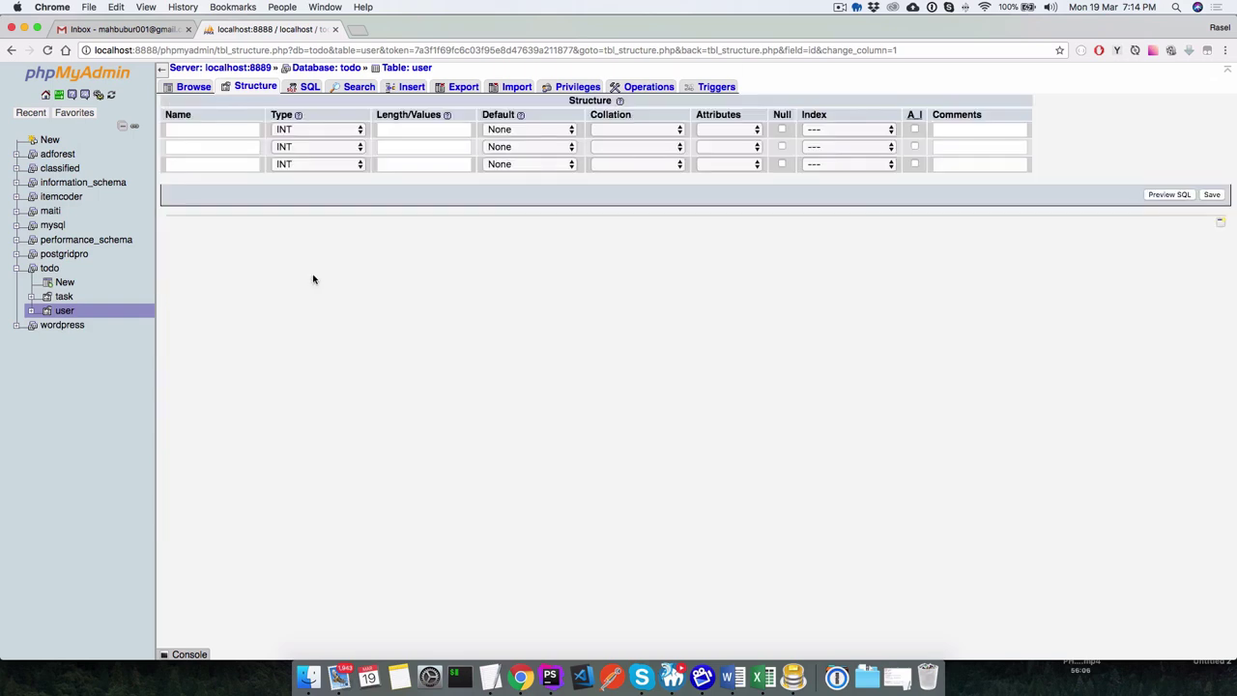
{"action": "left_click", "coordinate": [209, 130]}
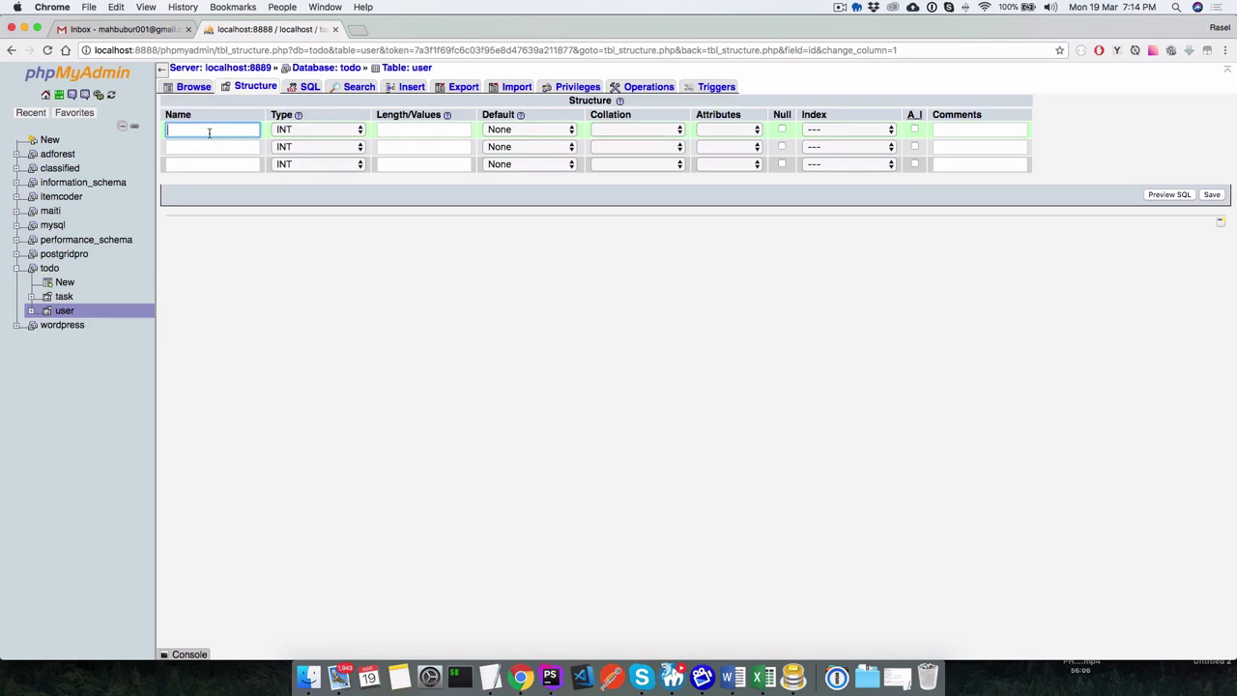
{"action": "type", "text": "name"}
{"action": "left_click", "coordinate": [299, 130]}
{"action": "left_click", "coordinate": [318, 140]}
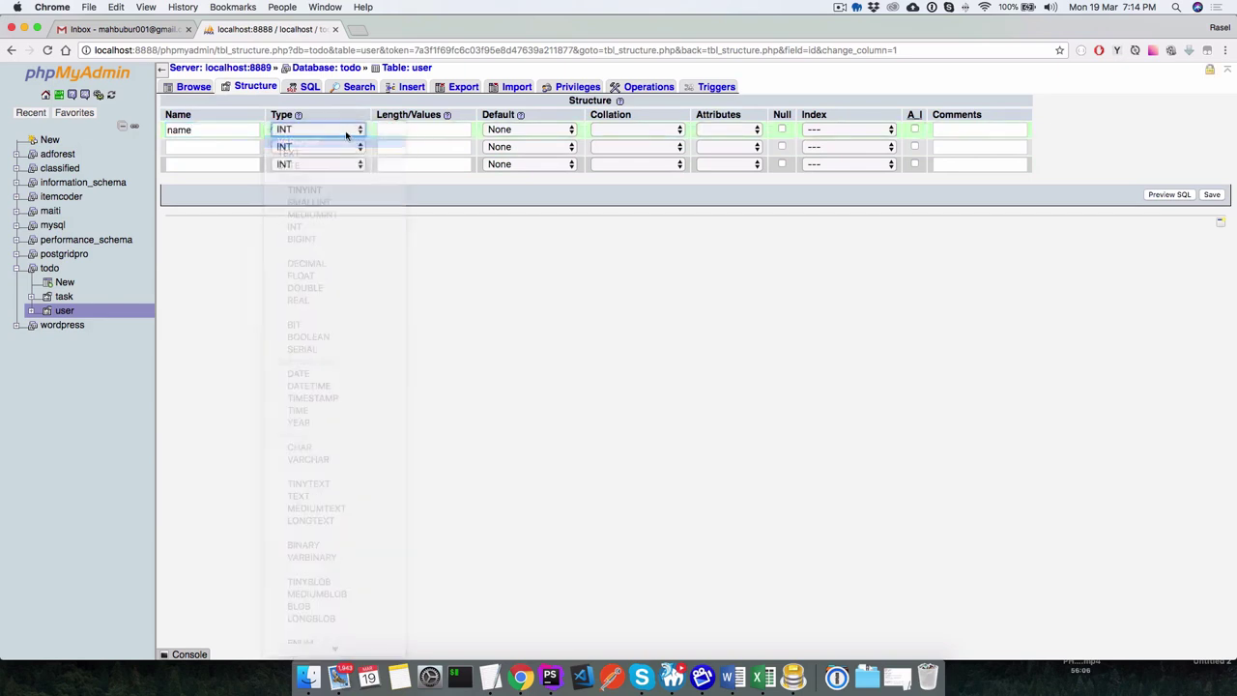
{"action": "left_click", "coordinate": [426, 132]}
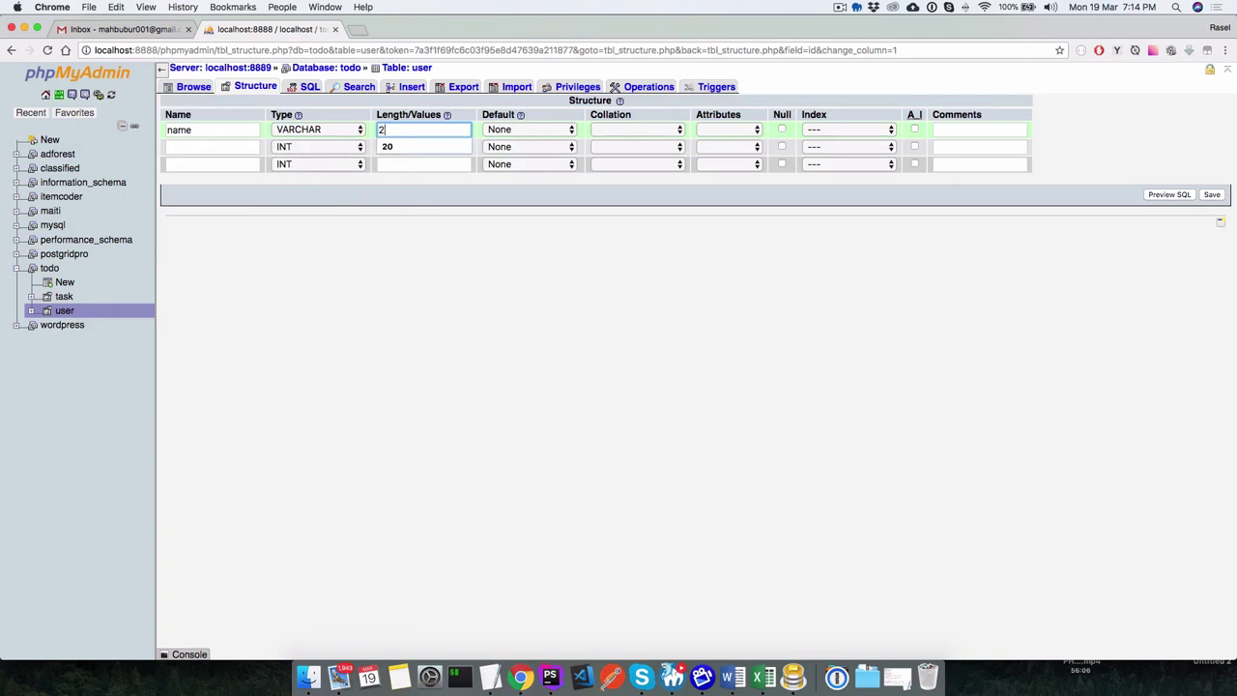
{"action": "left_click", "coordinate": [406, 147]}
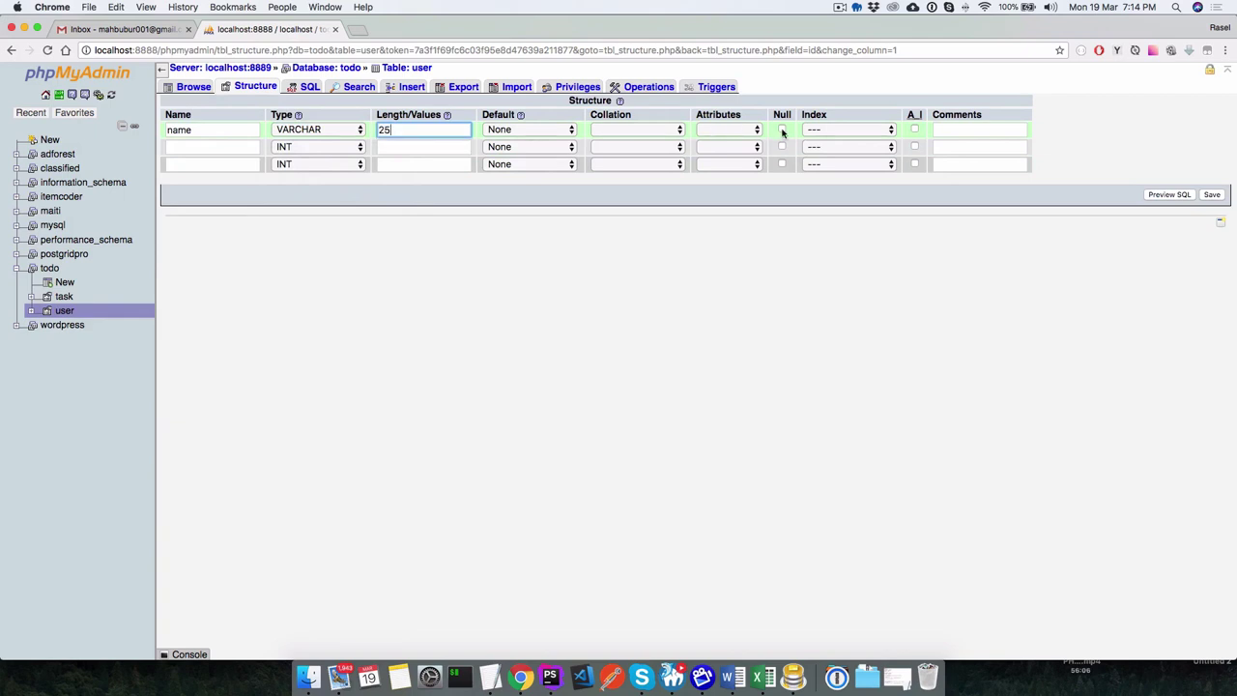
{"action": "left_click", "coordinate": [781, 130]}
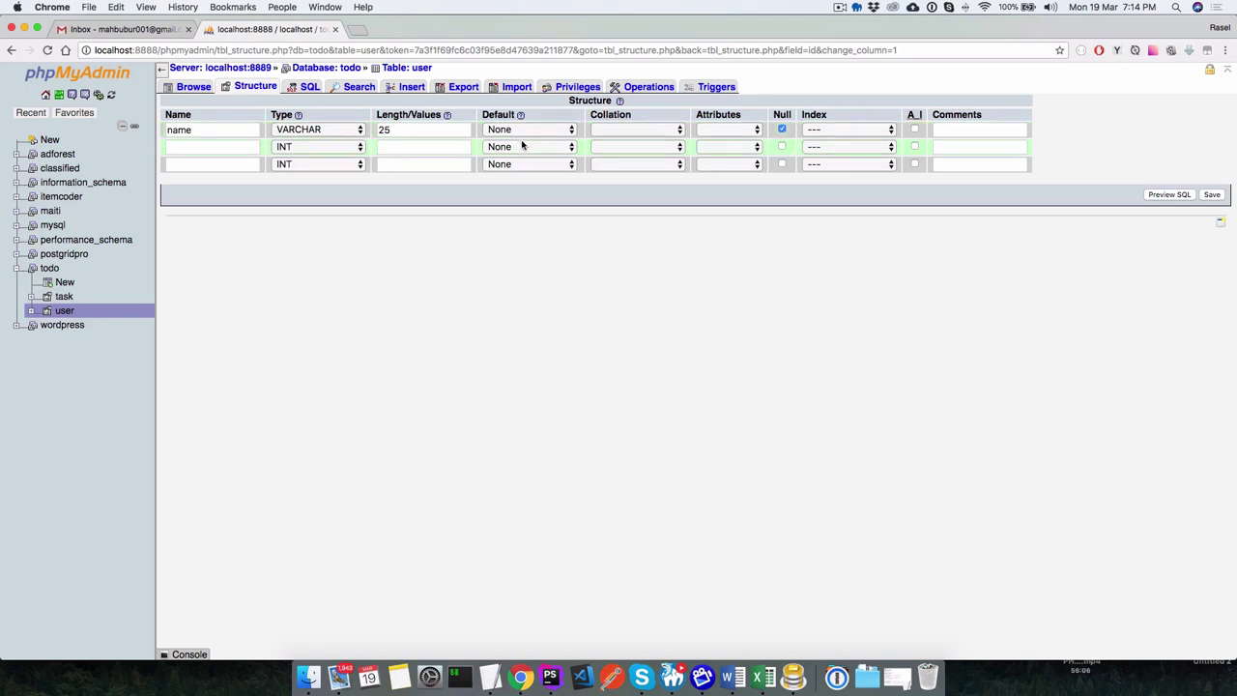
Define email and password as VARCHAR(25) columns and save the new user table columns.
{"action": "left_click", "coordinate": [195, 147]}
{"action": "type", "text": "email"}
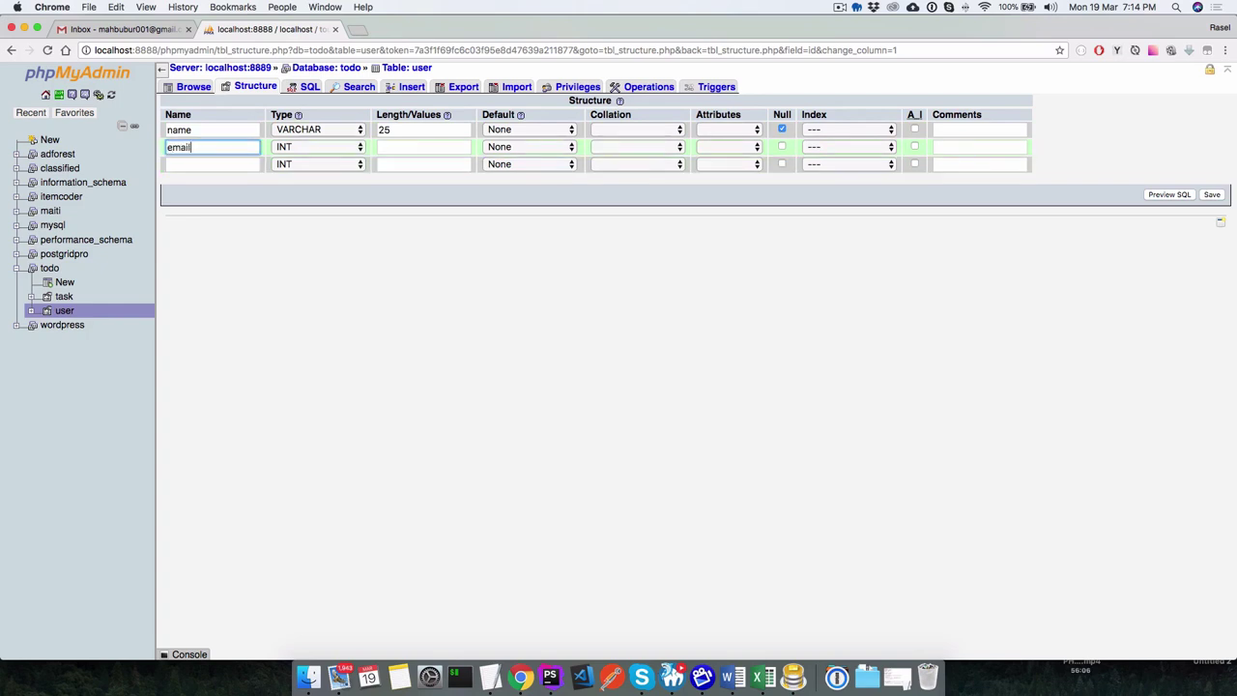
{"action": "left_click", "coordinate": [212, 164]}
{"action": "type", "text": "password"}
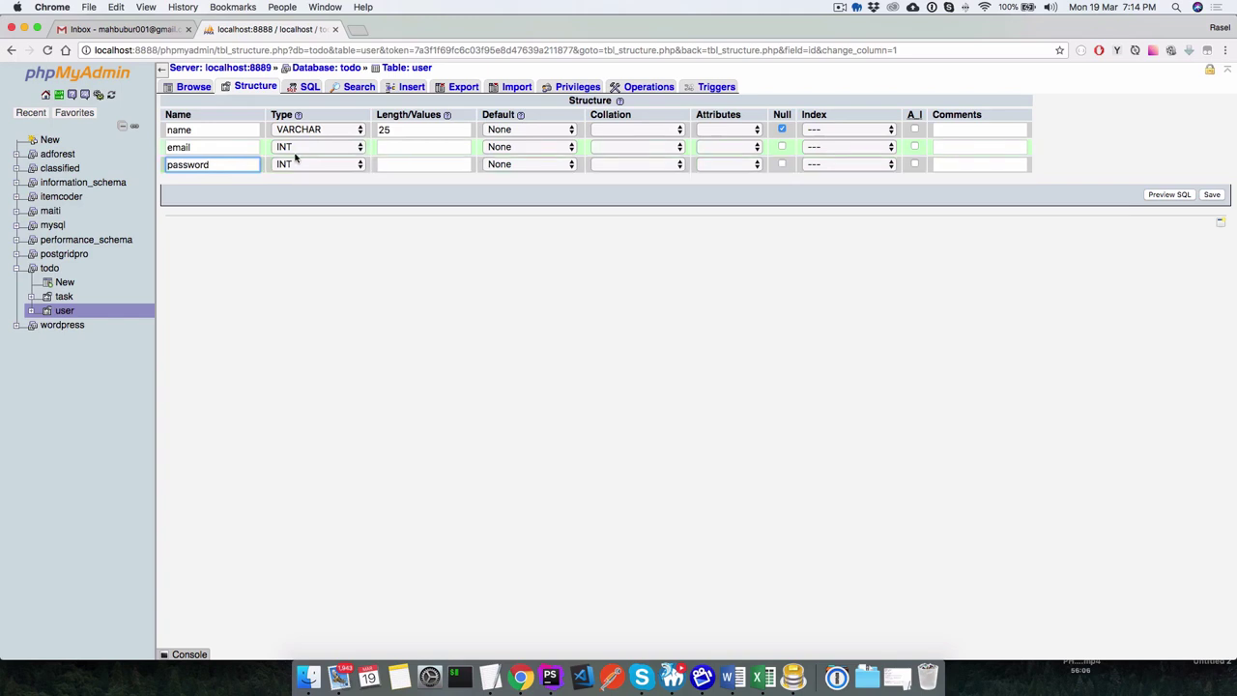
{"action": "left_click", "coordinate": [302, 149]}
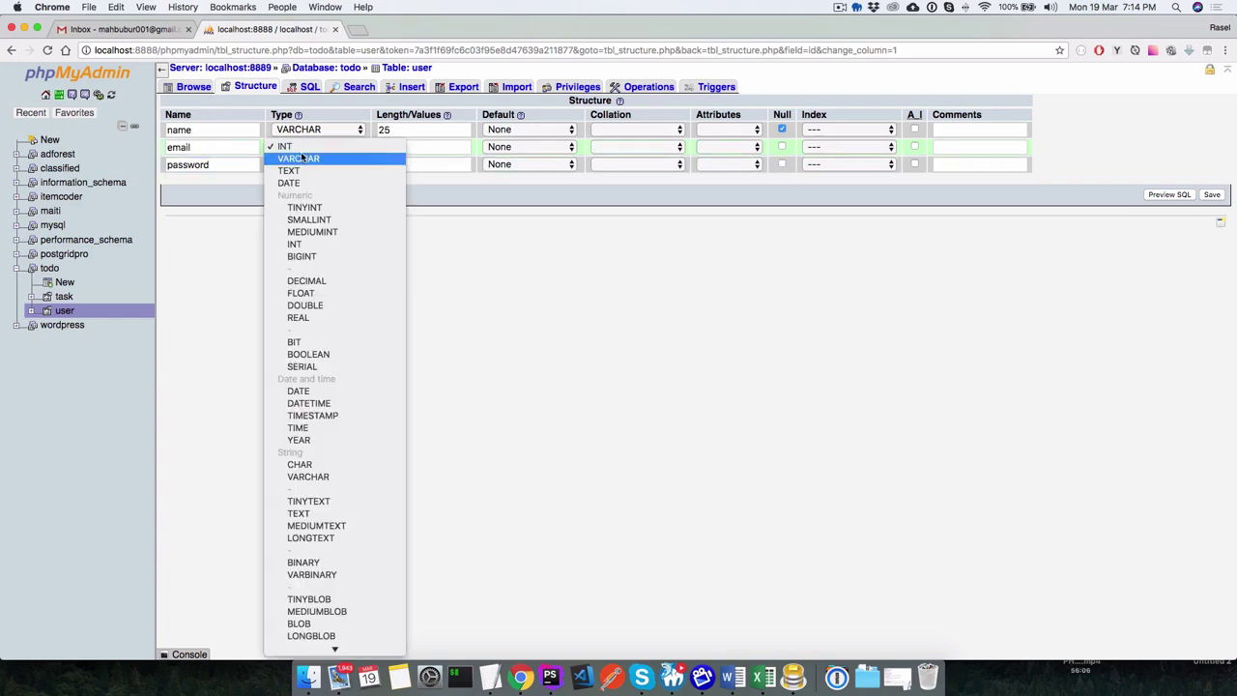
{"action": "left_click", "coordinate": [302, 160]}
{"action": "left_click", "coordinate": [301, 165]}
{"action": "left_click", "coordinate": [305, 176]}
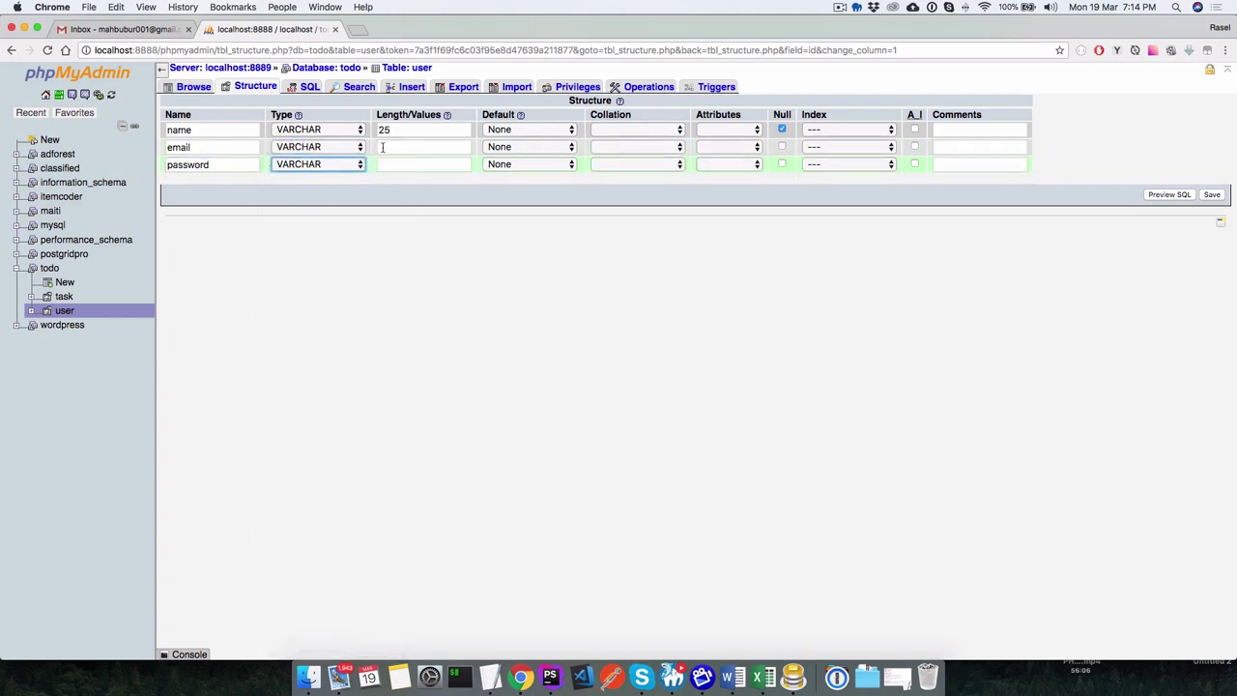
{"action": "left_click", "coordinate": [391, 146]}
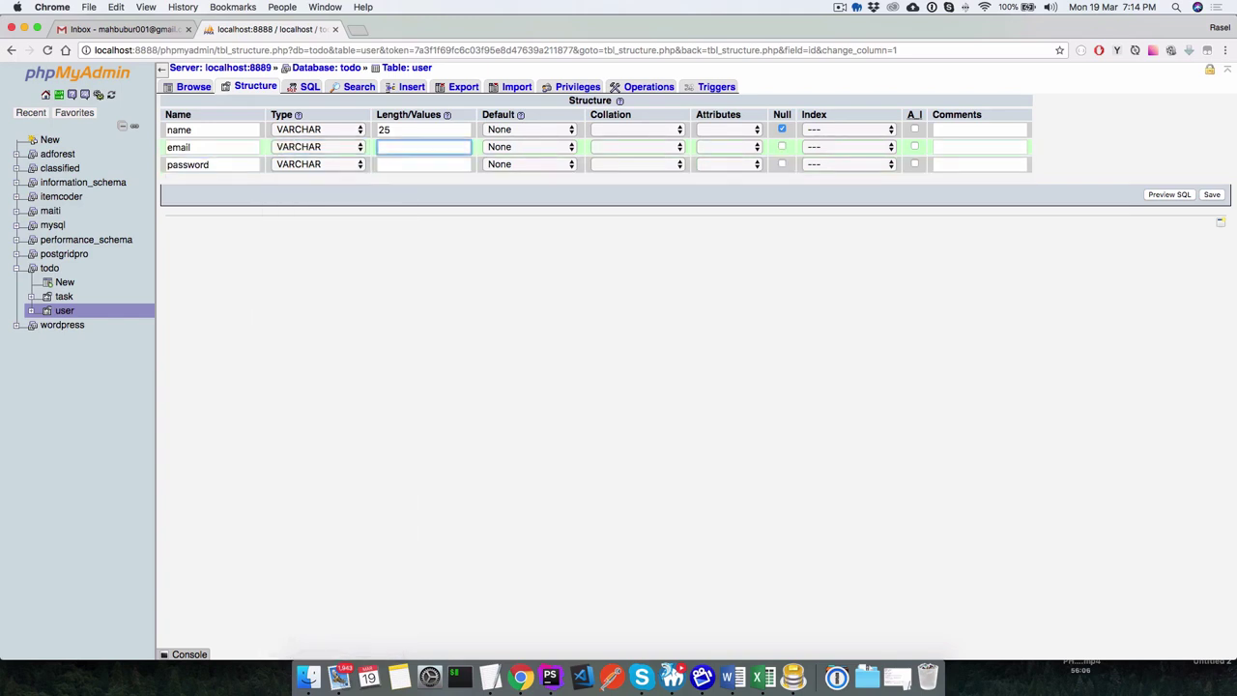
{"action": "type", "text": "25"}
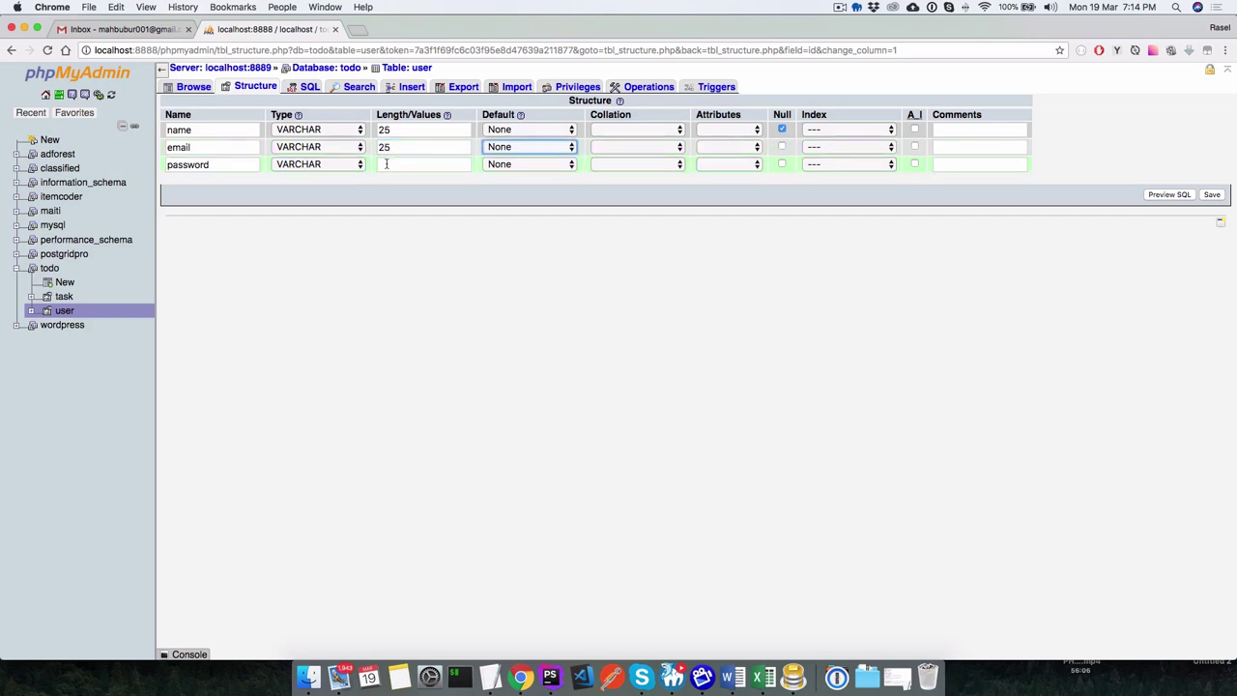
{"action": "left_click", "coordinate": [385, 165]}
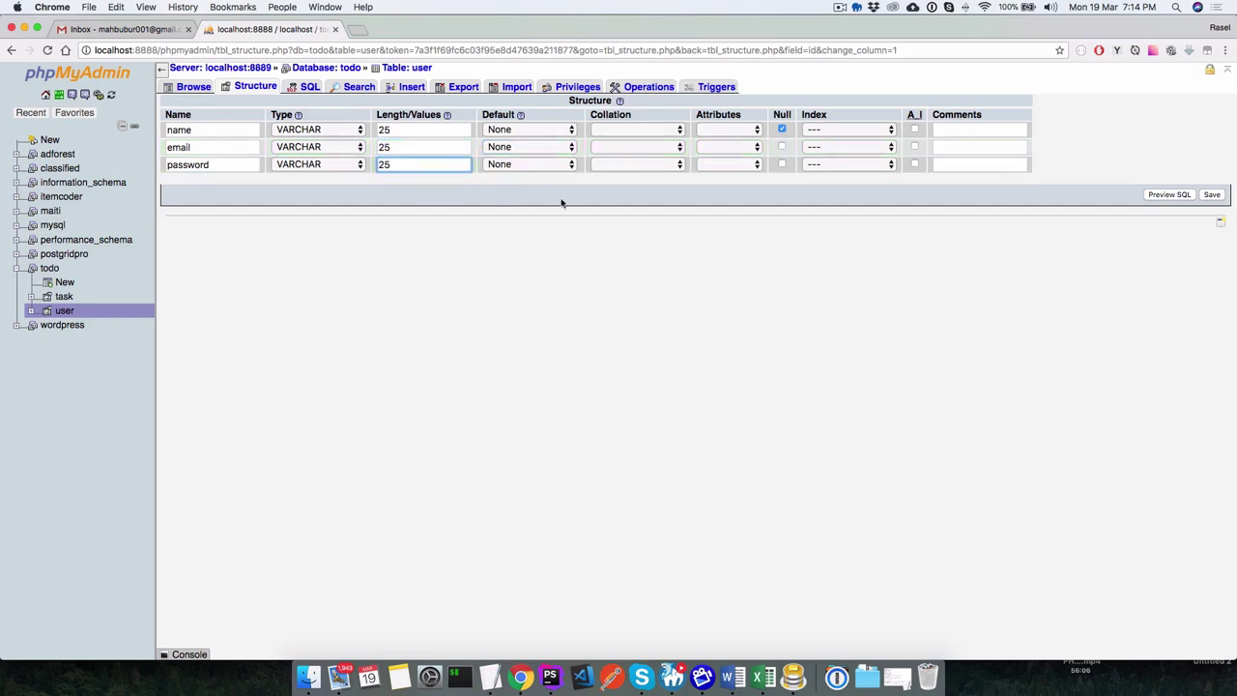
{"action": "left_click", "coordinate": [737, 237]}
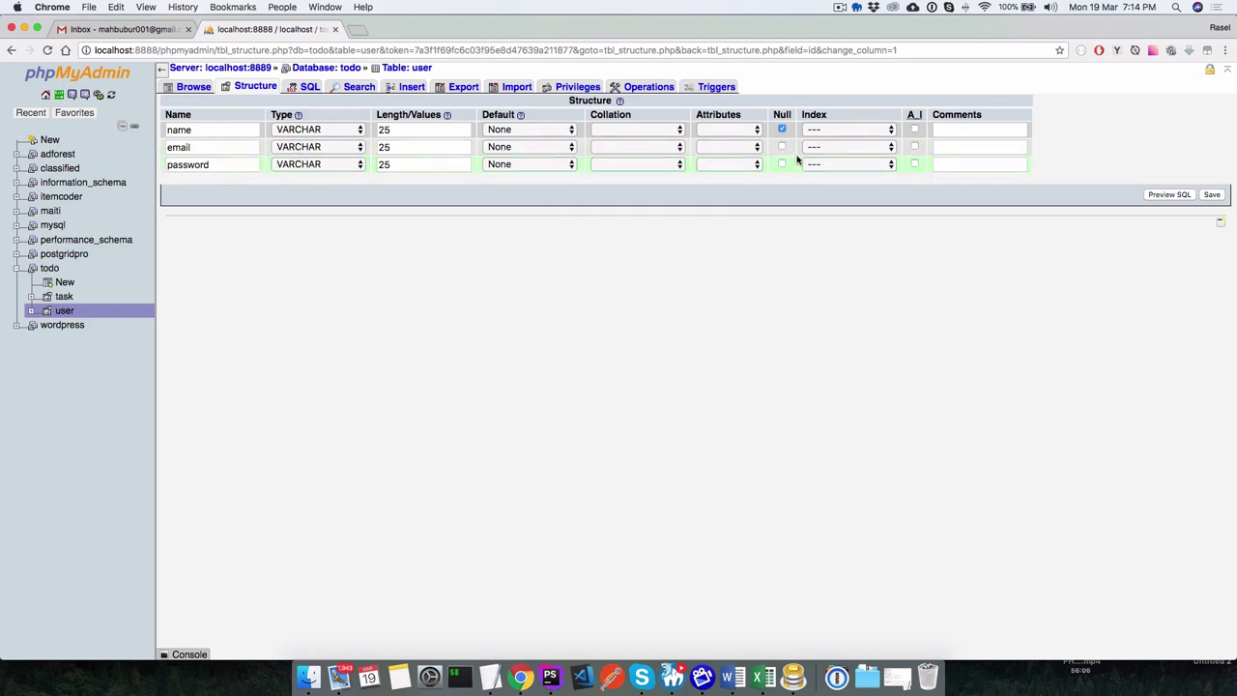
{"action": "left_click", "coordinate": [1210, 196]}
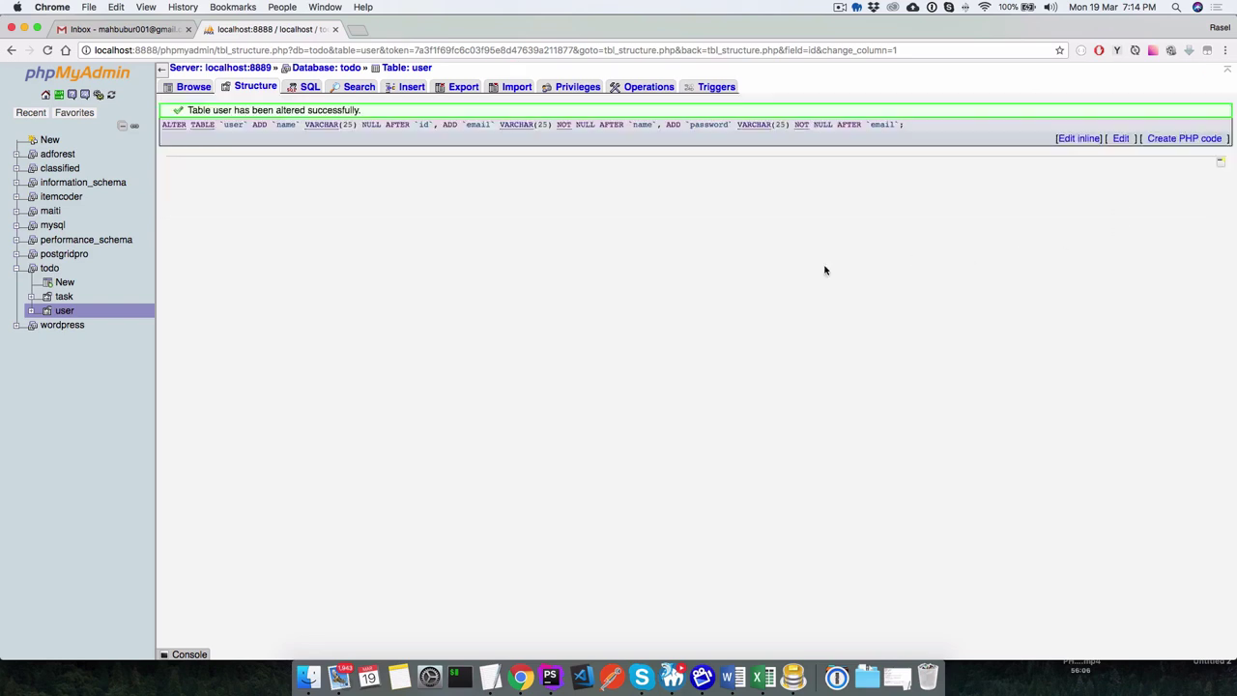
Compare the user and task table structures, ending on task's id, task and status columns.
{"action": "left_click", "coordinate": [226, 89]}
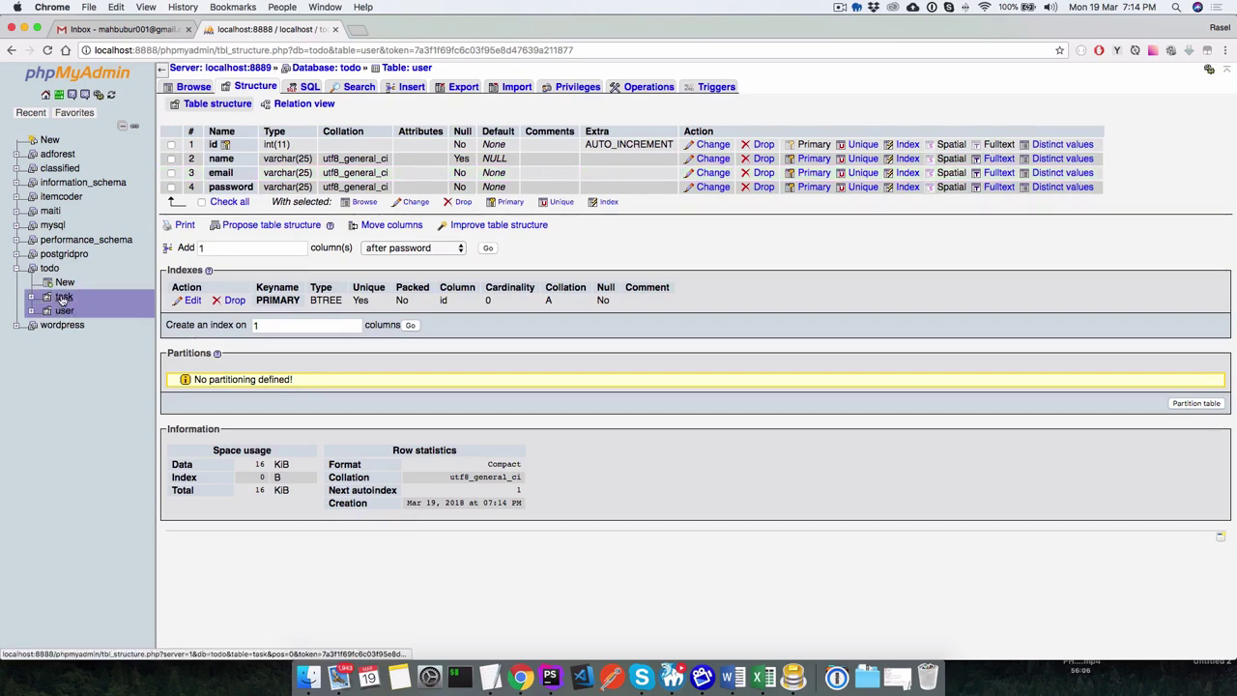
{"action": "left_click", "coordinate": [63, 296]}
{"action": "left_click", "coordinate": [67, 311]}
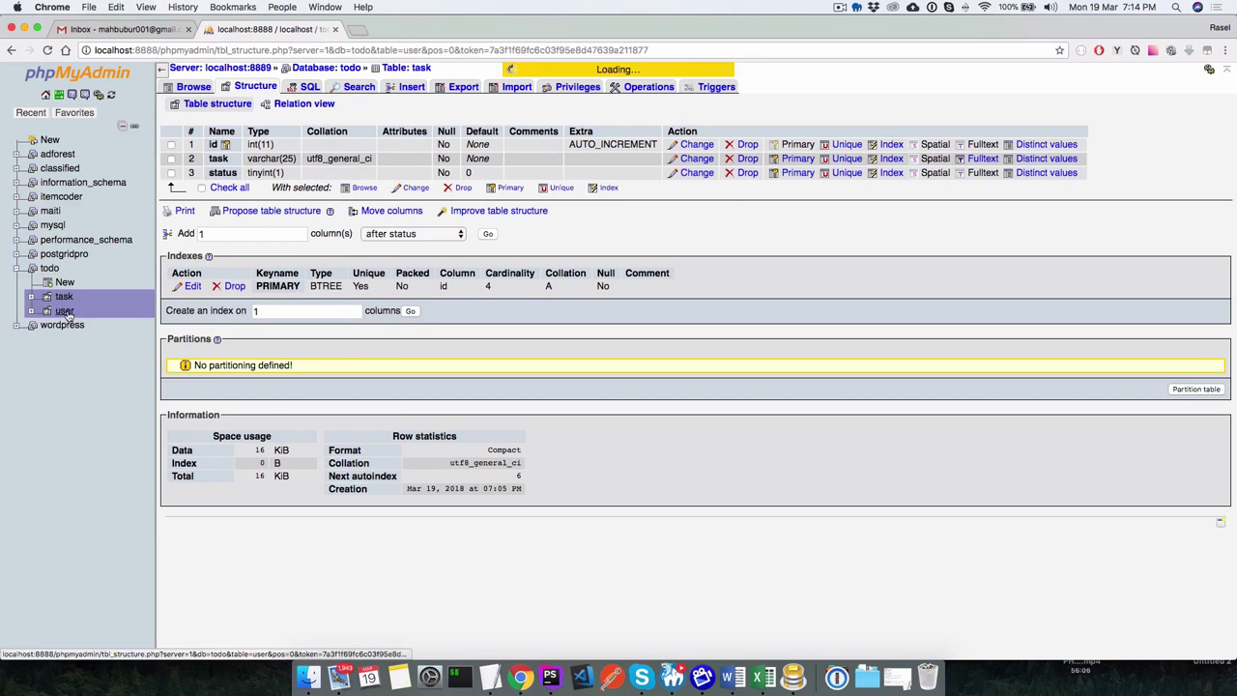
{"action": "left_click", "coordinate": [64, 300]}
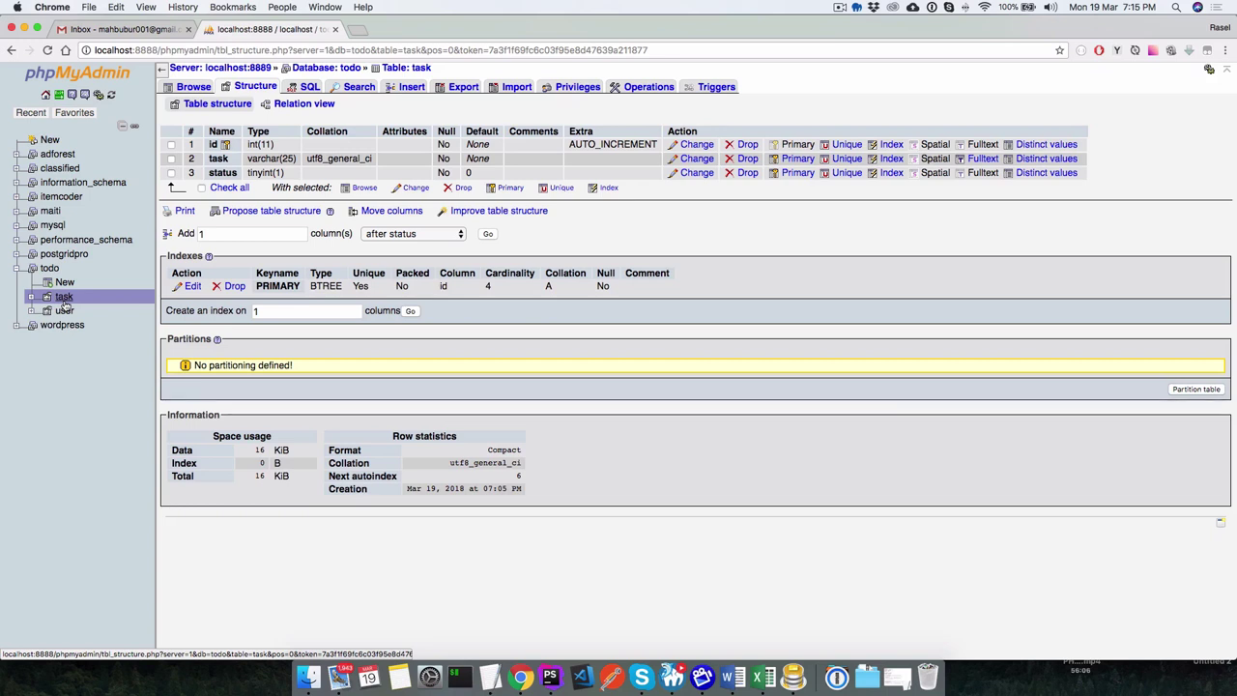
{"action": "left_click", "coordinate": [63, 299]}
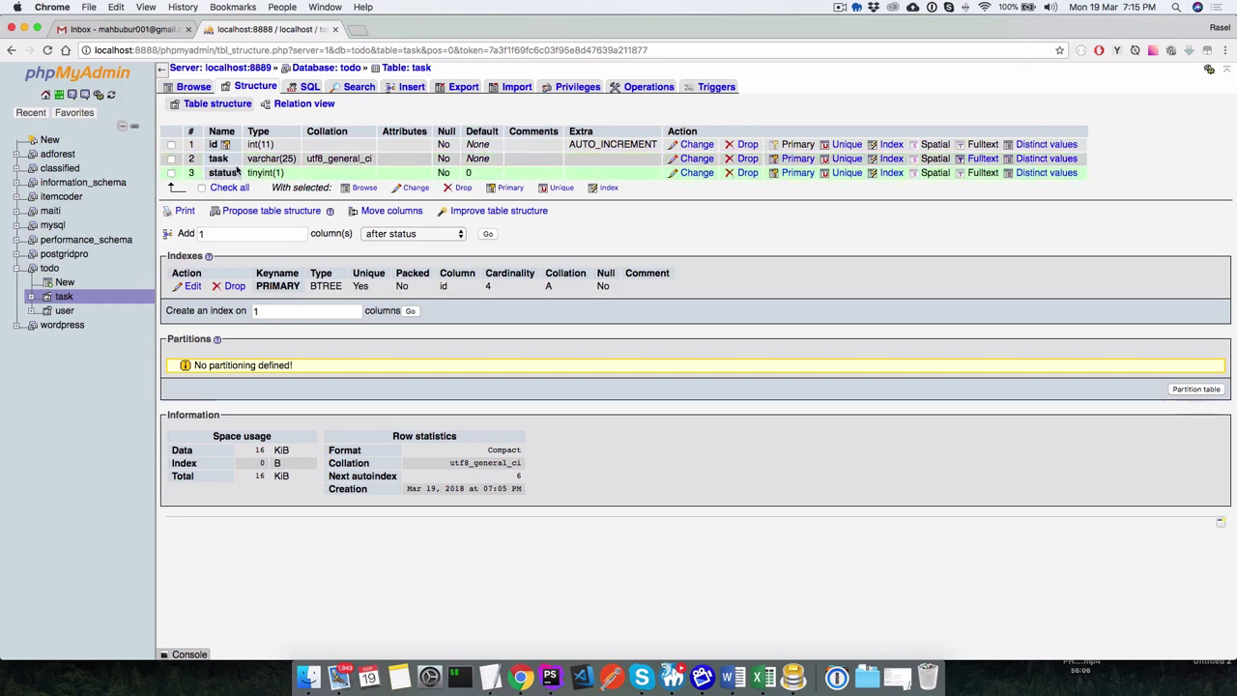
{"action": "left_click", "coordinate": [64, 312]}
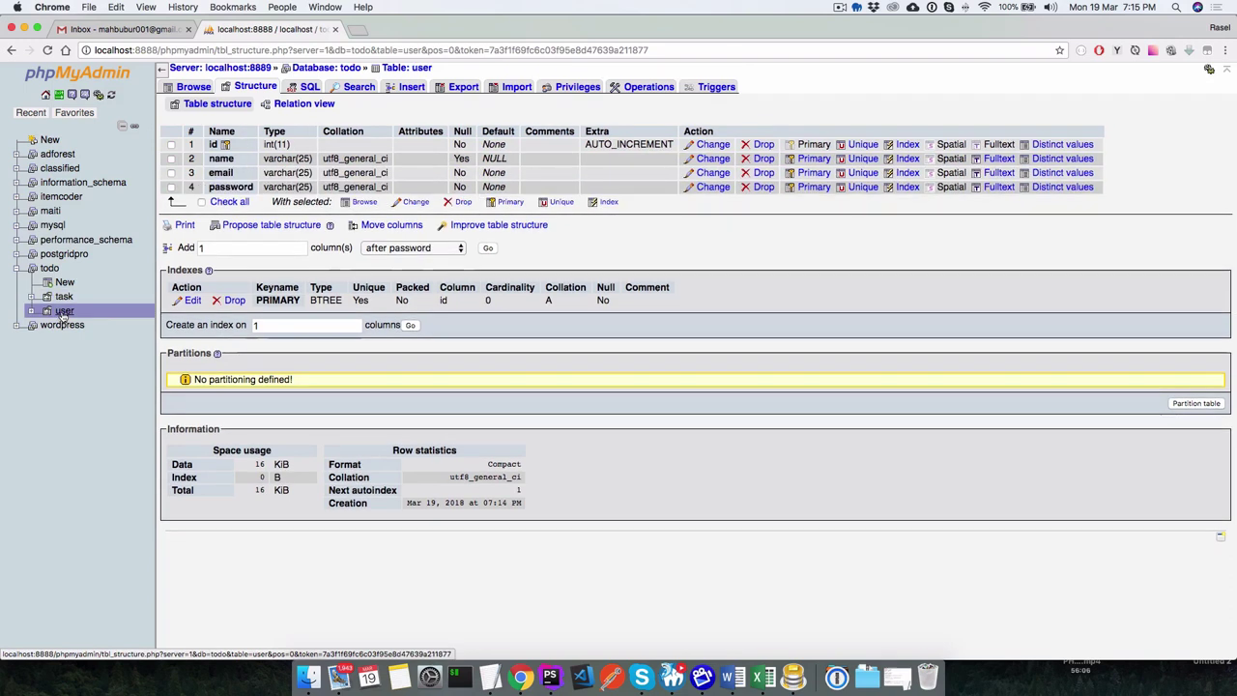
{"action": "left_click", "coordinate": [64, 296]}
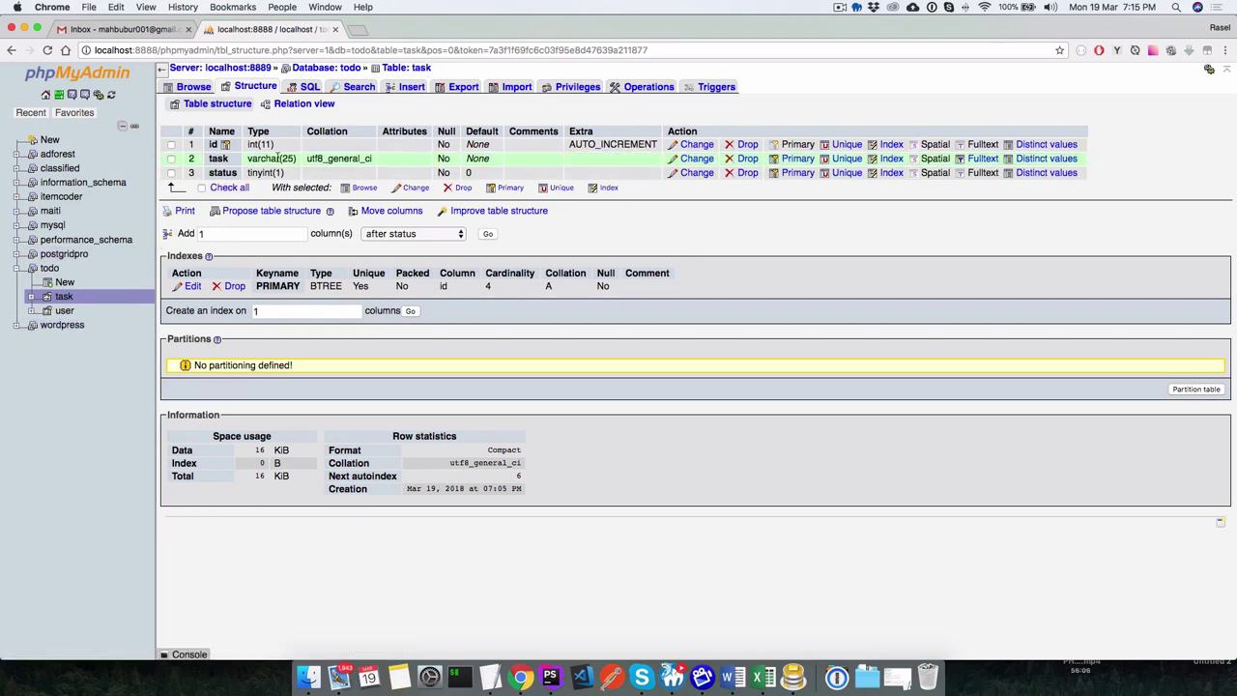
{"action": "left_click", "coordinate": [191, 86]}
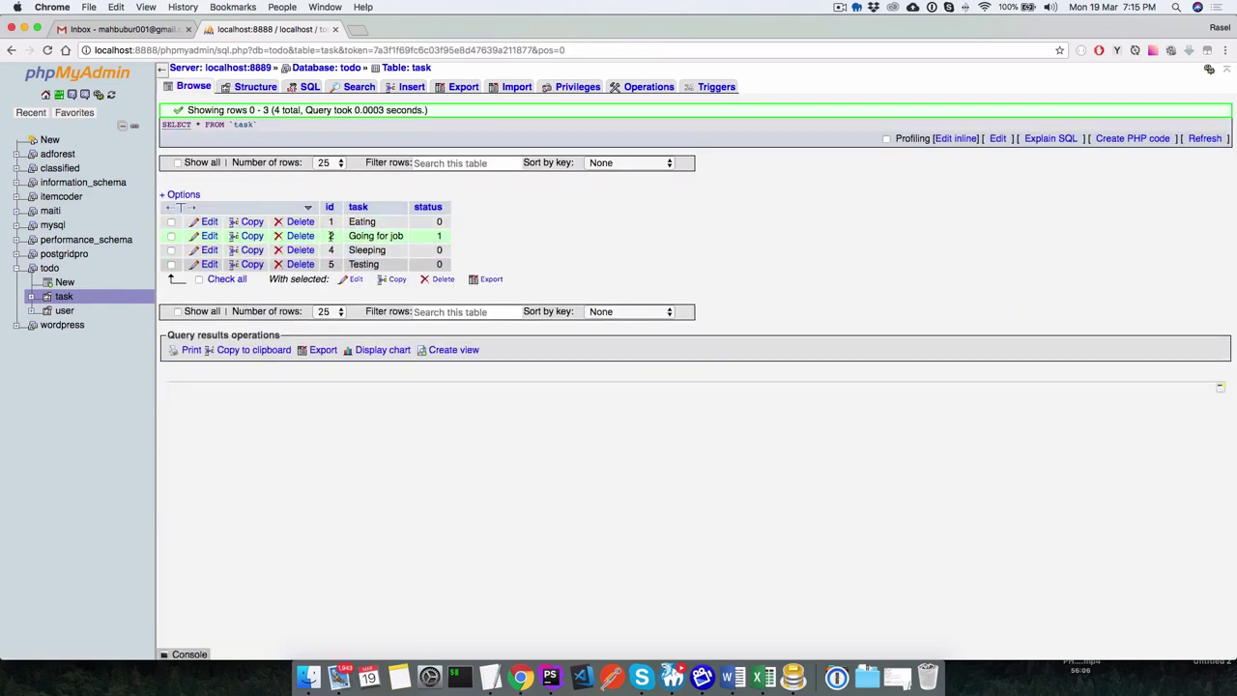
{"action": "left_click_drag", "start_coordinate": [351, 236], "coordinate": [391, 235]}
{"action": "left_click", "coordinate": [440, 236]}
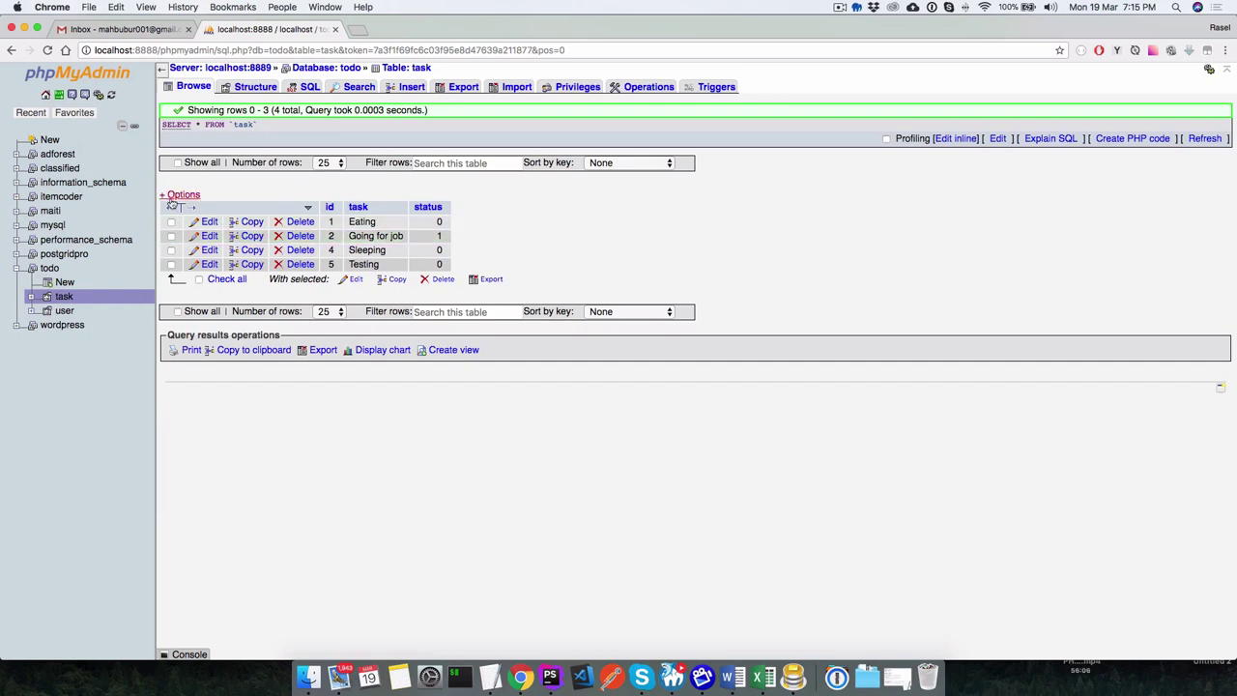
{"action": "left_click", "coordinate": [62, 300]}
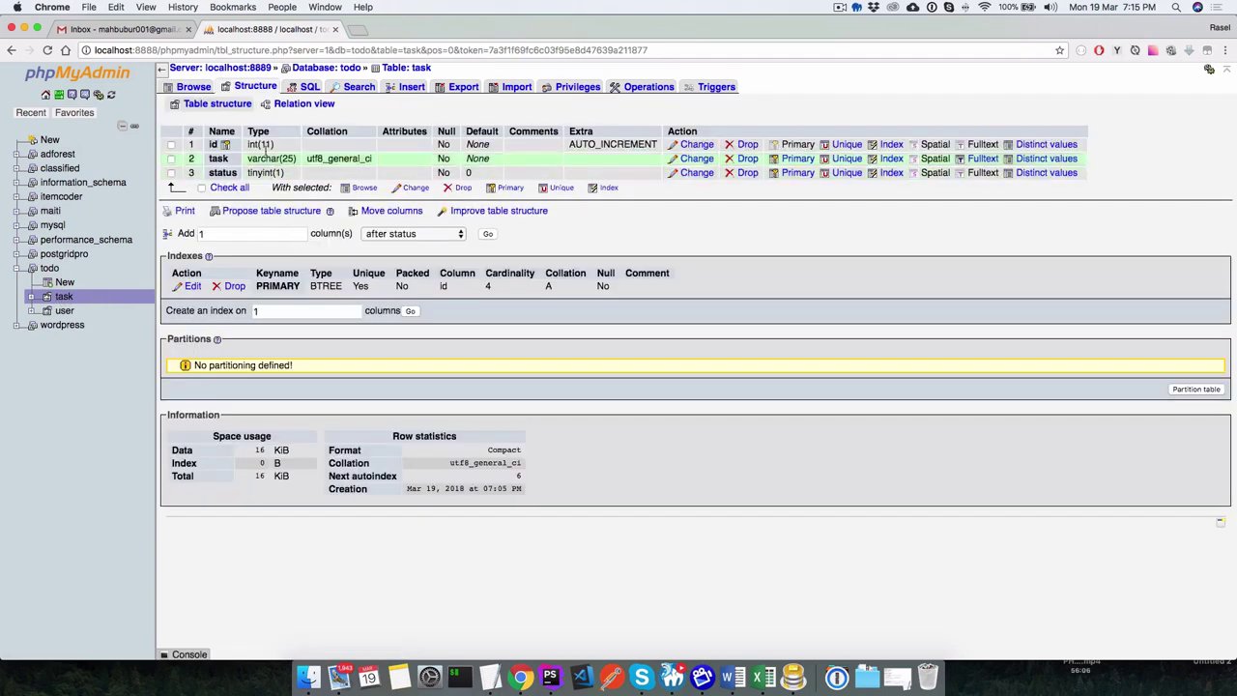
{"action": "left_click", "coordinate": [255, 86]}
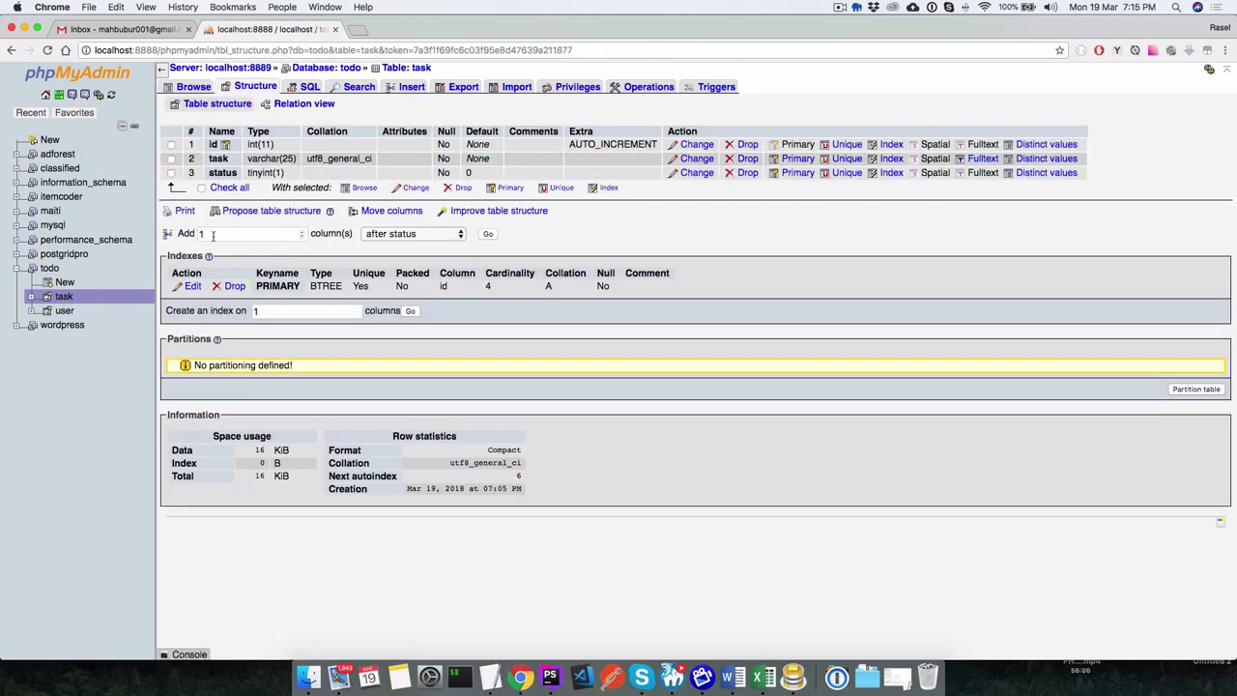
{"action": "left_click", "coordinate": [213, 235]}
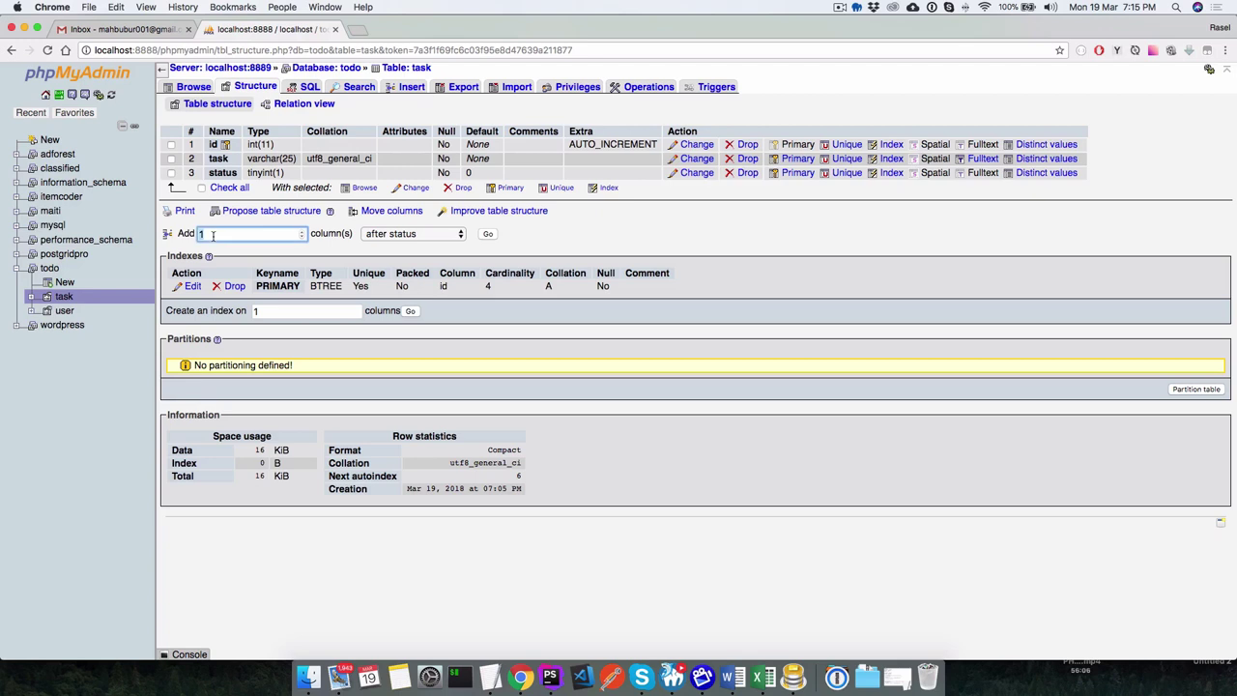
{"action": "left_click", "coordinate": [386, 235]}
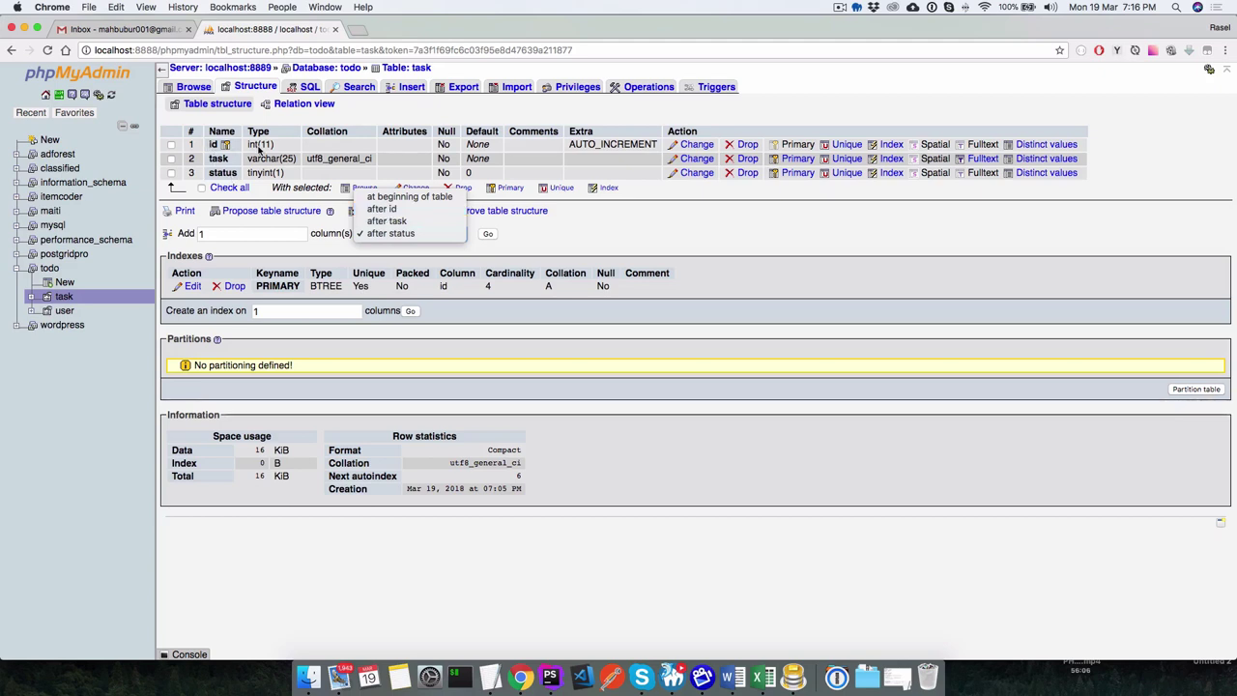
{"action": "left_click", "coordinate": [391, 233]}
Add a user_id INT NOT NULL column after status in task, with no index.
{"action": "left_click", "coordinate": [488, 233]}
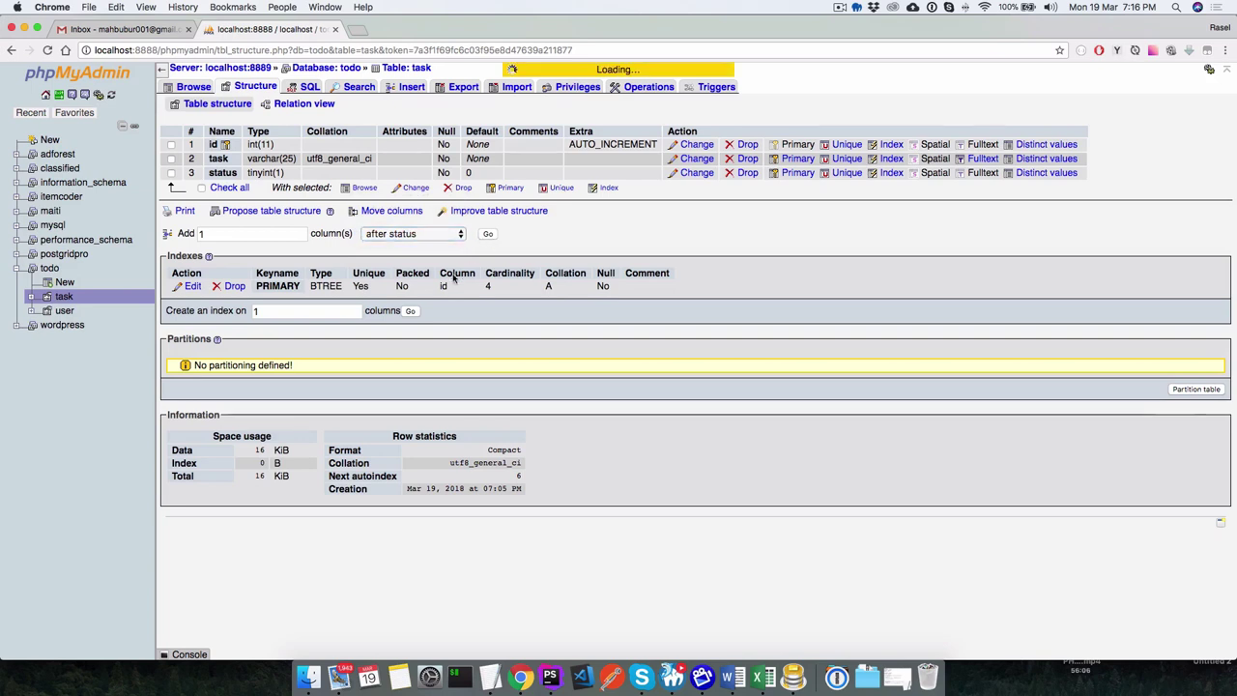
{"action": "type", "text": "u"}
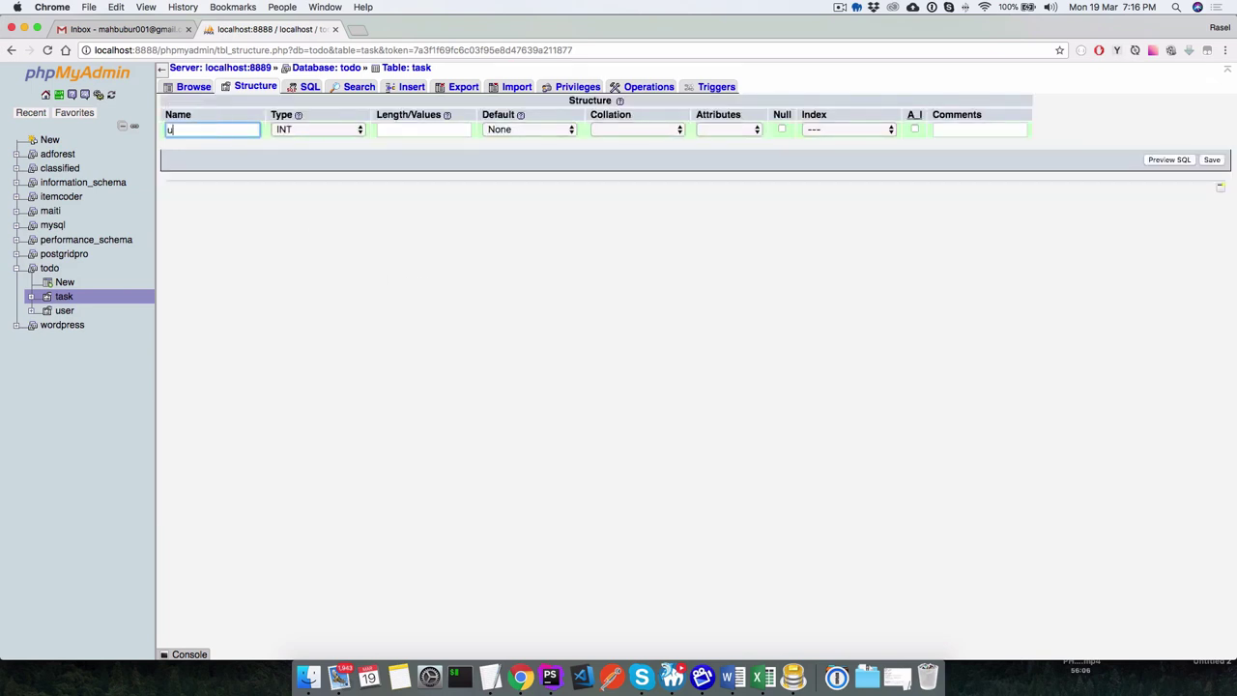
{"action": "type", "text": "ser_id"}
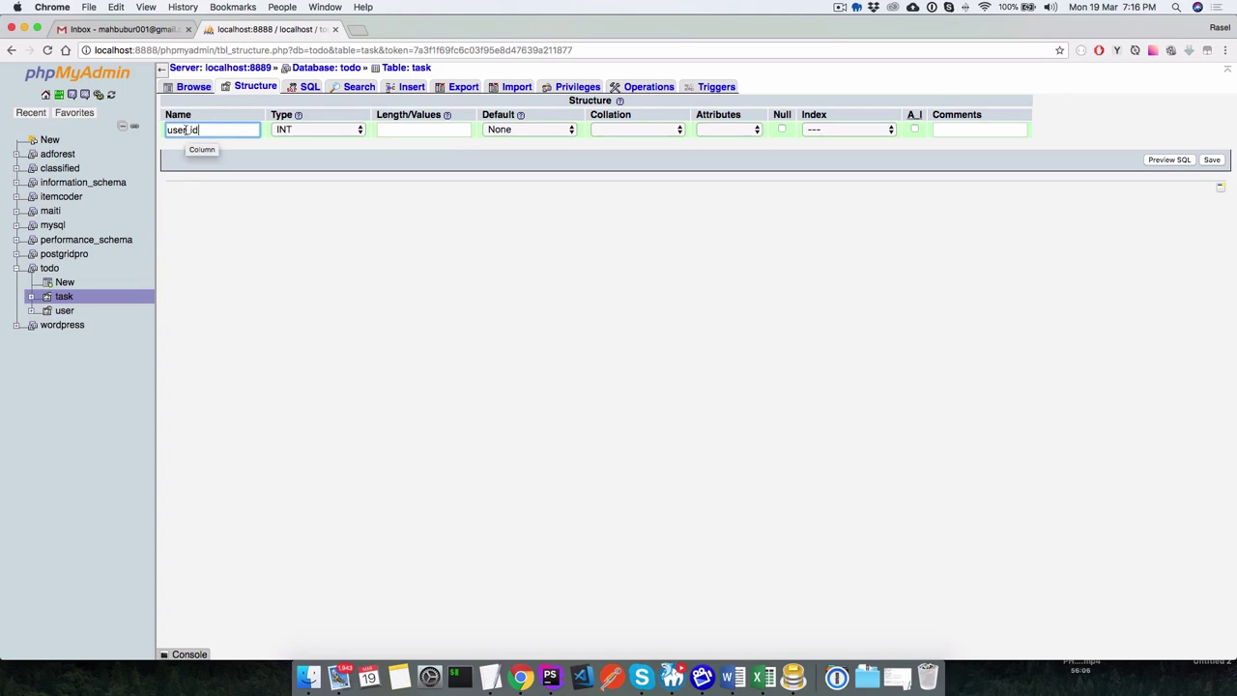
{"action": "left_click_drag", "start_coordinate": [200, 130], "coordinate": [157, 135]}
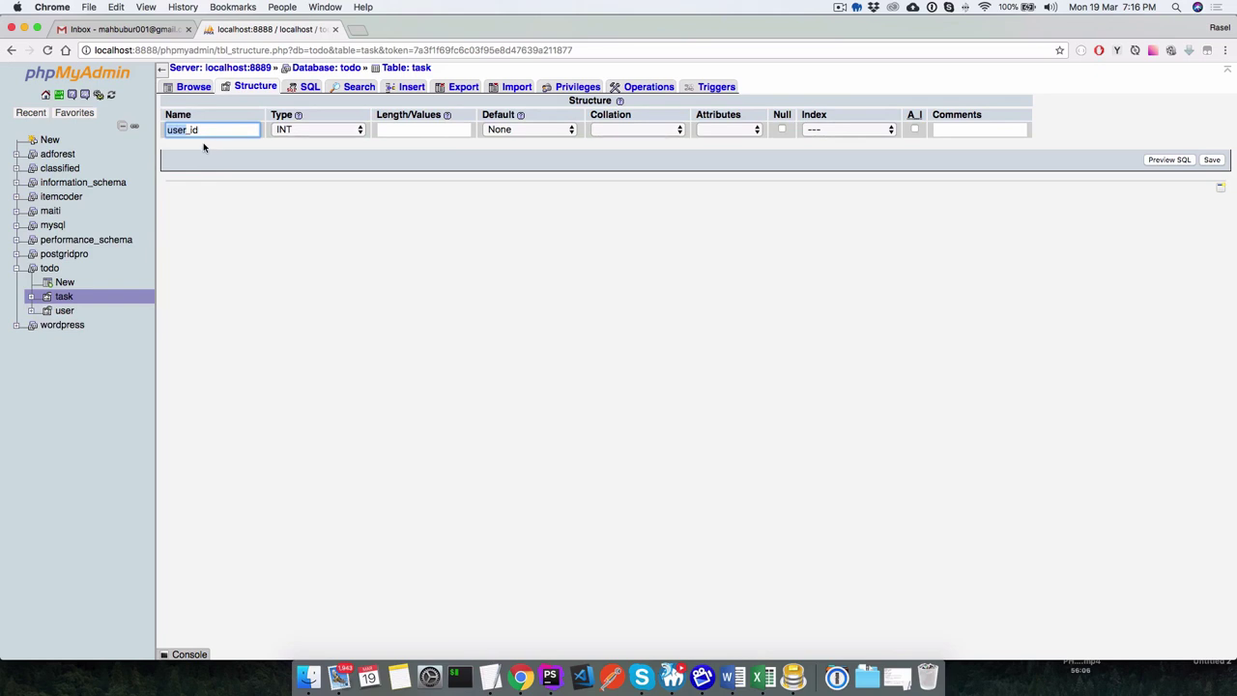
{"action": "left_click", "coordinate": [182, 132]}
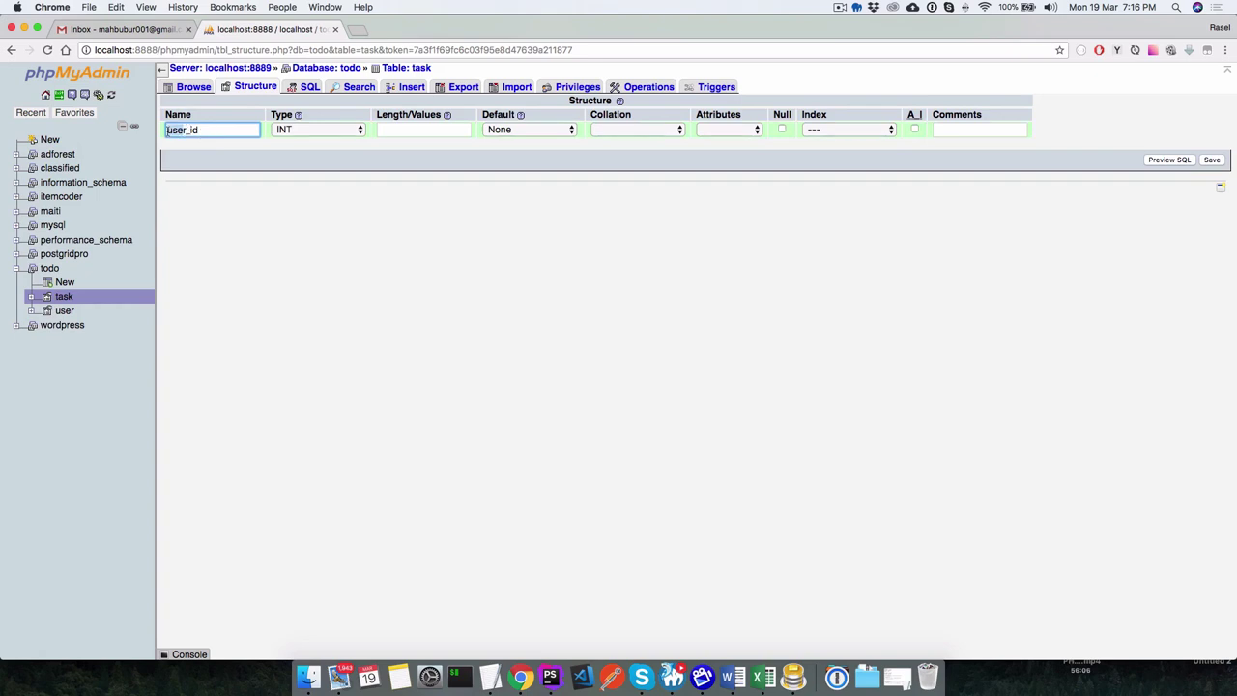
{"action": "double_click", "coordinate": [189, 131]}
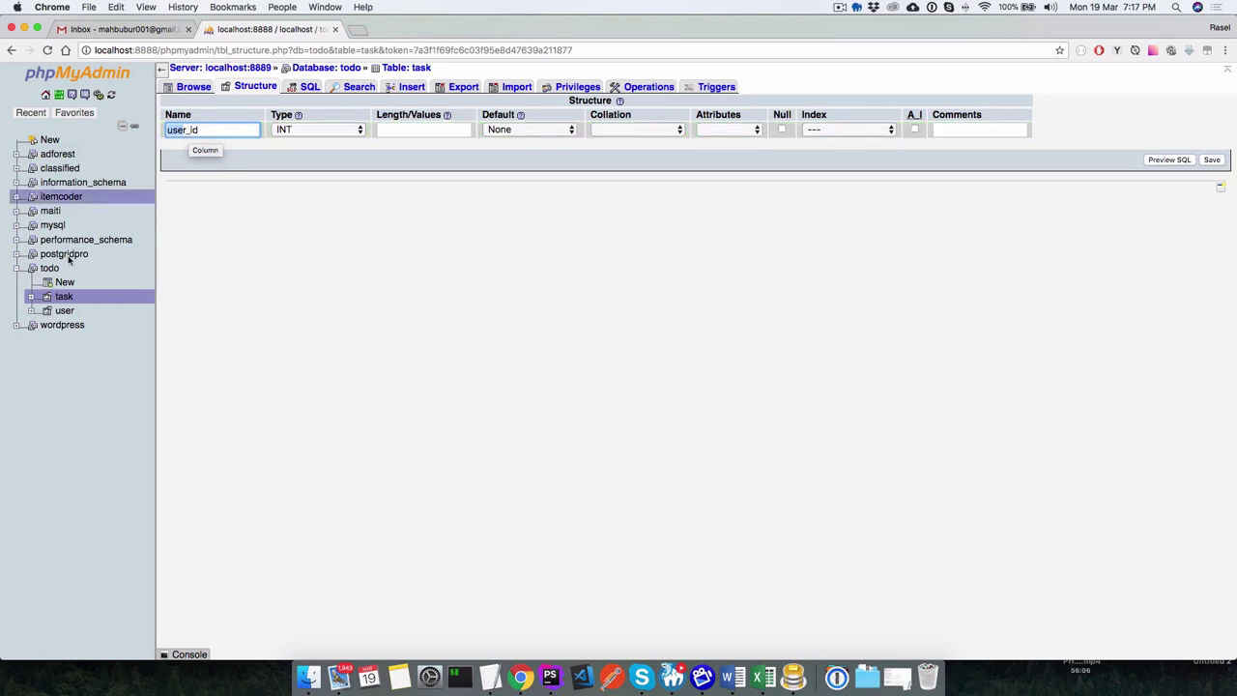
{"action": "left_click_drag", "start_coordinate": [199, 130], "coordinate": [163, 133]}
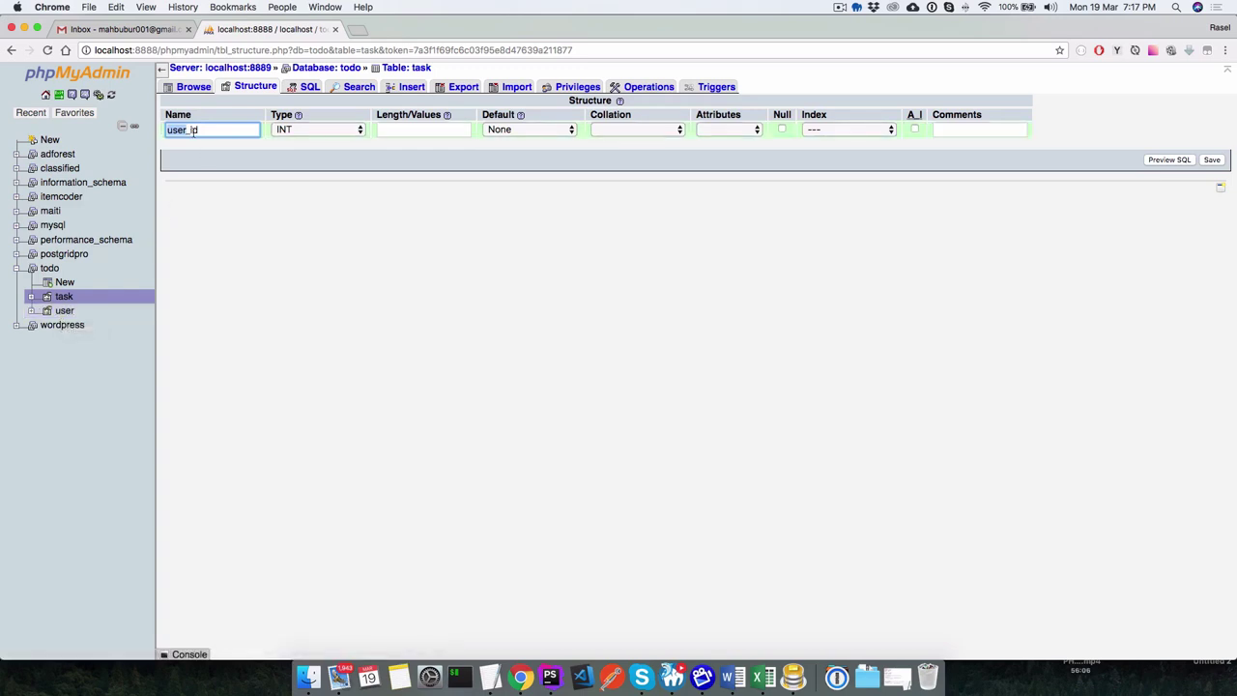
{"action": "left_click", "coordinate": [301, 131]}
{"action": "left_click", "coordinate": [301, 132]}
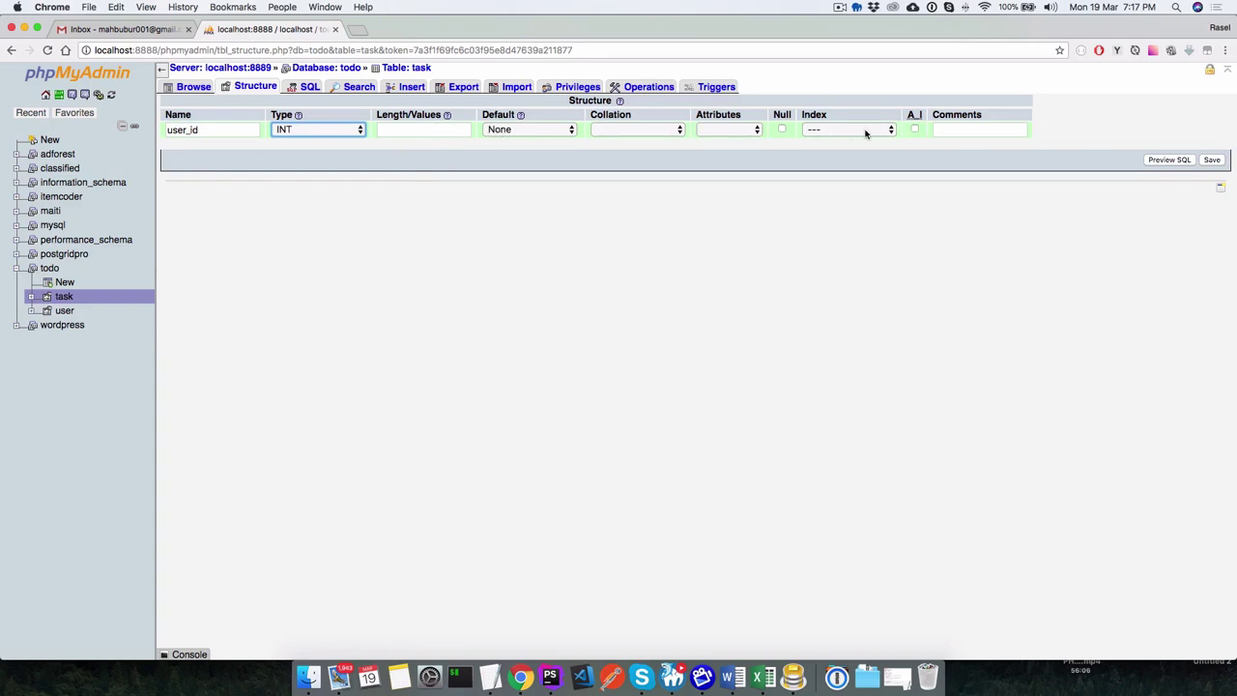
{"action": "left_click", "coordinate": [865, 132]}
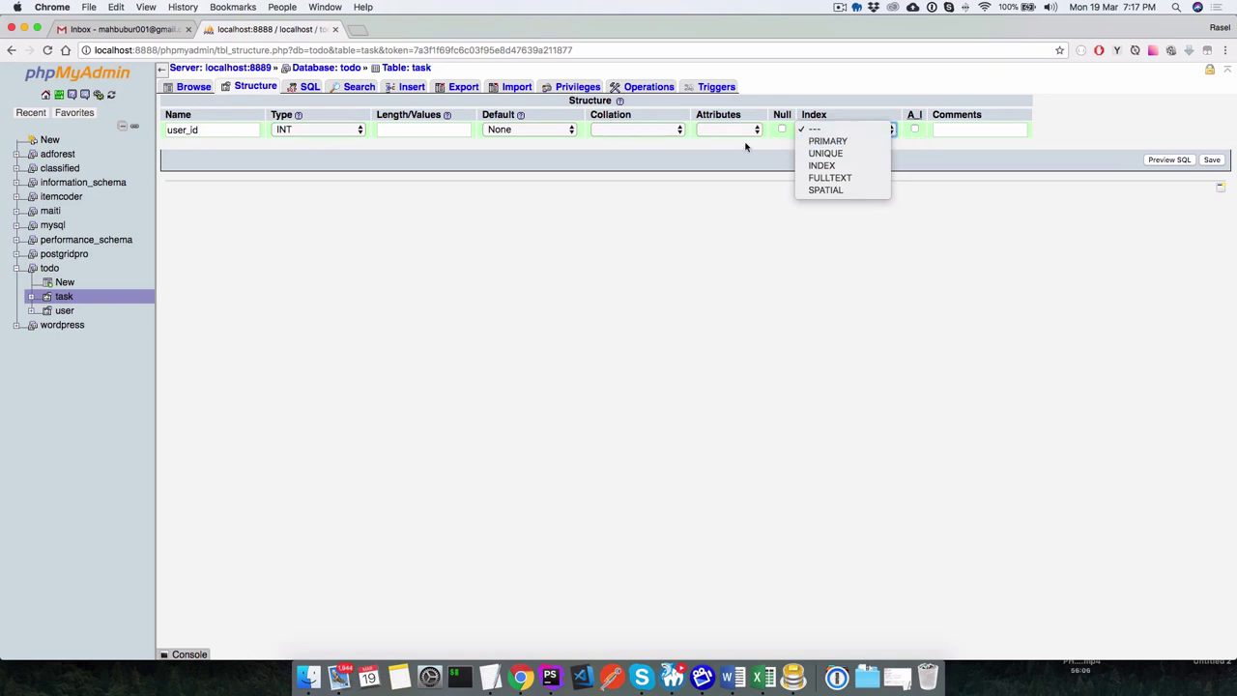
{"action": "left_click", "coordinate": [686, 210]}
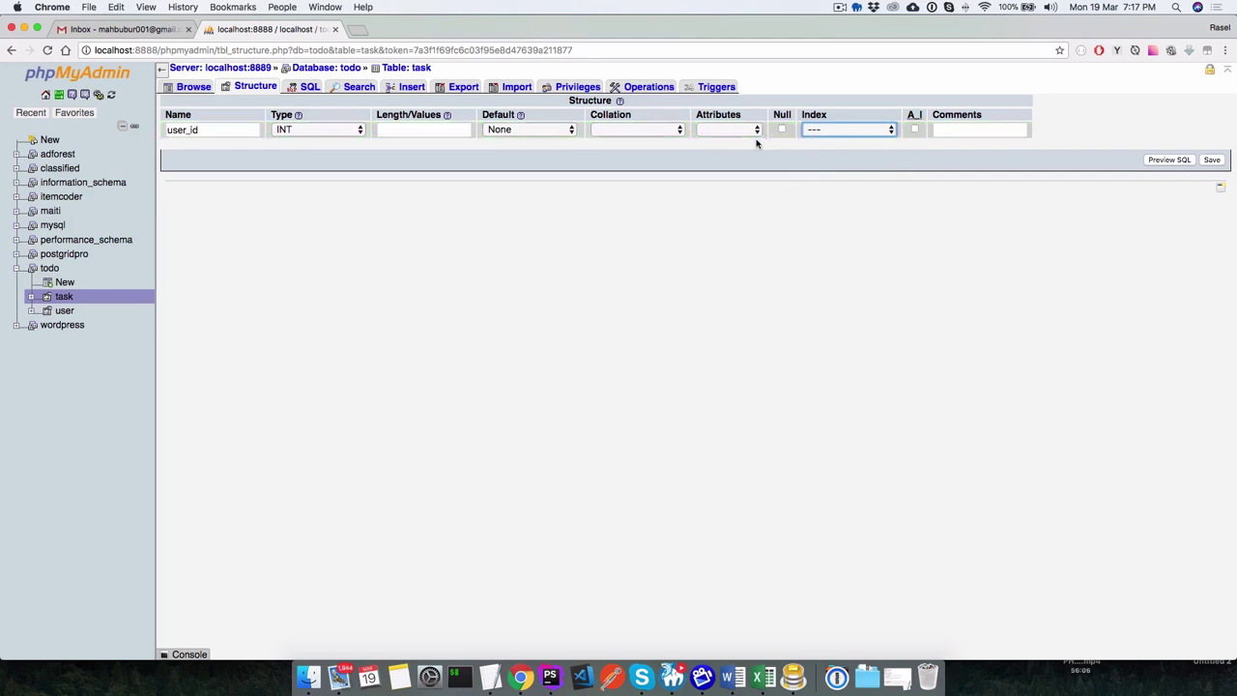
{"action": "left_click", "coordinate": [1211, 160]}
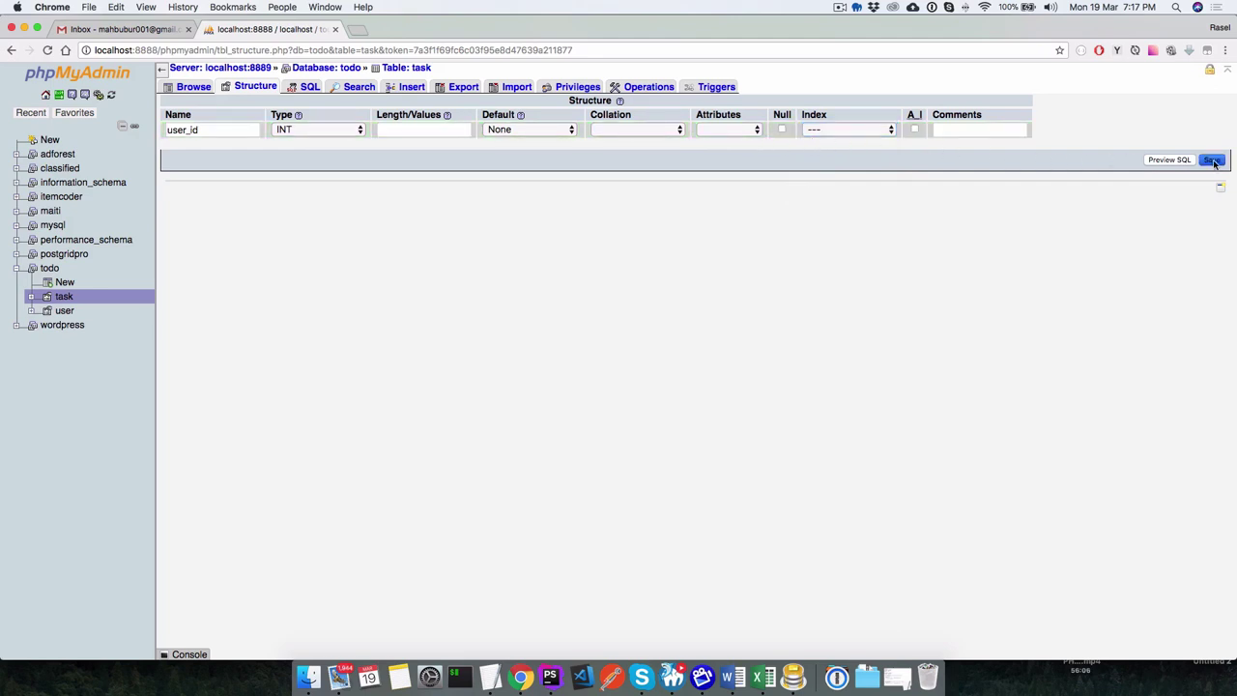
{"action": "left_click", "coordinate": [250, 87]}
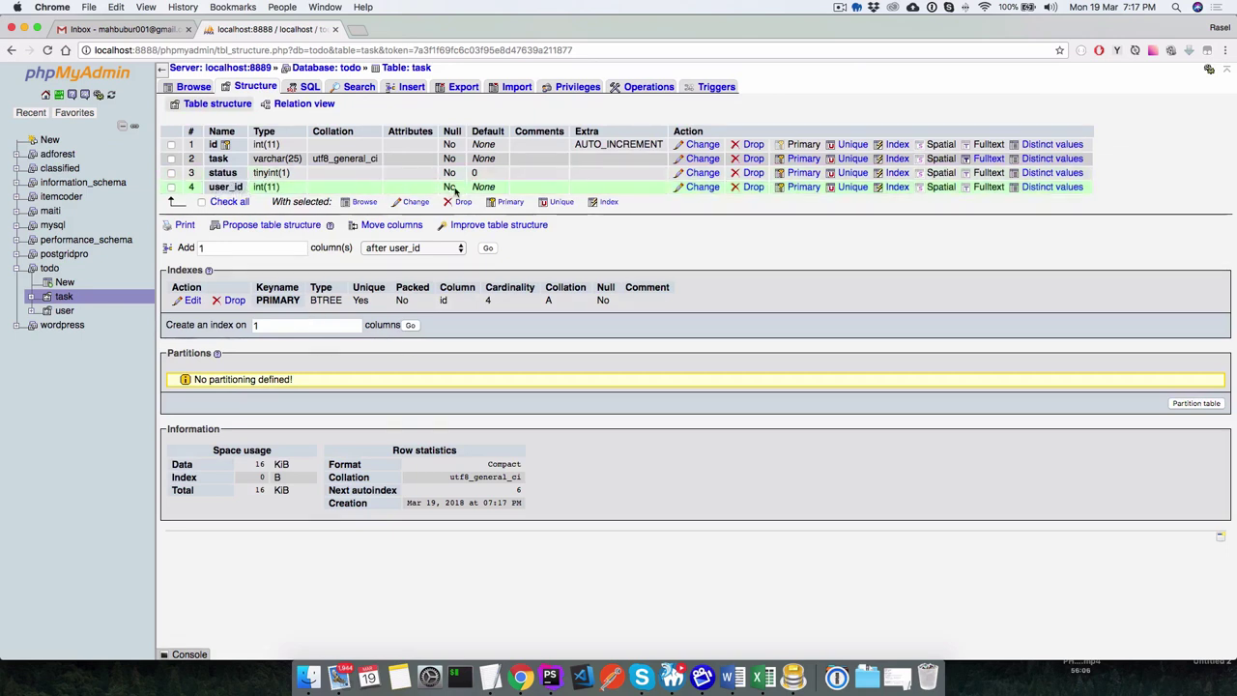
Browse the task table's rows, then check the user table's rows and columns.
{"action": "double_click", "coordinate": [225, 186]}
{"action": "left_click", "coordinate": [192, 86]}
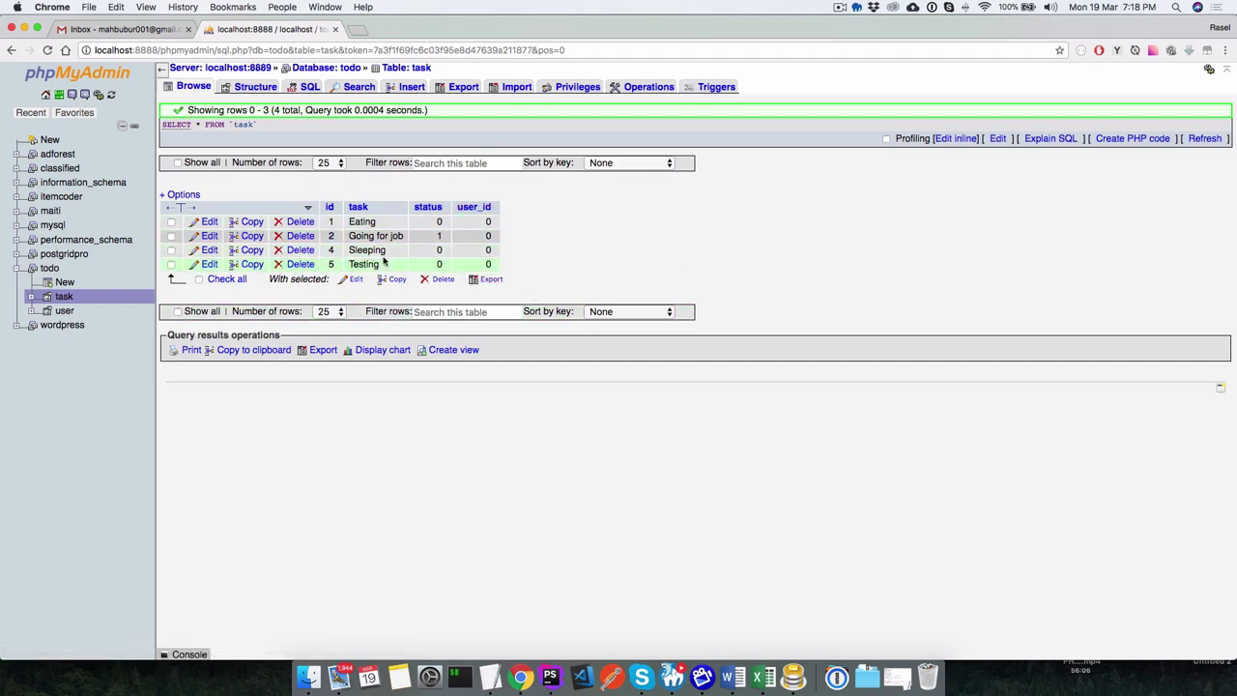
{"action": "left_click", "coordinate": [64, 297]}
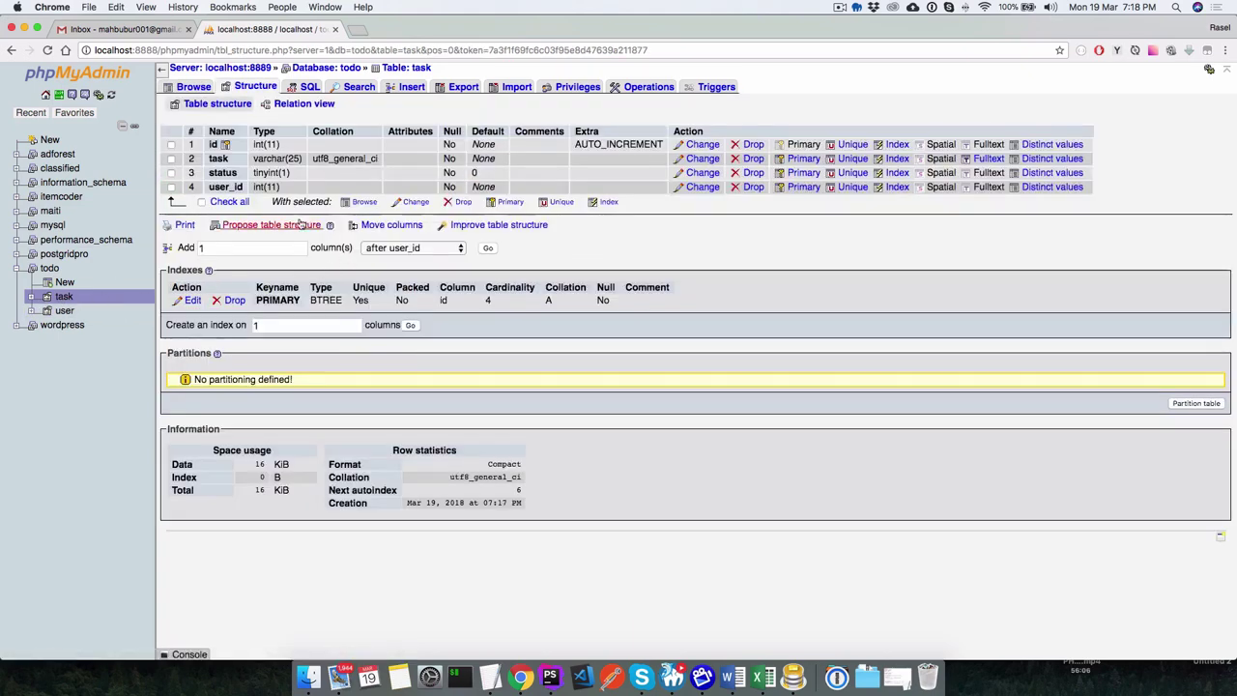
{"action": "left_click", "coordinate": [193, 86]}
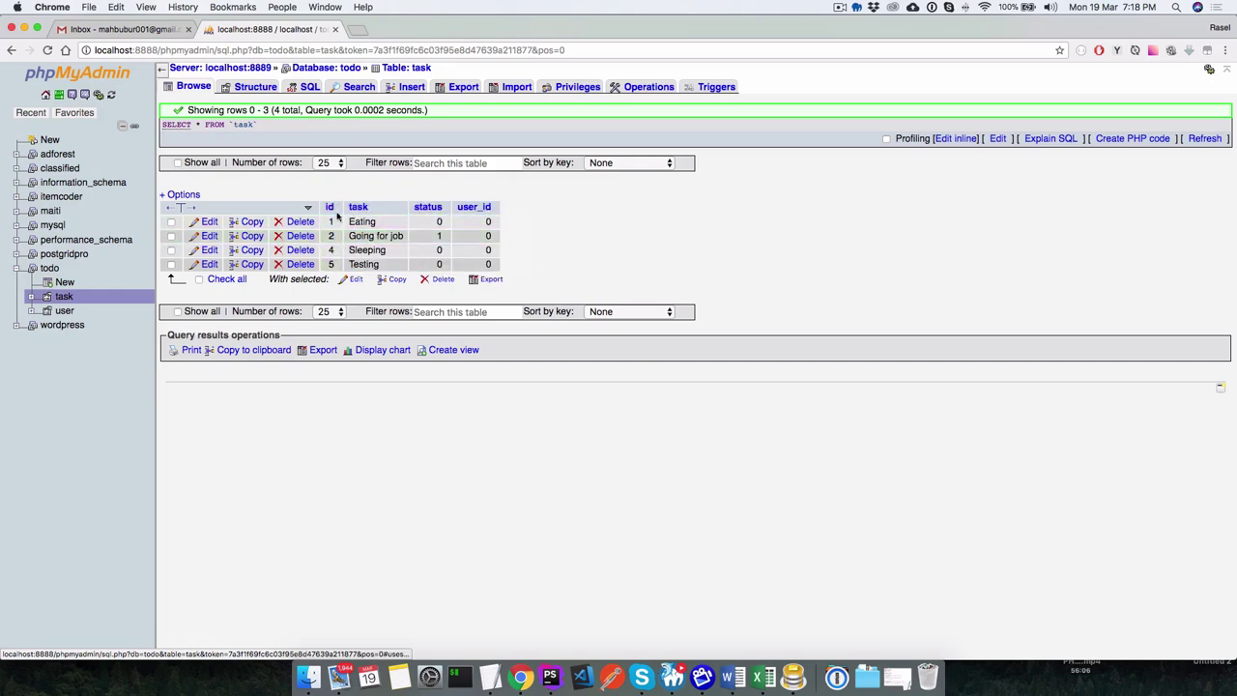
{"action": "left_click", "coordinate": [64, 311]}
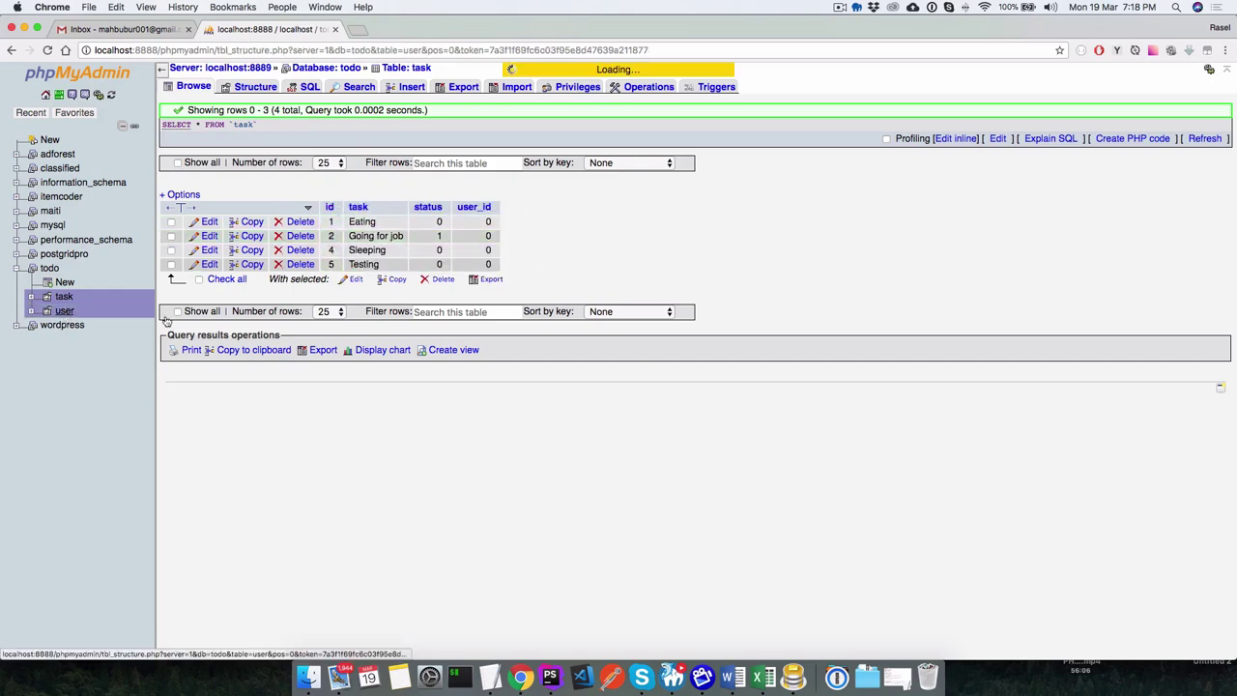
{"action": "left_click", "coordinate": [192, 86]}
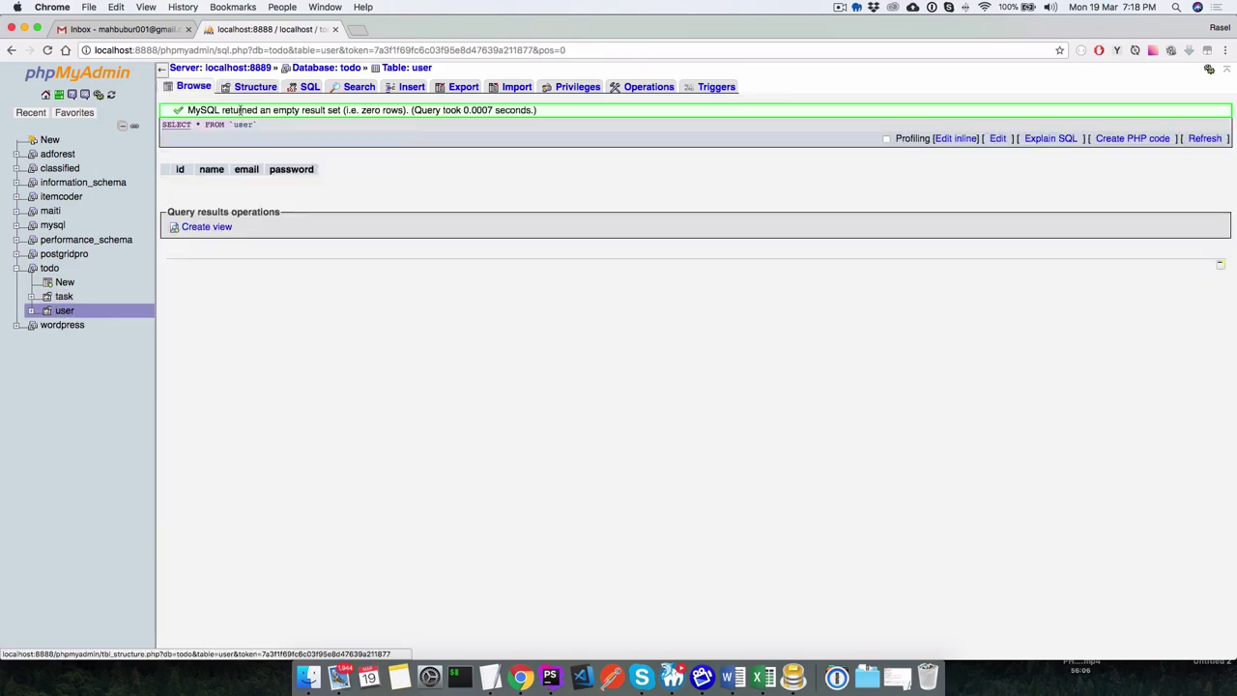
{"action": "left_click", "coordinate": [253, 86]}
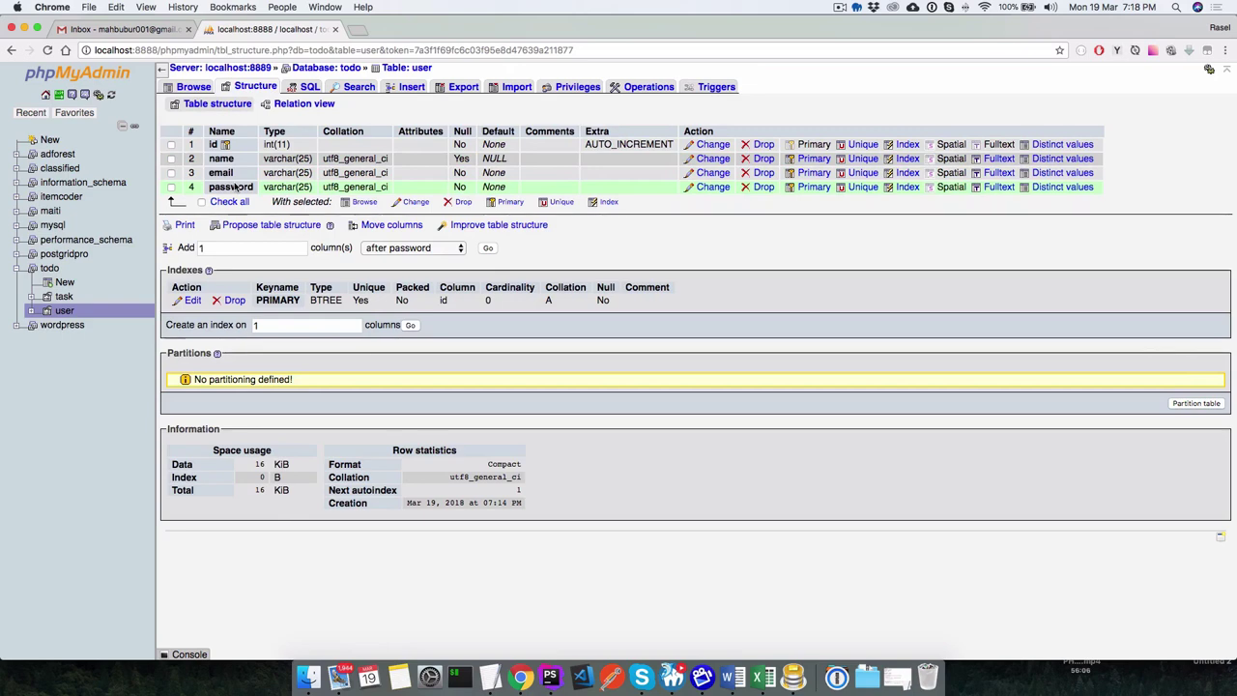
Return to the task table and open its insert-row form.
{"action": "left_click", "coordinate": [63, 297]}
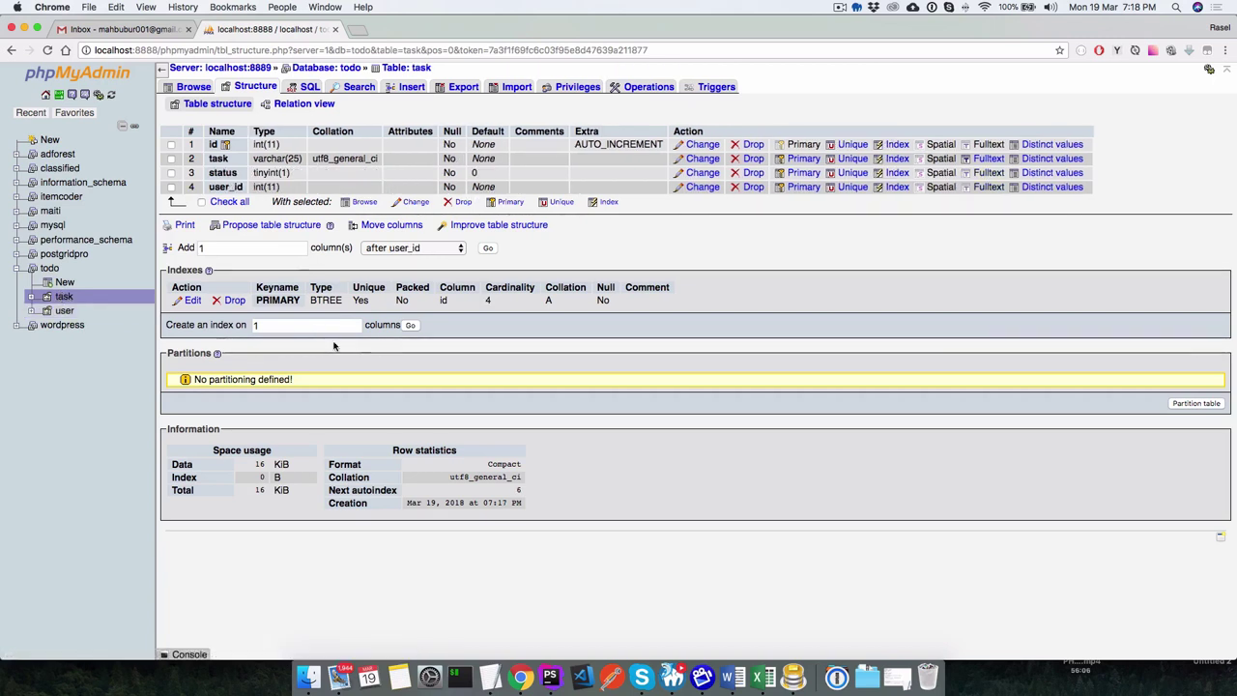
{"action": "left_click", "coordinate": [64, 297]}
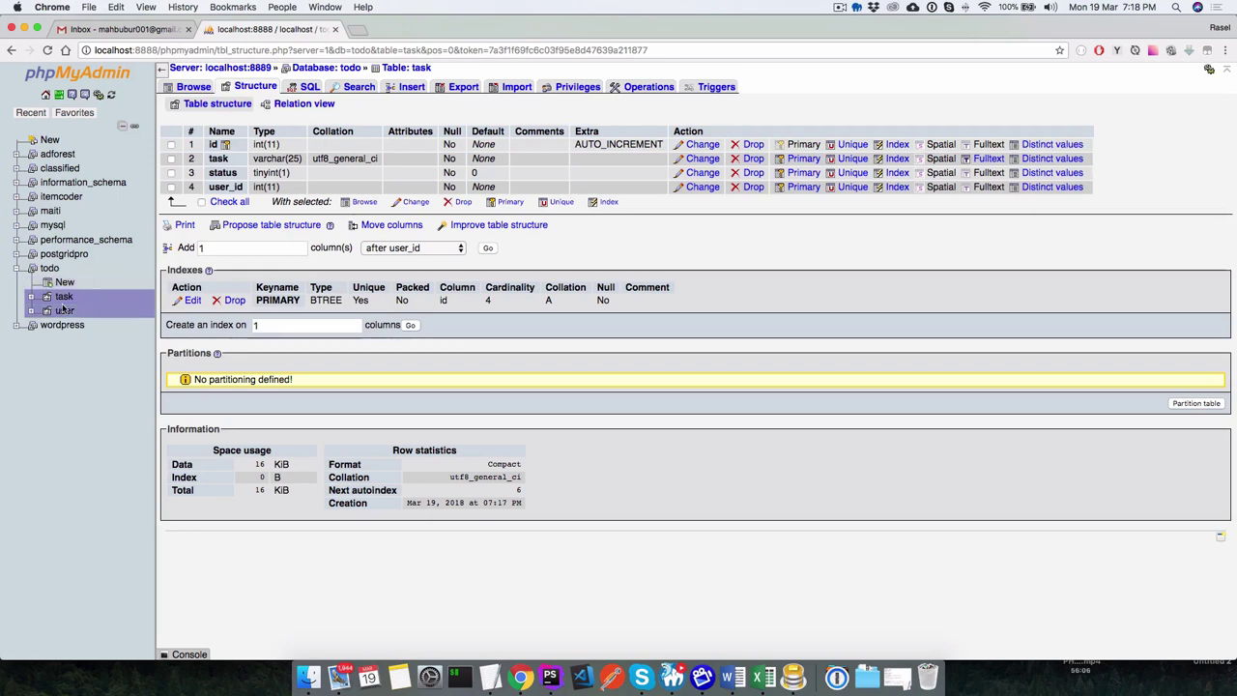
{"action": "left_click", "coordinate": [406, 87]}
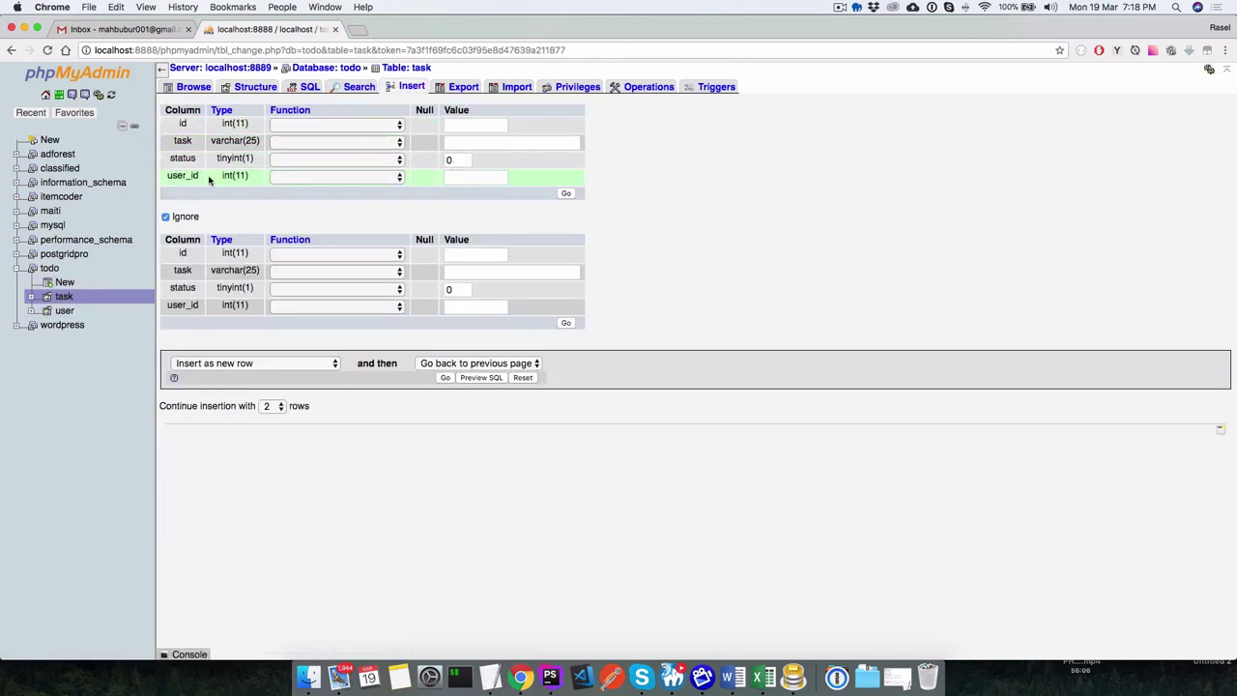
Insert a user row with a name, e-mail address and password, then browse it.
{"action": "left_click", "coordinate": [472, 178]}
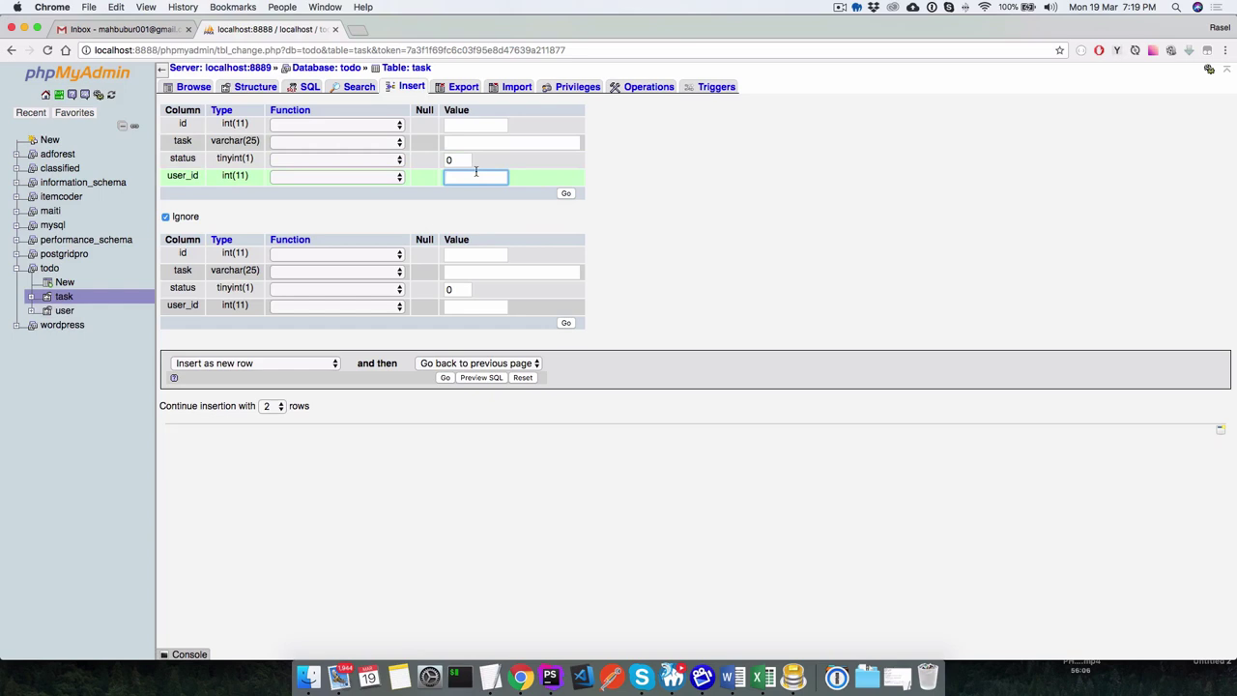
{"action": "left_click", "coordinate": [62, 311]}
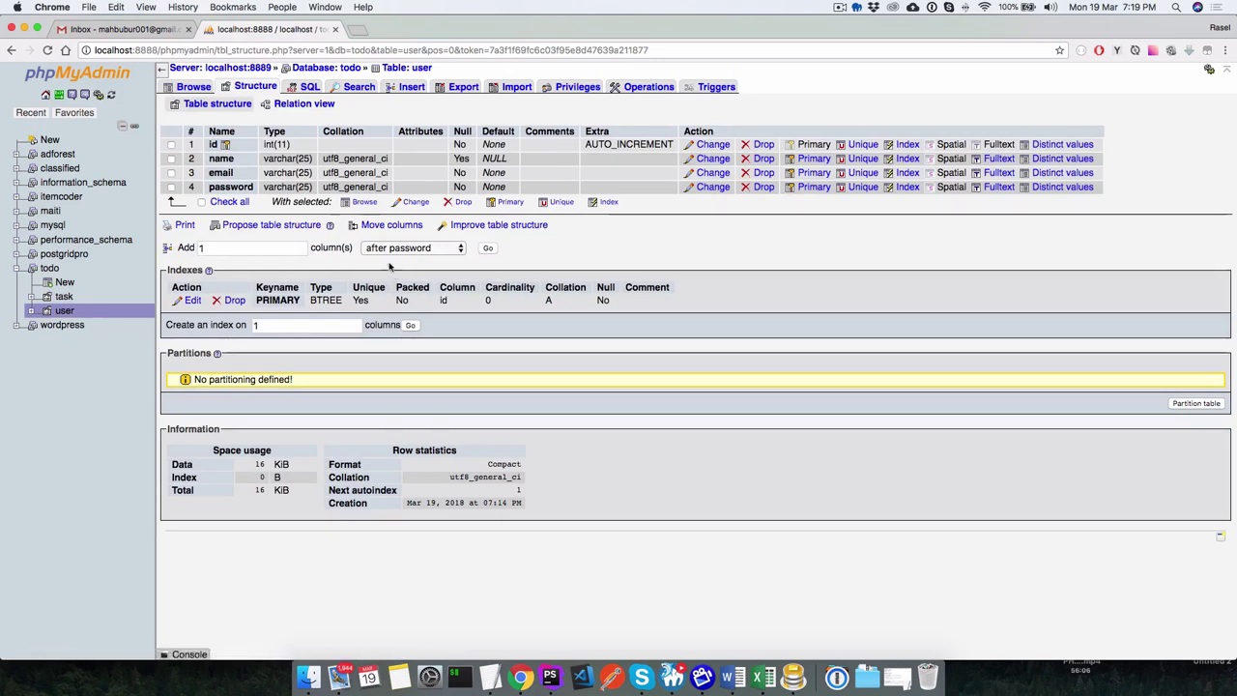
{"action": "left_click", "coordinate": [408, 86]}
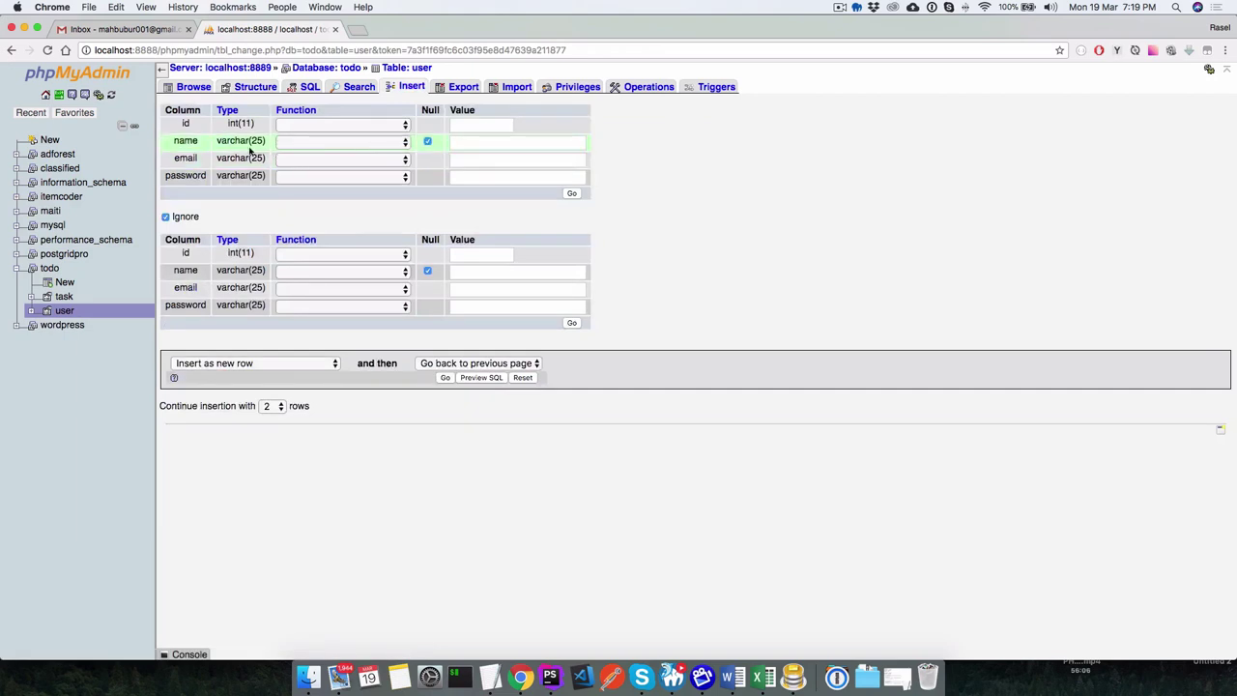
{"action": "left_click", "coordinate": [480, 142]}
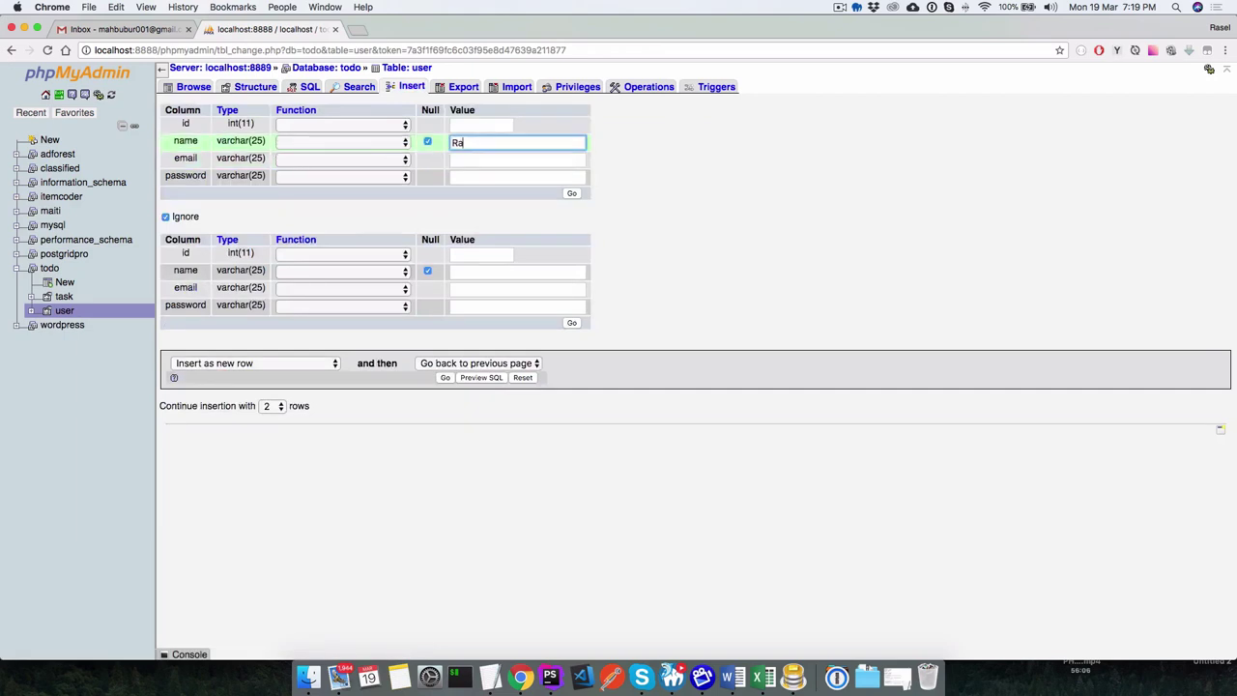
{"action": "left_click", "coordinate": [492, 158]}
{"action": "type", "text": "ra"}
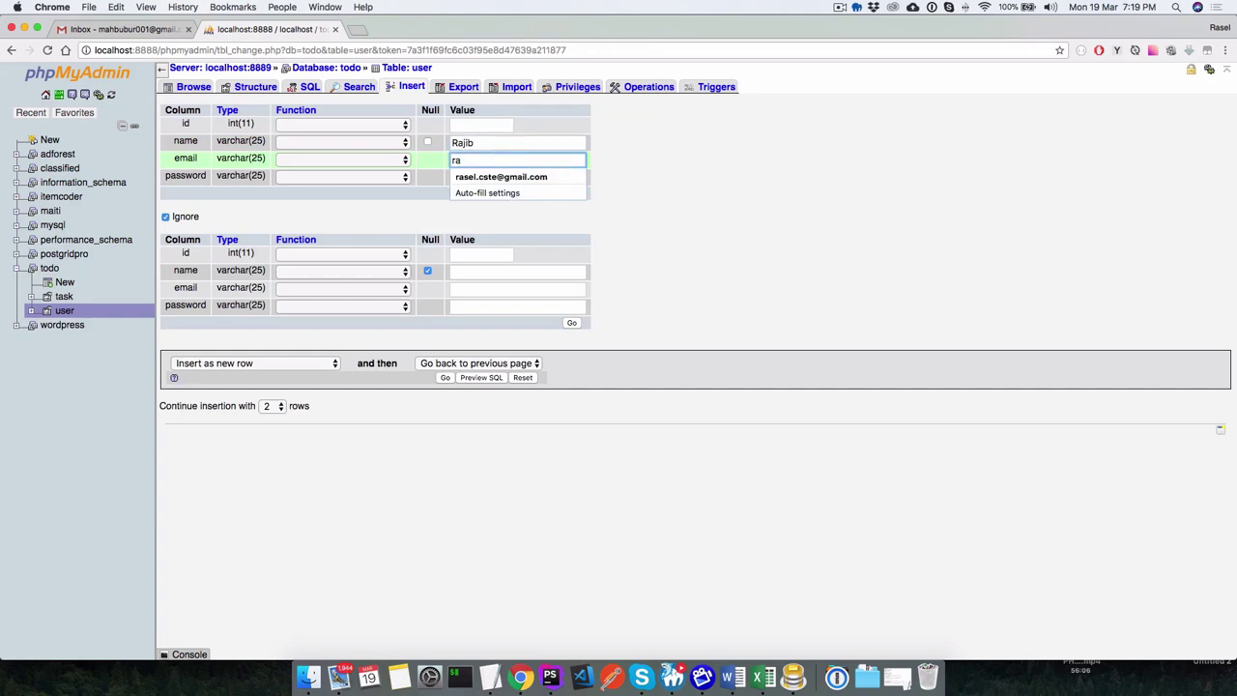
{"action": "type", "text": "jib@exam"}
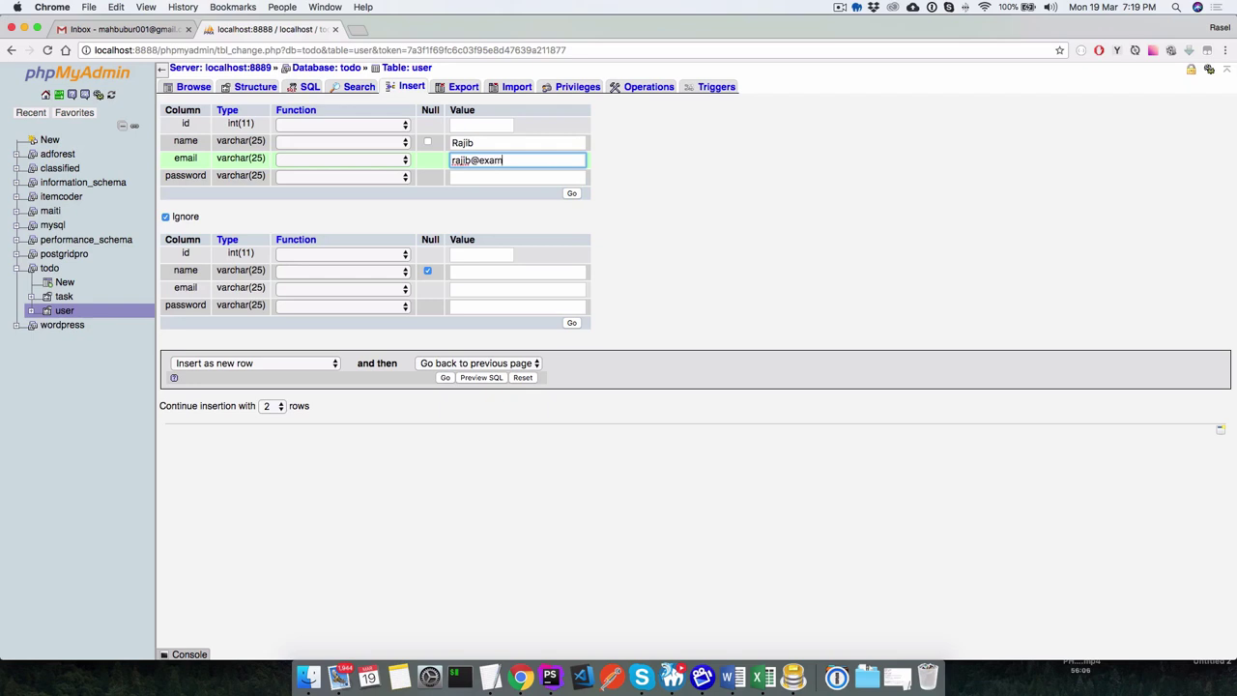
{"action": "type", "text": "ple.com"}
{"action": "key", "text": "Tab"}
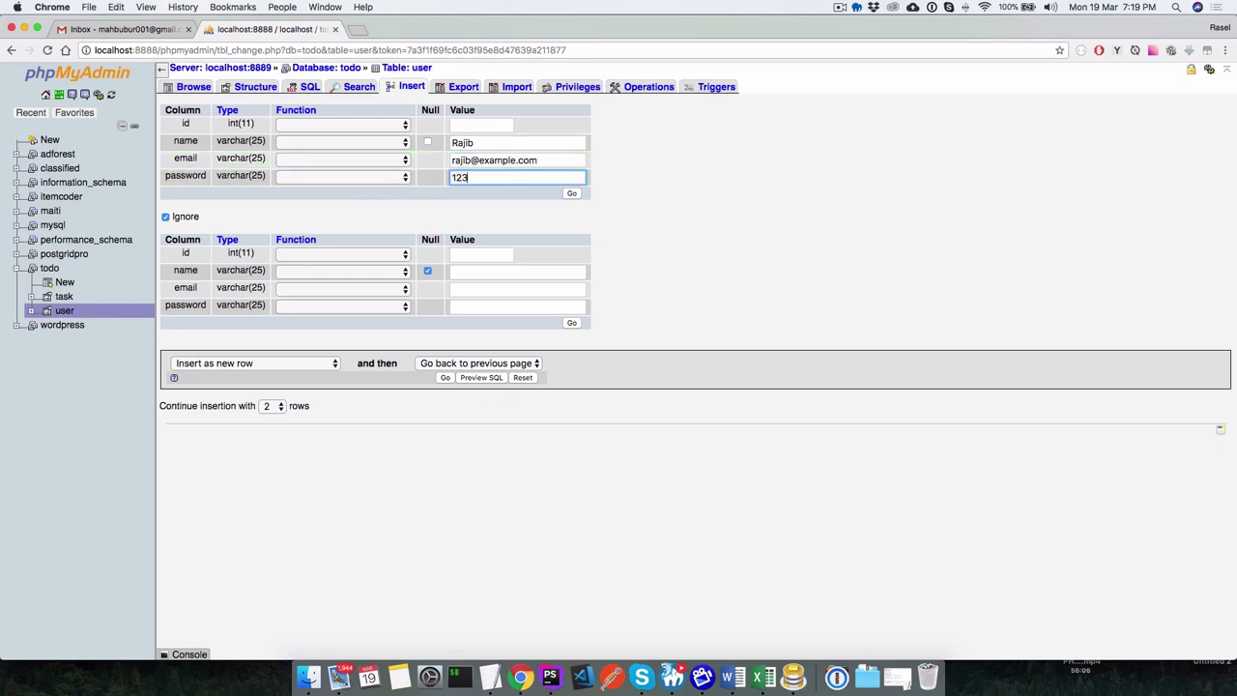
{"action": "left_click", "coordinate": [573, 194]}
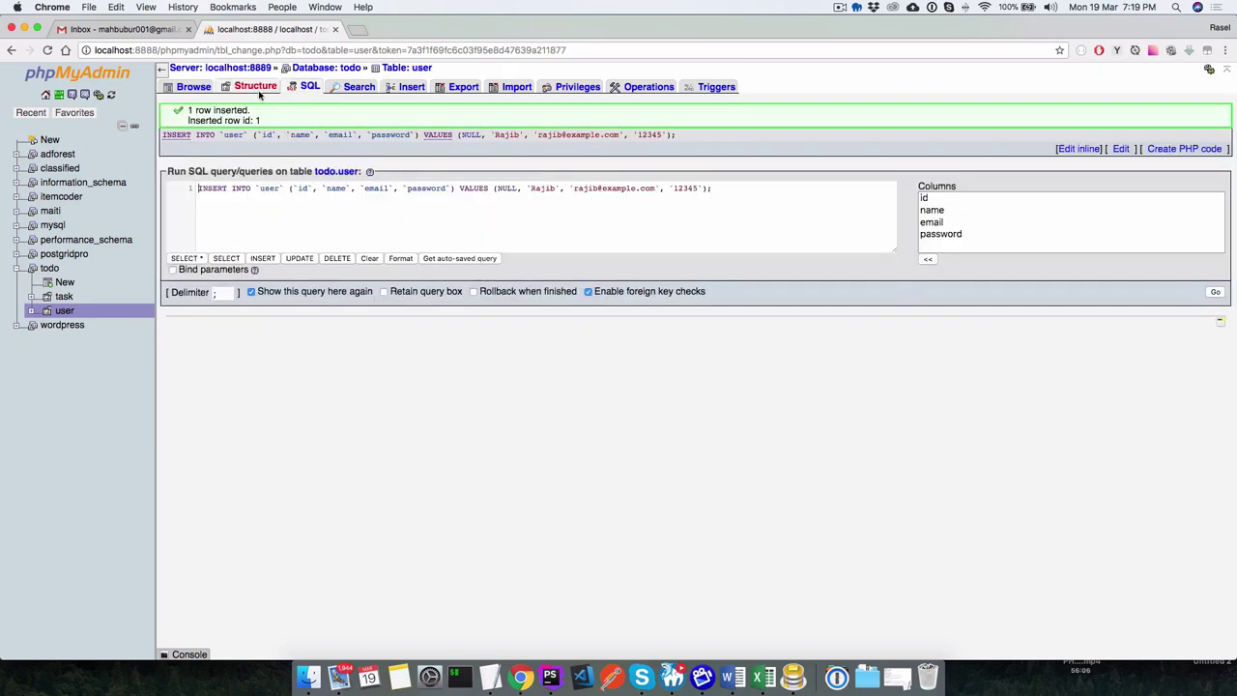
{"action": "left_click", "coordinate": [193, 86]}
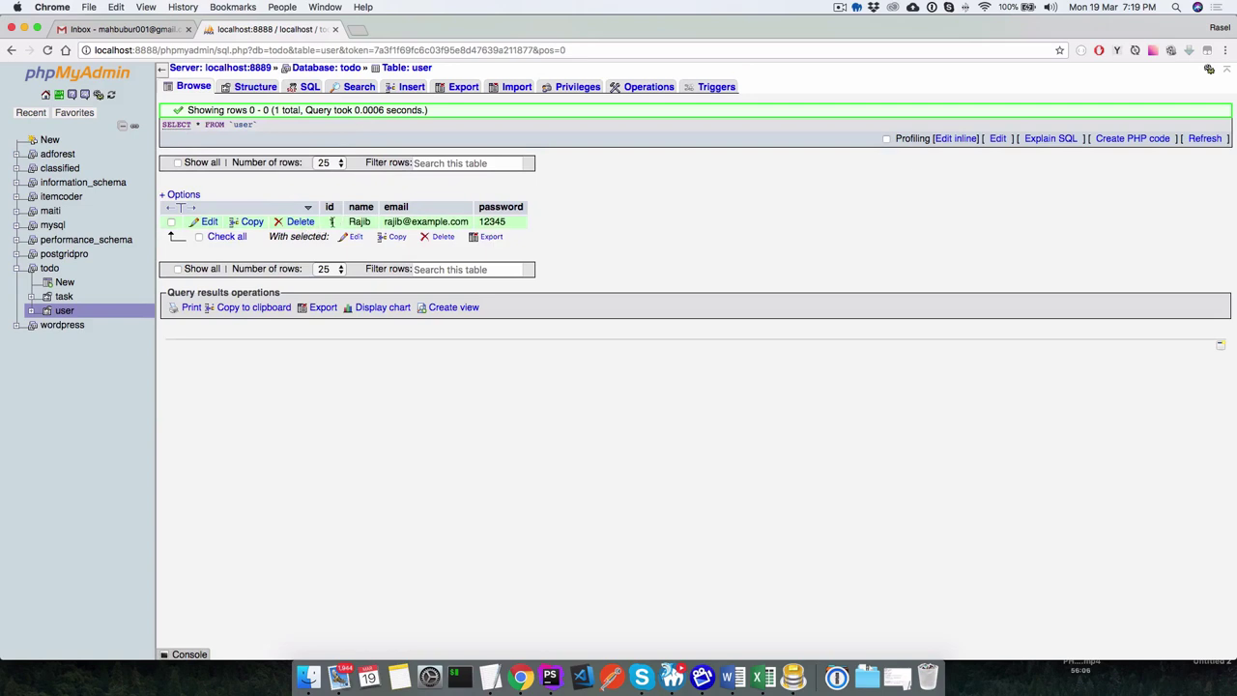
Set the Eating task's user_id to 1.
{"action": "left_click", "coordinate": [64, 298]}
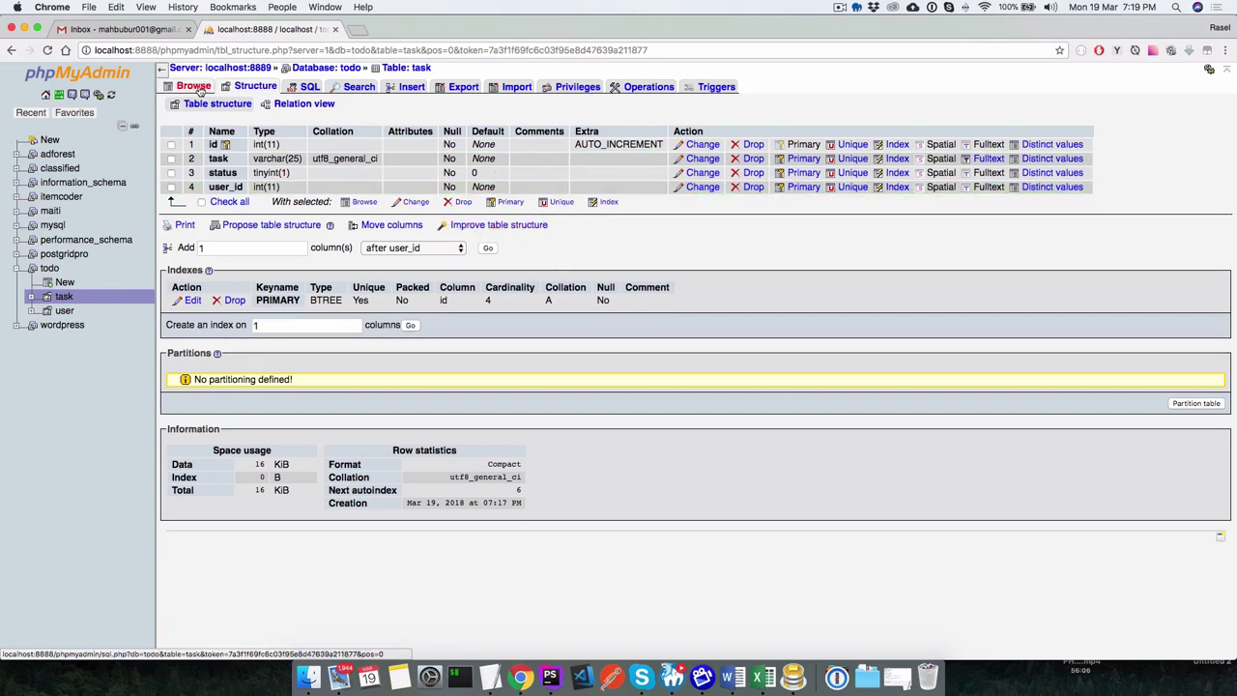
{"action": "left_click", "coordinate": [193, 86]}
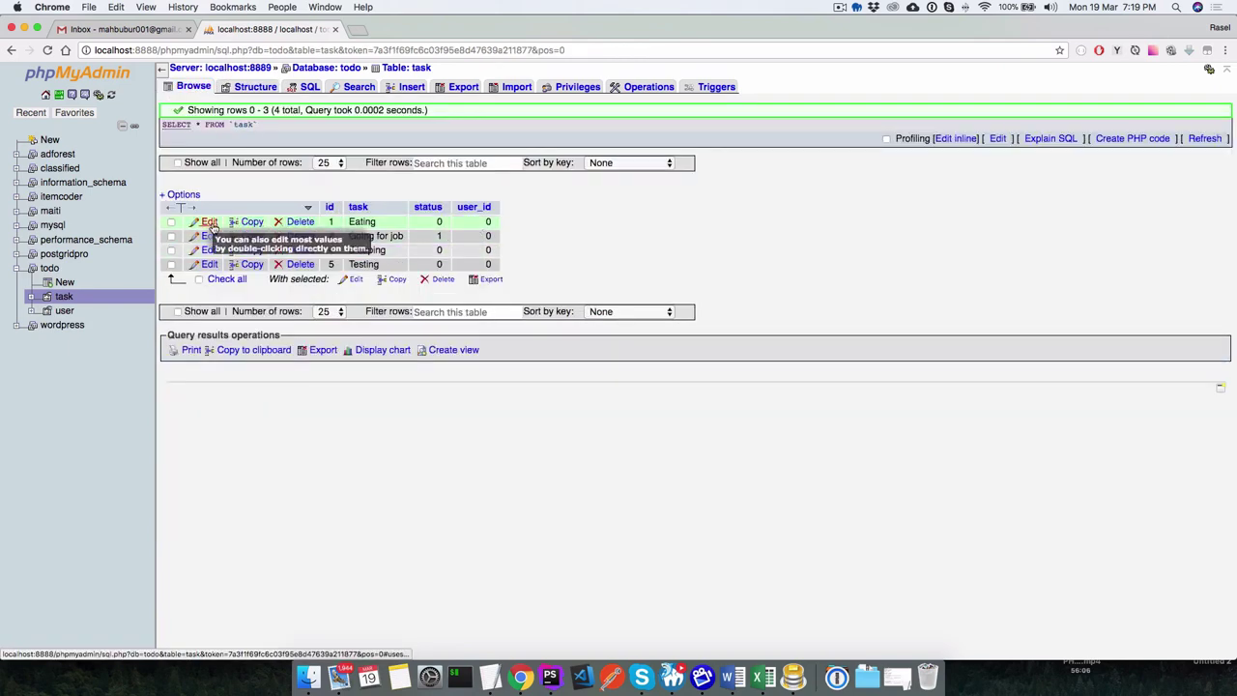
{"action": "left_click", "coordinate": [207, 221]}
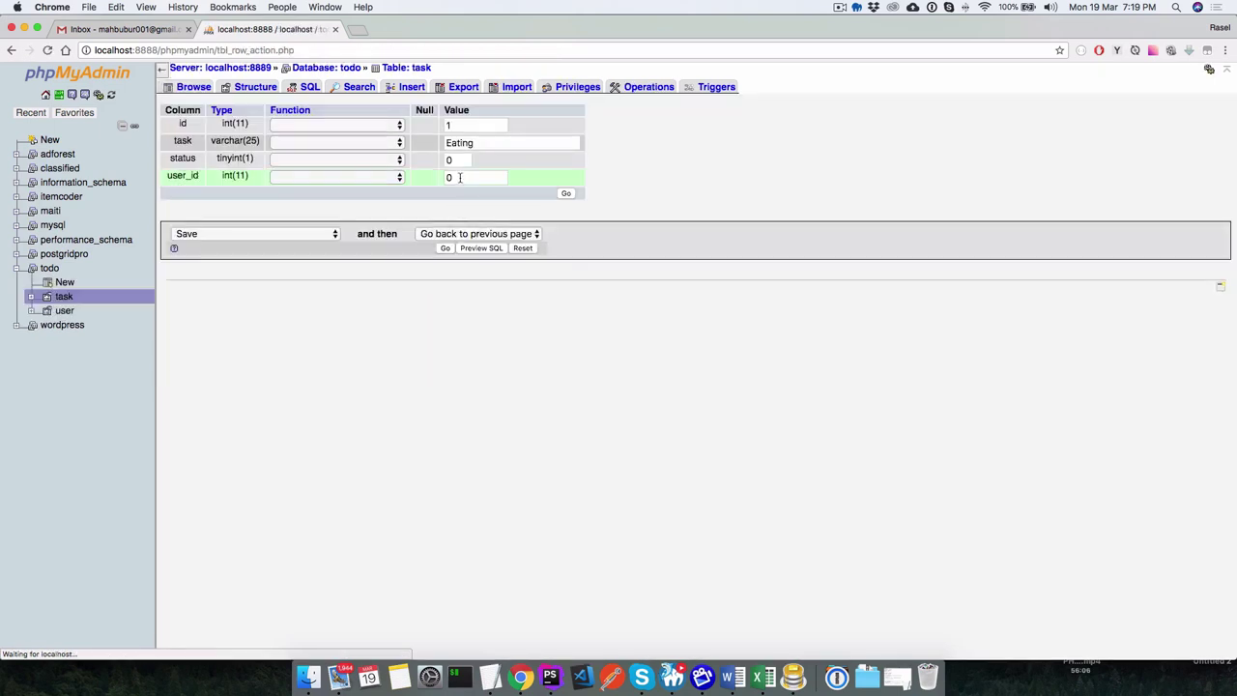
{"action": "left_click", "coordinate": [461, 177]}
{"action": "key", "text": "BackSpace"}
{"action": "type", "text": "1"}
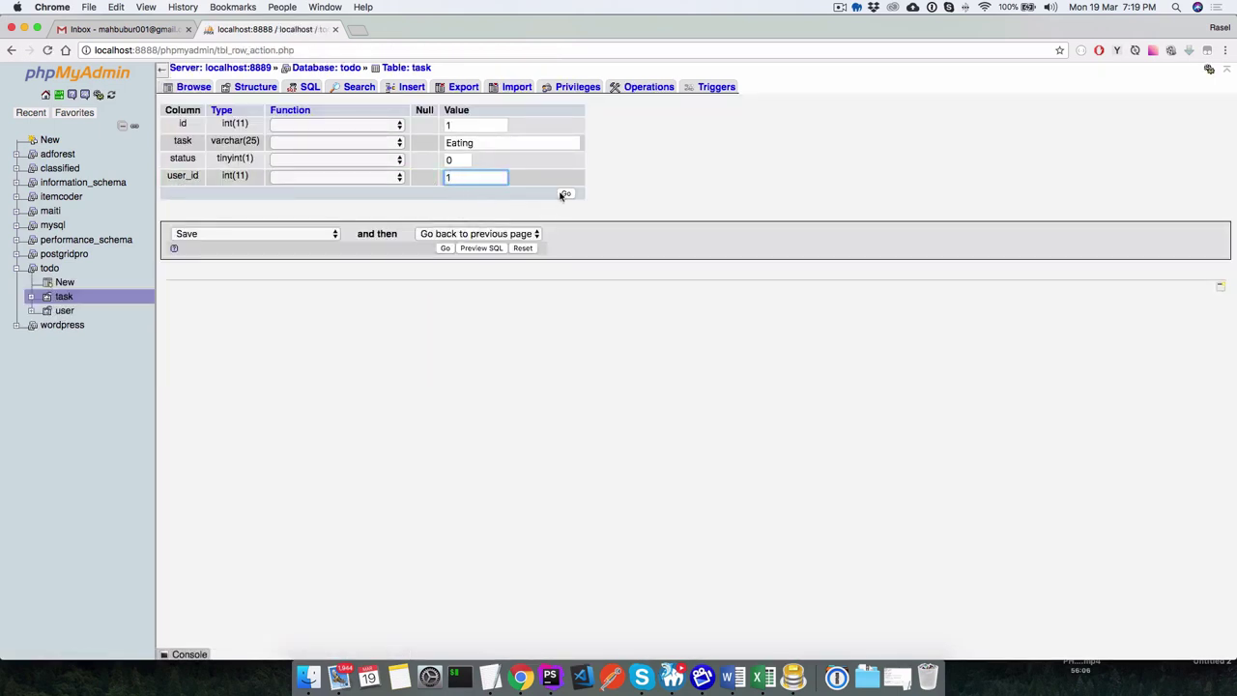
{"action": "left_click", "coordinate": [565, 193]}
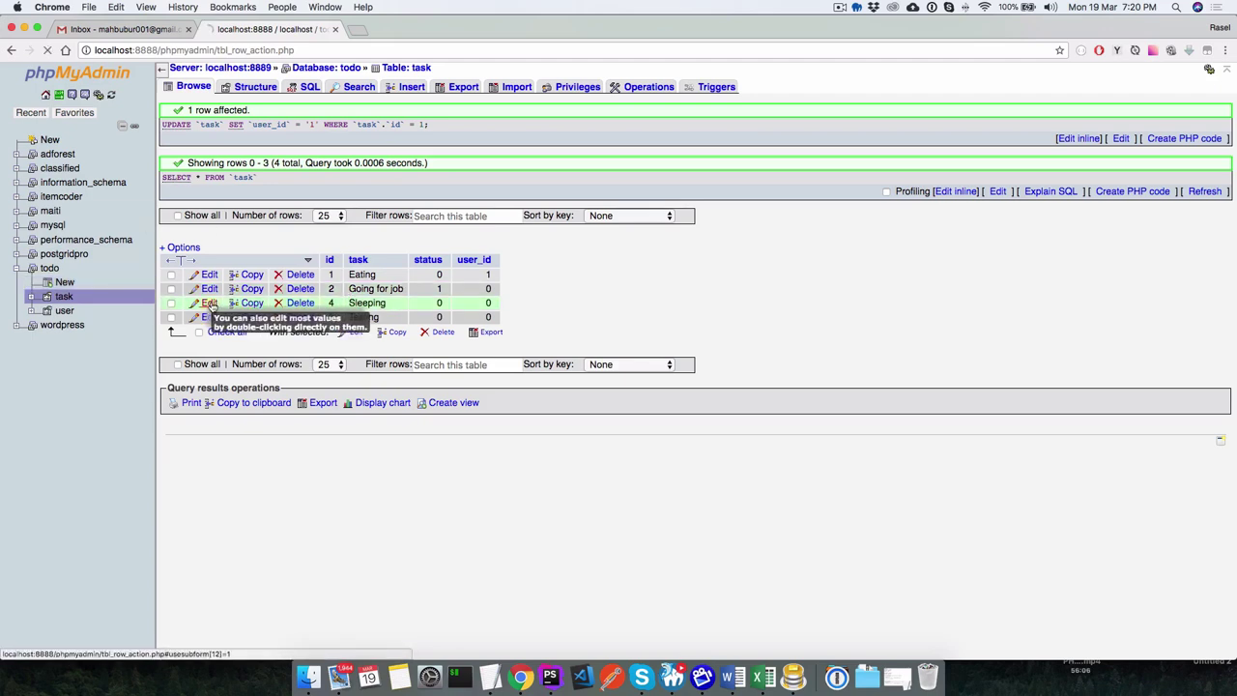
Set the Sleeping task's user_id to 2 and review the task rows.
{"action": "left_click", "coordinate": [209, 303]}
{"action": "double_click", "coordinate": [461, 177]}
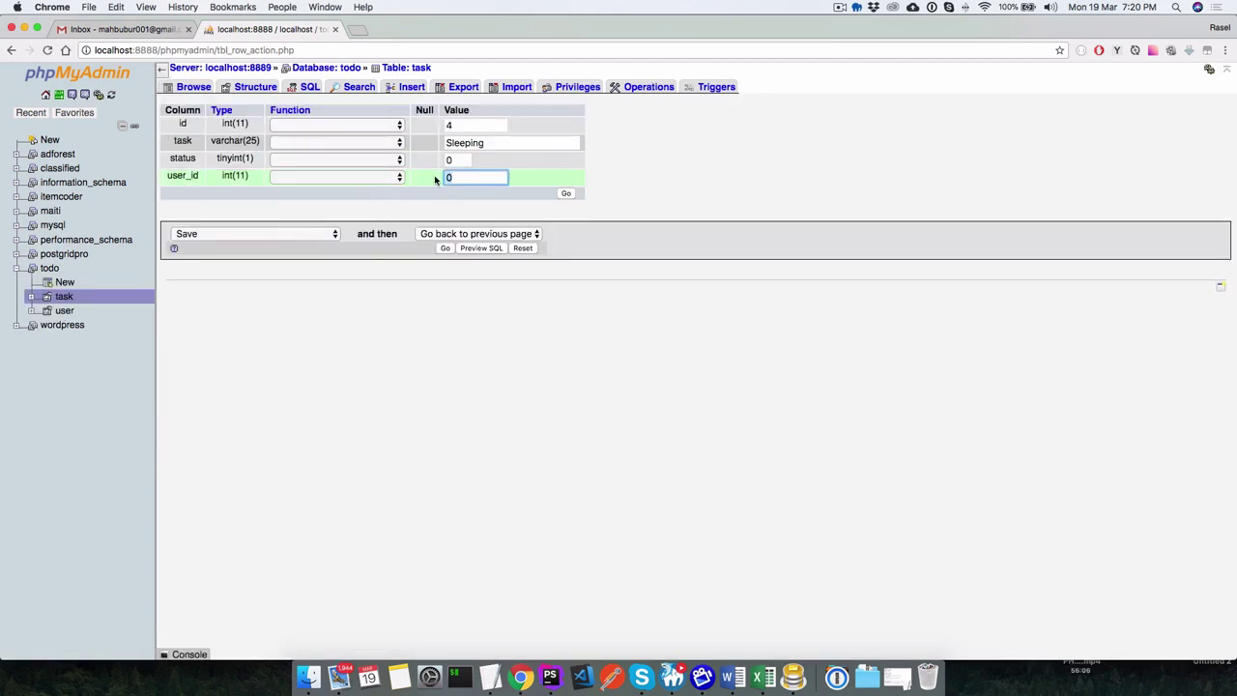
{"action": "type", "text": "2"}
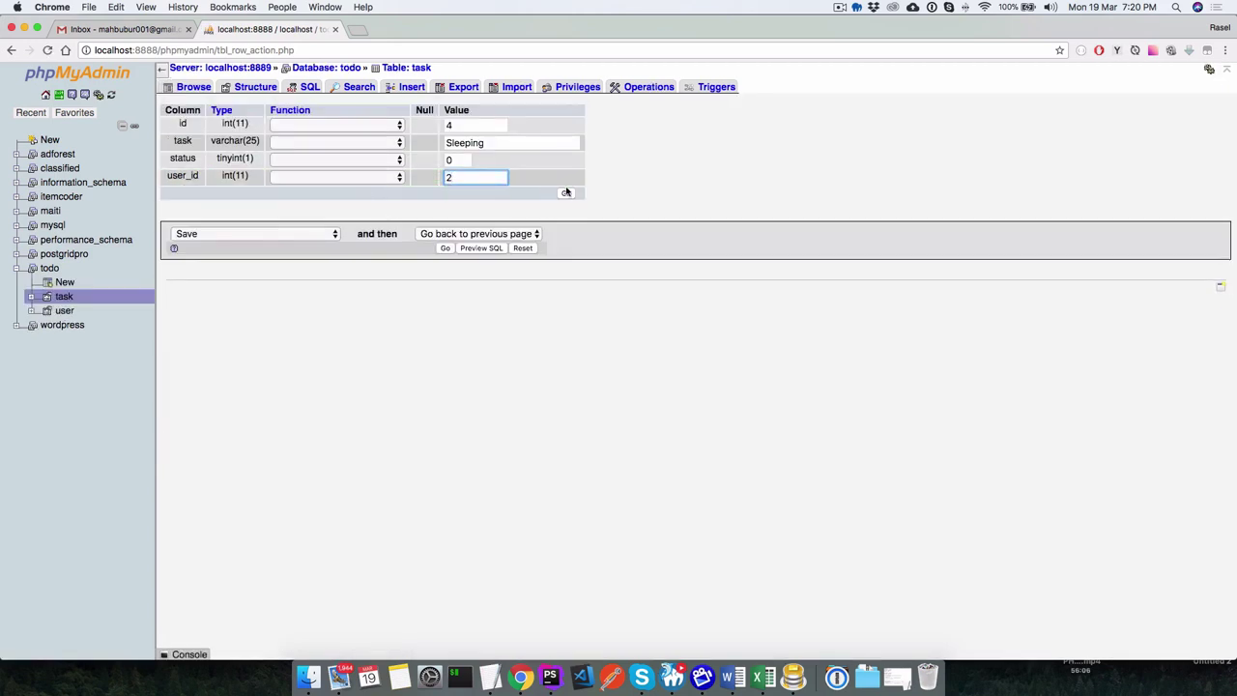
{"action": "left_click", "coordinate": [567, 193]}
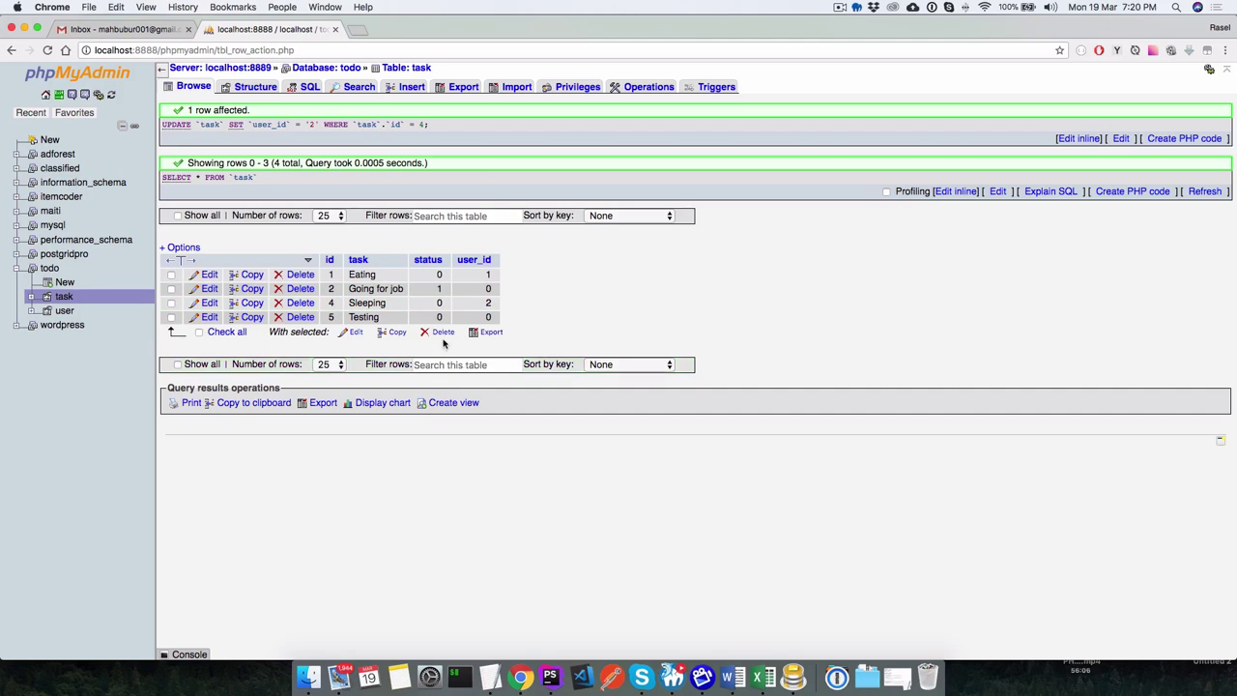
{"action": "left_click", "coordinate": [194, 86]}
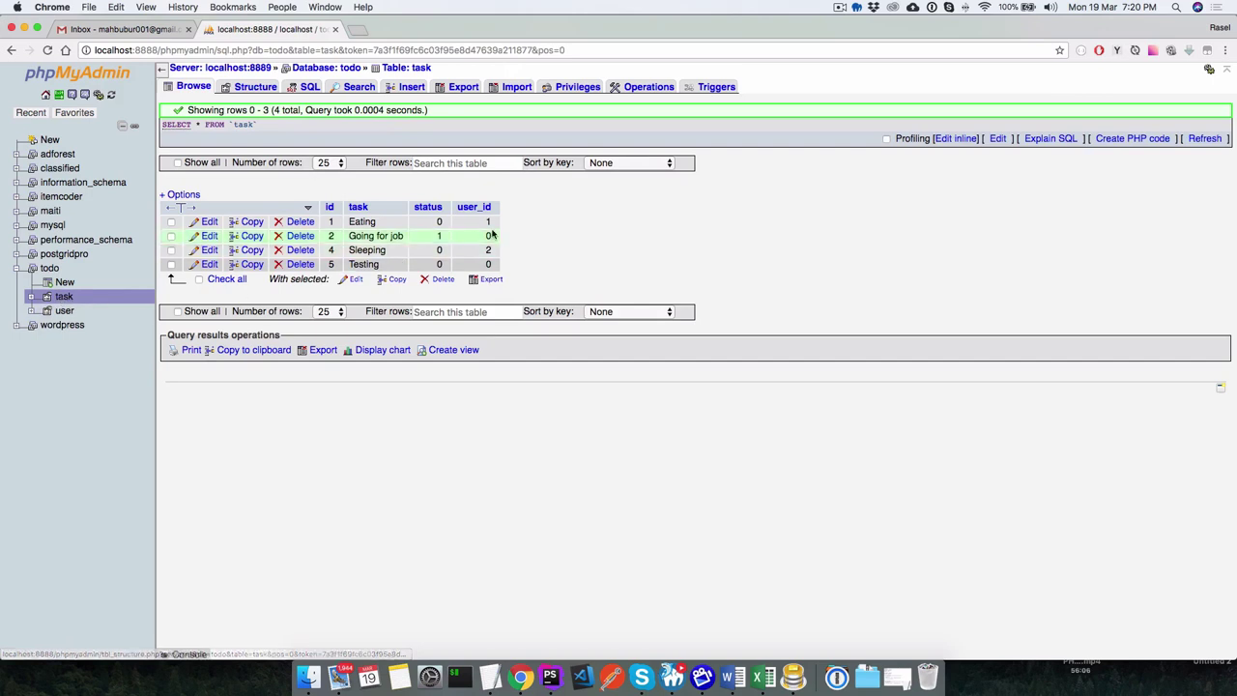